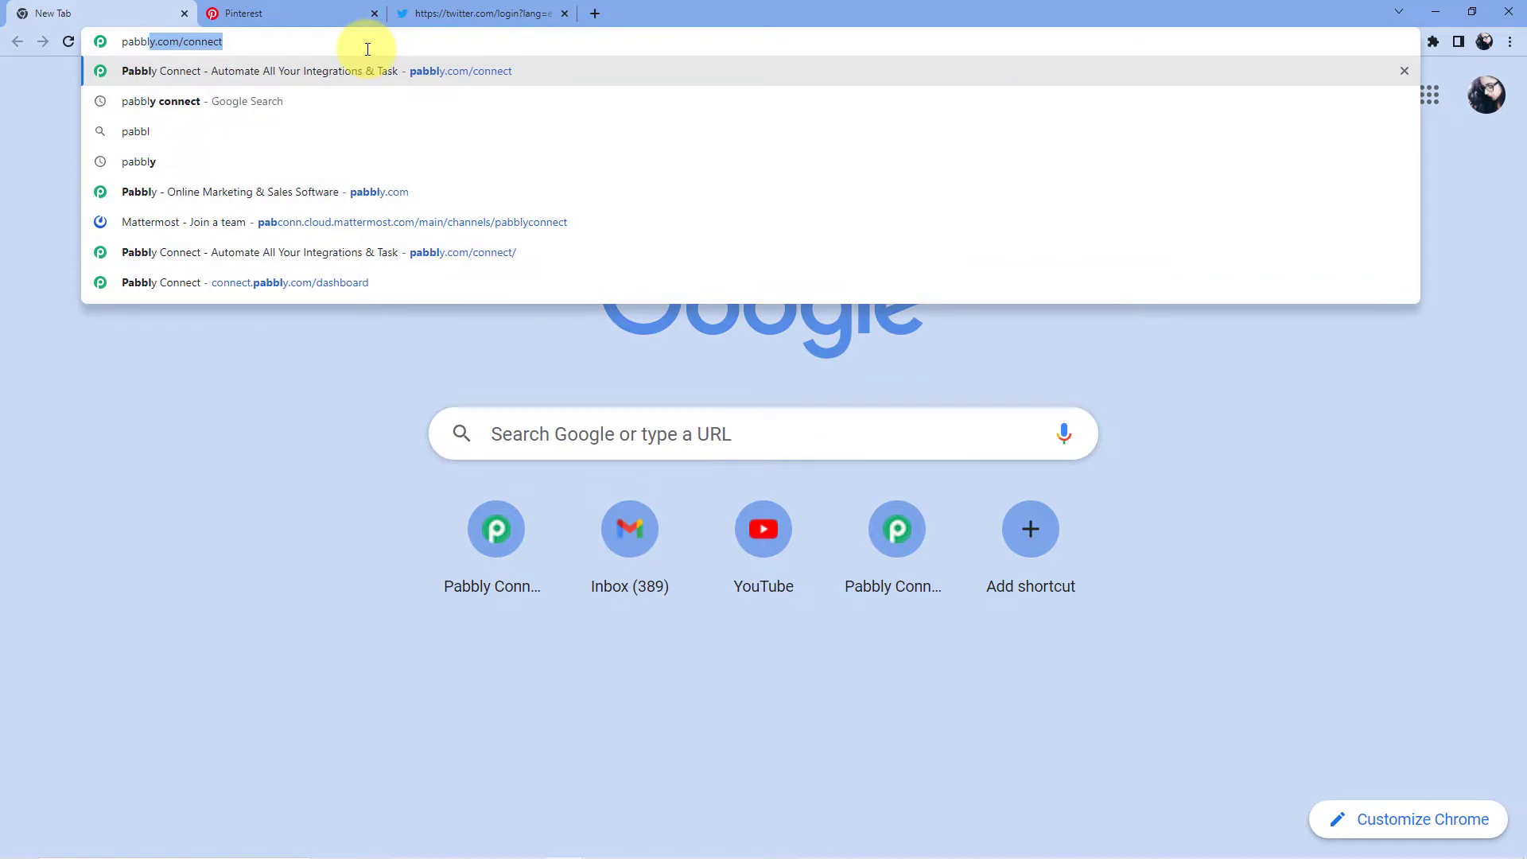
Step: Load pabbly.com/connect in the Chrome address bar
{"action": "type", "text": "/"}
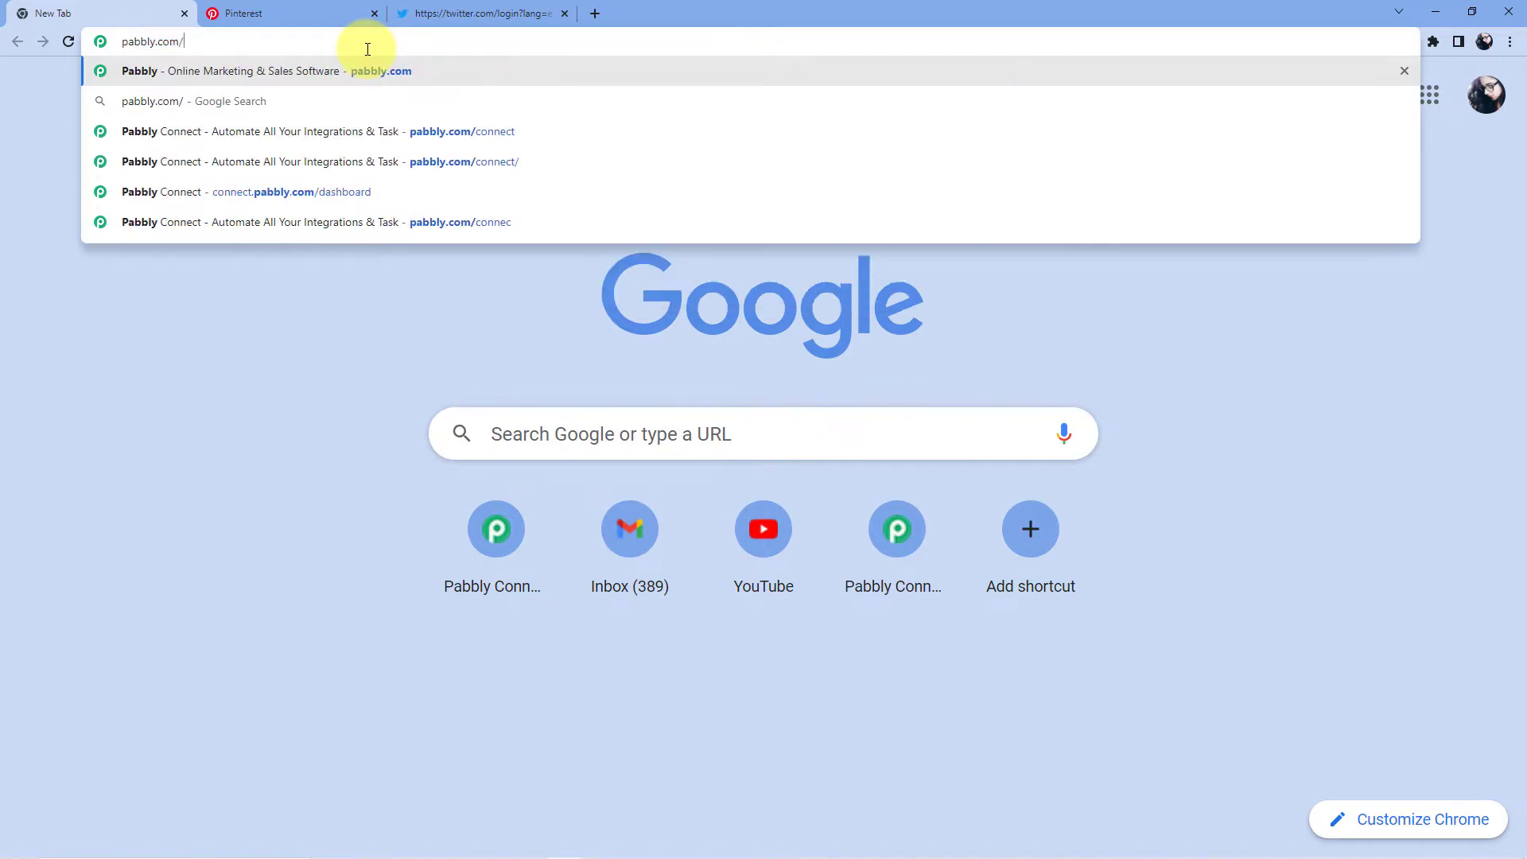
{"action": "type", "text": "connect"}
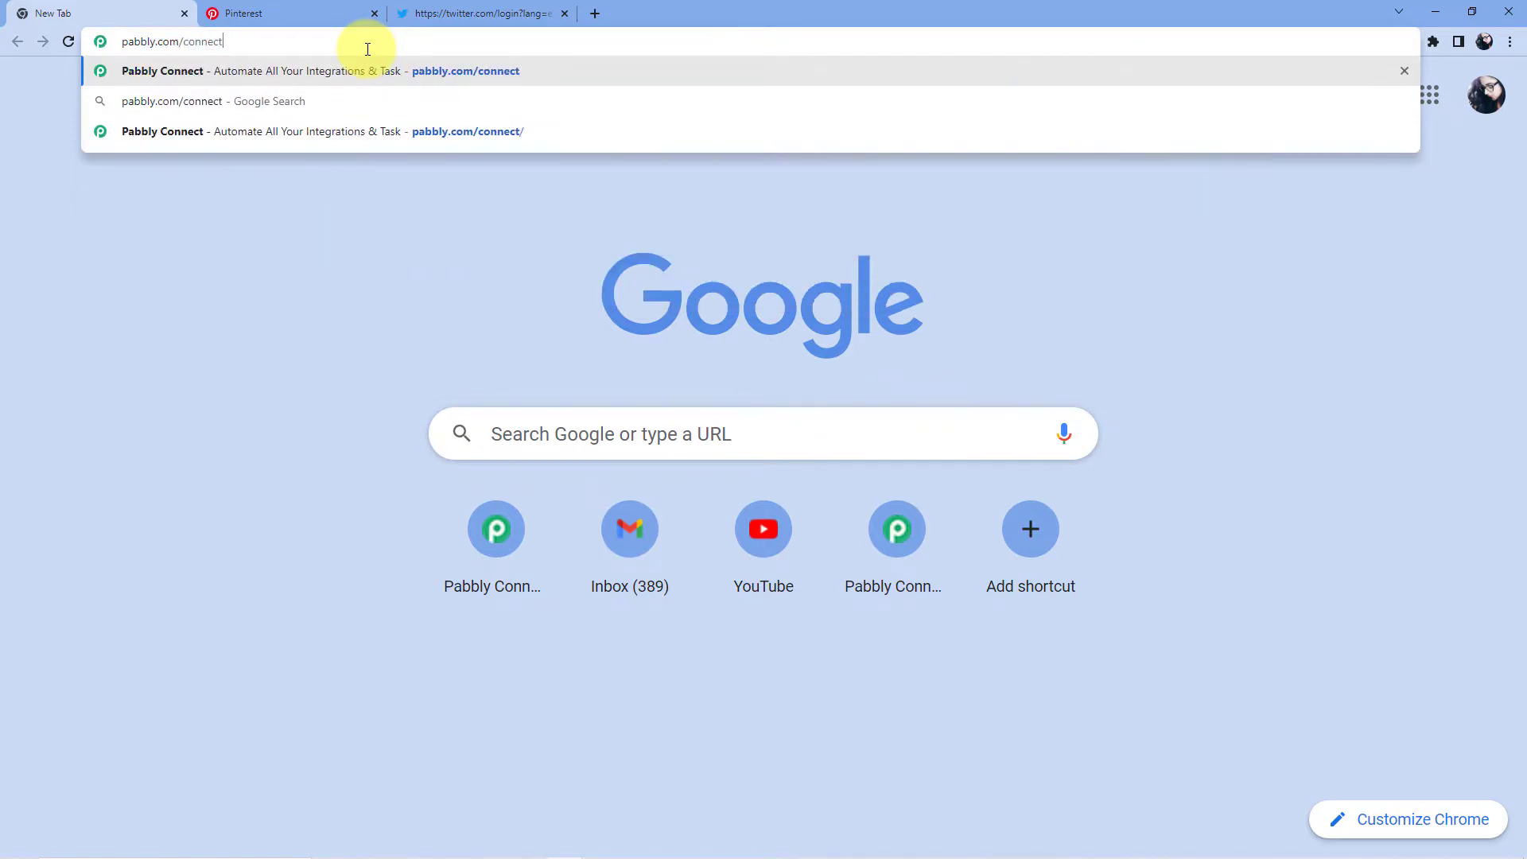
{"action": "key", "text": "Return"}
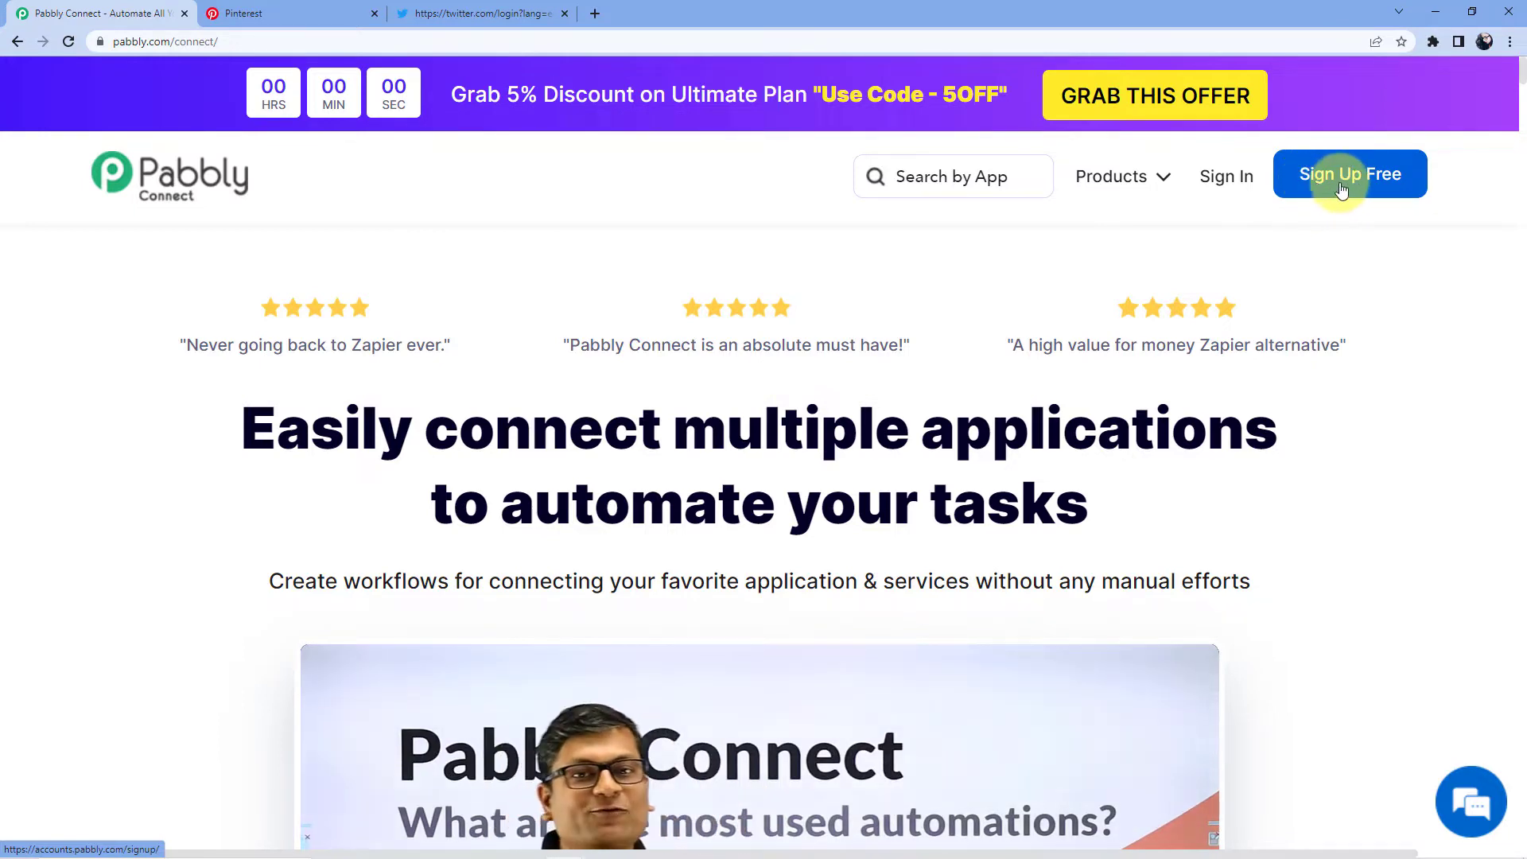
Step: Sign in and launch Pabbly Connect from All Apps in a new tab to view existing workflows
{"action": "left_click", "coordinate": [1244, 177]}
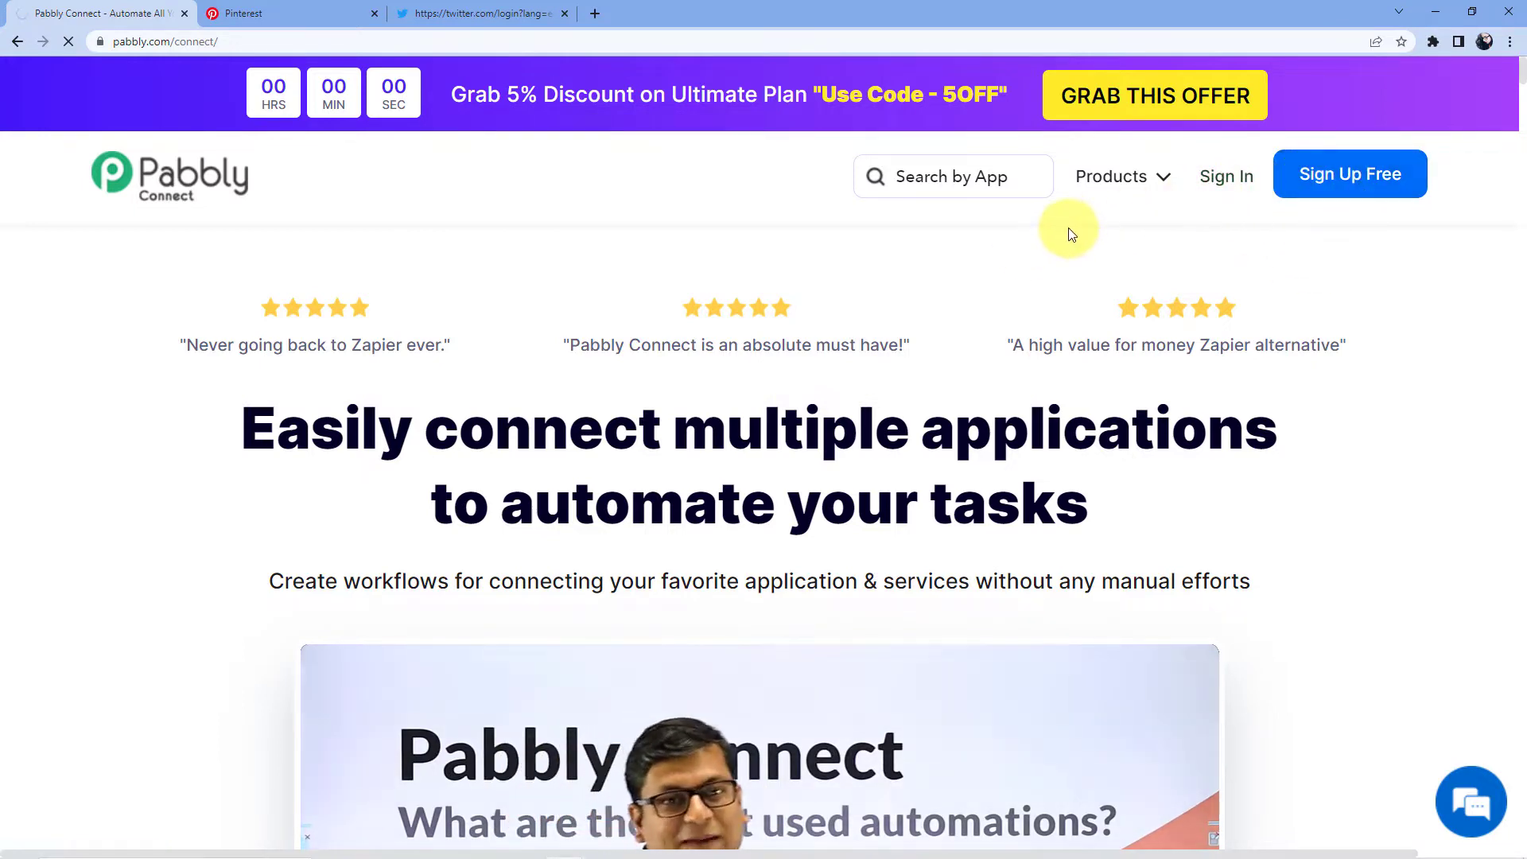
{"action": "scroll", "coordinate": [484, 387], "scroll_direction": "down", "scroll_amount": 3}
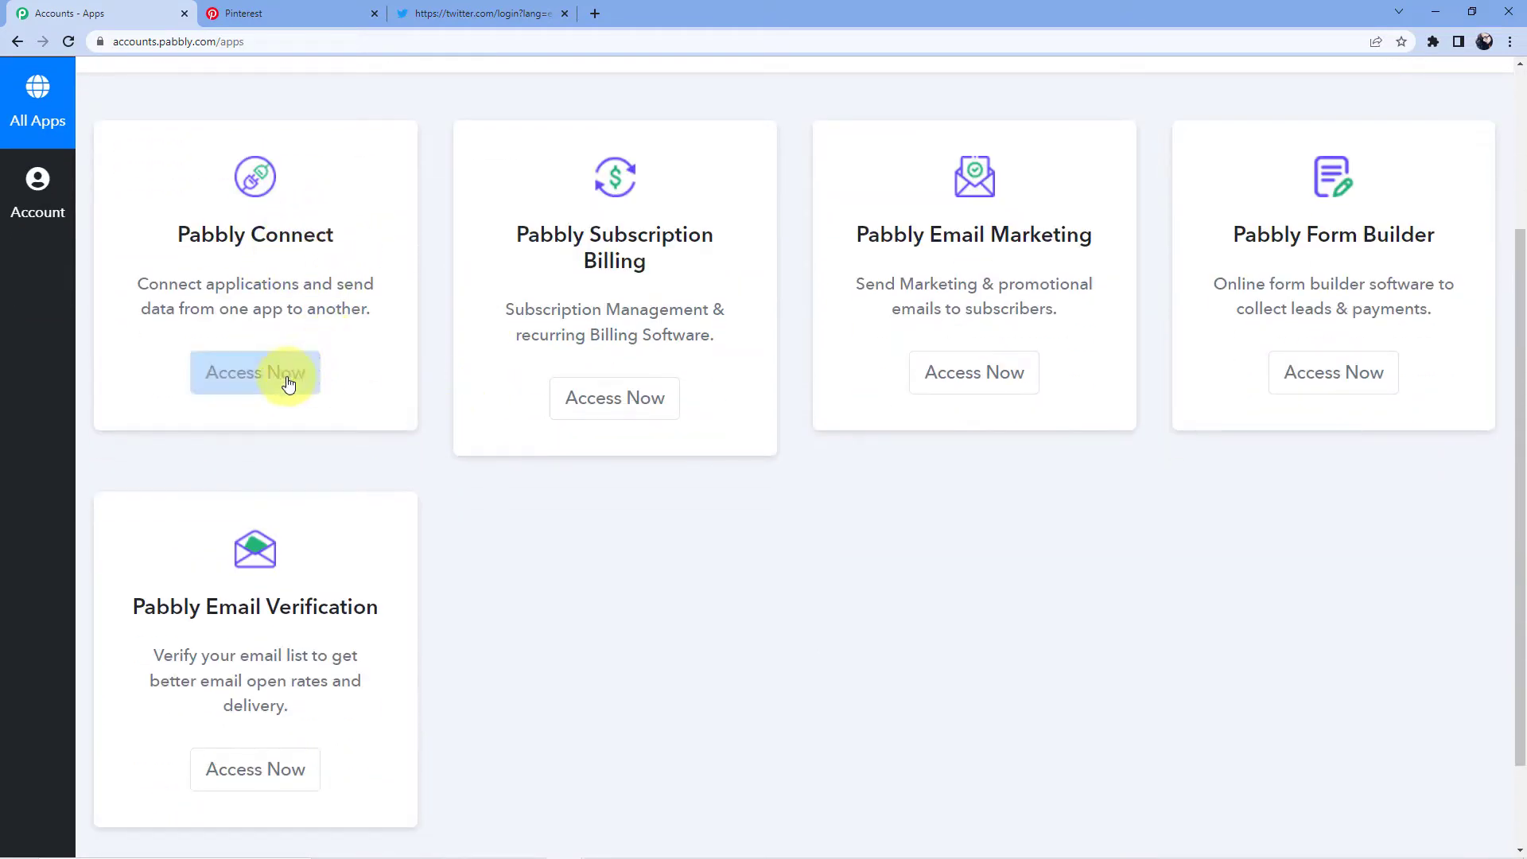
{"action": "left_click", "coordinate": [294, 383]}
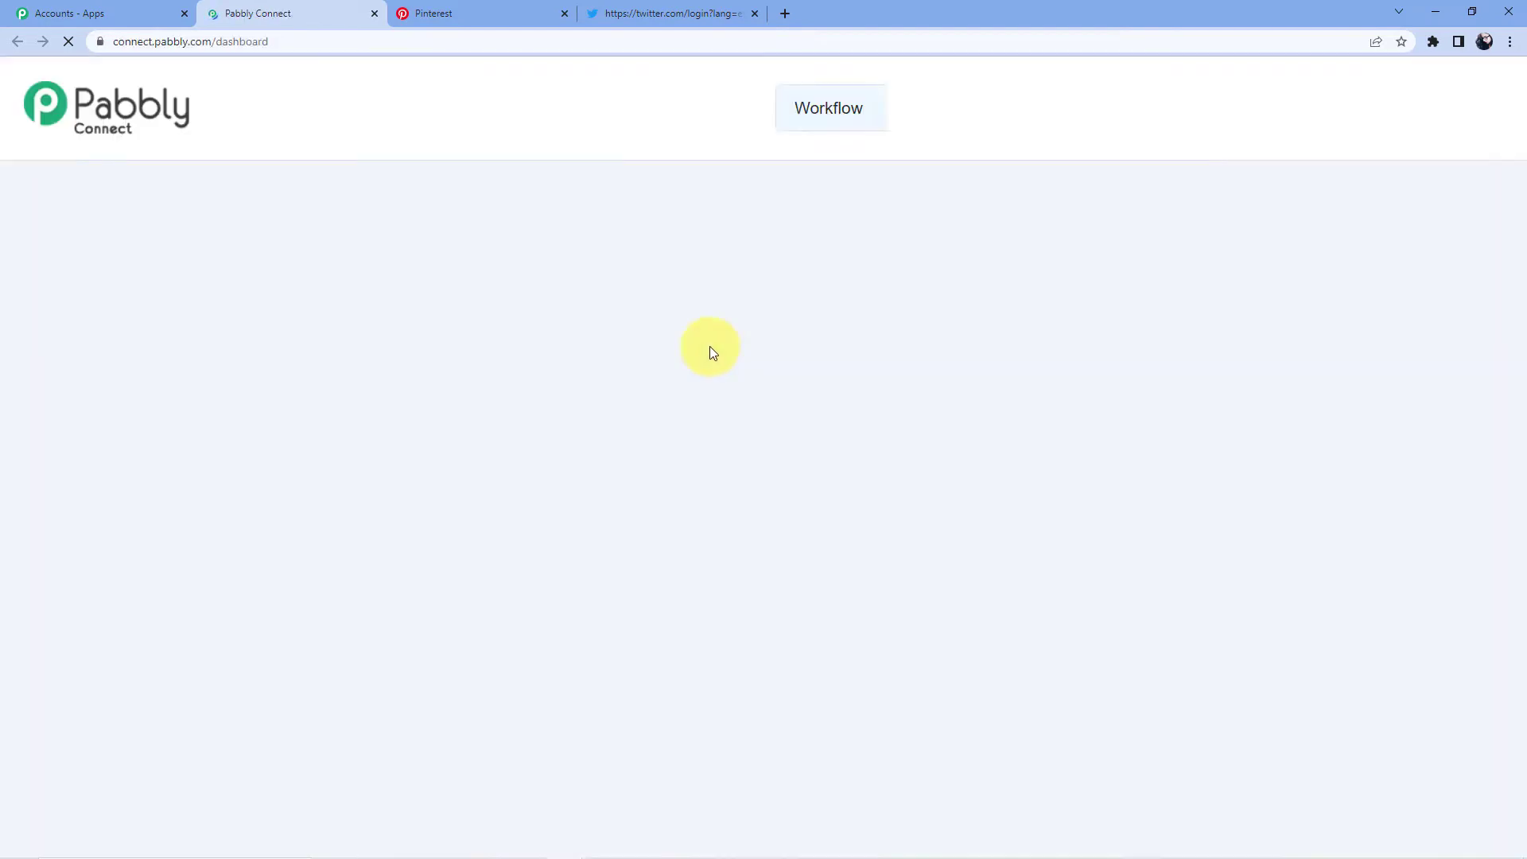
{"action": "scroll", "coordinate": [710, 346], "scroll_direction": "down", "scroll_amount": 15}
{"action": "scroll", "coordinate": [710, 382], "scroll_direction": "down", "scroll_amount": 5}
{"action": "scroll", "coordinate": [764, 607], "scroll_direction": "up", "scroll_amount": 17}
{"action": "scroll", "coordinate": [772, 608], "scroll_direction": "up", "scroll_amount": 4}
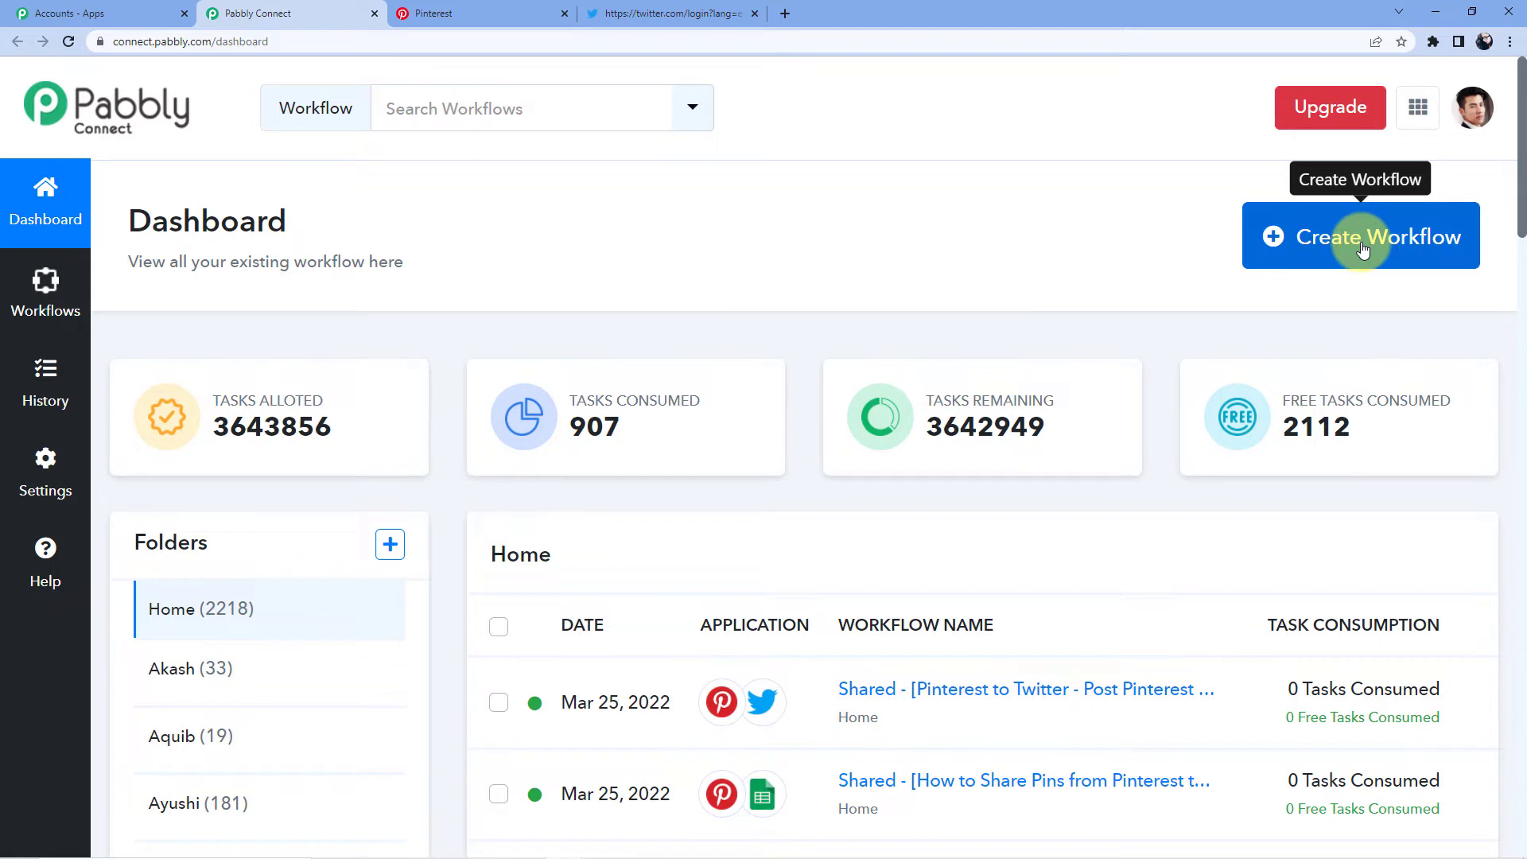
Step: Create a workflow with the name 'Zoho CRM to WhatsApp'
{"action": "left_click", "coordinate": [1360, 250]}
{"action": "left_click", "coordinate": [542, 470]}
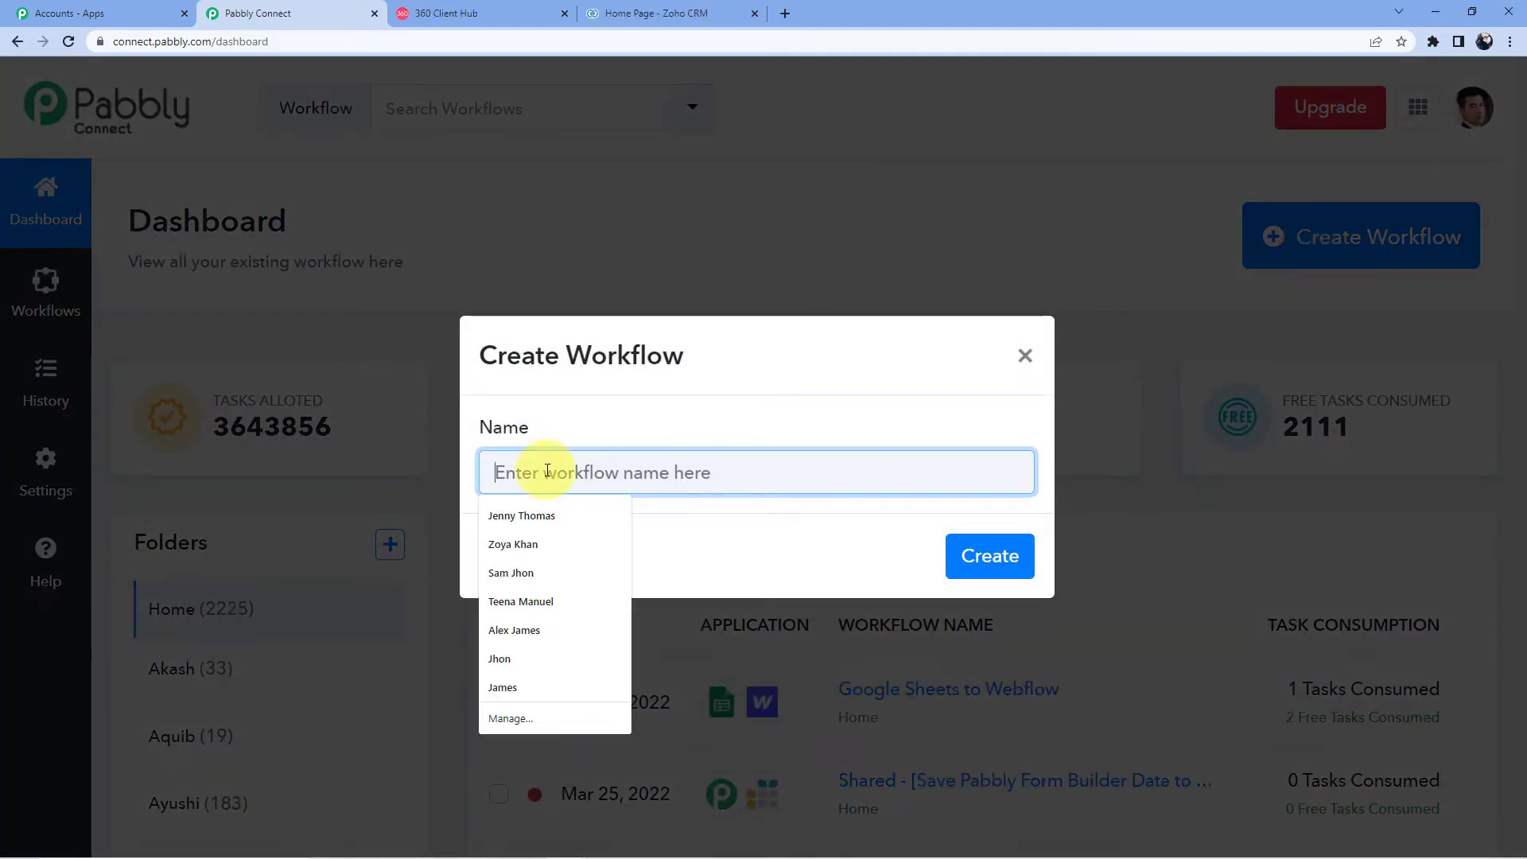
{"action": "type", "text": "Z"}
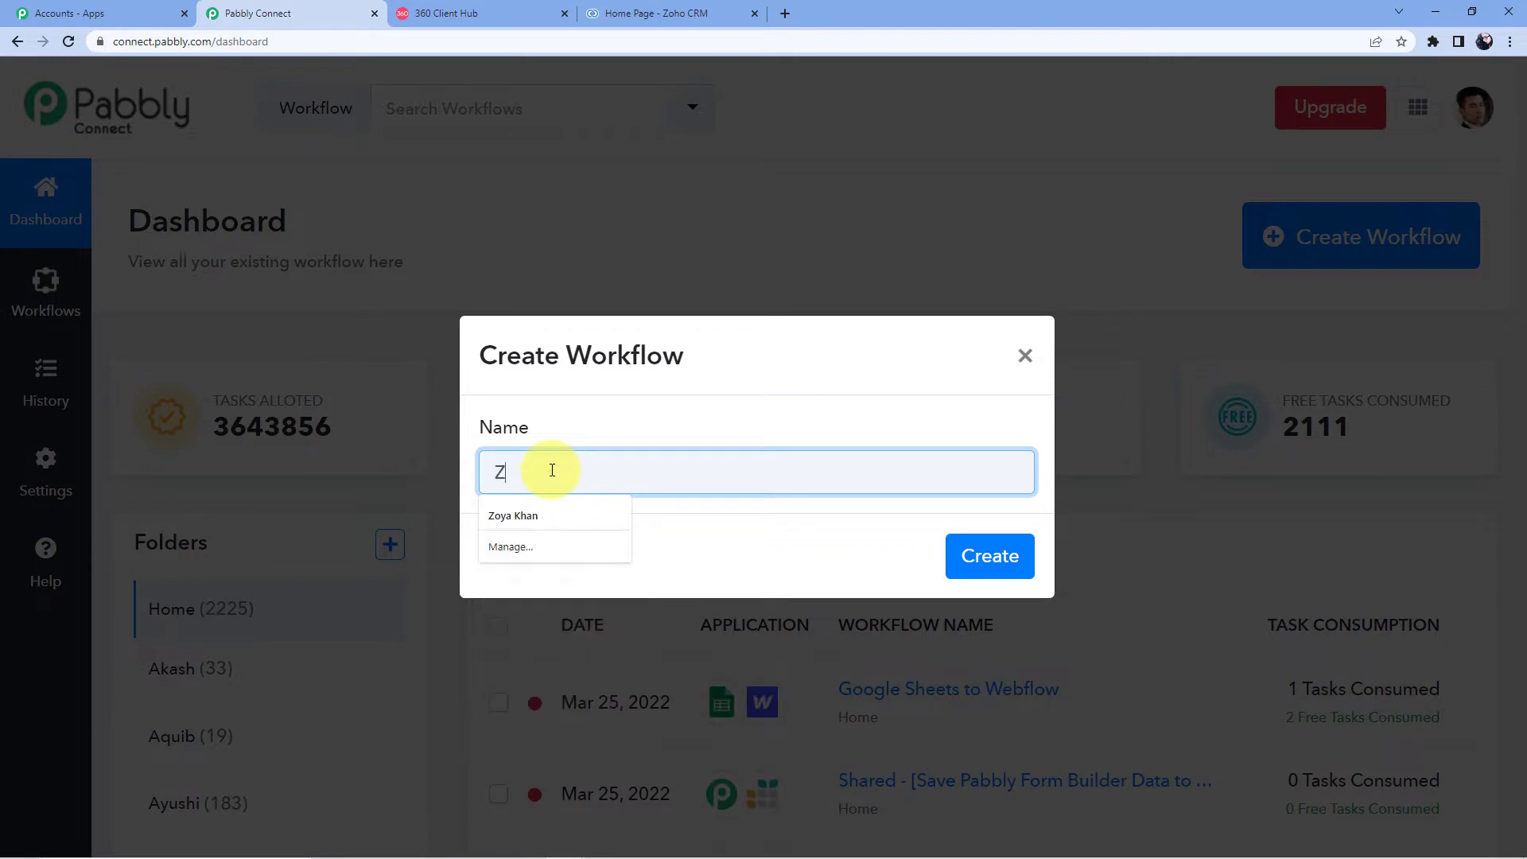
{"action": "type", "text": "oho CRM to WhatsApp"}
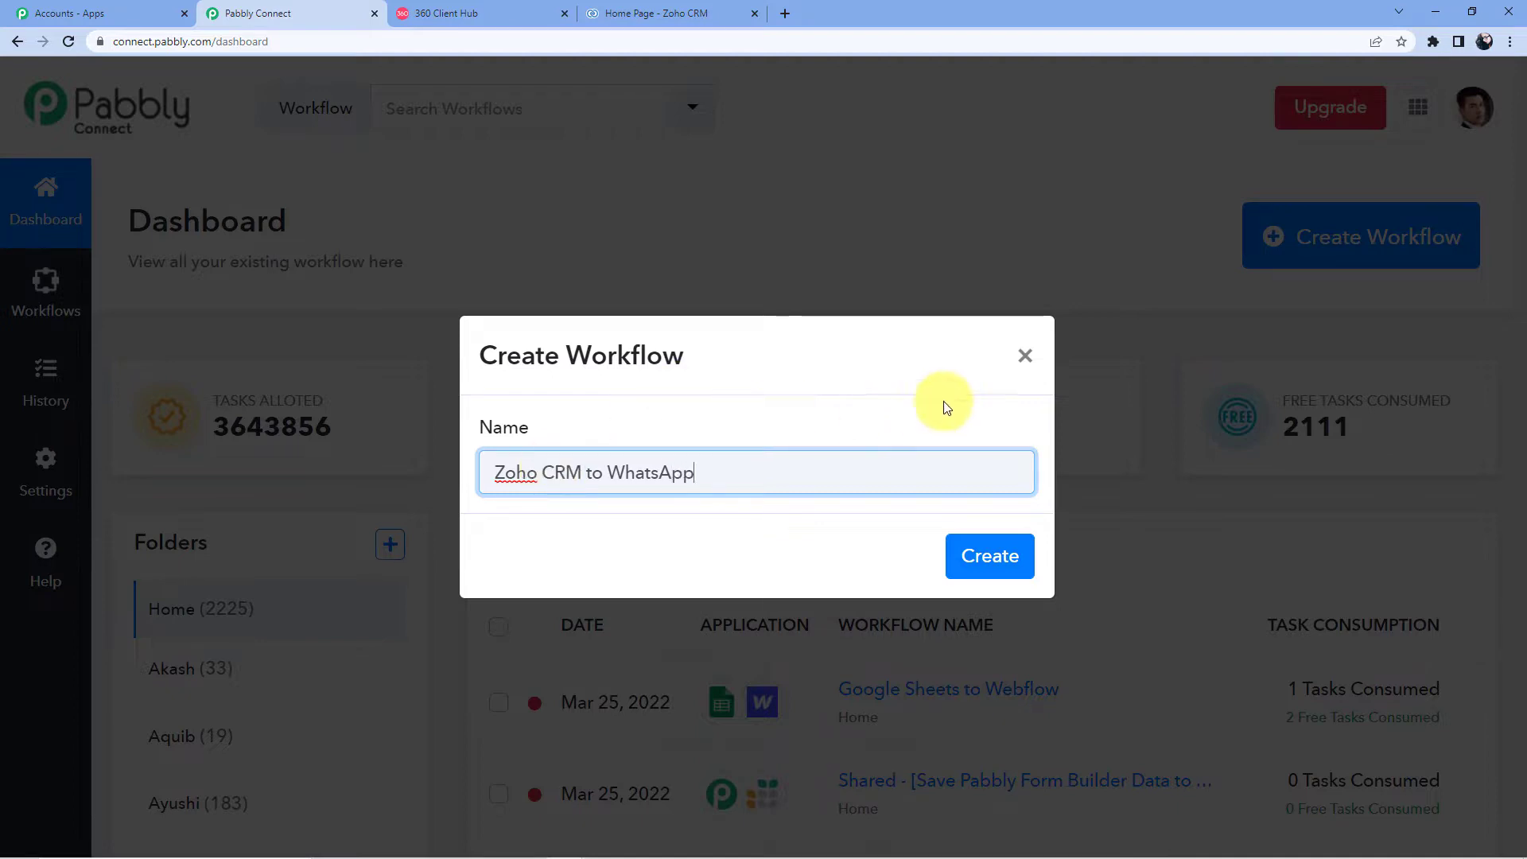
{"action": "left_click", "coordinate": [986, 565]}
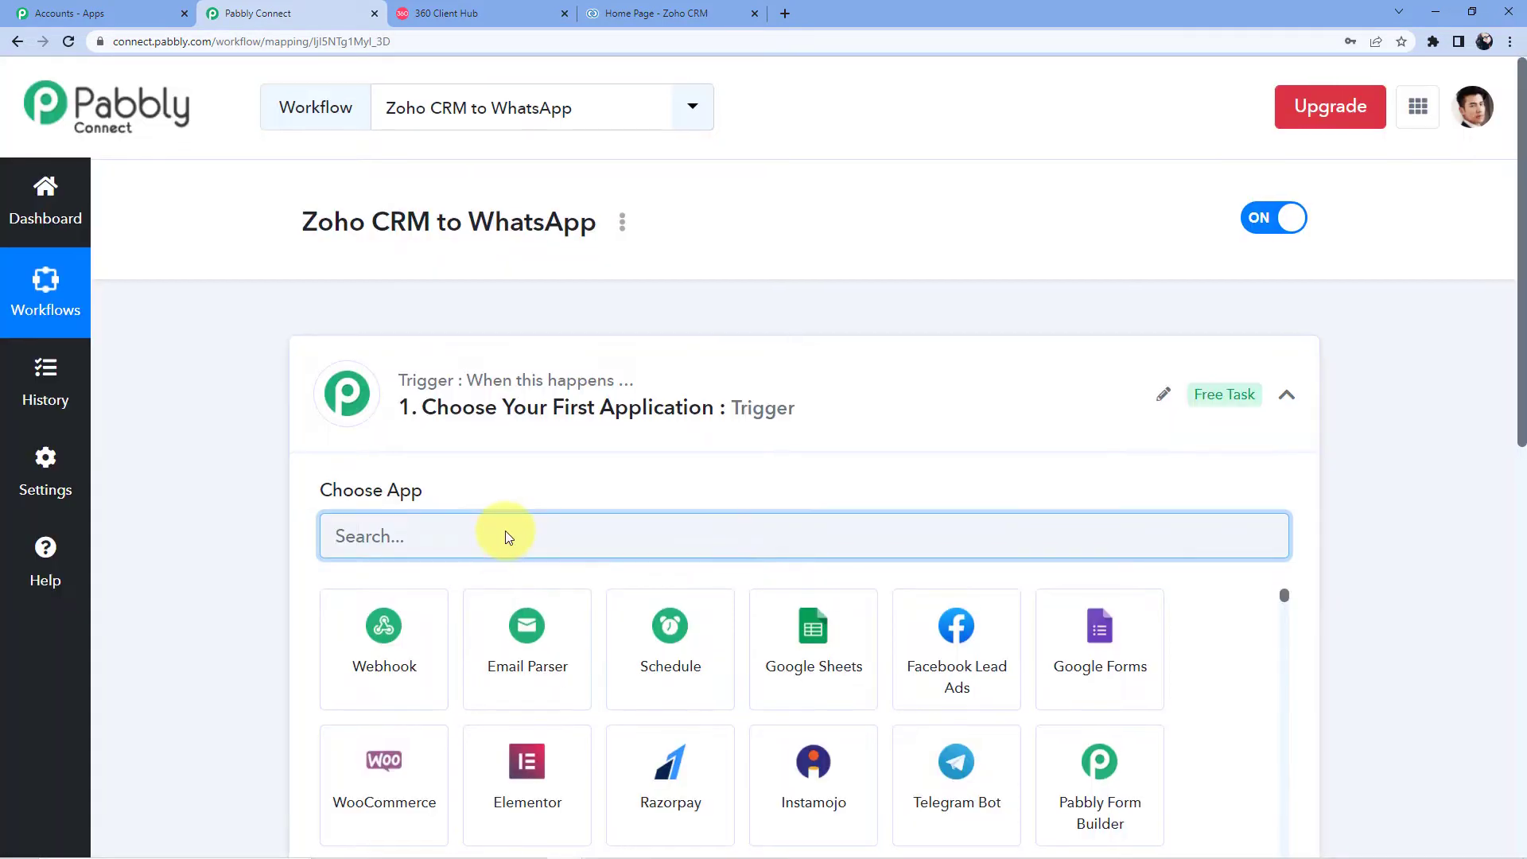
Step: Search 'Zoho' and select Zoho CRM as the trigger app
{"action": "scroll", "coordinate": [461, 413], "scroll_direction": "down", "scroll_amount": 4}
{"action": "scroll", "coordinate": [390, 293], "scroll_direction": "up", "scroll_amount": 2}
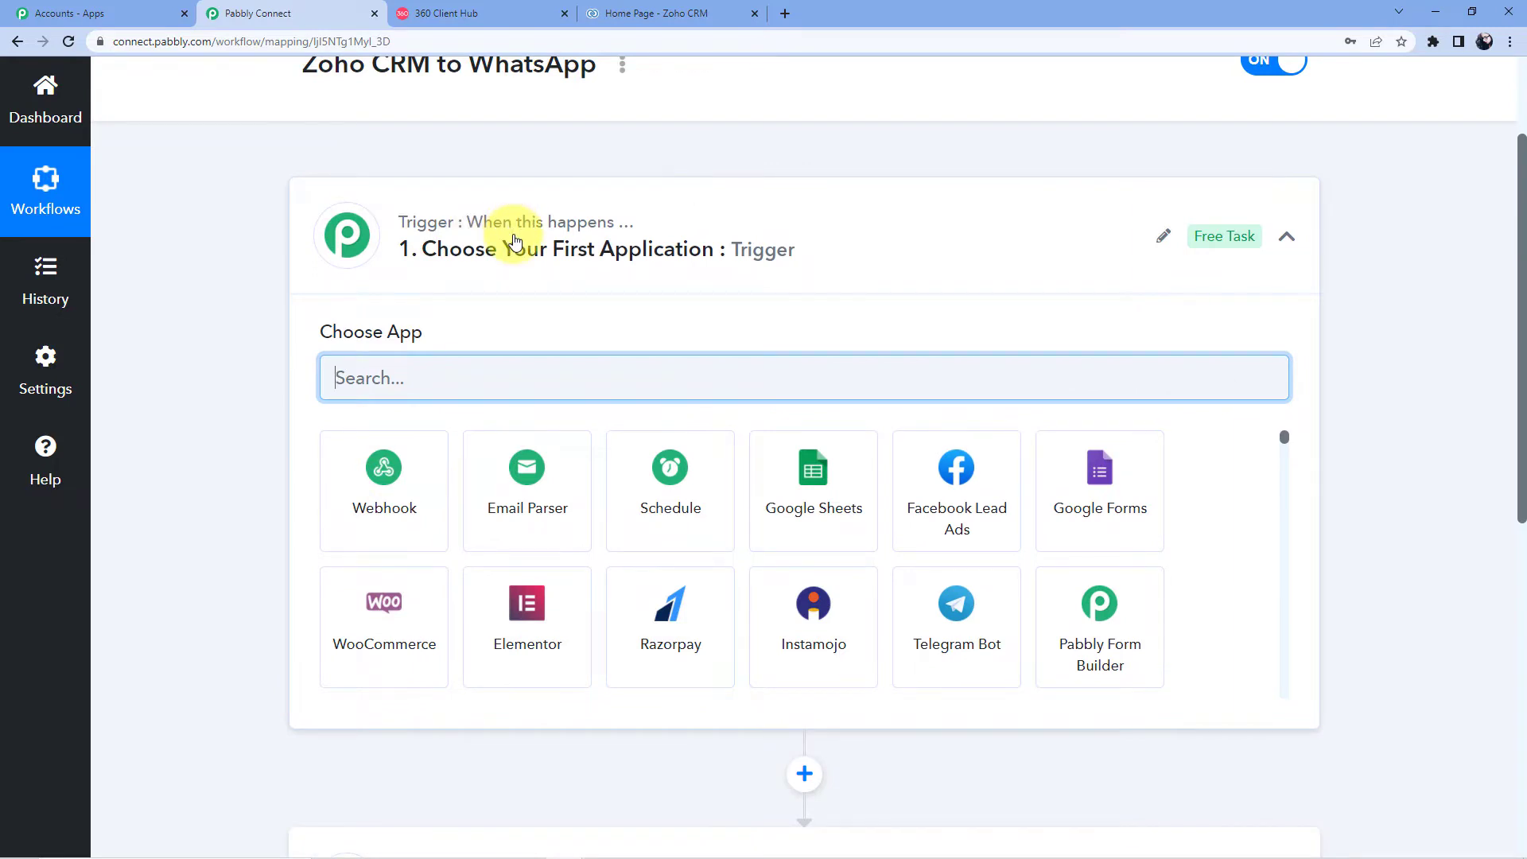
{"action": "scroll", "coordinate": [440, 334], "scroll_direction": "down", "scroll_amount": 7}
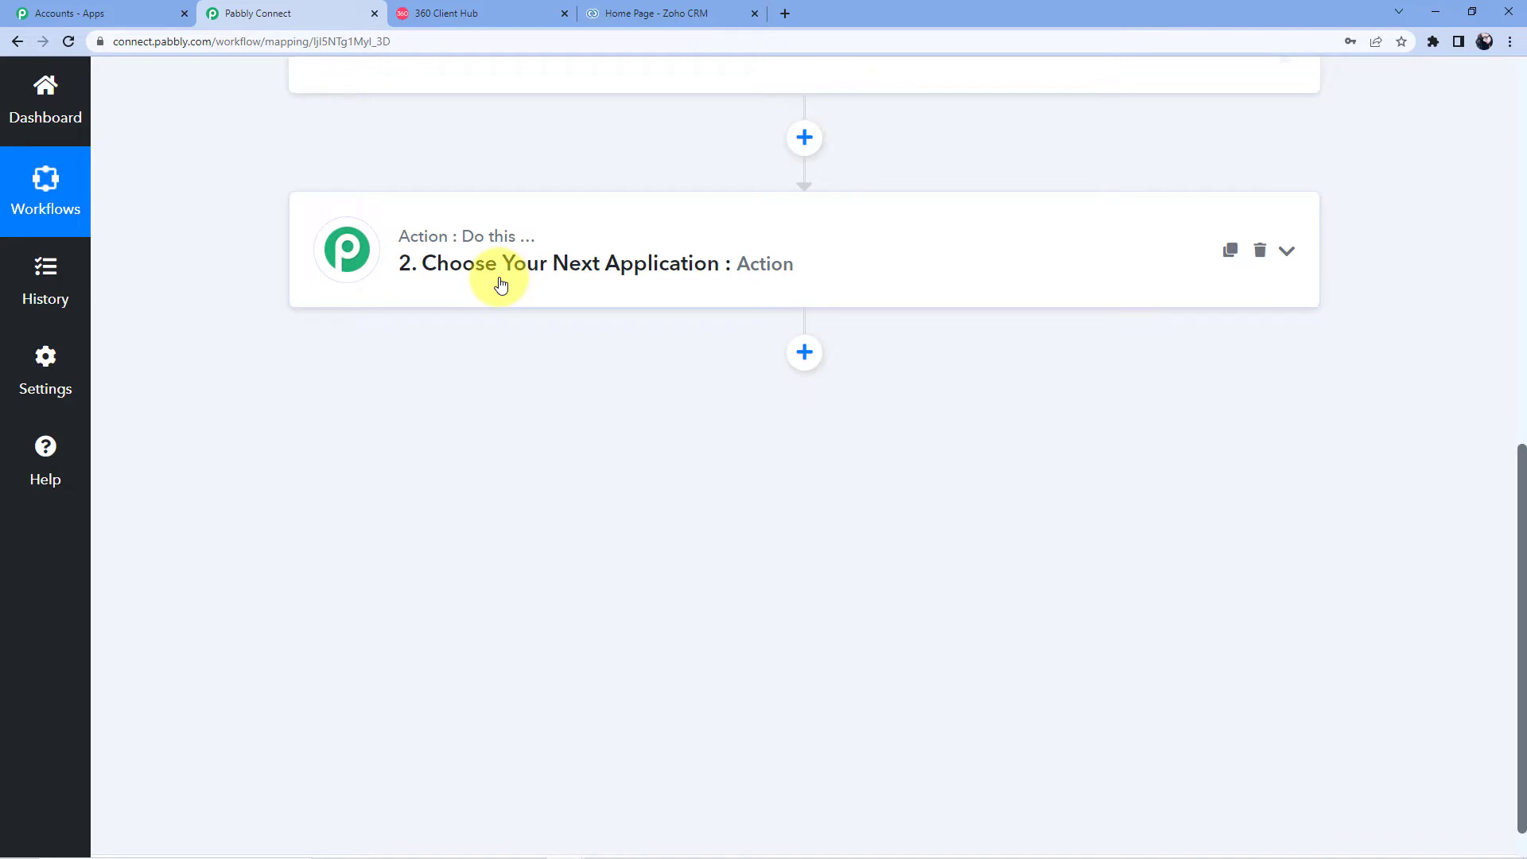
{"action": "scroll", "coordinate": [501, 278], "scroll_direction": "up", "scroll_amount": 10}
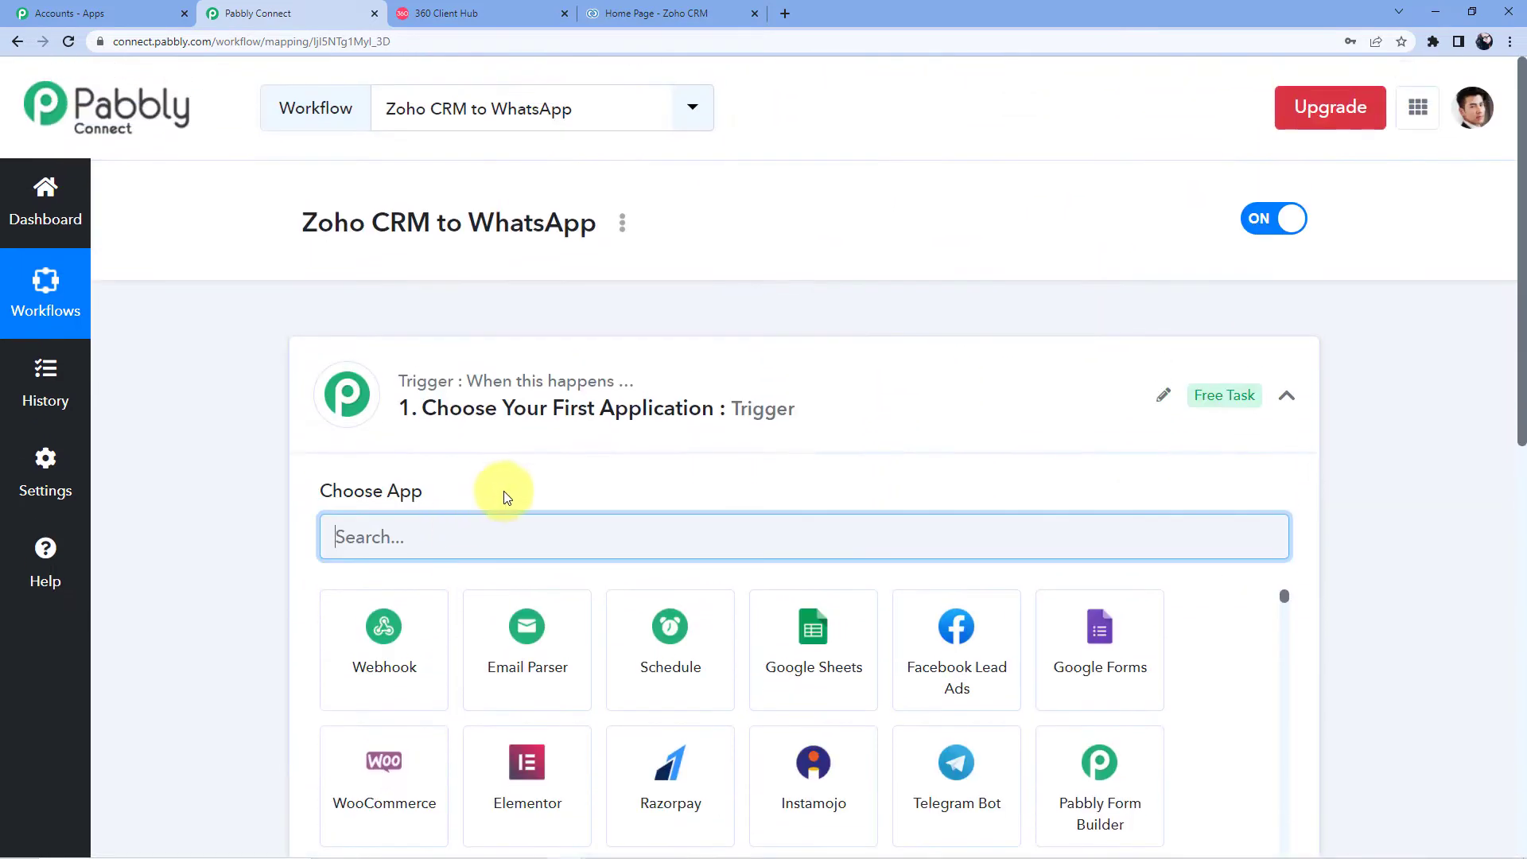
{"action": "scroll", "coordinate": [549, 406], "scroll_direction": "down", "scroll_amount": 6}
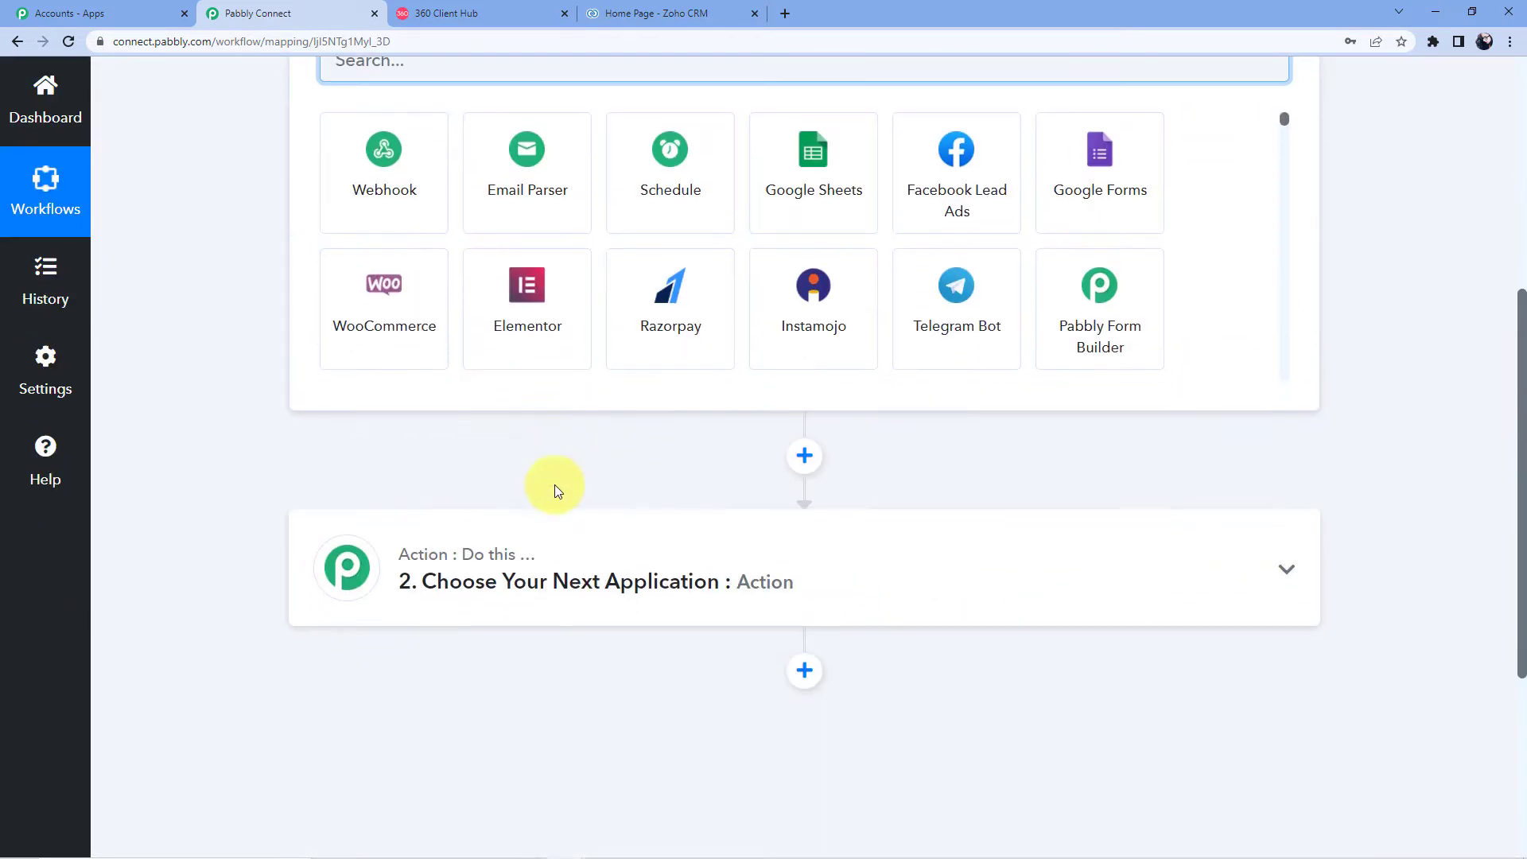
{"action": "scroll", "coordinate": [481, 525], "scroll_direction": "up", "scroll_amount": 6}
{"action": "scroll", "coordinate": [481, 529], "scroll_direction": "down", "scroll_amount": 2}
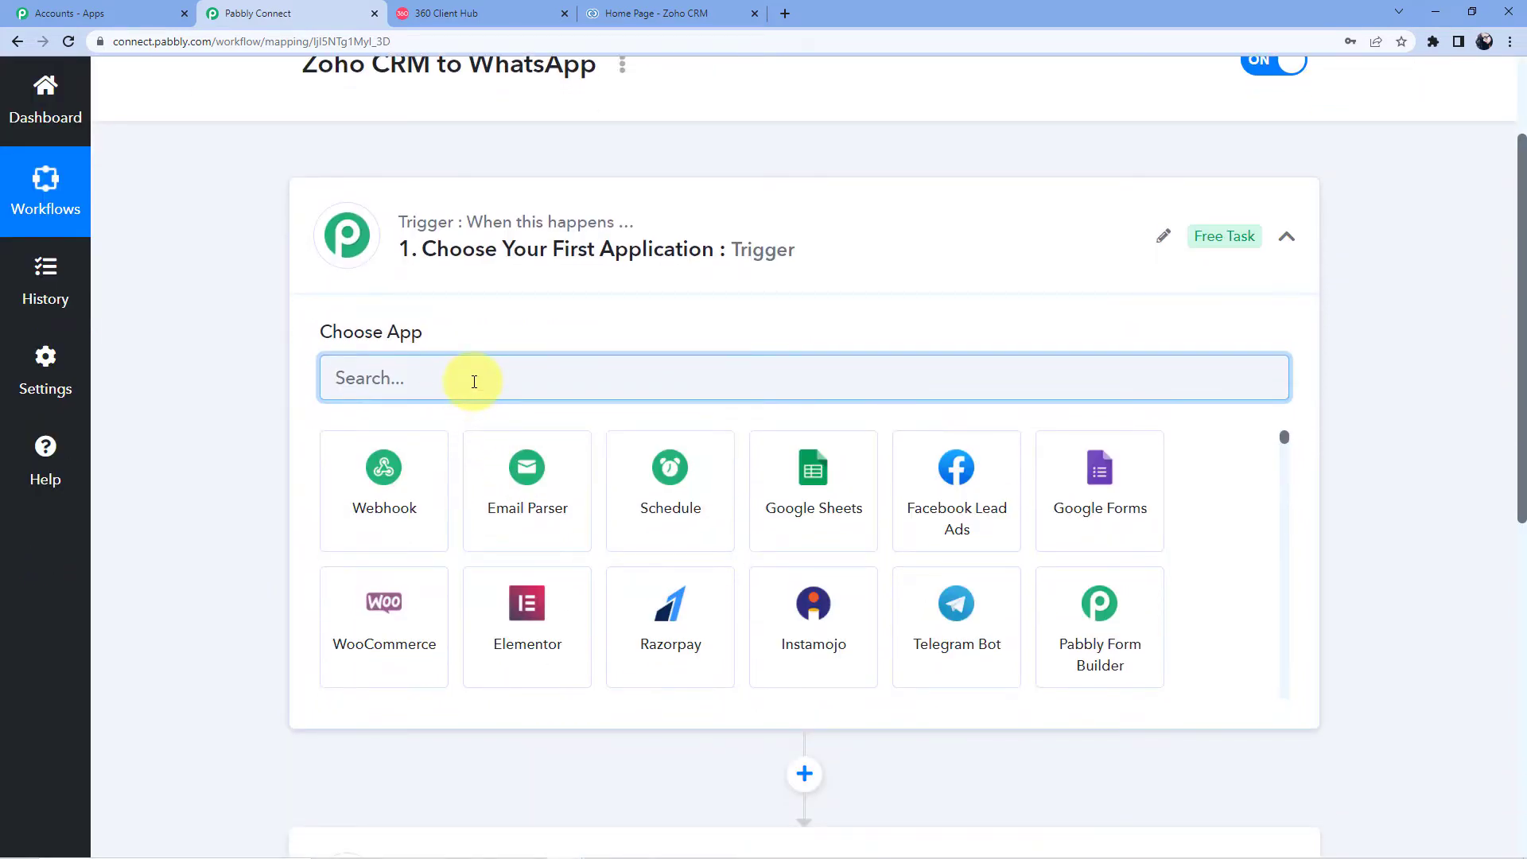
{"action": "type", "text": "Zoho"}
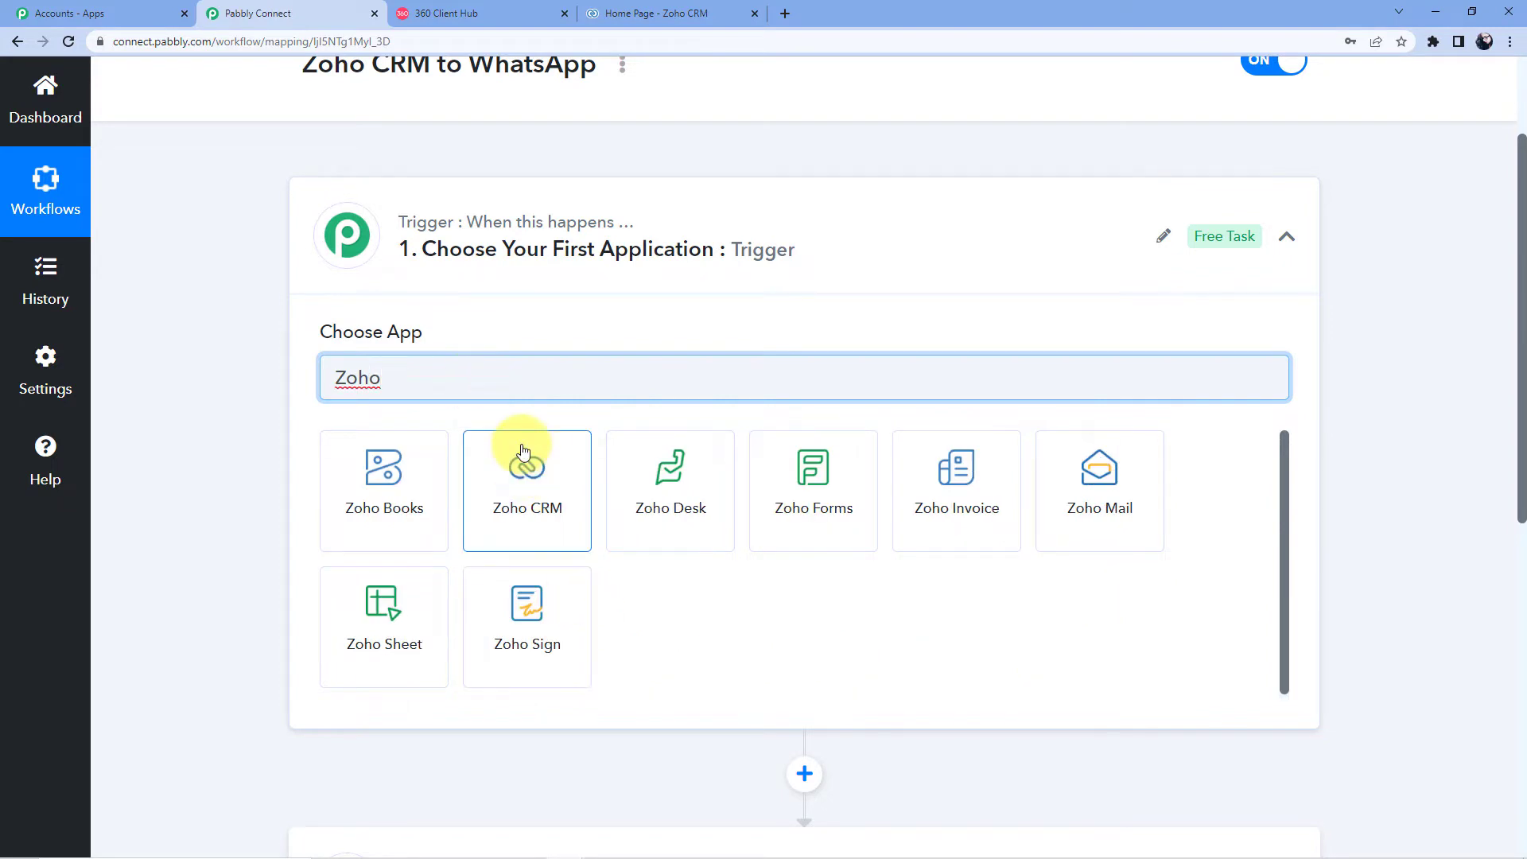
{"action": "left_click", "coordinate": [531, 478]}
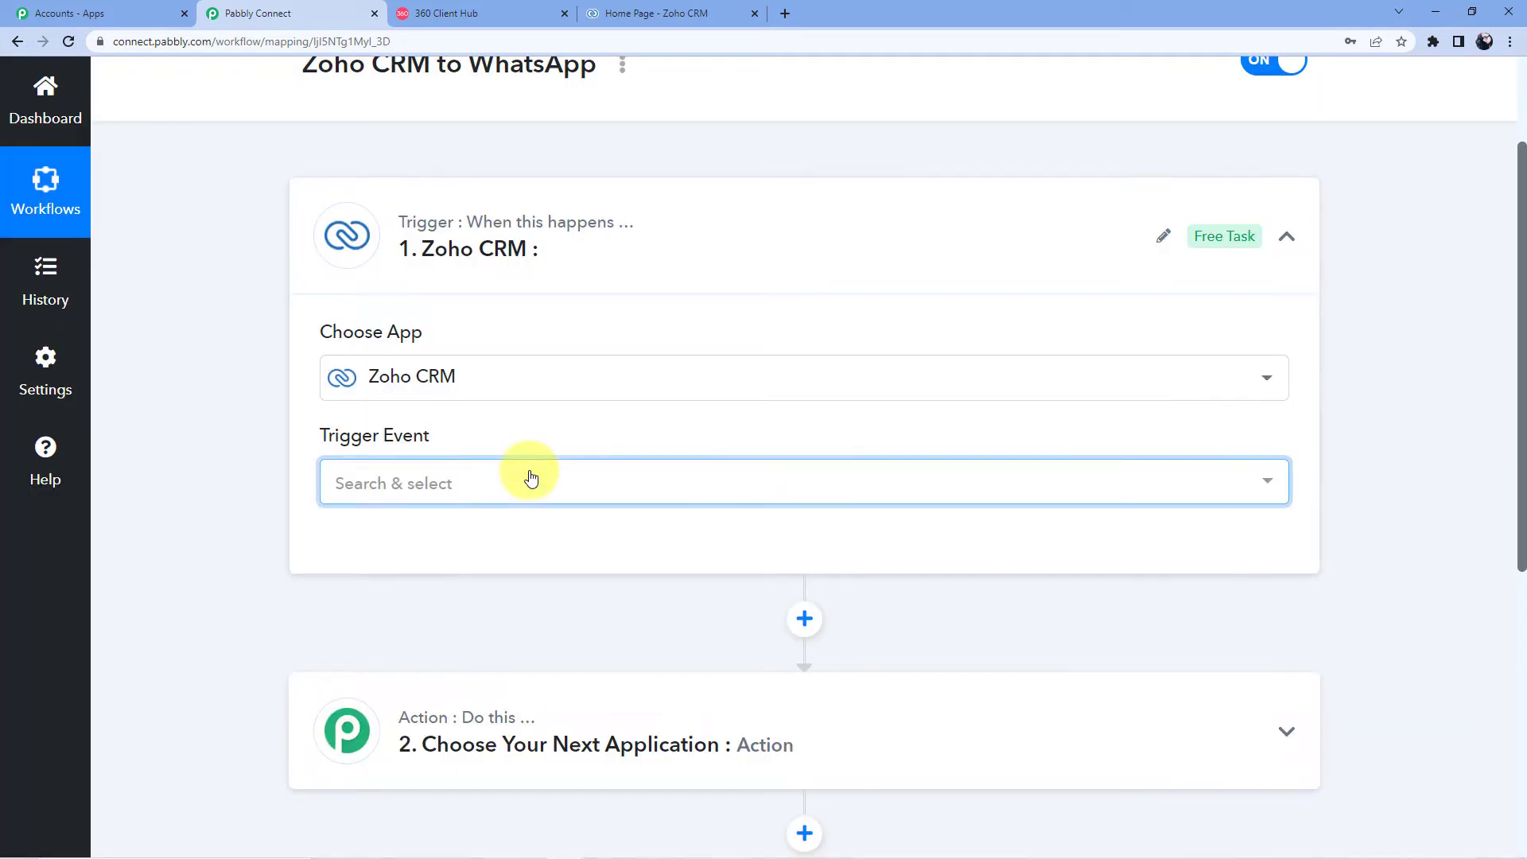
Step: Set the trigger event to New Module Entry (Instant) and begin connecting a Zoho CRM account
{"action": "left_click", "coordinate": [470, 485]}
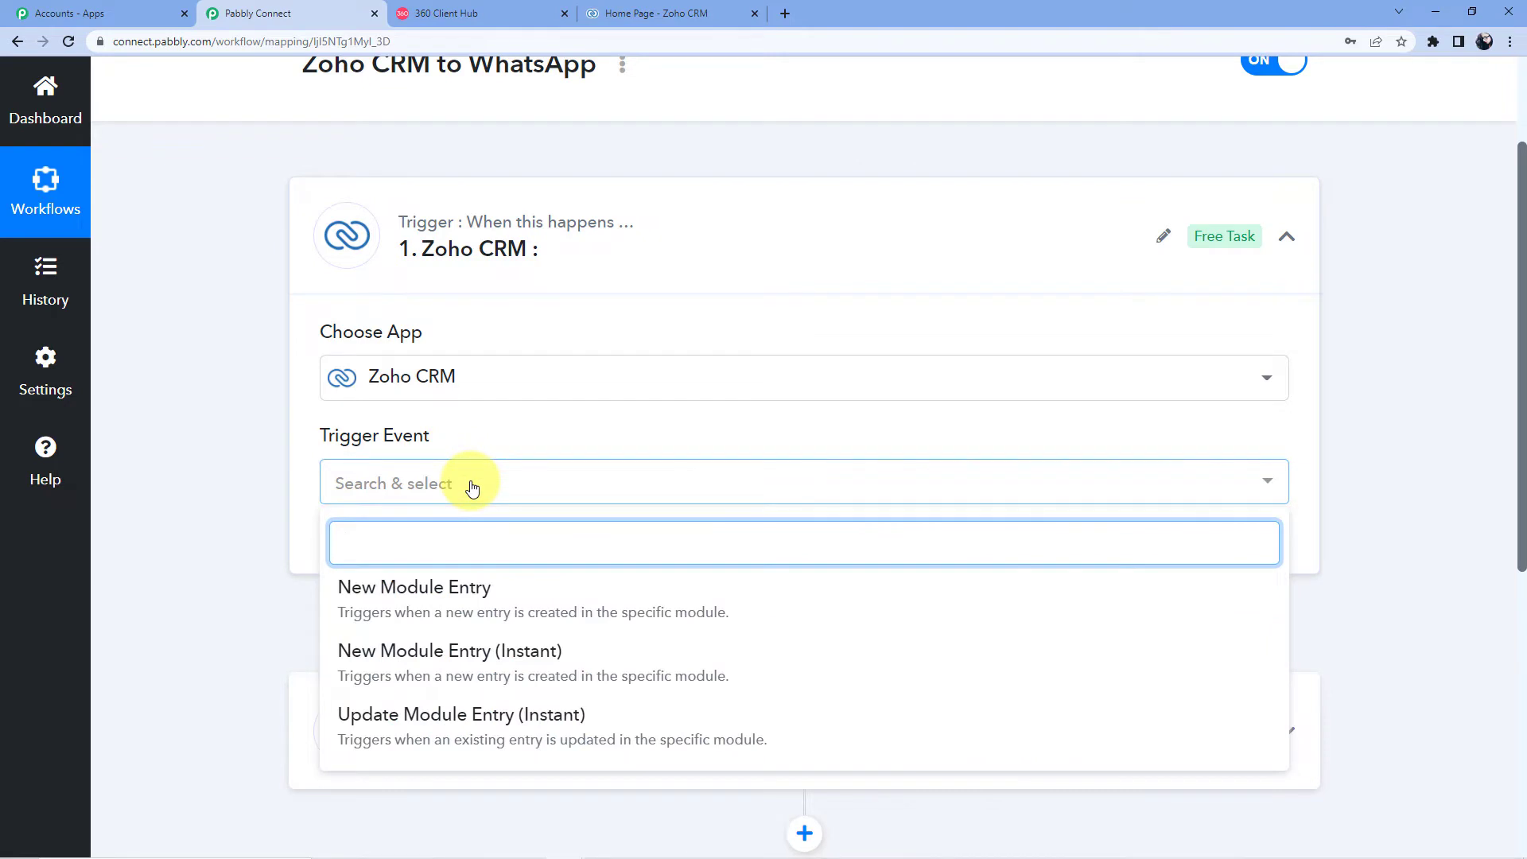
{"action": "type", "text": "new"}
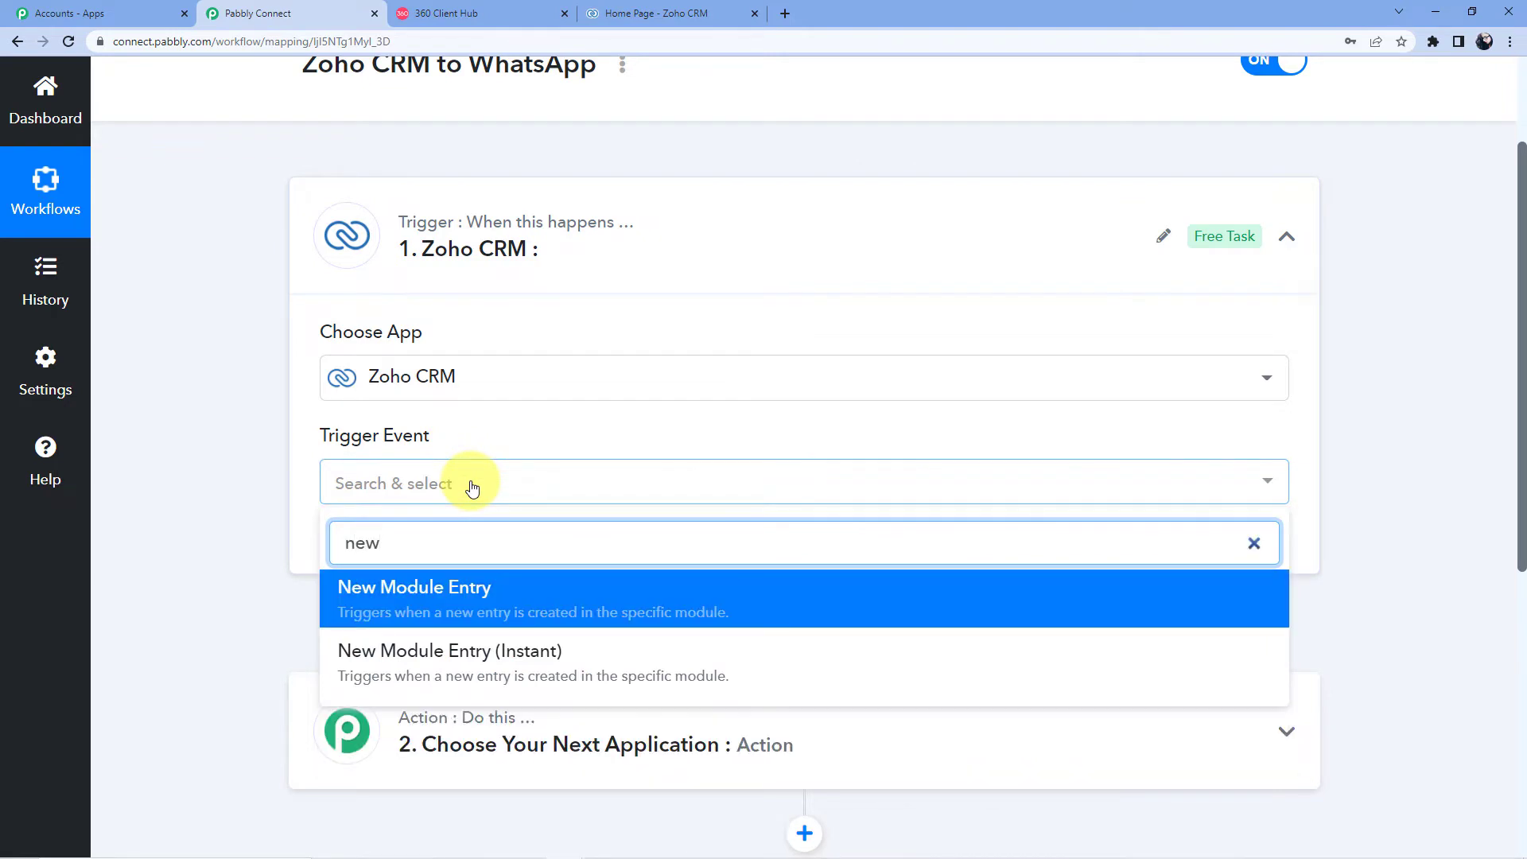
{"action": "left_click", "coordinate": [609, 676]}
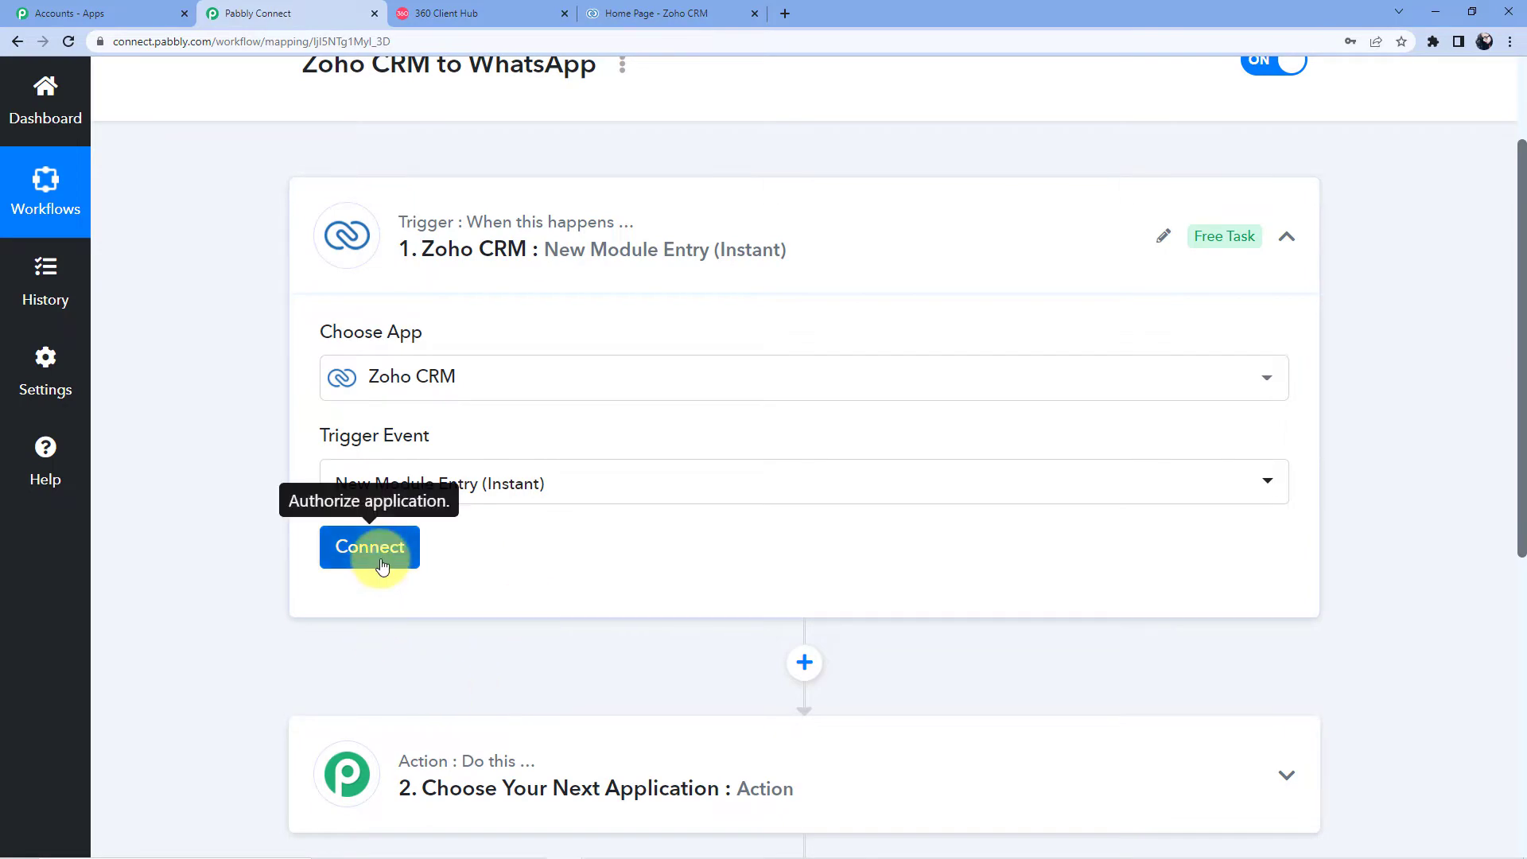
{"action": "left_click", "coordinate": [383, 566]}
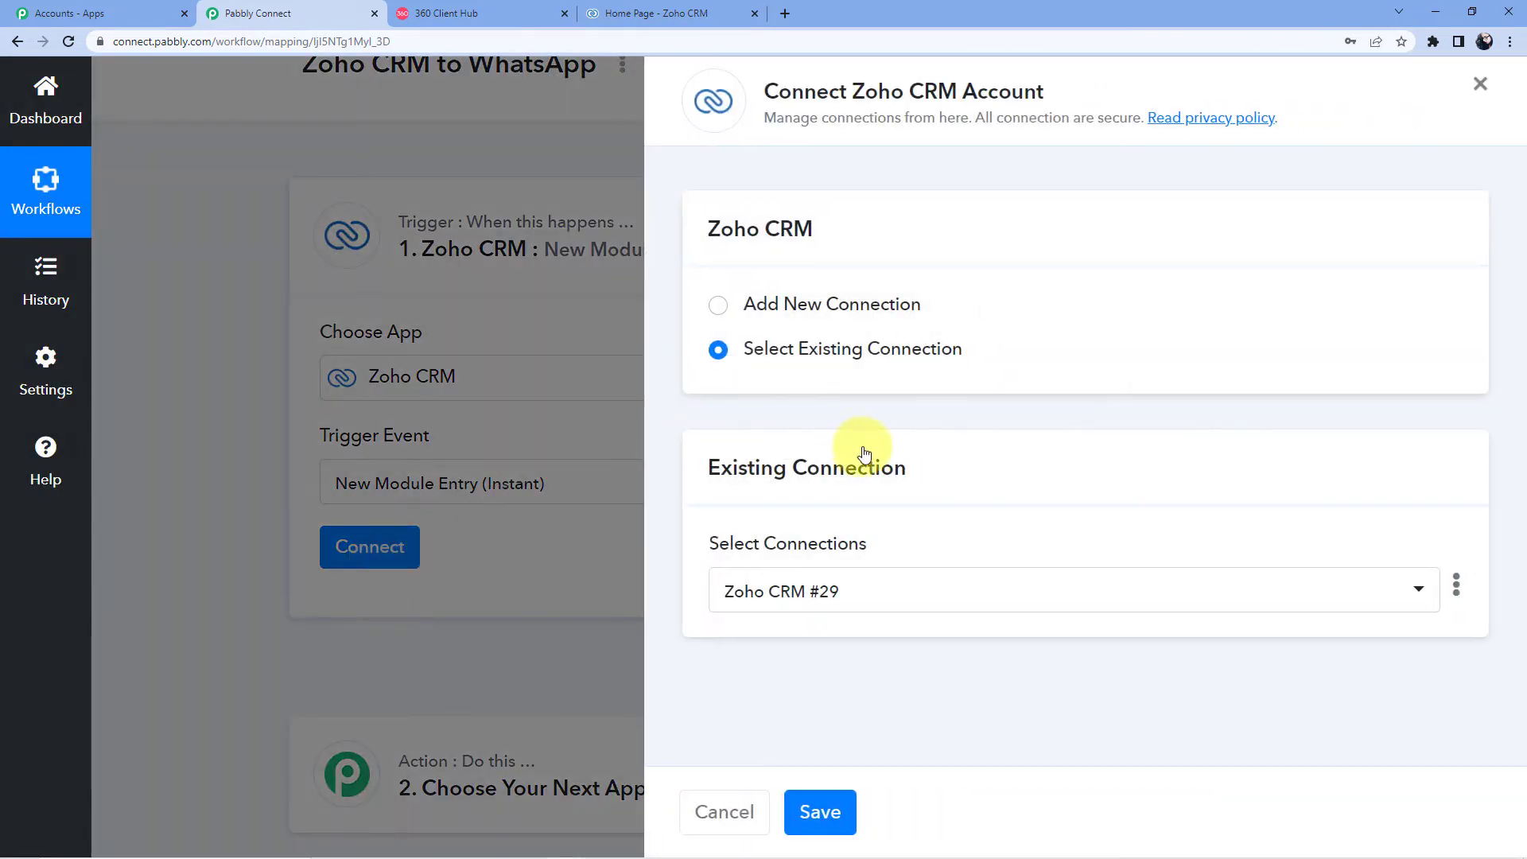
Step: Add a new Zoho CRM connection and copy the zoho.in domain from the Zoho CRM tab's address
{"action": "left_click", "coordinate": [805, 302]}
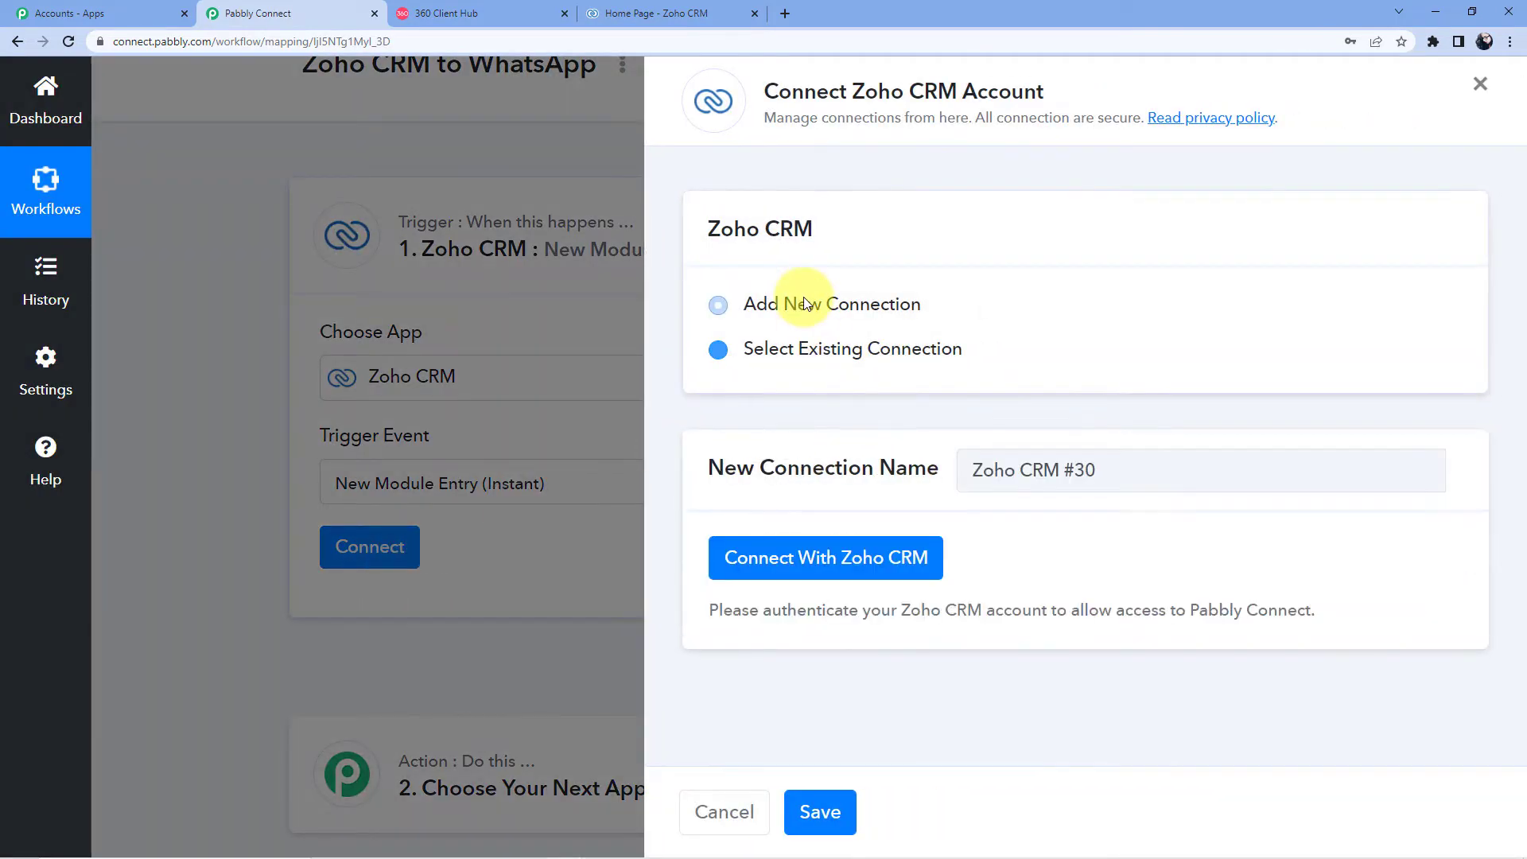
{"action": "left_click", "coordinate": [813, 557]}
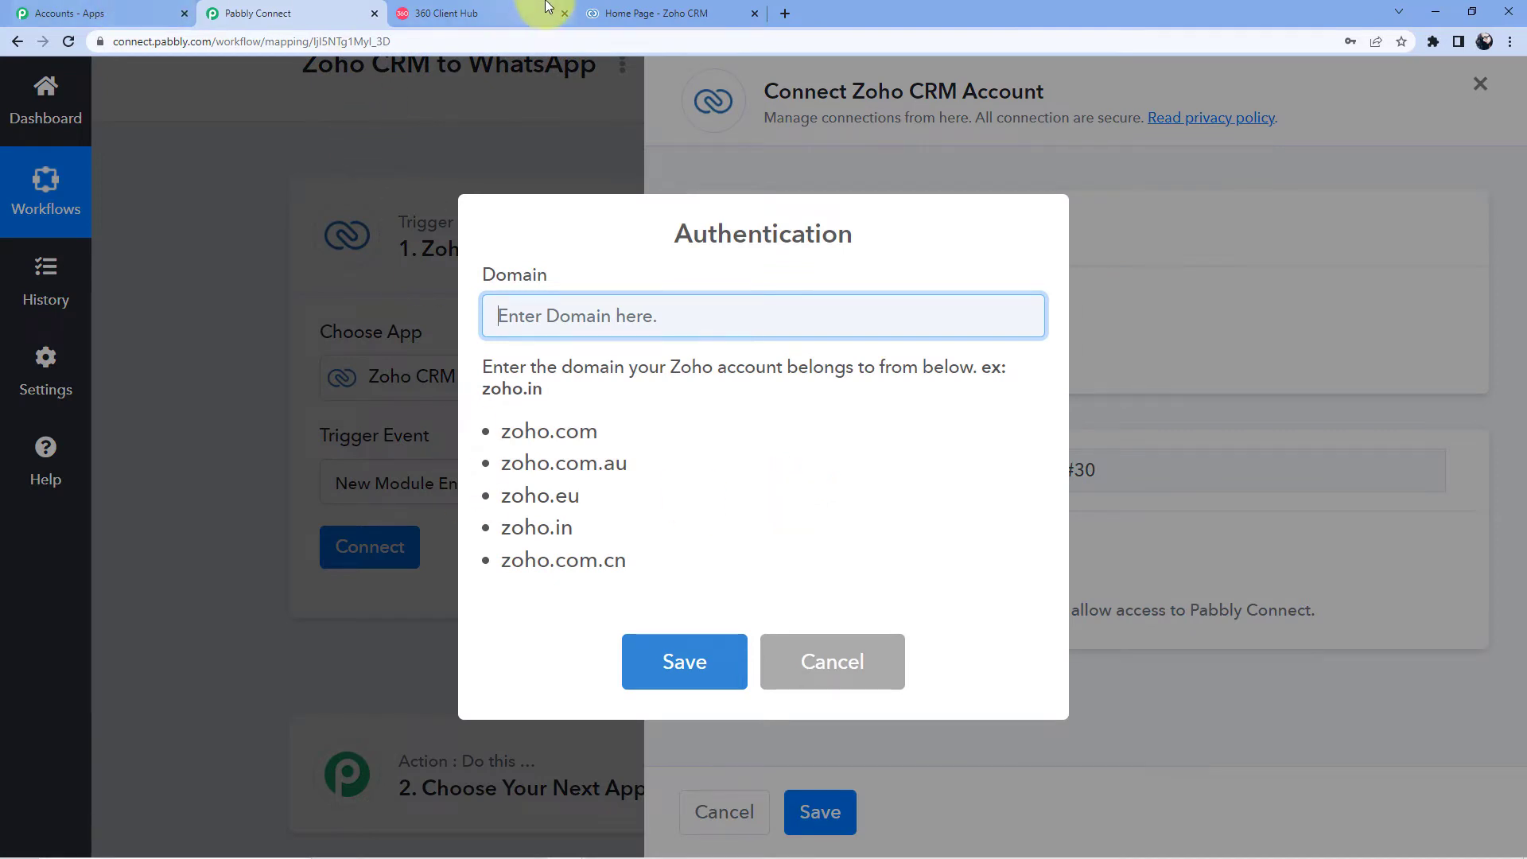
{"action": "left_click", "coordinate": [647, 11]}
{"action": "left_click", "coordinate": [154, 42]}
{"action": "left_click", "coordinate": [155, 42]}
{"action": "left_click_drag", "start_coordinate": [189, 42], "coordinate": [227, 41]}
{"action": "right_click", "coordinate": [215, 38]}
{"action": "left_click", "coordinate": [264, 151]}
Step: Save zoho.in as the connection domain and accept Pabbly Connect's access to Zoho CRM
{"action": "left_click", "coordinate": [317, 9]}
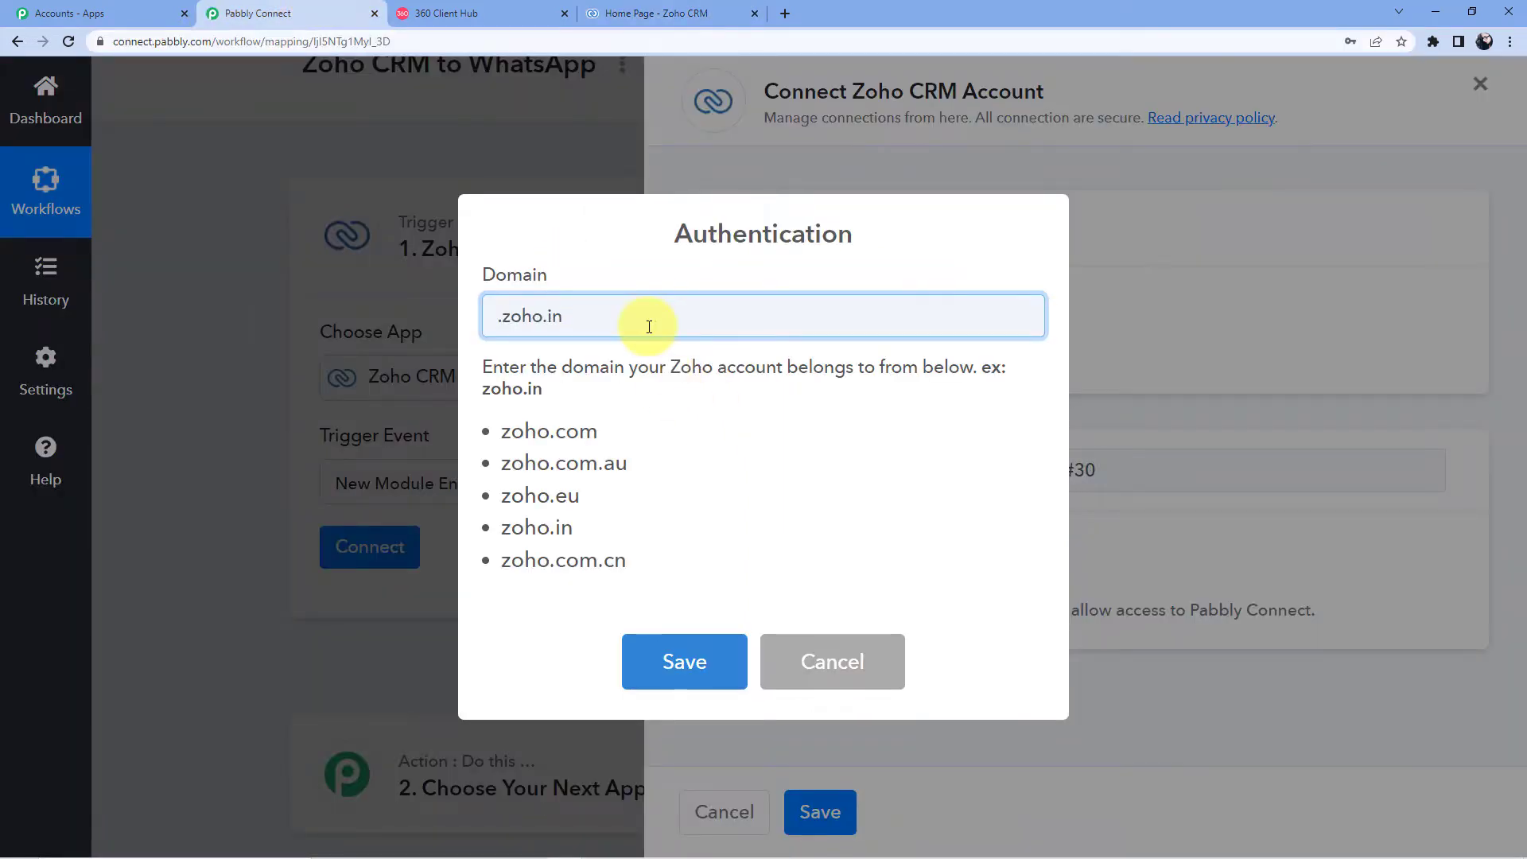
{"action": "left_click", "coordinate": [699, 661]}
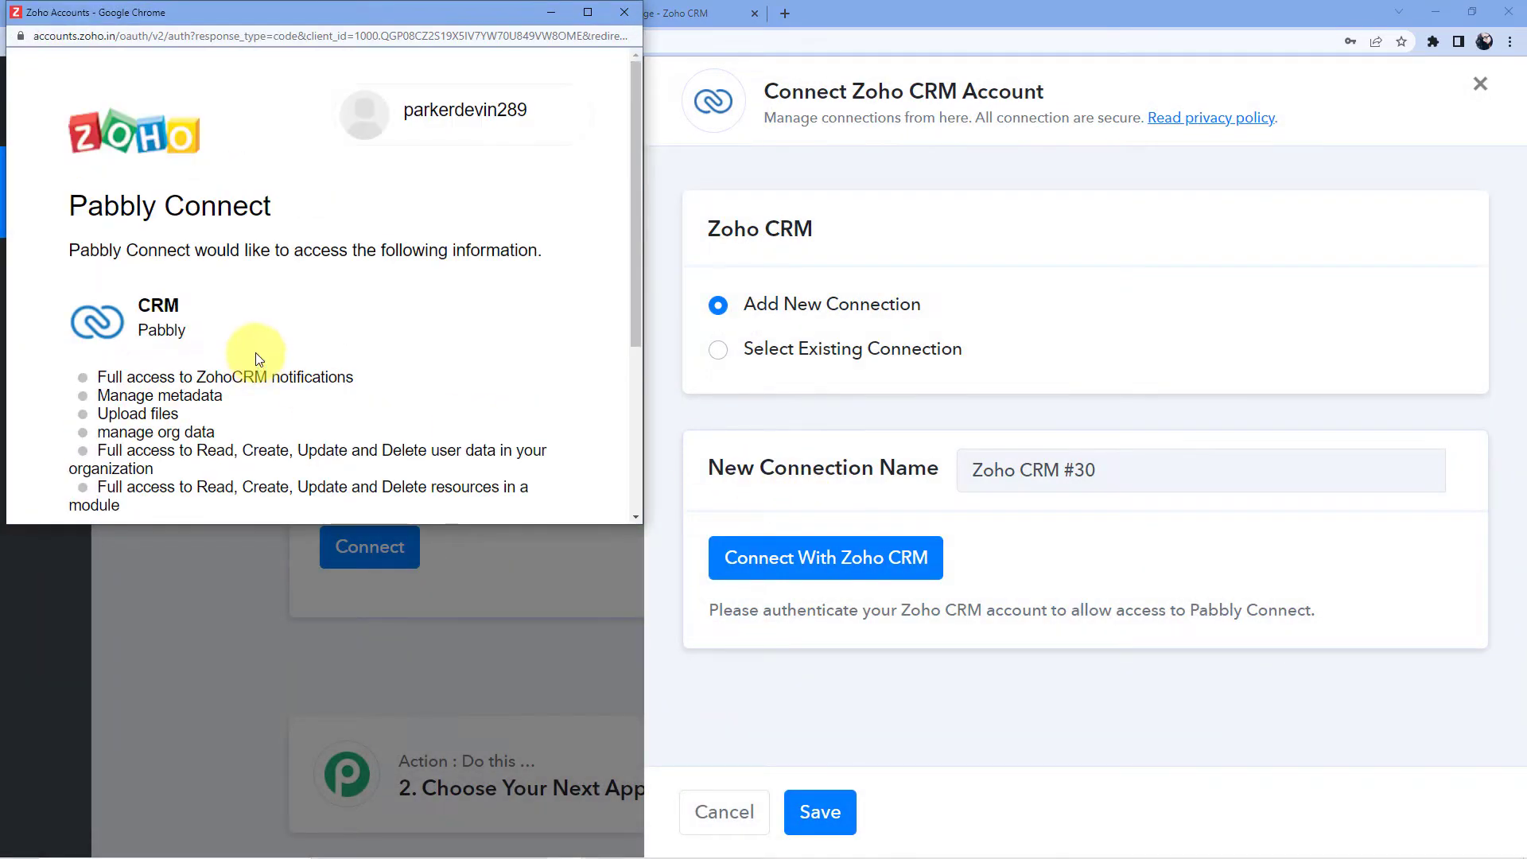
{"action": "scroll", "coordinate": [306, 285], "scroll_direction": "down", "scroll_amount": 2}
{"action": "scroll", "coordinate": [305, 279], "scroll_direction": "down", "scroll_amount": 2}
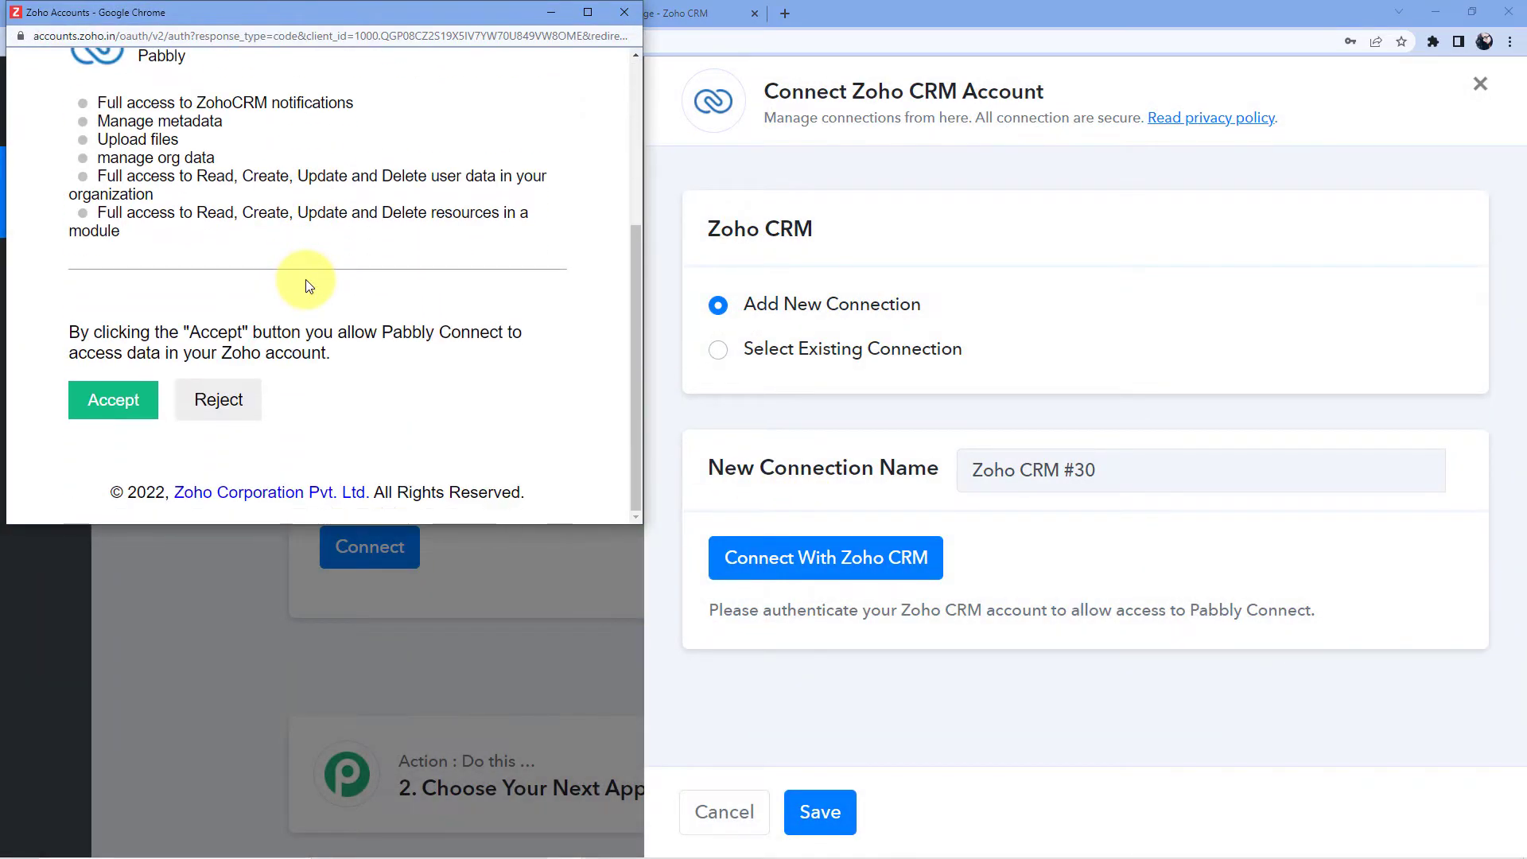
{"action": "left_click", "coordinate": [121, 400]}
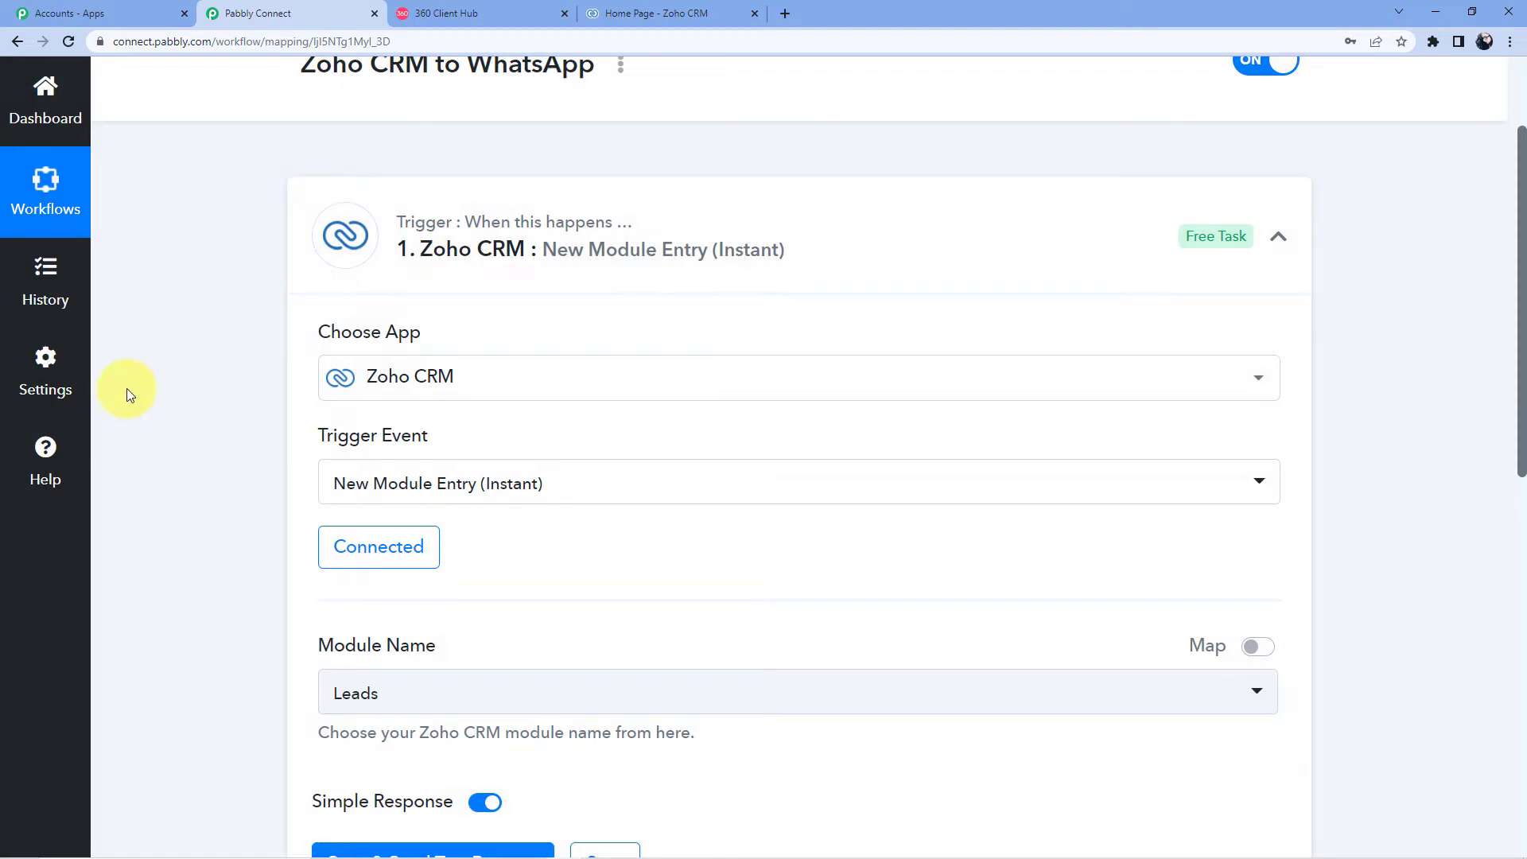
Step: Set the module to Leads, save and send a test request, then go to the Zoho CRM tab
{"action": "scroll", "coordinate": [126, 388], "scroll_direction": "down", "scroll_amount": 5}
{"action": "left_click", "coordinate": [420, 319]}
{"action": "left_click", "coordinate": [392, 399]}
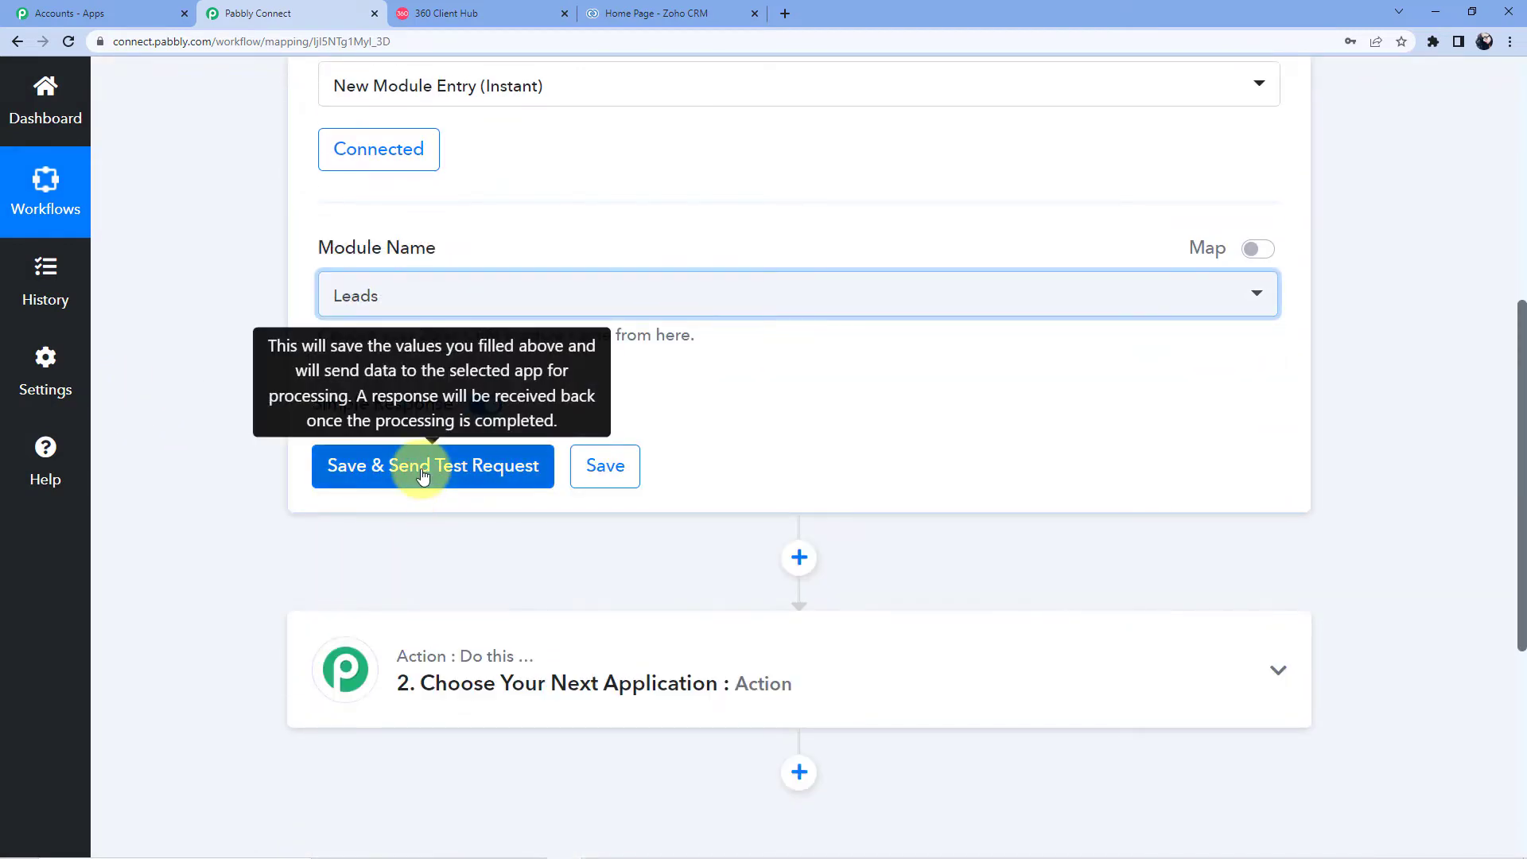
{"action": "left_click", "coordinate": [422, 472]}
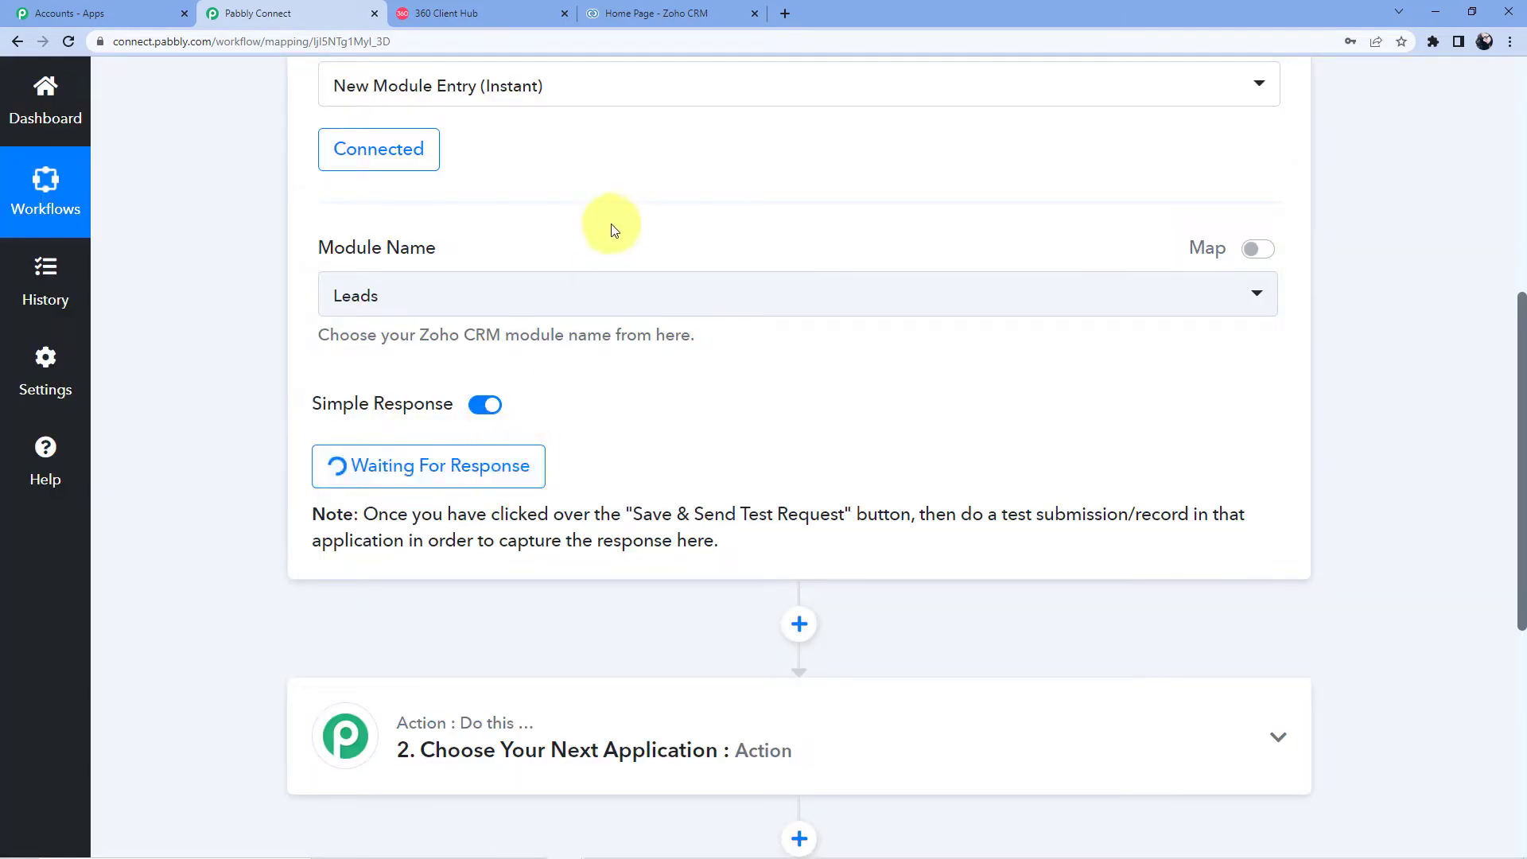
{"action": "left_click", "coordinate": [657, 12]}
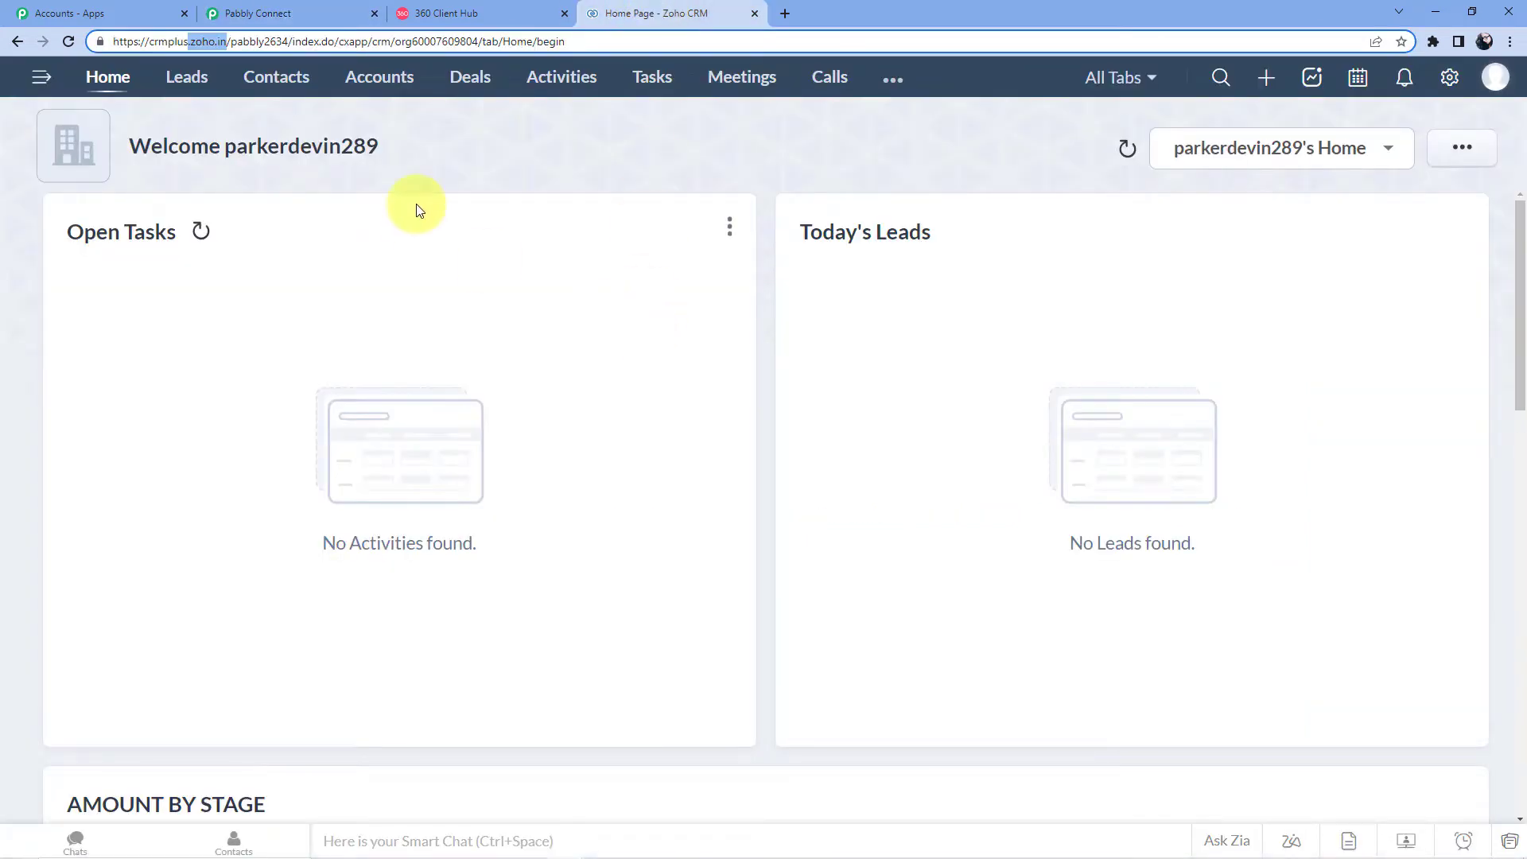
Step: Open a new Create Lead form in Zoho CRM, keeping the current lead owner
{"action": "left_click", "coordinate": [181, 77]}
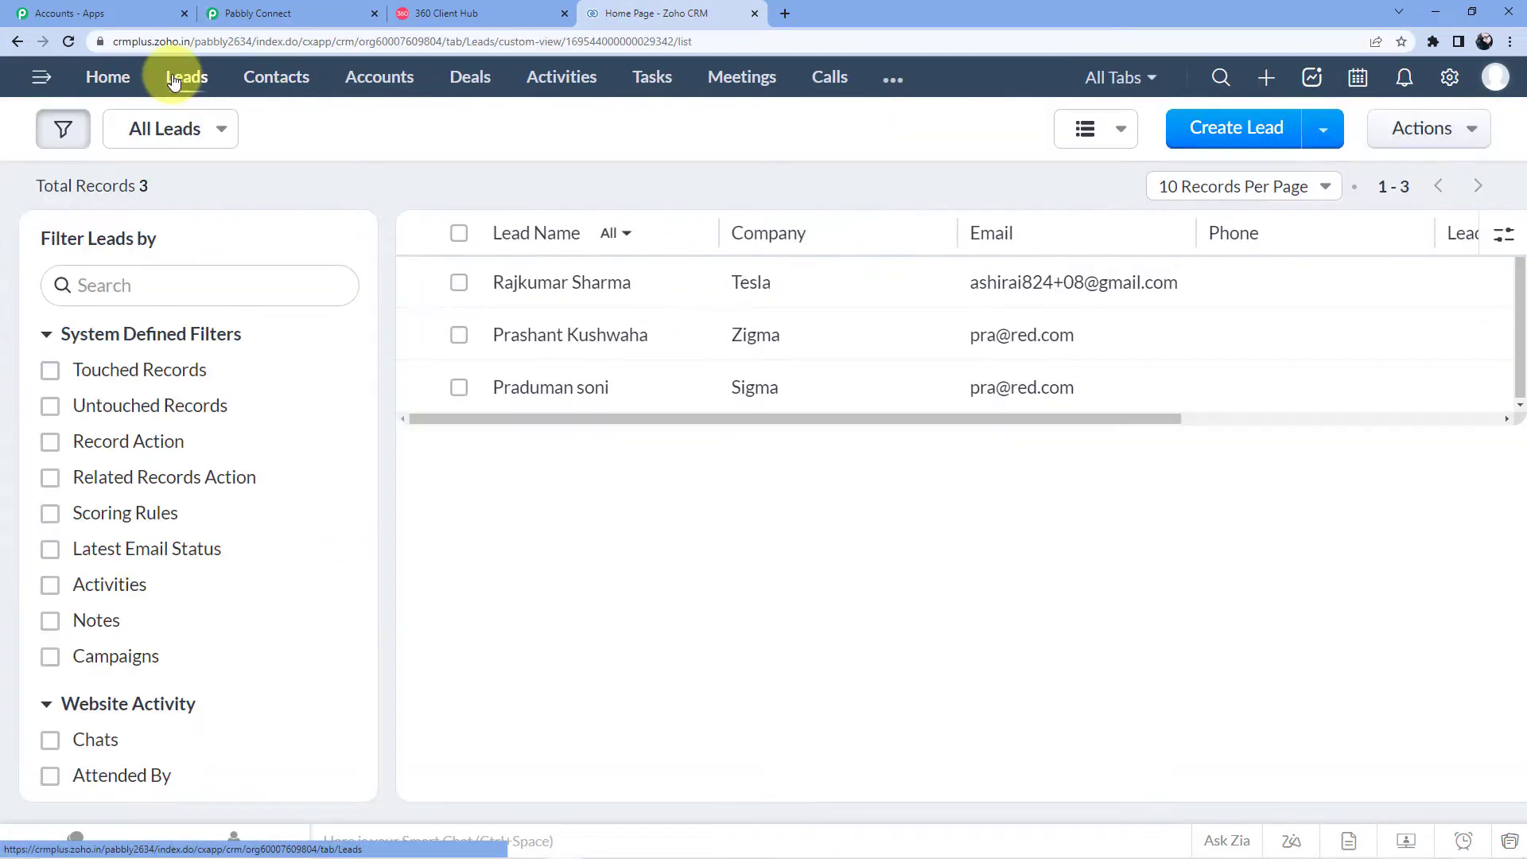
{"action": "left_click", "coordinate": [1210, 135]}
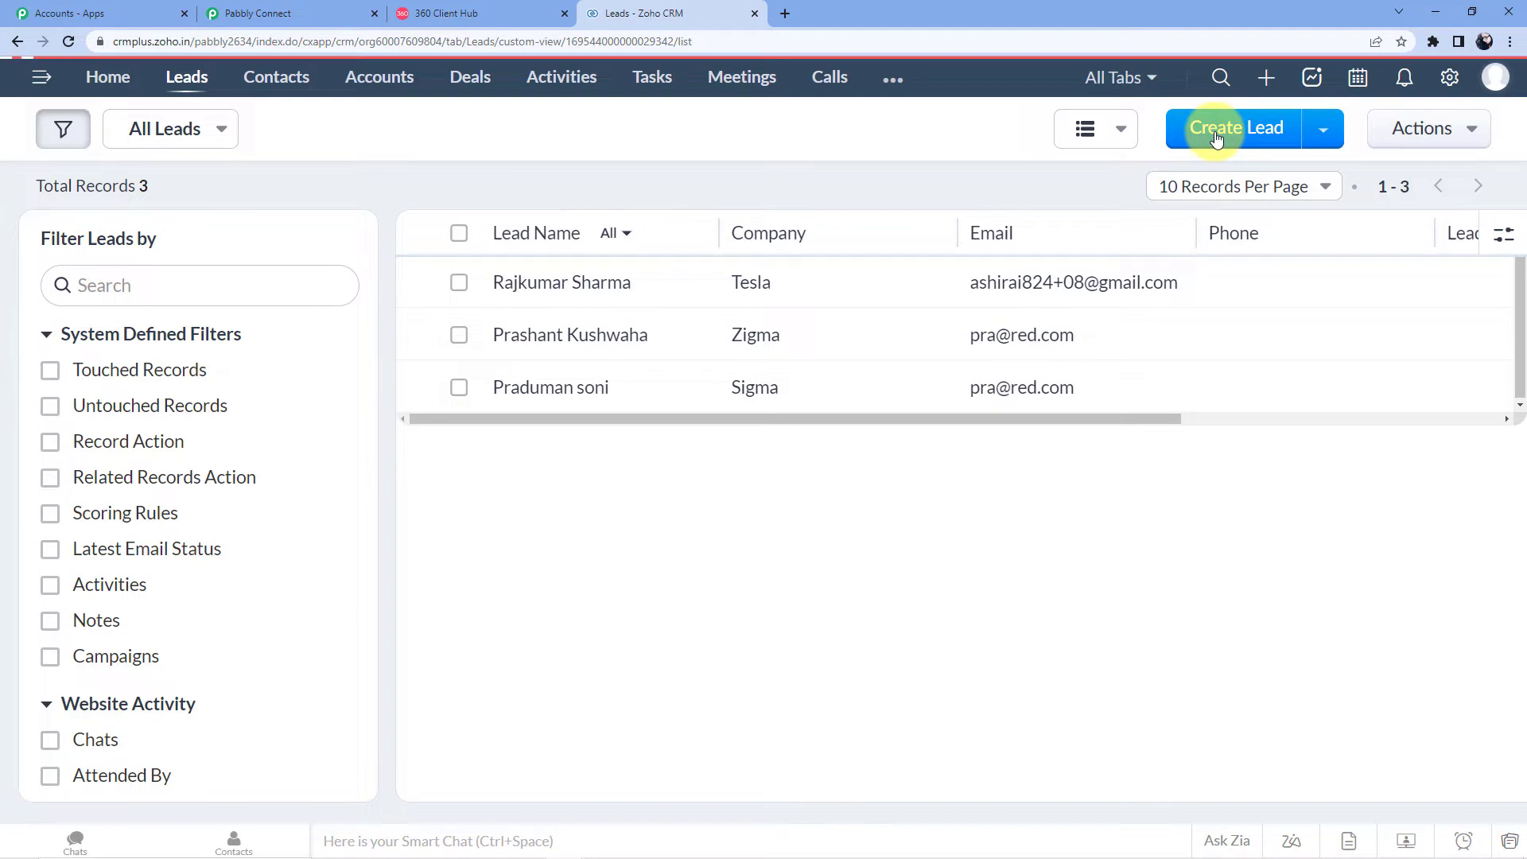
{"action": "scroll", "coordinate": [426, 331], "scroll_direction": "down", "scroll_amount": 3}
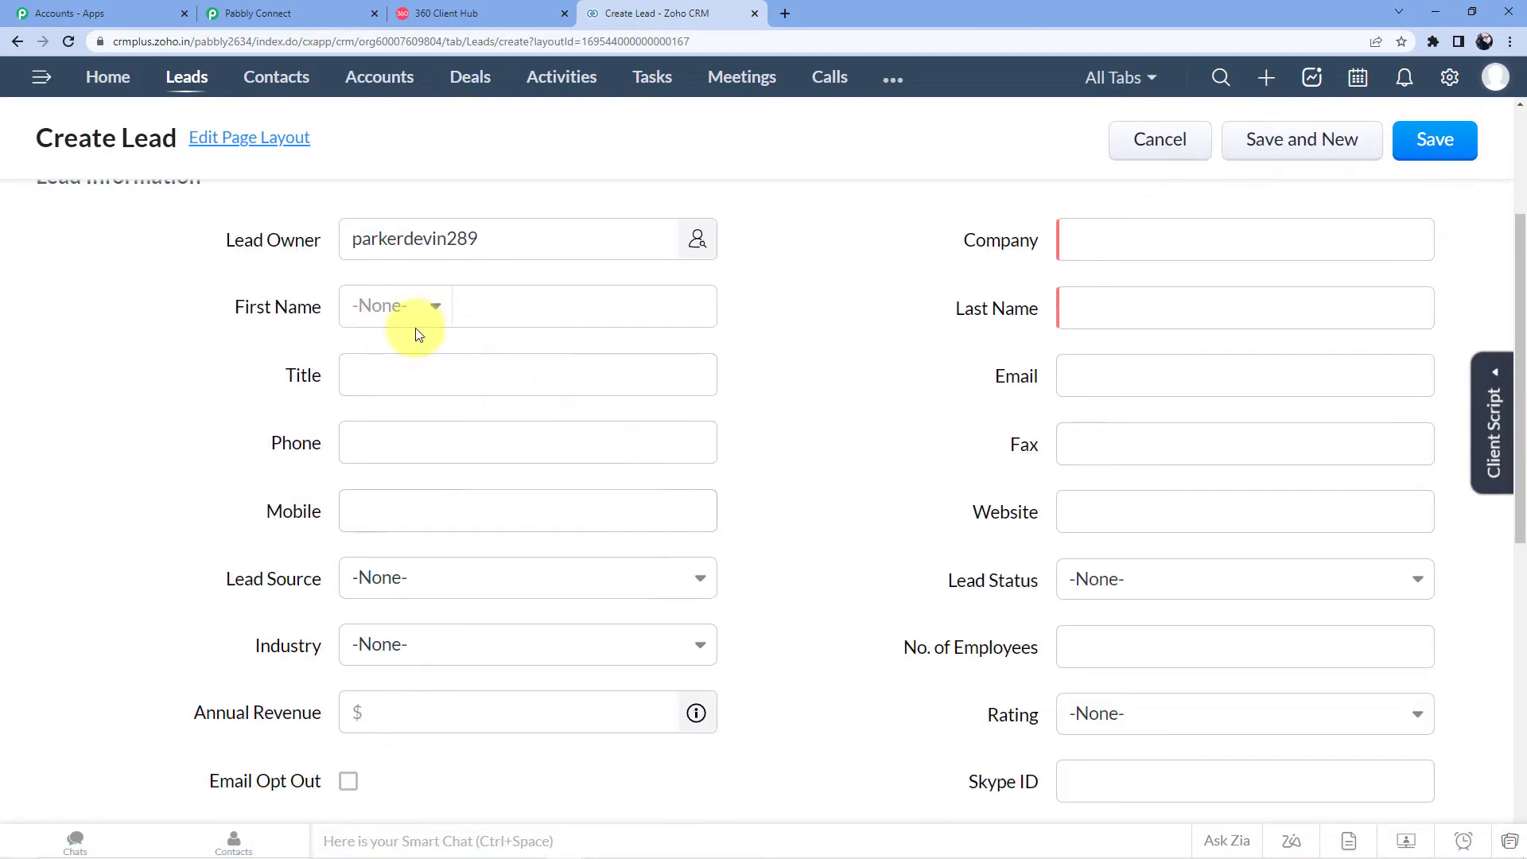
{"action": "left_click", "coordinate": [433, 237]}
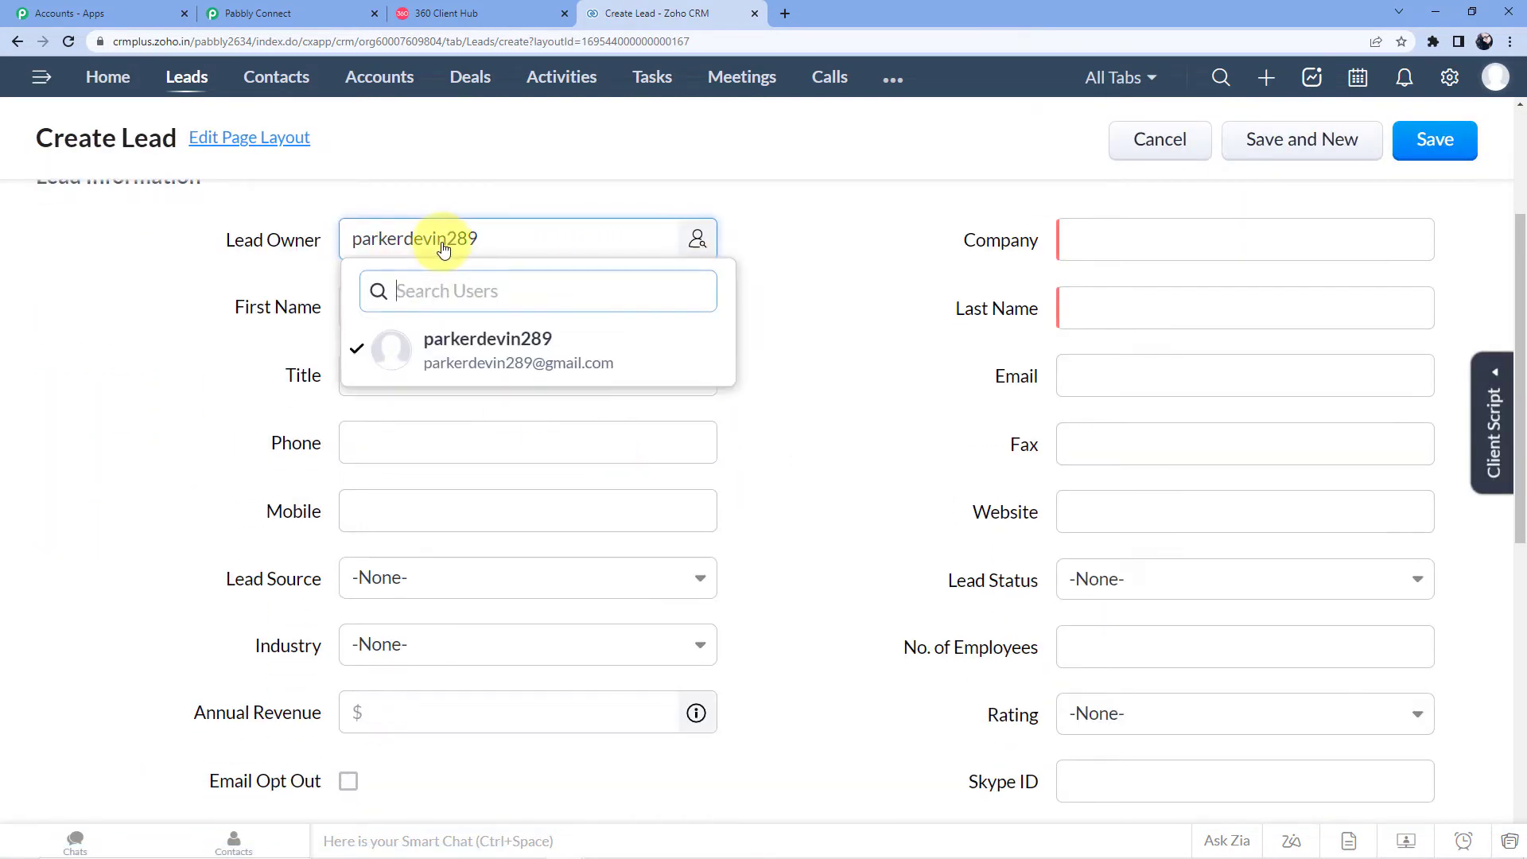
{"action": "left_click", "coordinate": [501, 366]}
Step: Enter the lead's name, company Pabbly Connect and title Software Video Creator
{"action": "left_click", "coordinate": [474, 304]}
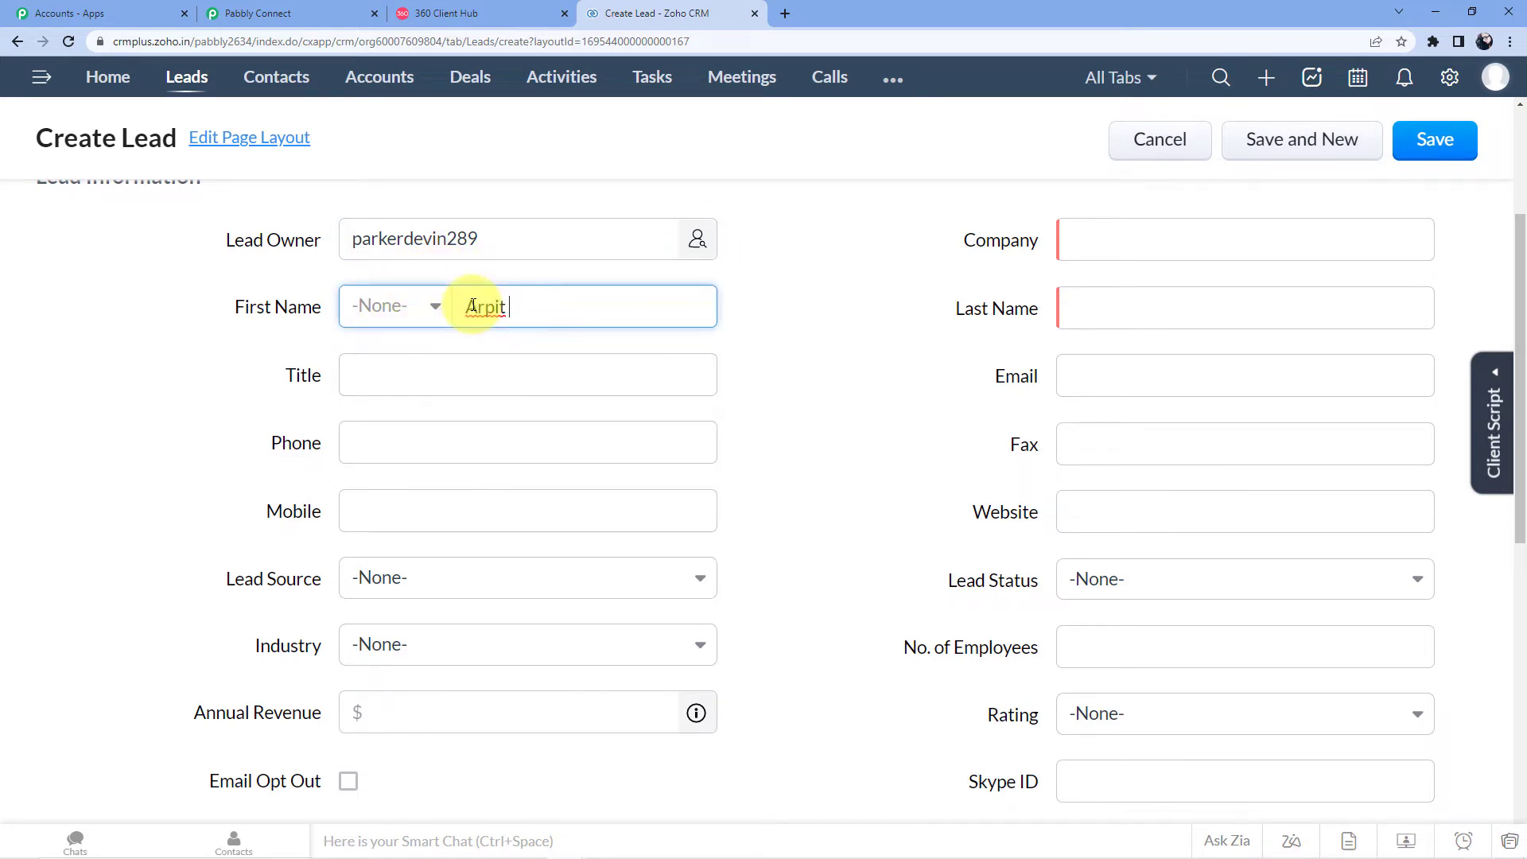
{"action": "left_click", "coordinate": [1170, 296]}
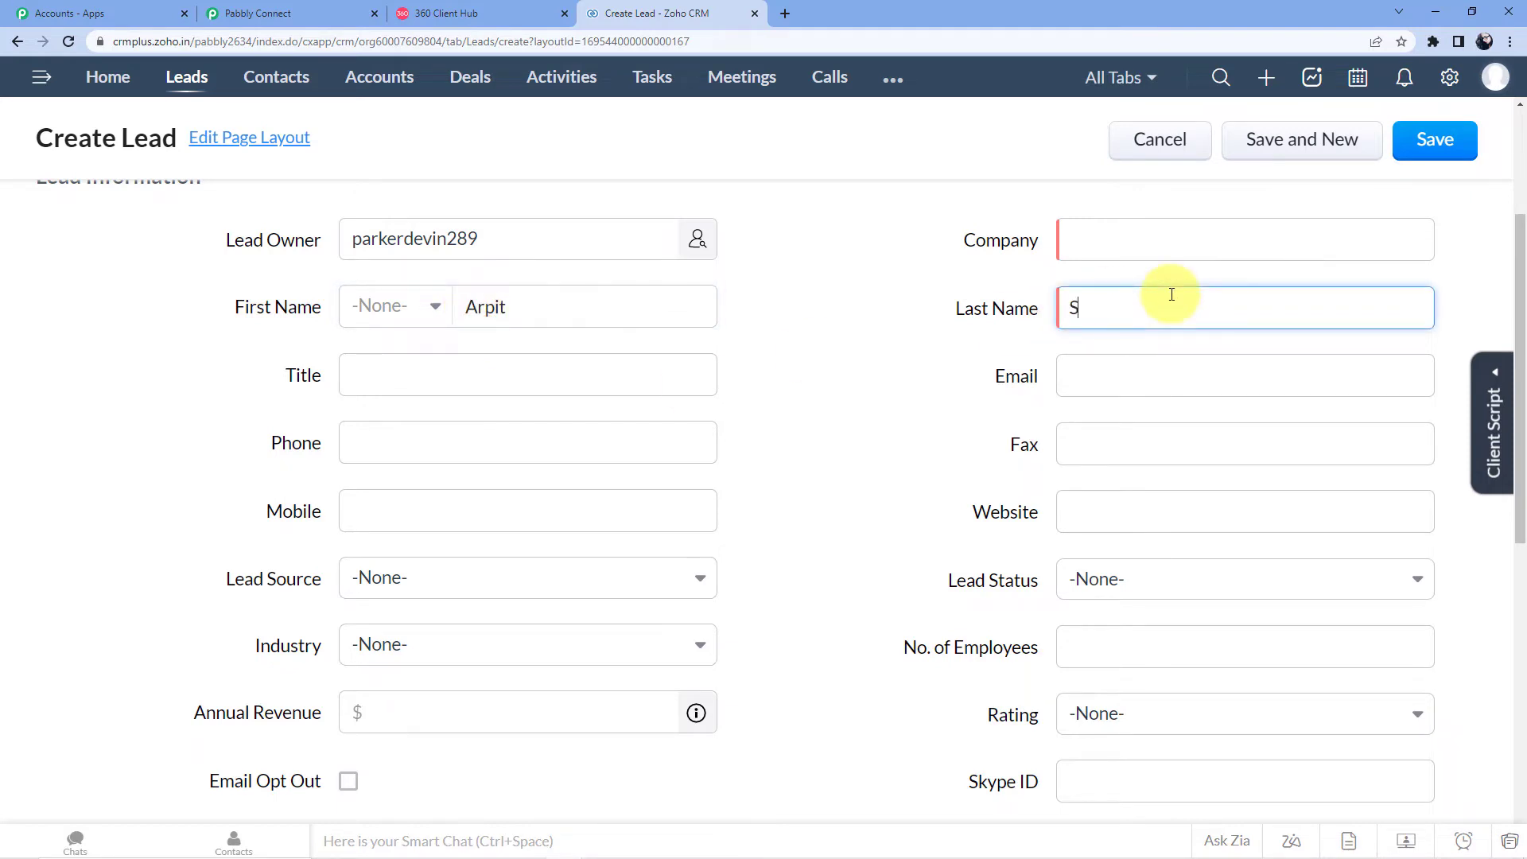
{"action": "type", "text": "Sharma"}
{"action": "left_click", "coordinate": [1142, 249]}
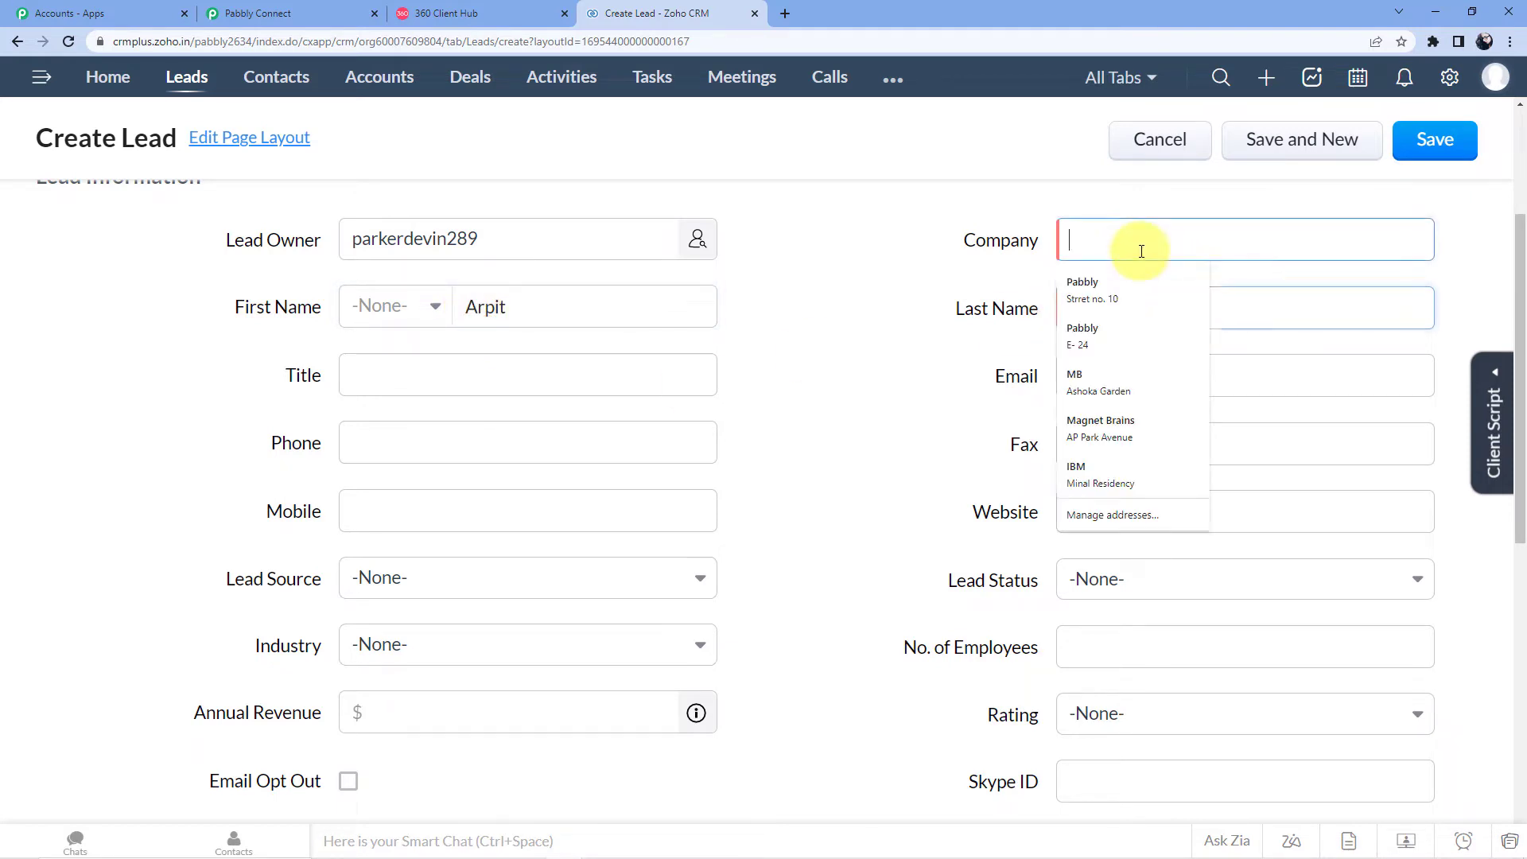
{"action": "type", "text": "Pabbly C"}
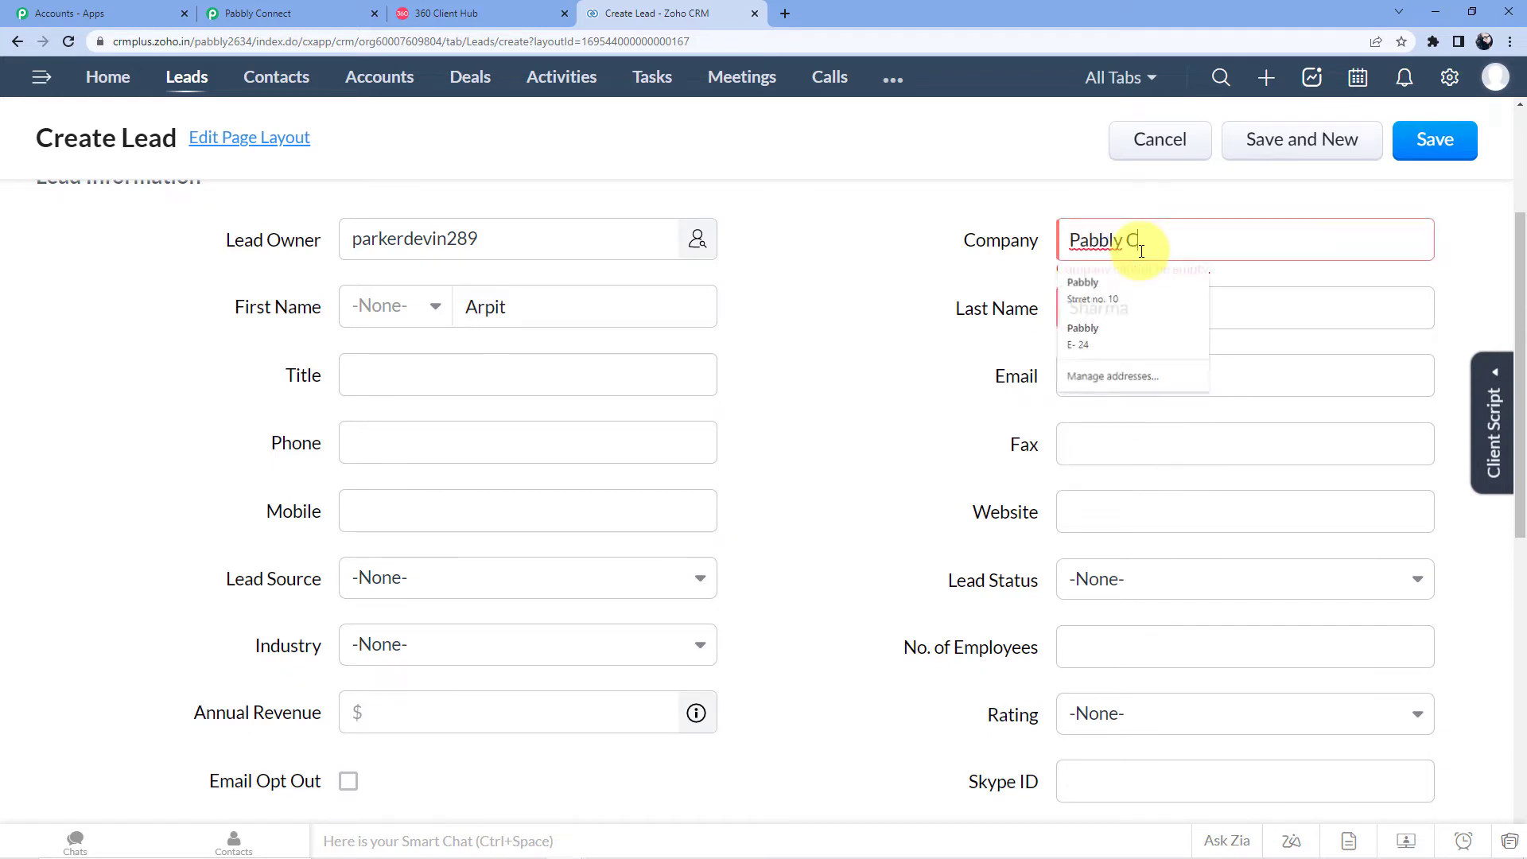
{"action": "type", "text": "onnect"}
{"action": "left_click", "coordinate": [447, 381]}
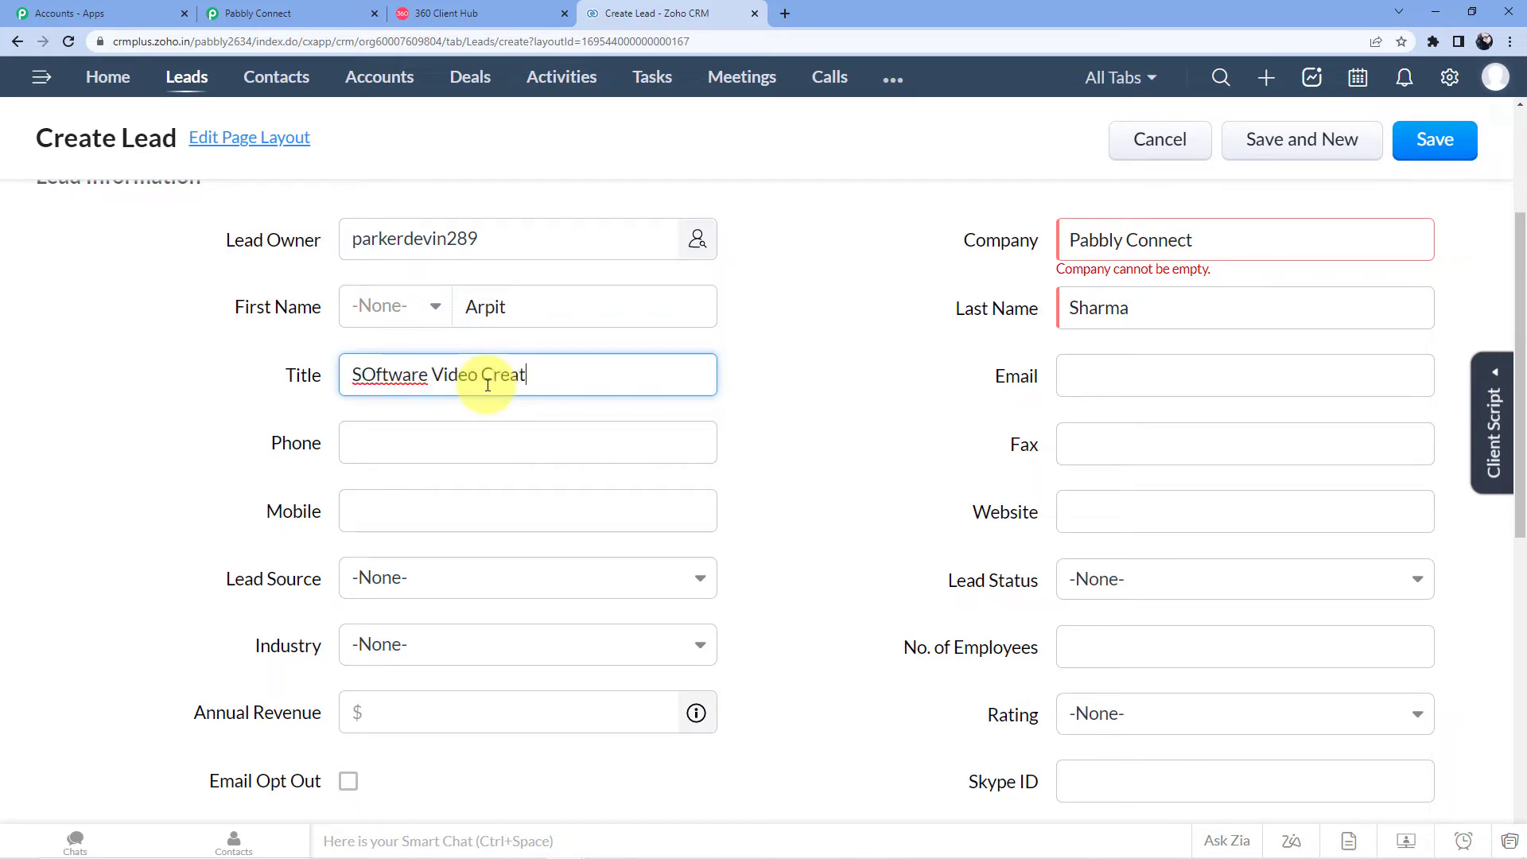
{"action": "left_click", "coordinate": [374, 368]}
{"action": "key", "text": "BackSpace"}
Step: Fill in the lead's email address and phone number
{"action": "left_click", "coordinate": [1217, 378]}
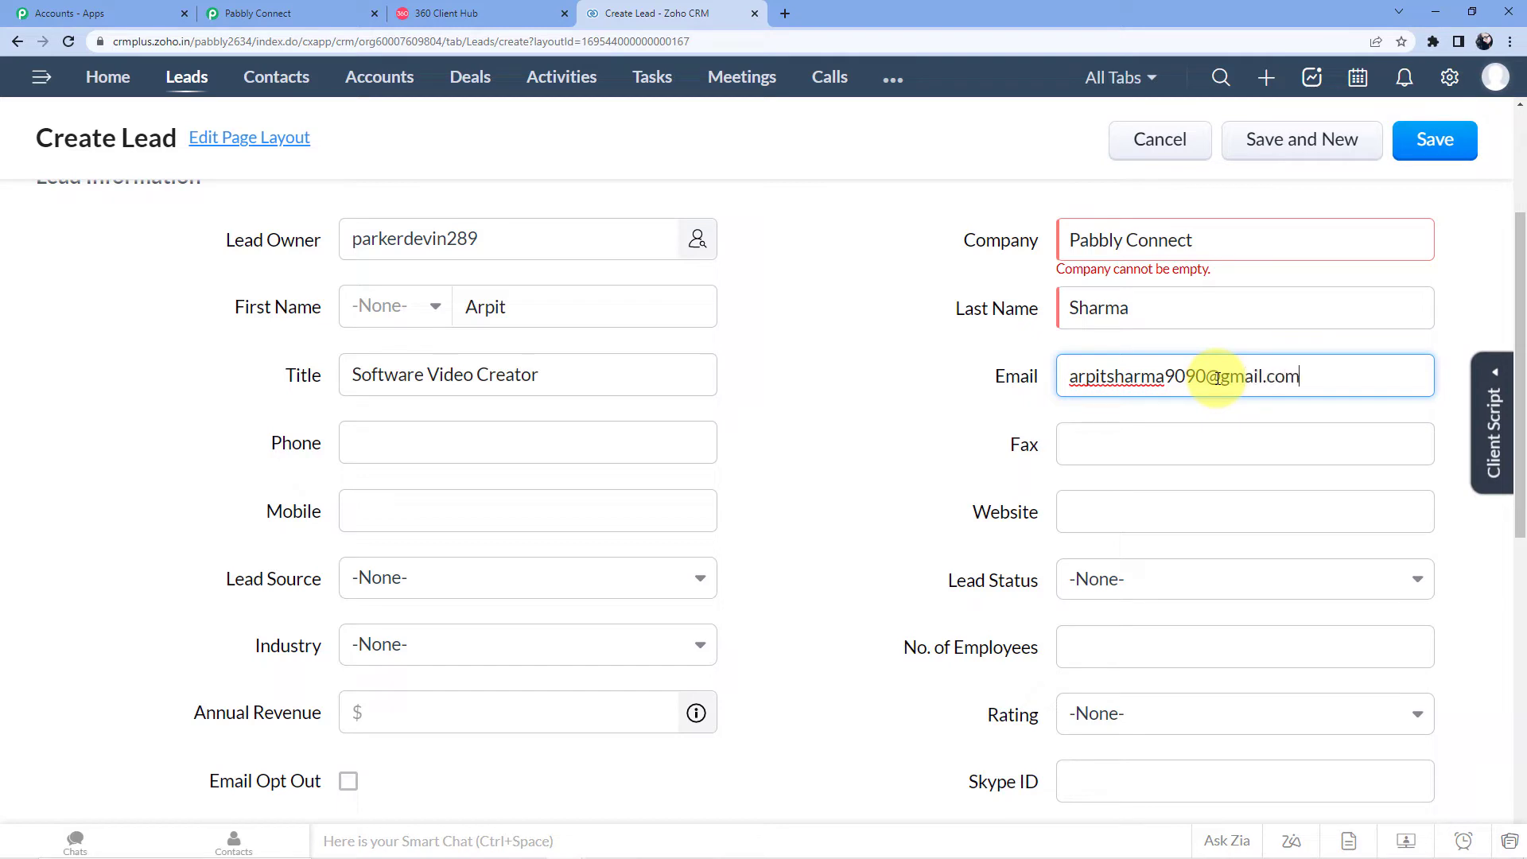
{"action": "left_click", "coordinate": [396, 506]}
{"action": "left_click", "coordinate": [406, 443]}
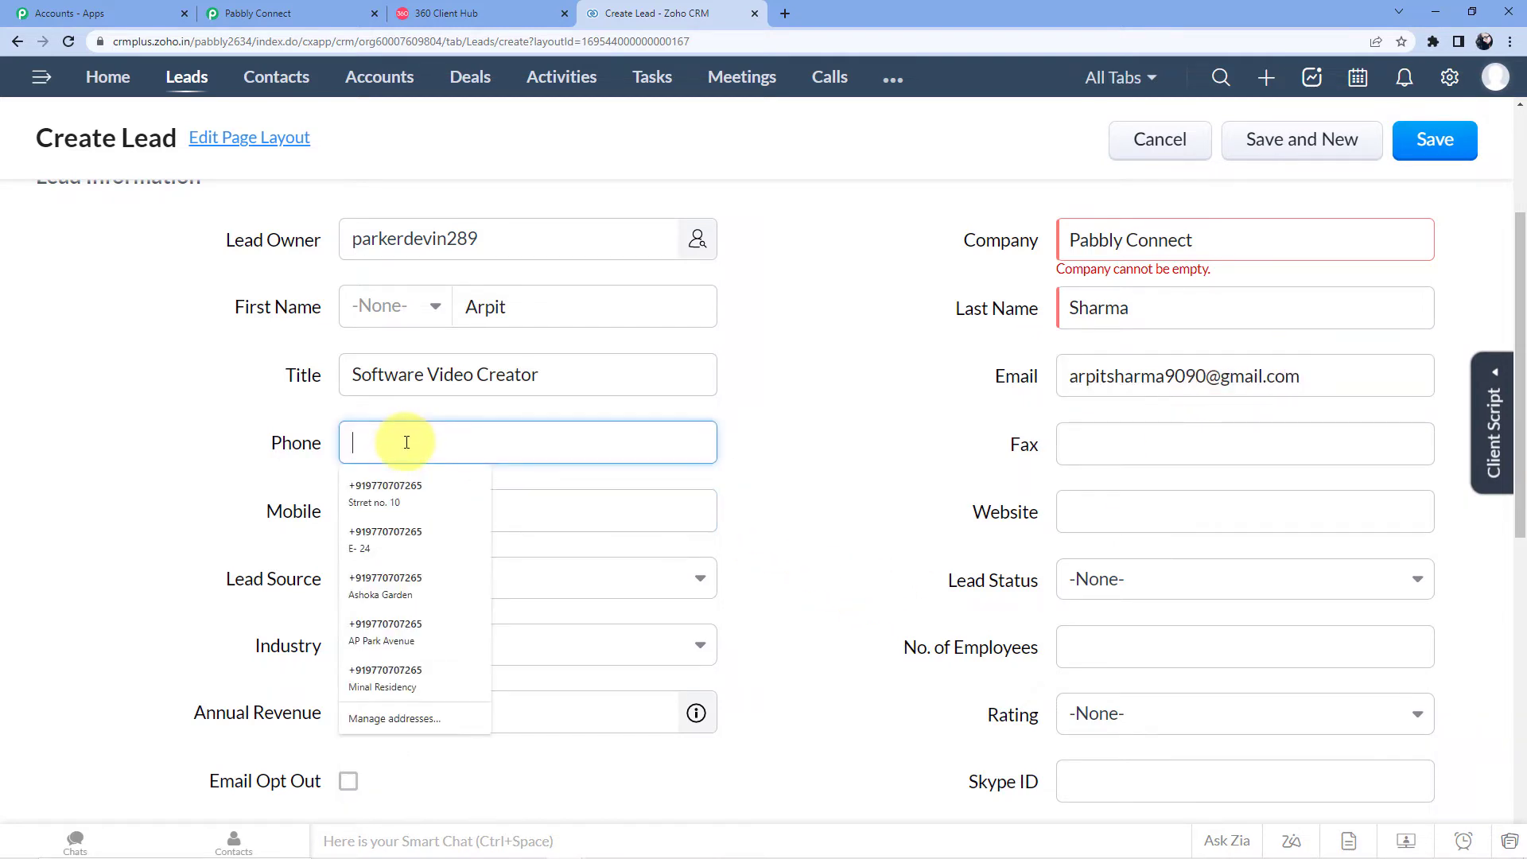
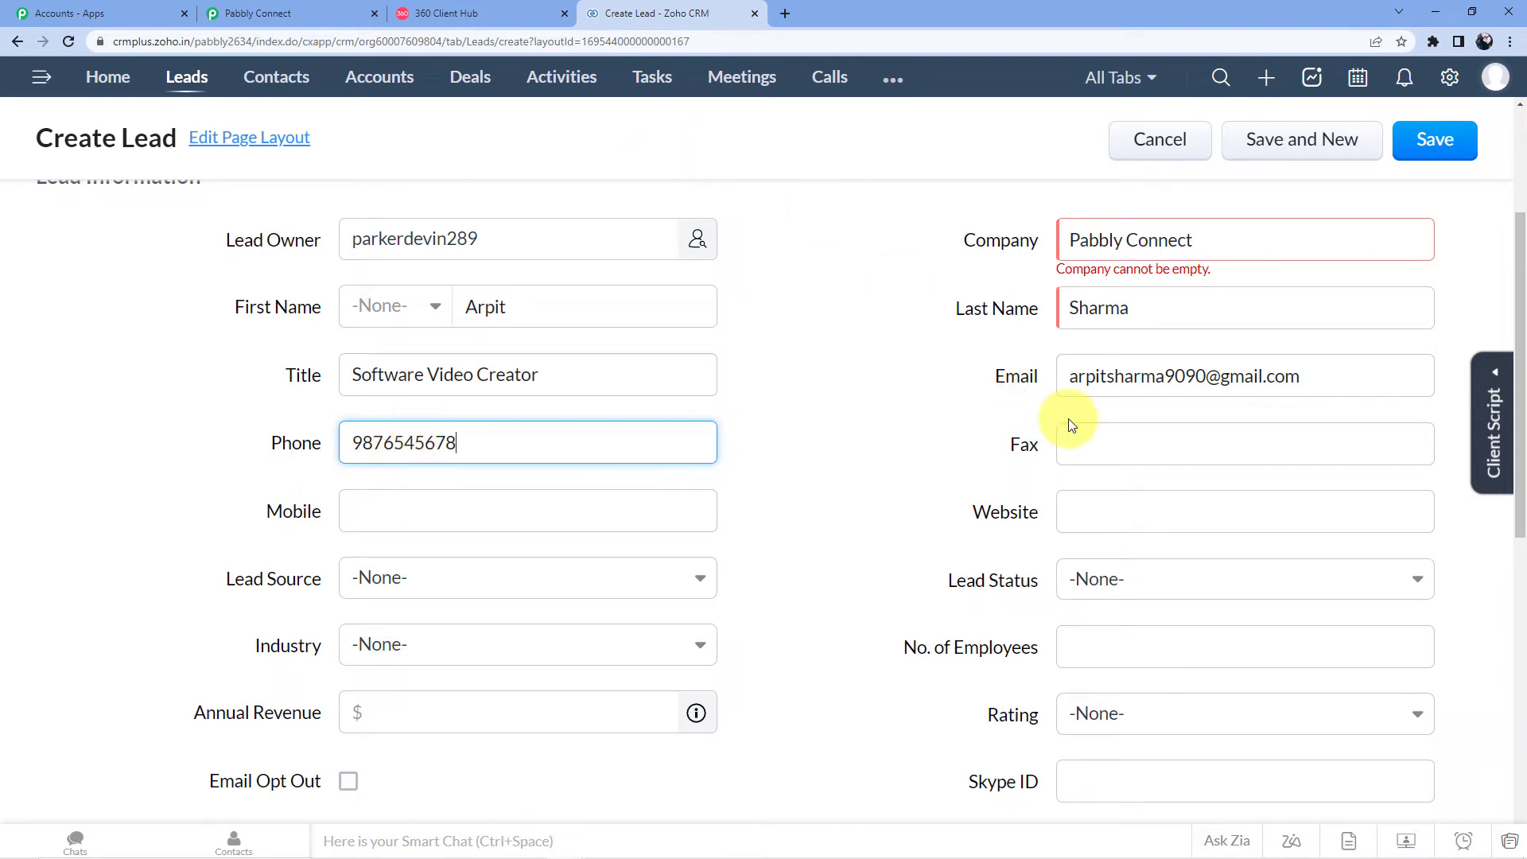
{"action": "scroll", "coordinate": [654, 546], "scroll_direction": "down", "scroll_amount": 2}
{"action": "left_click", "coordinate": [522, 353]}
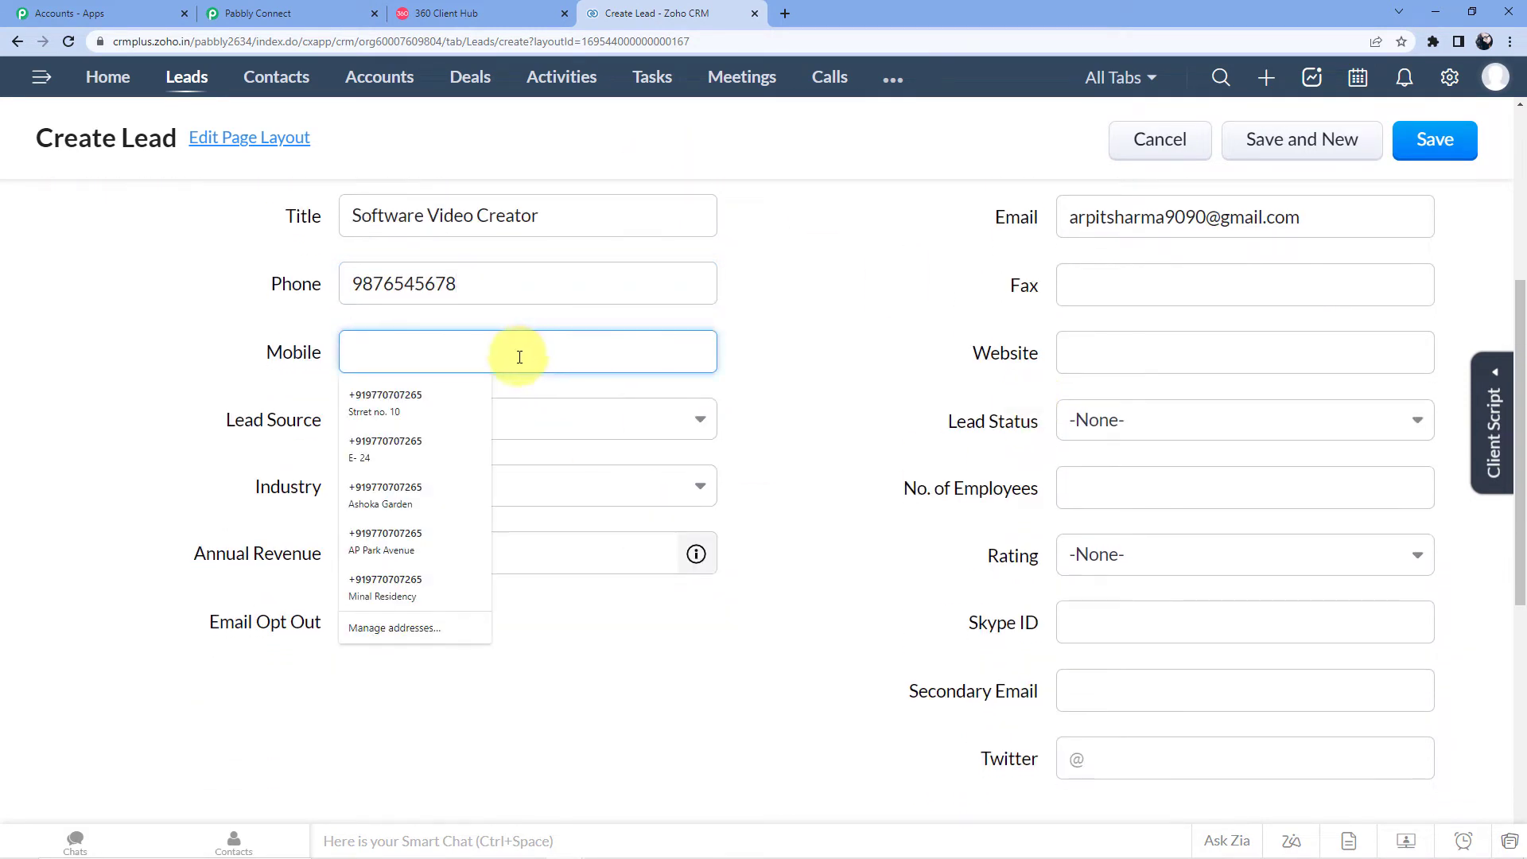
{"action": "left_click", "coordinate": [1095, 350]}
Step: Set Lead Source to Cold Call and Lead Status to Contact in Future
{"action": "left_click", "coordinate": [419, 428]}
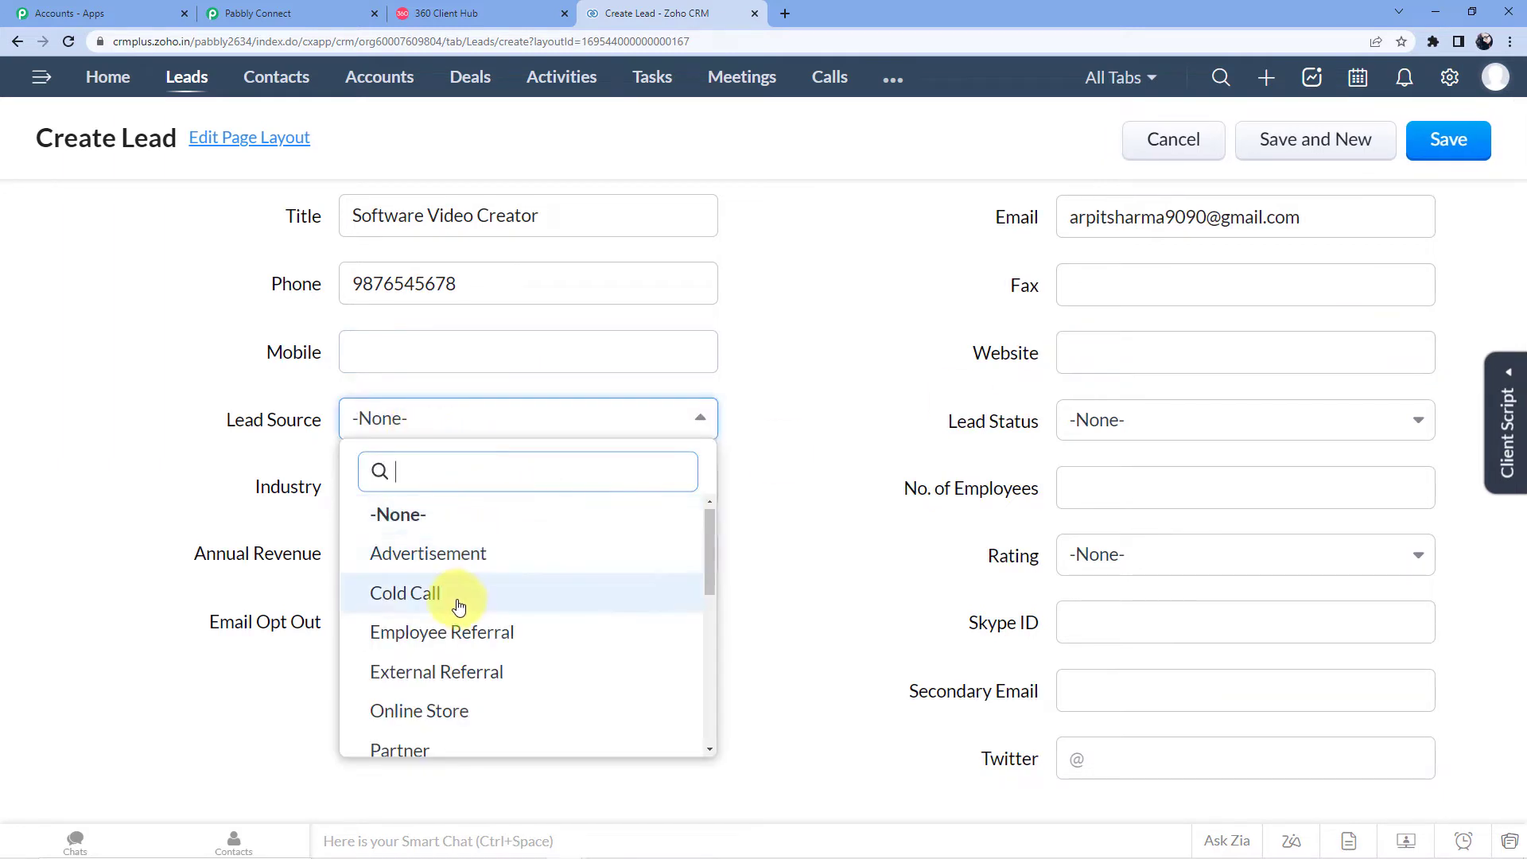
{"action": "left_click", "coordinate": [414, 599]}
{"action": "left_click", "coordinate": [1165, 434]}
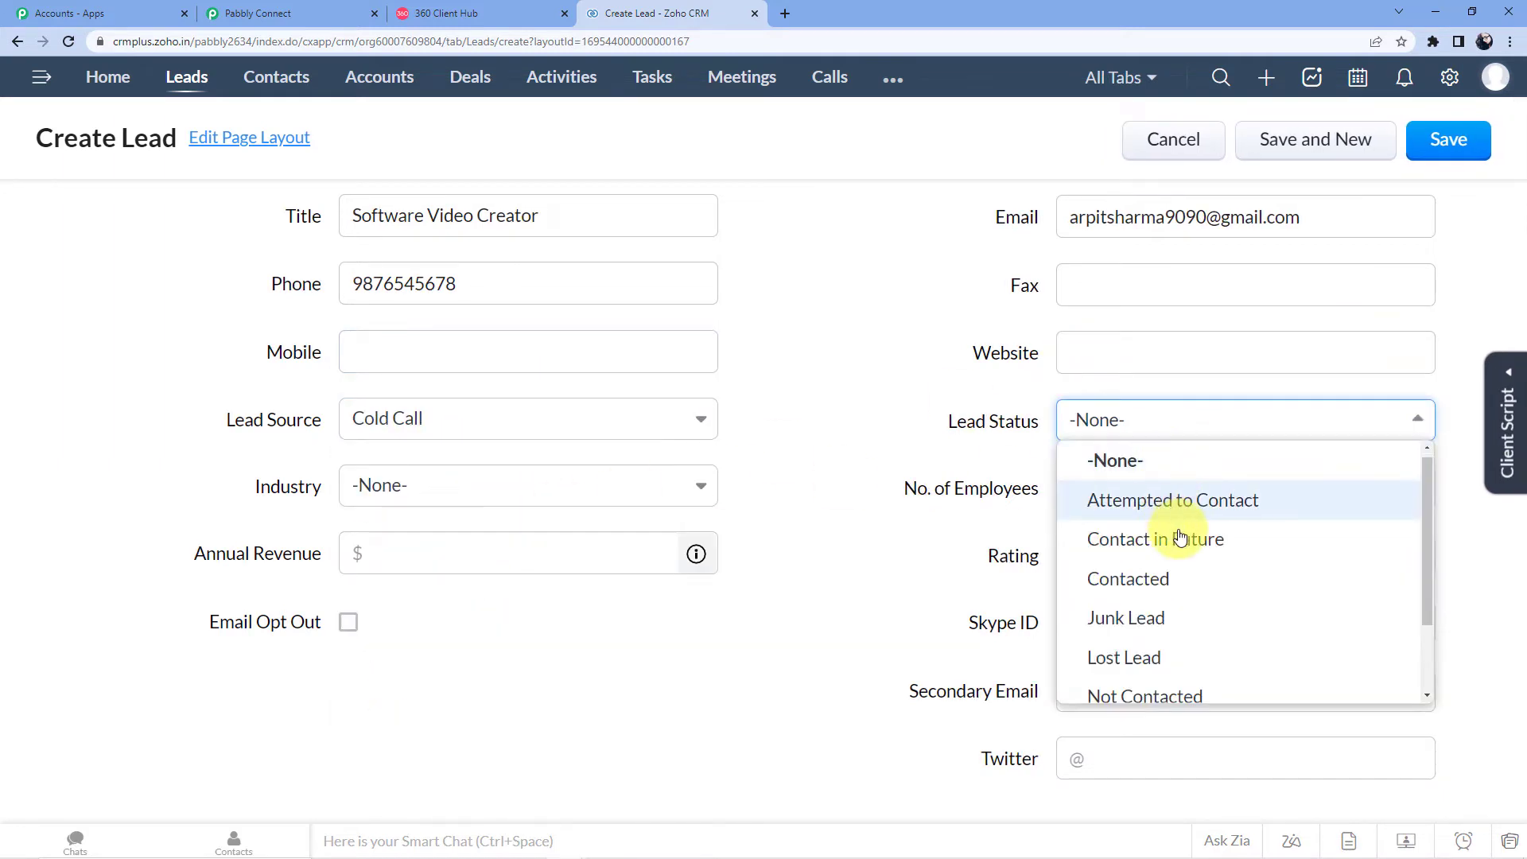
{"action": "scroll", "coordinate": [1162, 535], "scroll_direction": "down", "scroll_amount": 2}
{"action": "scroll", "coordinate": [1164, 517], "scroll_direction": "up", "scroll_amount": 1}
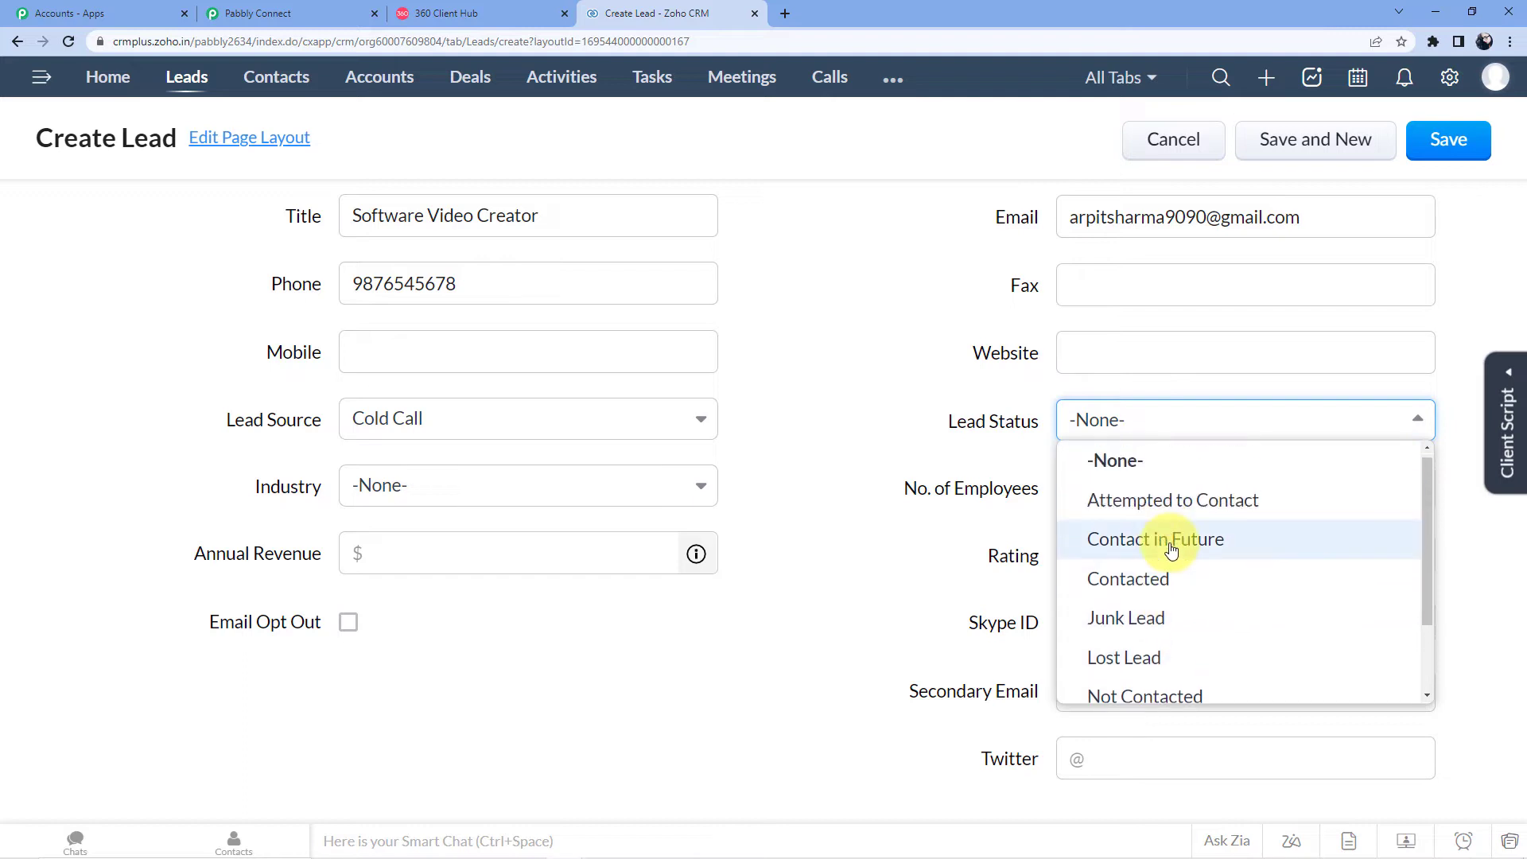
{"action": "left_click", "coordinate": [1165, 536]}
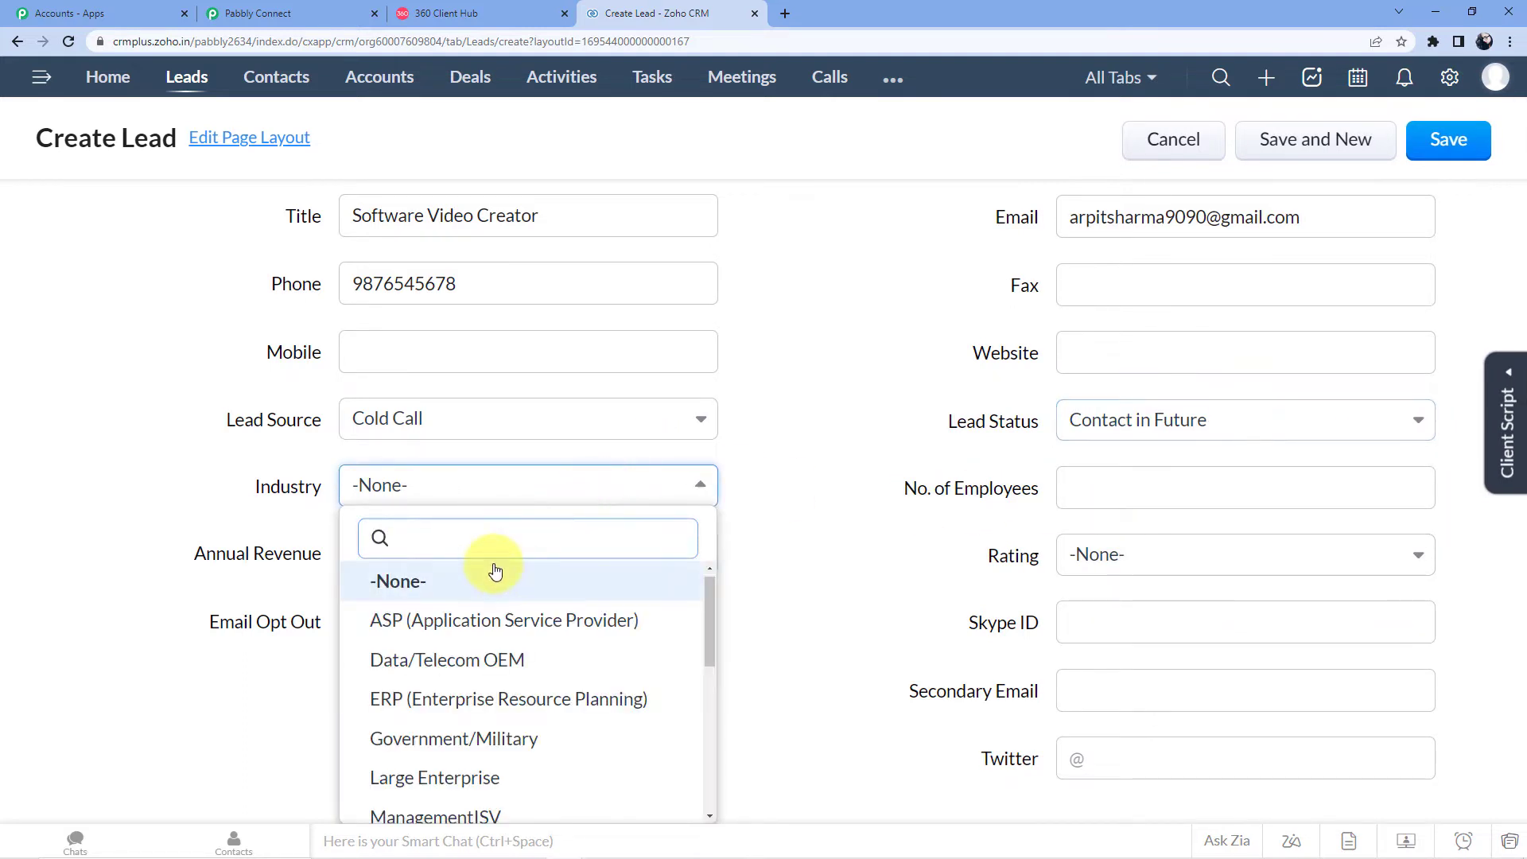
Step: Set the lead's Industry to Service Provider
{"action": "type", "text": "Soft"}
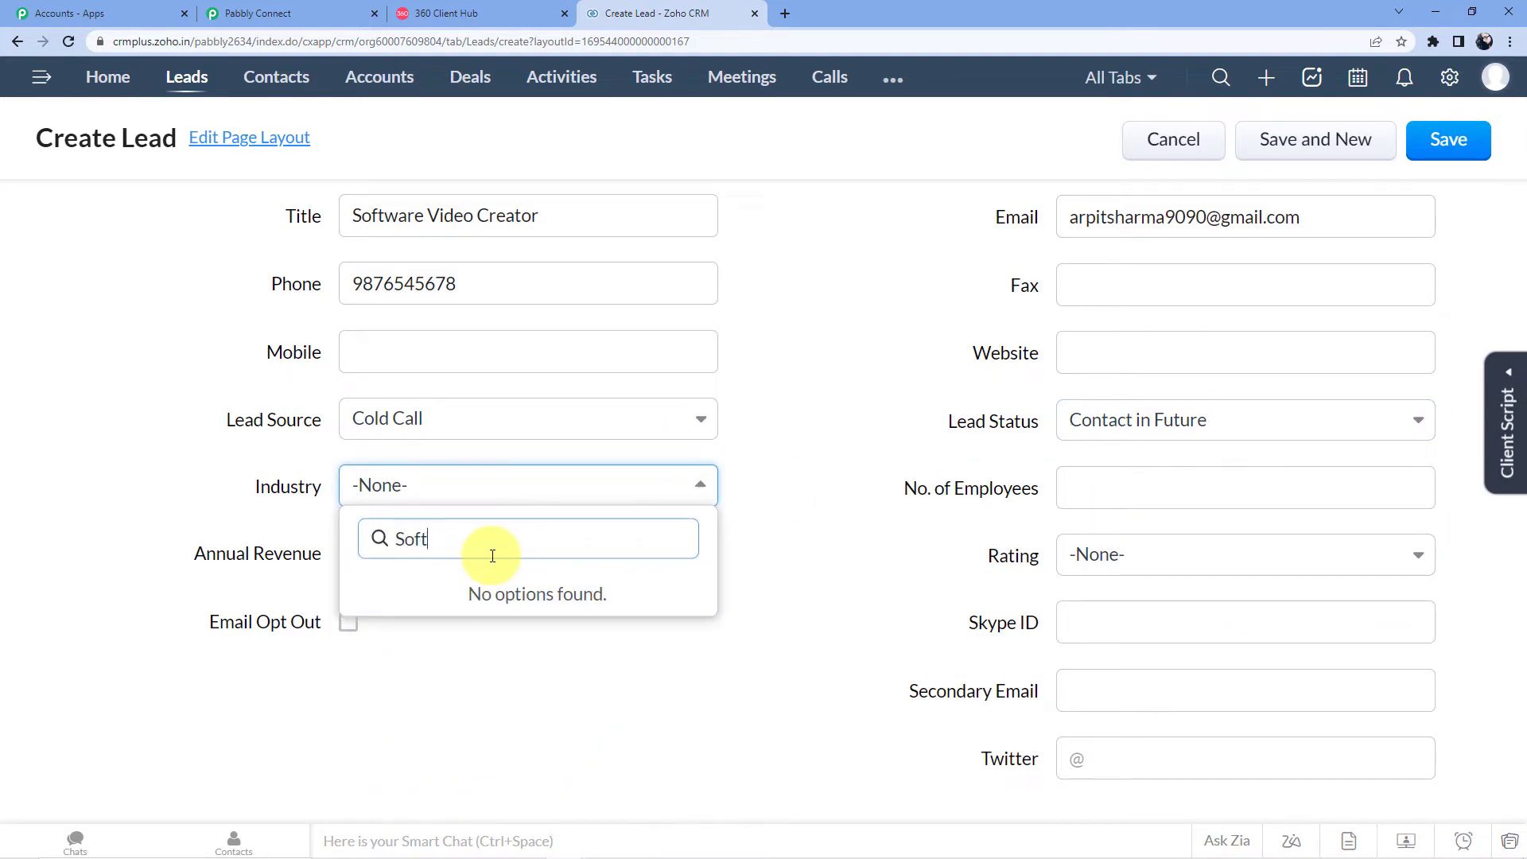
{"action": "key", "text": "BackSpace"}
{"action": "key", "text": "BackSpace"}
{"action": "key", "text": "BackSpace"}
{"action": "key", "text": "BackSpace"}
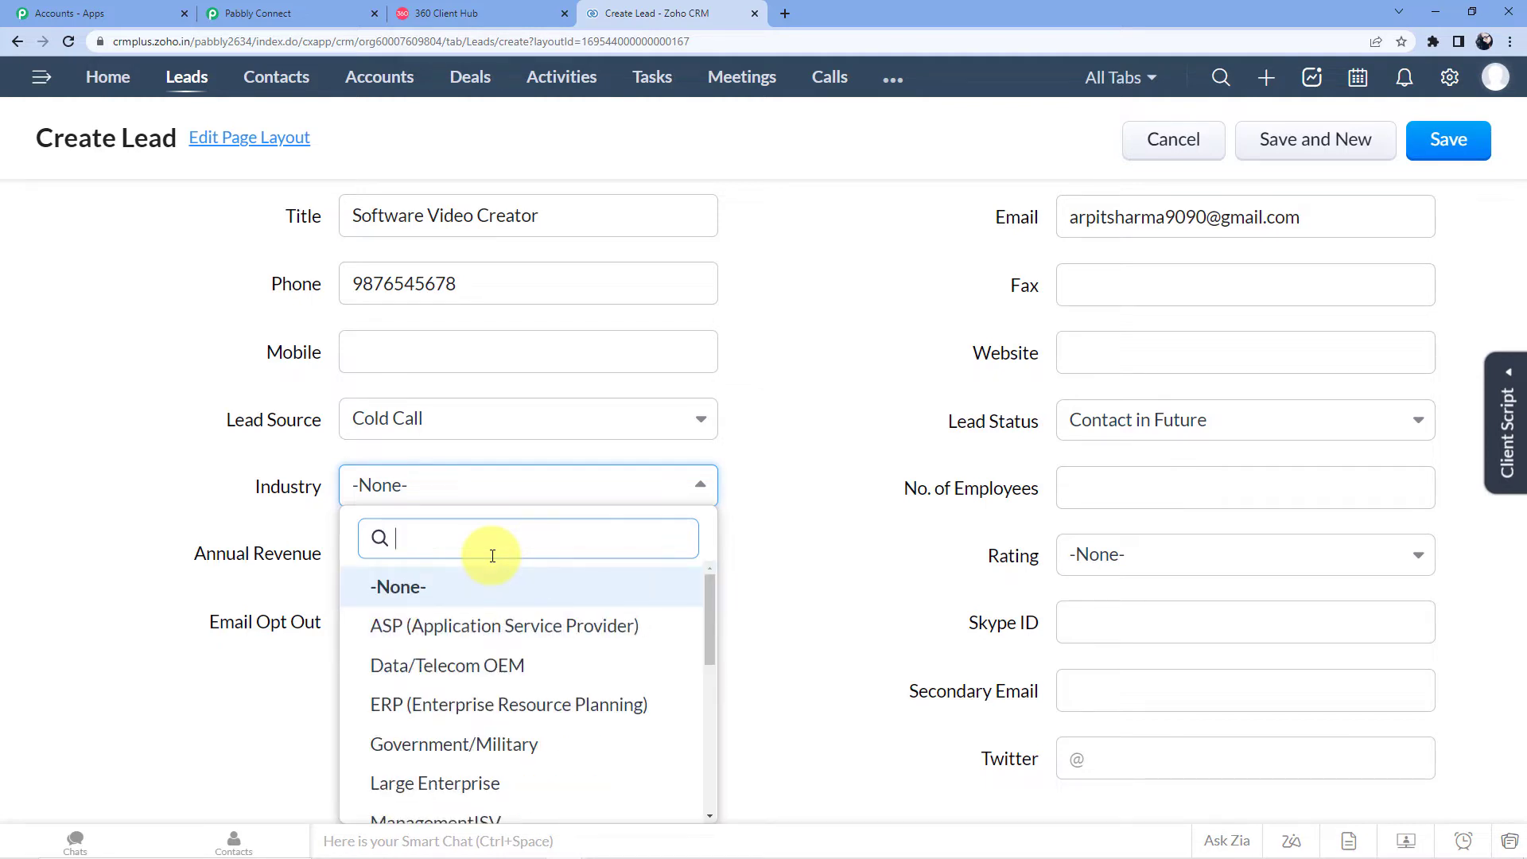
{"action": "scroll", "coordinate": [476, 668], "scroll_direction": "down", "scroll_amount": 3}
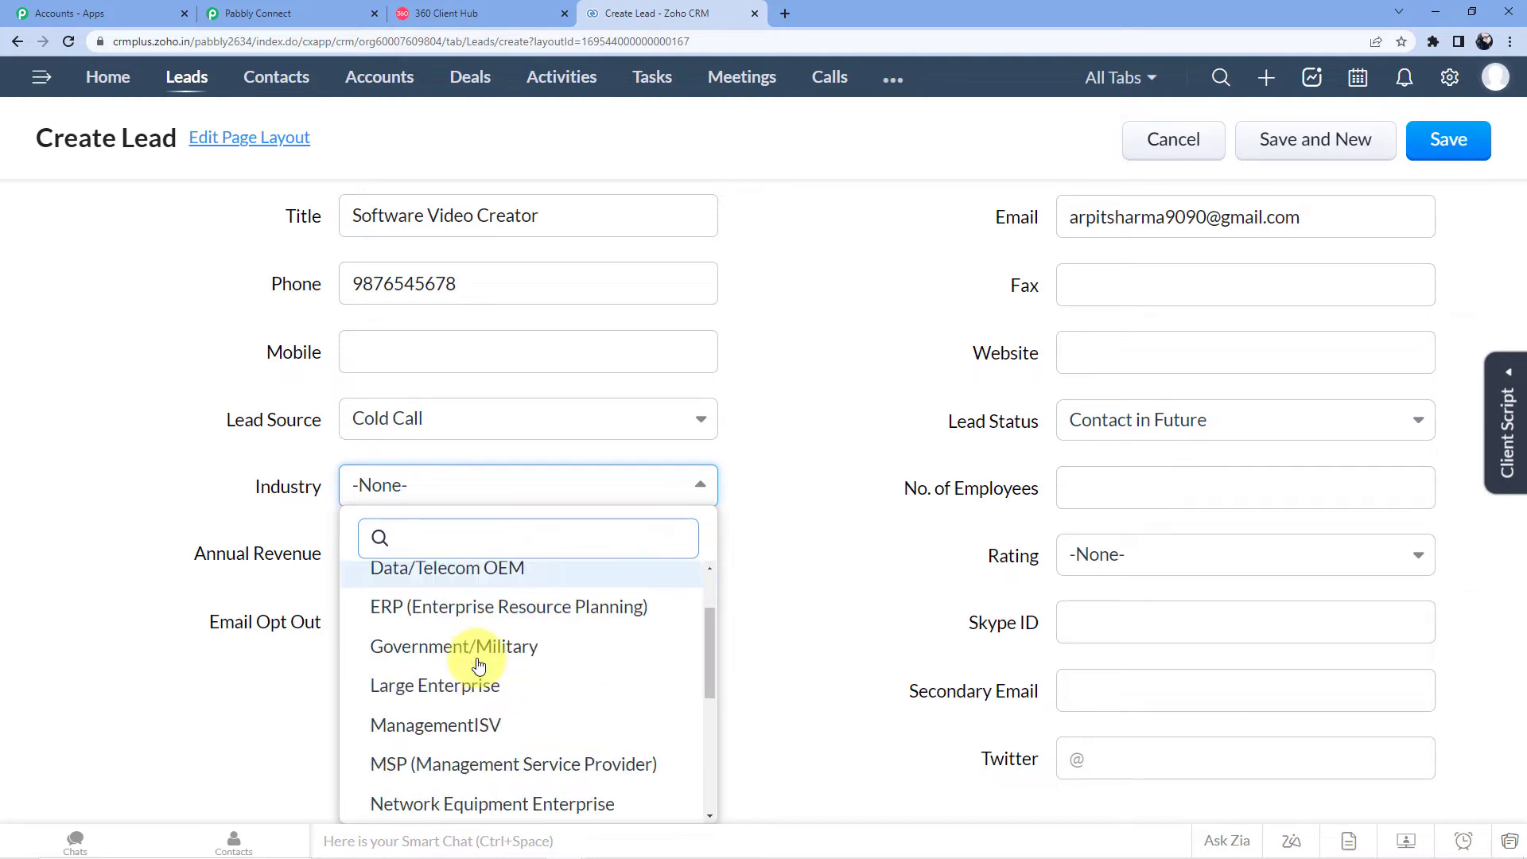
{"action": "scroll", "coordinate": [447, 684], "scroll_direction": "up", "scroll_amount": 1}
{"action": "scroll", "coordinate": [444, 682], "scroll_direction": "down", "scroll_amount": 2}
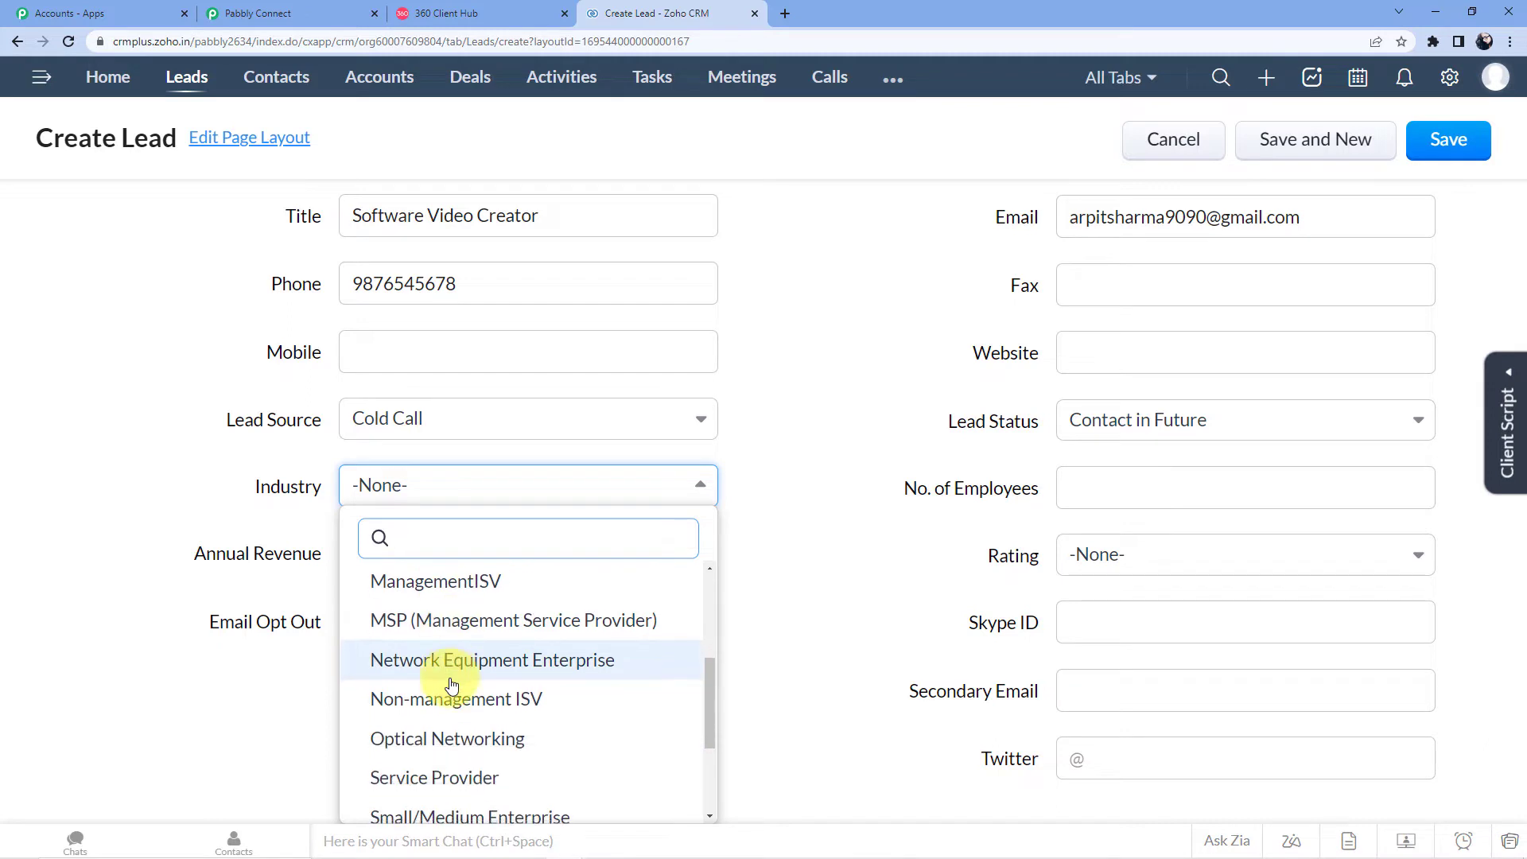
{"action": "left_click", "coordinate": [509, 703]}
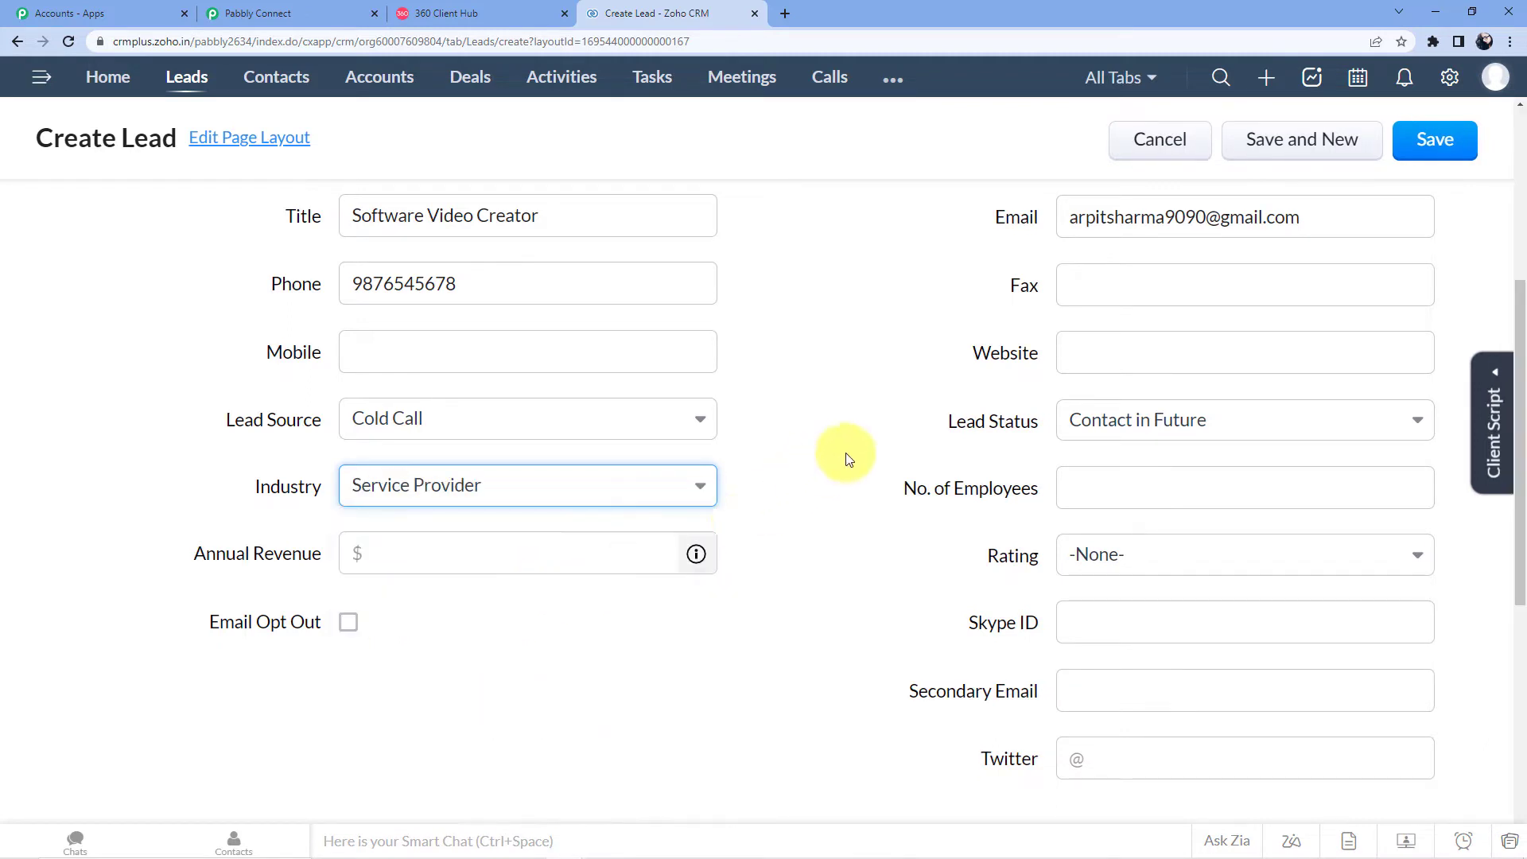
{"action": "scroll", "coordinate": [416, 509], "scroll_direction": "down", "scroll_amount": 3}
Step: Fill the lead's address from the saved suggestion and fix the street typo
{"action": "scroll", "coordinate": [1026, 379], "scroll_direction": "down", "scroll_amount": 3}
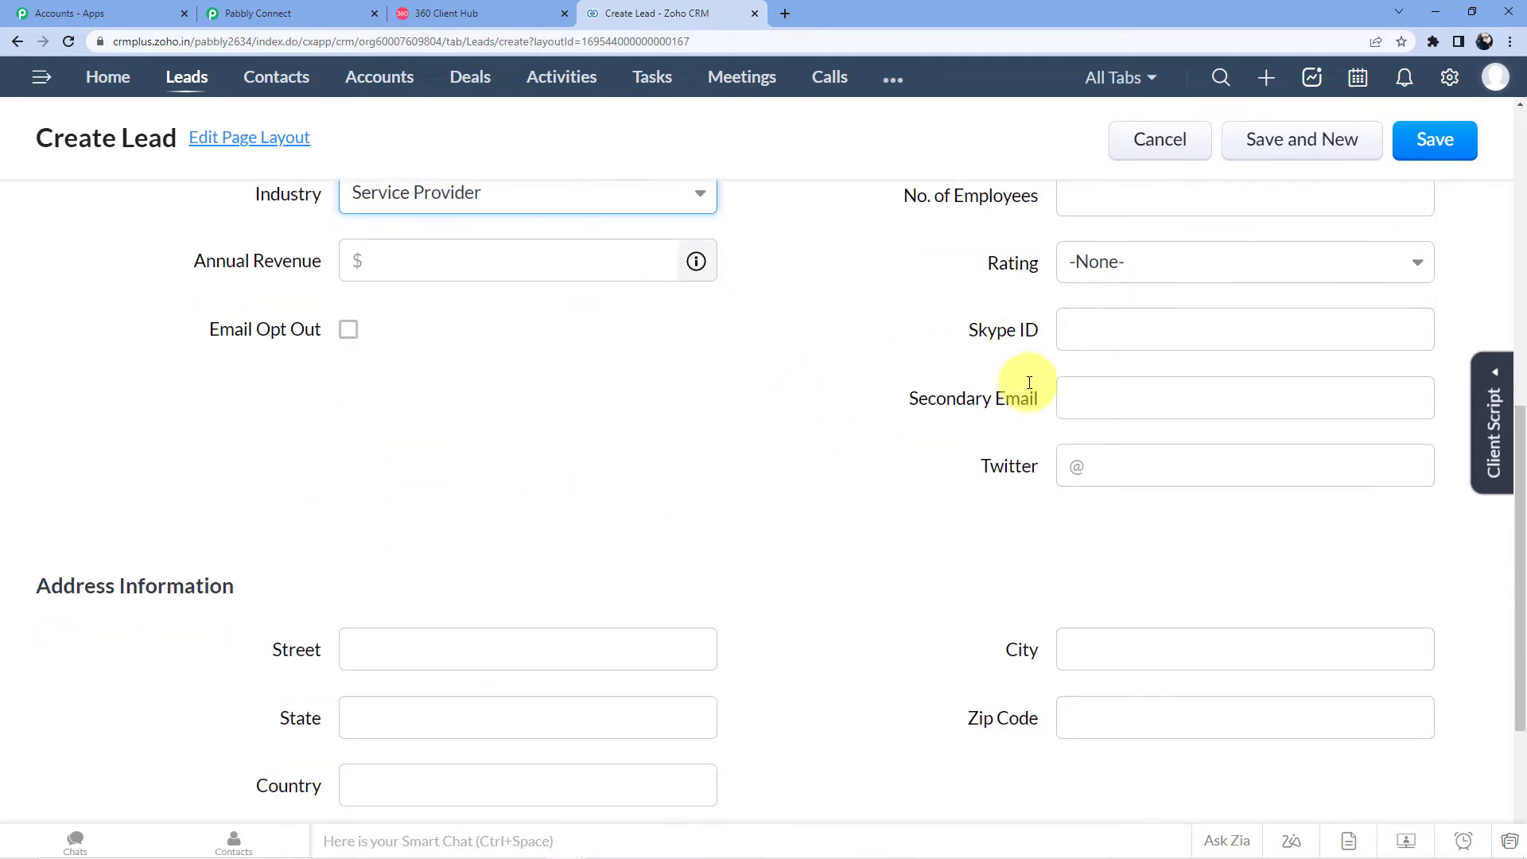
{"action": "scroll", "coordinate": [880, 366], "scroll_direction": "down", "scroll_amount": 1}
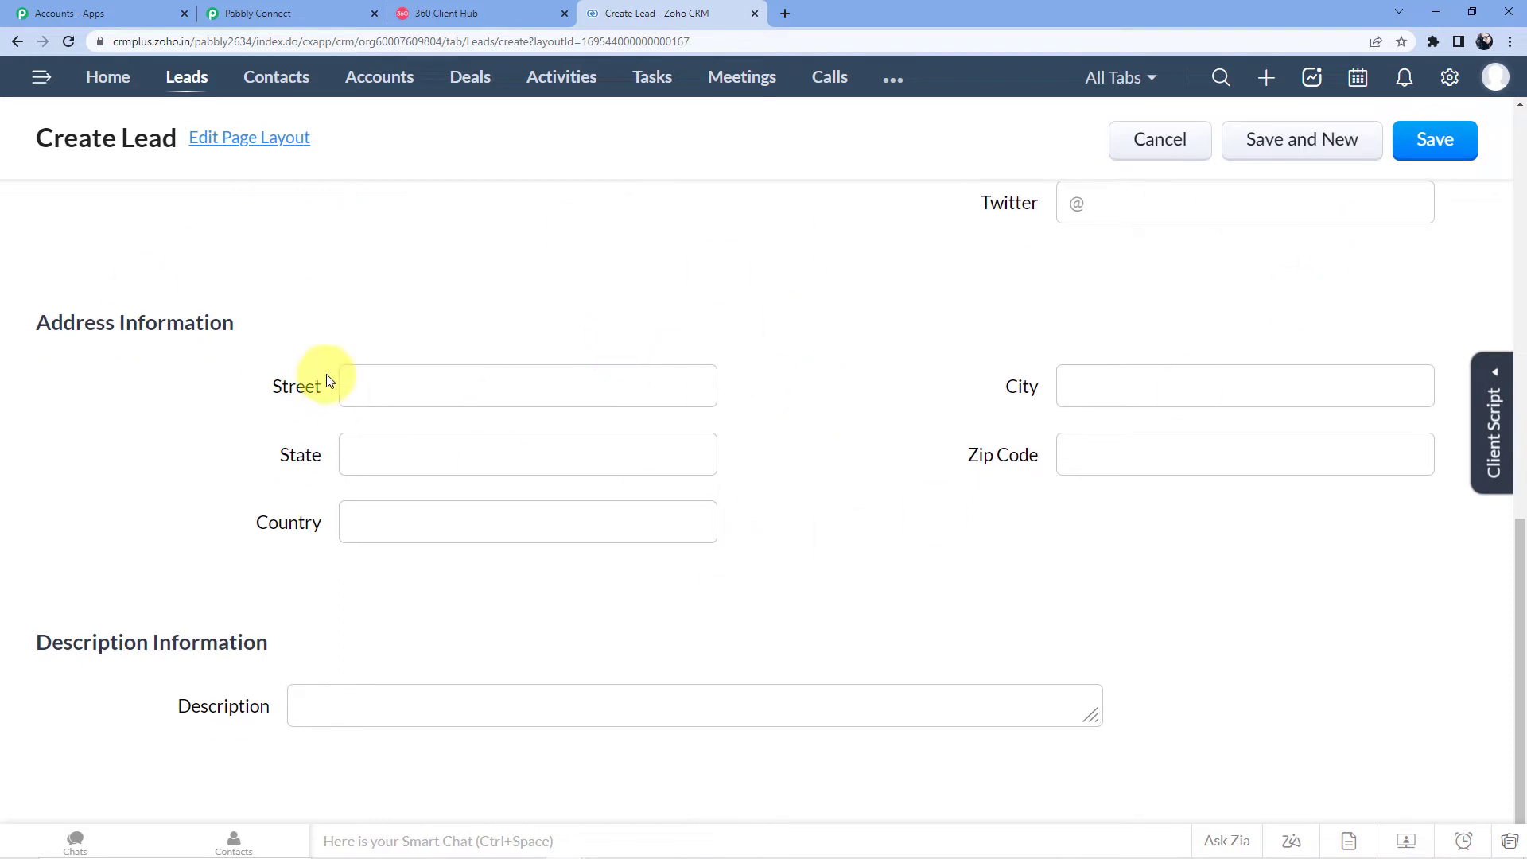
{"action": "left_click", "coordinate": [397, 388]}
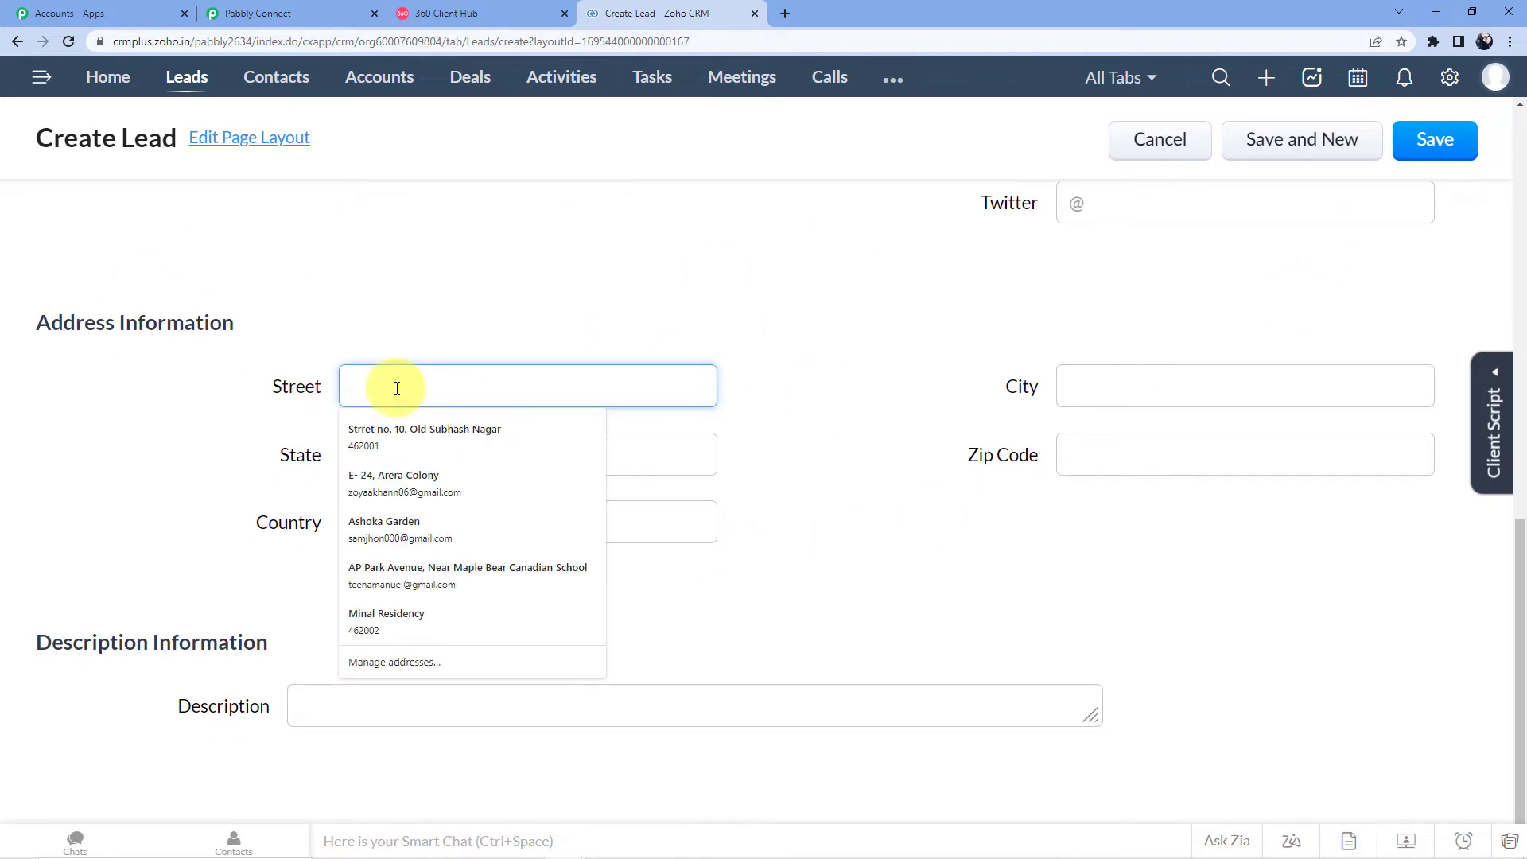
{"action": "left_click", "coordinate": [389, 432]}
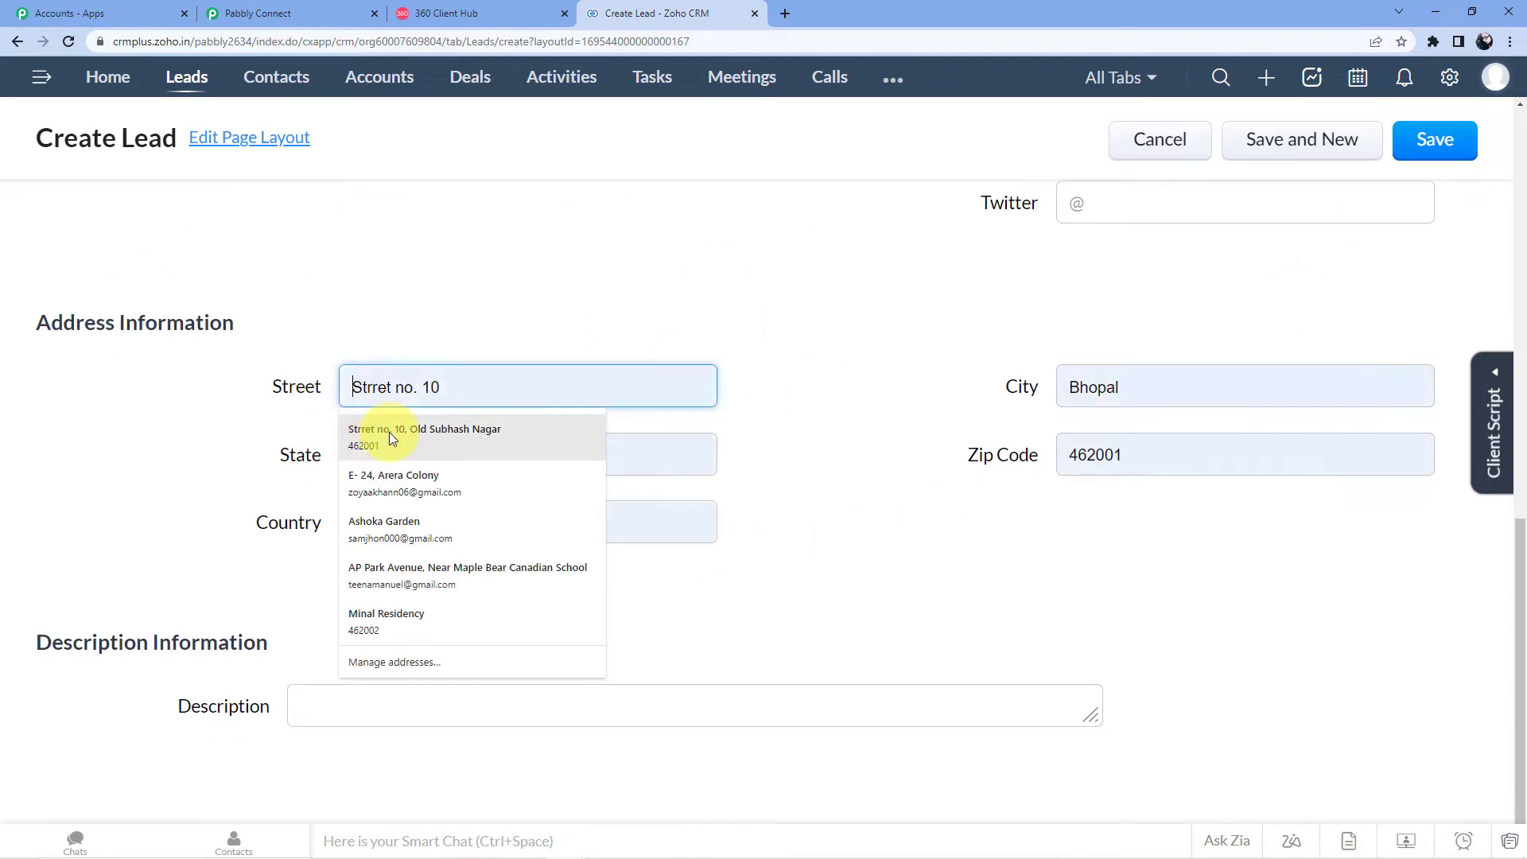
{"action": "left_click", "coordinate": [383, 388]}
{"action": "key", "text": "BackSpace"}
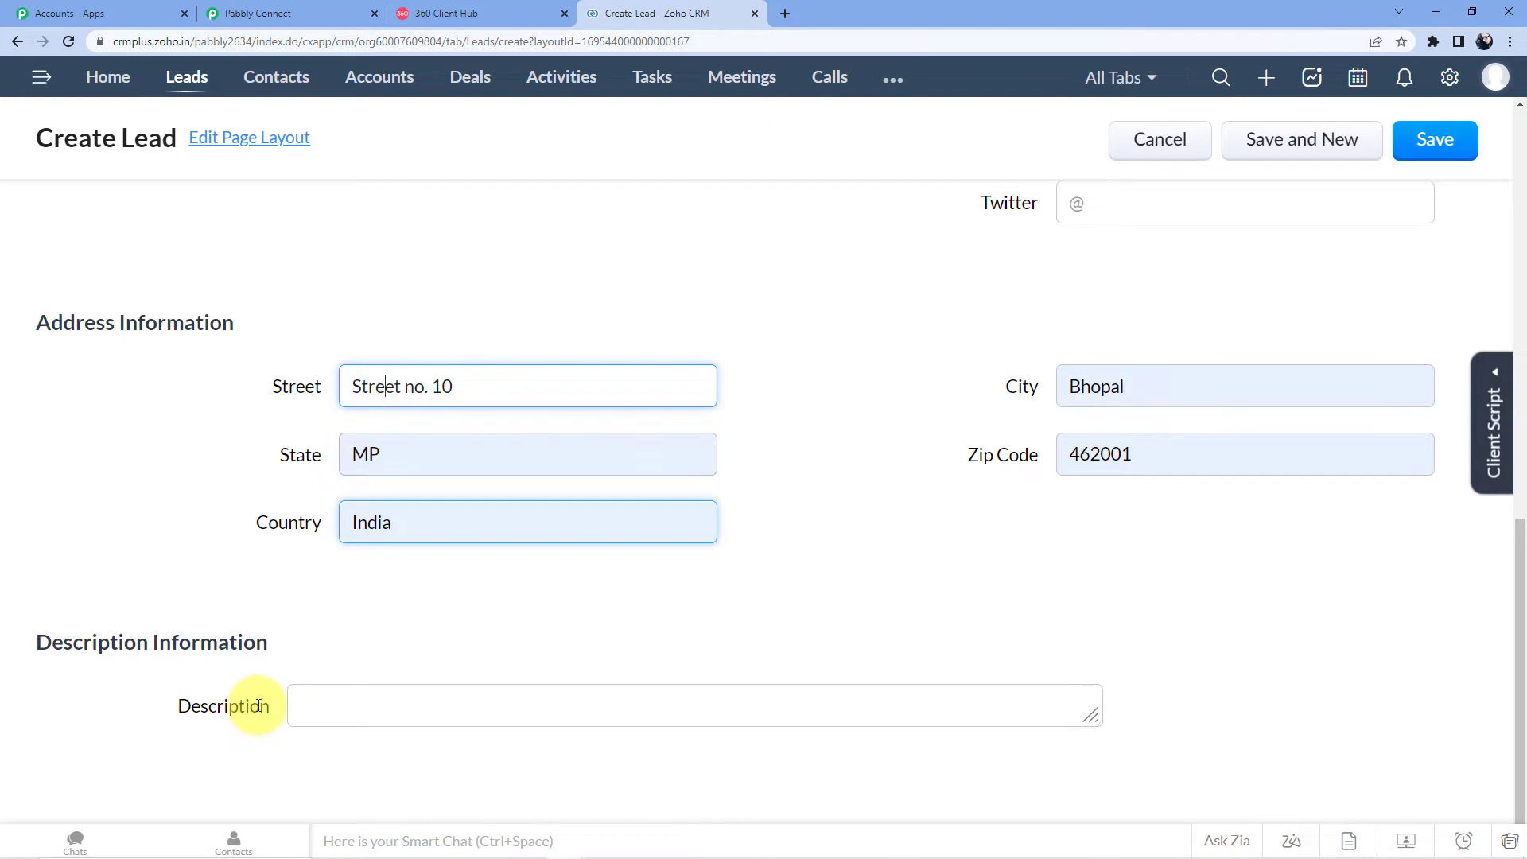
Step: Save the new lead and return to the Pabbly Connect workflow
{"action": "scroll", "coordinate": [1329, 517], "scroll_direction": "up", "scroll_amount": 10}
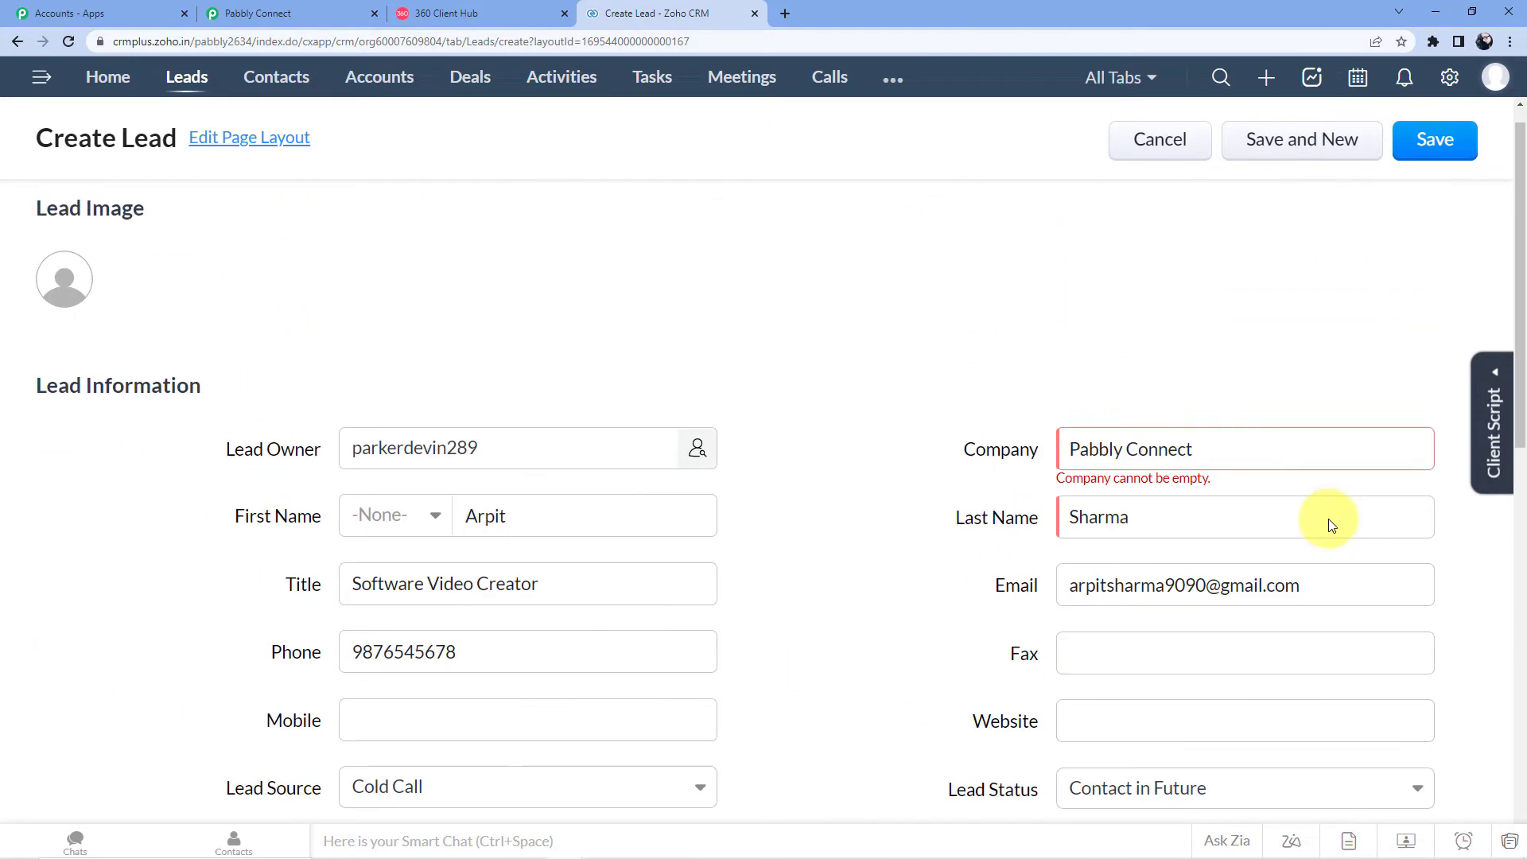
{"action": "left_click", "coordinate": [1431, 151]}
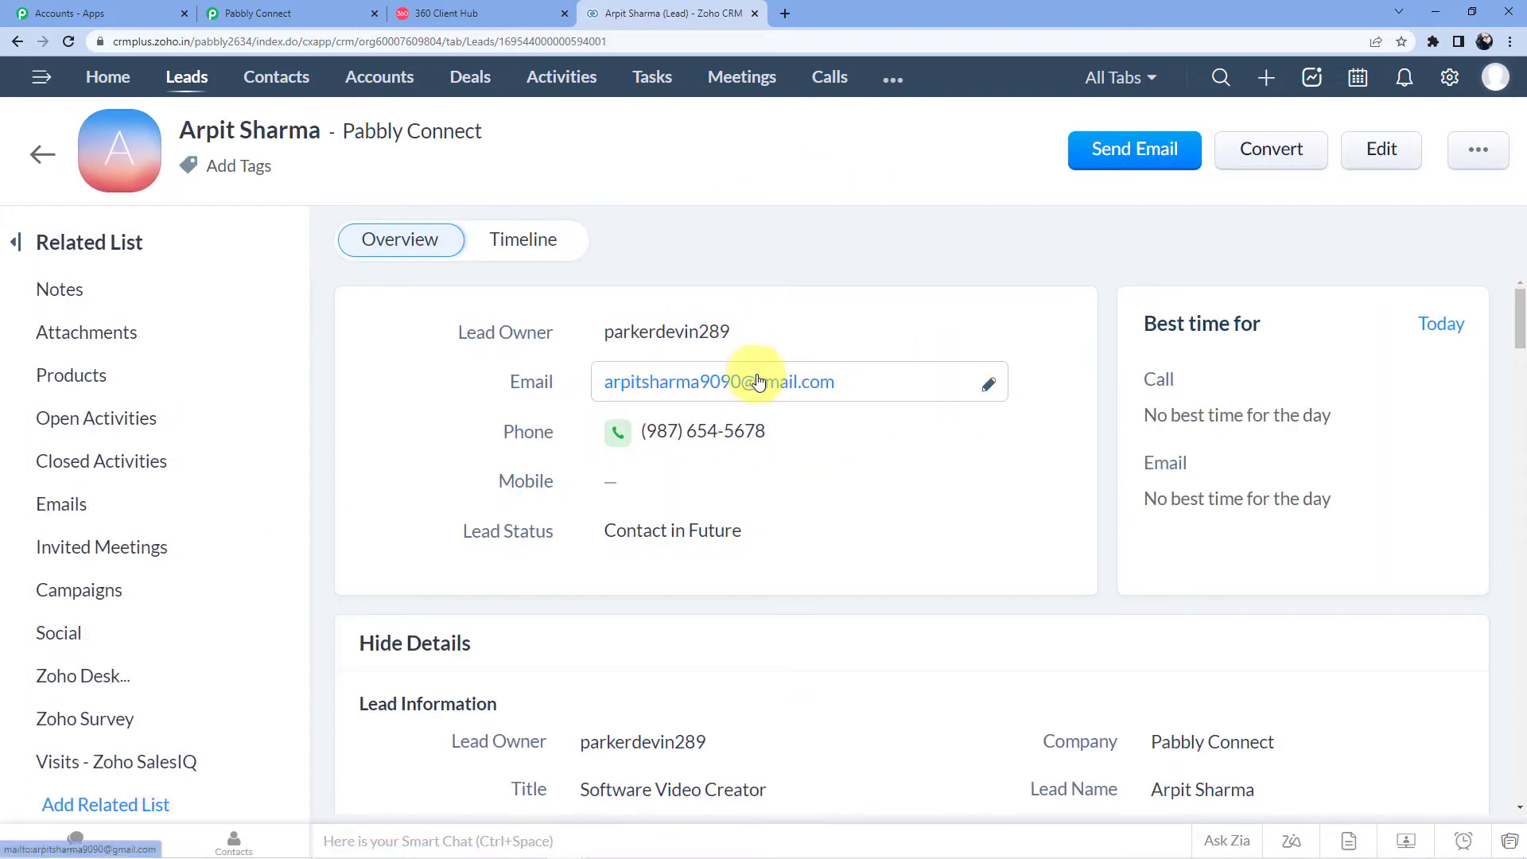
{"action": "left_click", "coordinate": [270, 13]}
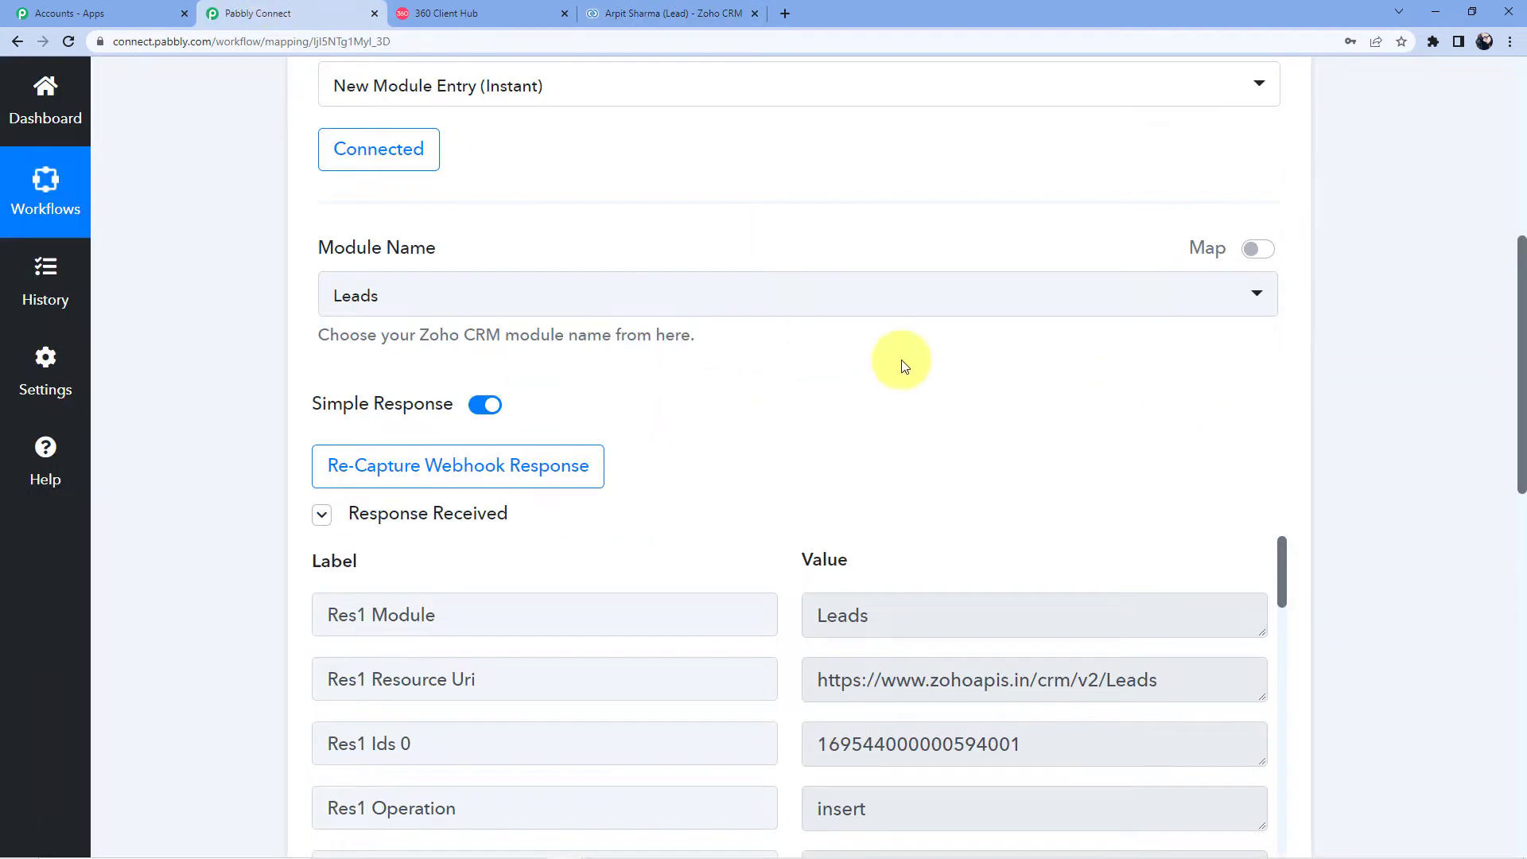
Step: Scroll through the Zoho CRM trigger's Response Received fields
{"action": "scroll", "coordinate": [880, 368], "scroll_direction": "down", "scroll_amount": 3}
{"action": "scroll", "coordinate": [954, 461], "scroll_direction": "down", "scroll_amount": 4}
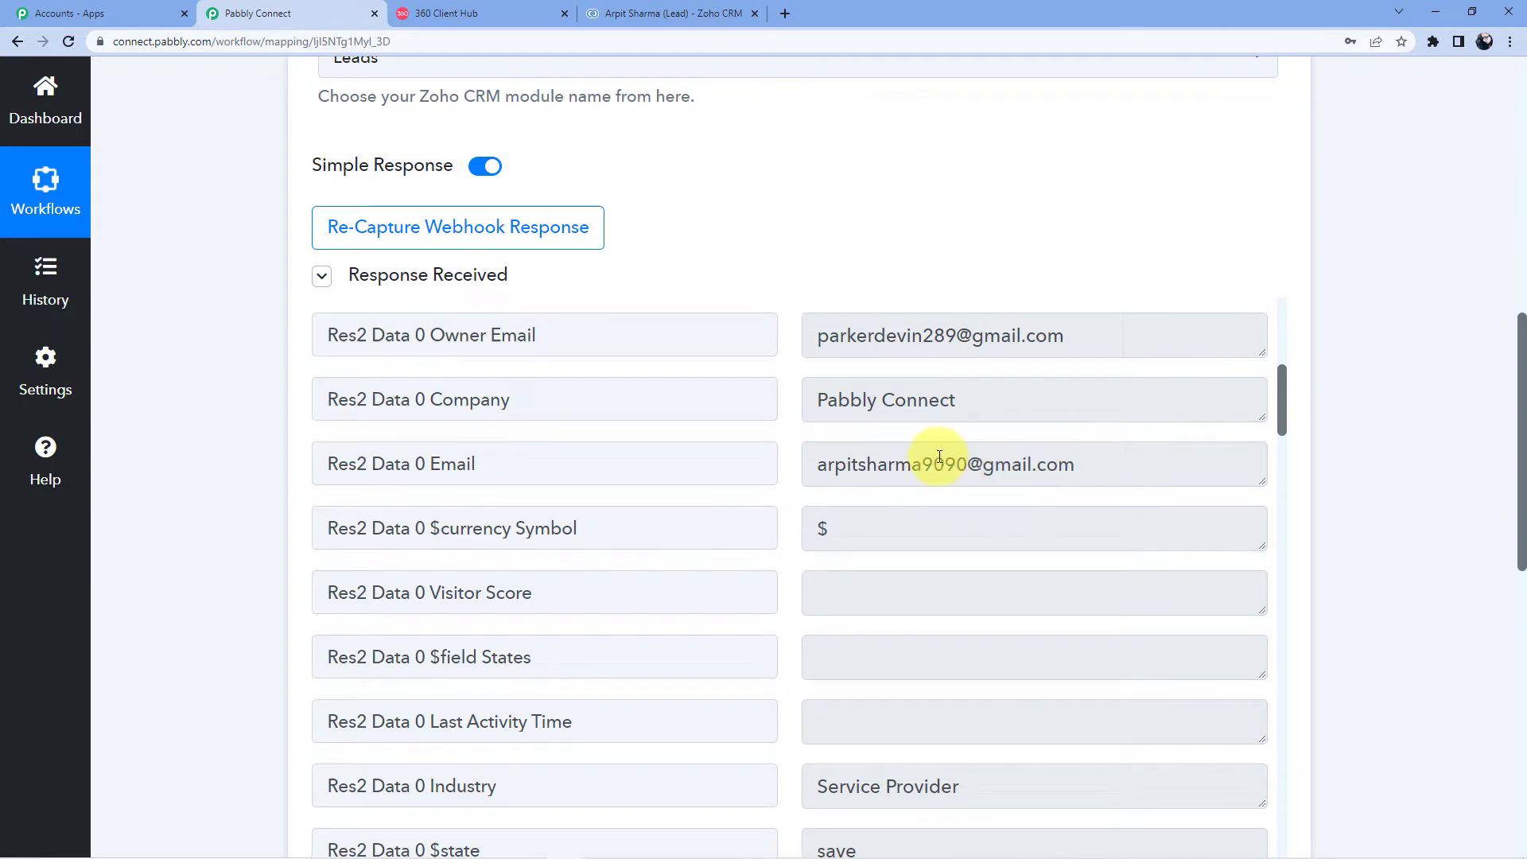
{"action": "scroll", "coordinate": [947, 390], "scroll_direction": "down", "scroll_amount": 15}
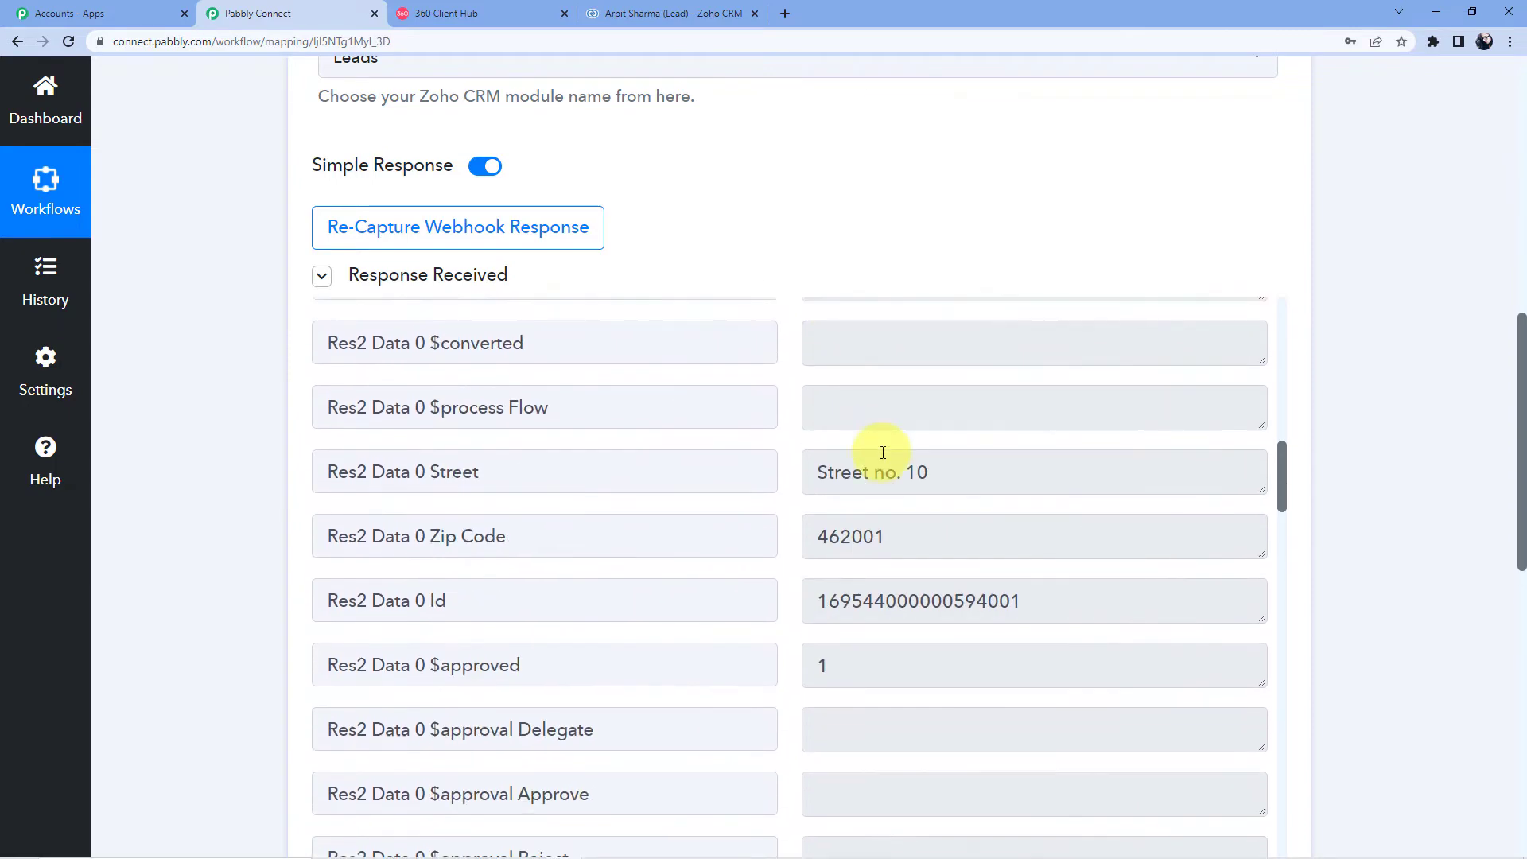
{"action": "scroll", "coordinate": [873, 536], "scroll_direction": "down", "scroll_amount": 3}
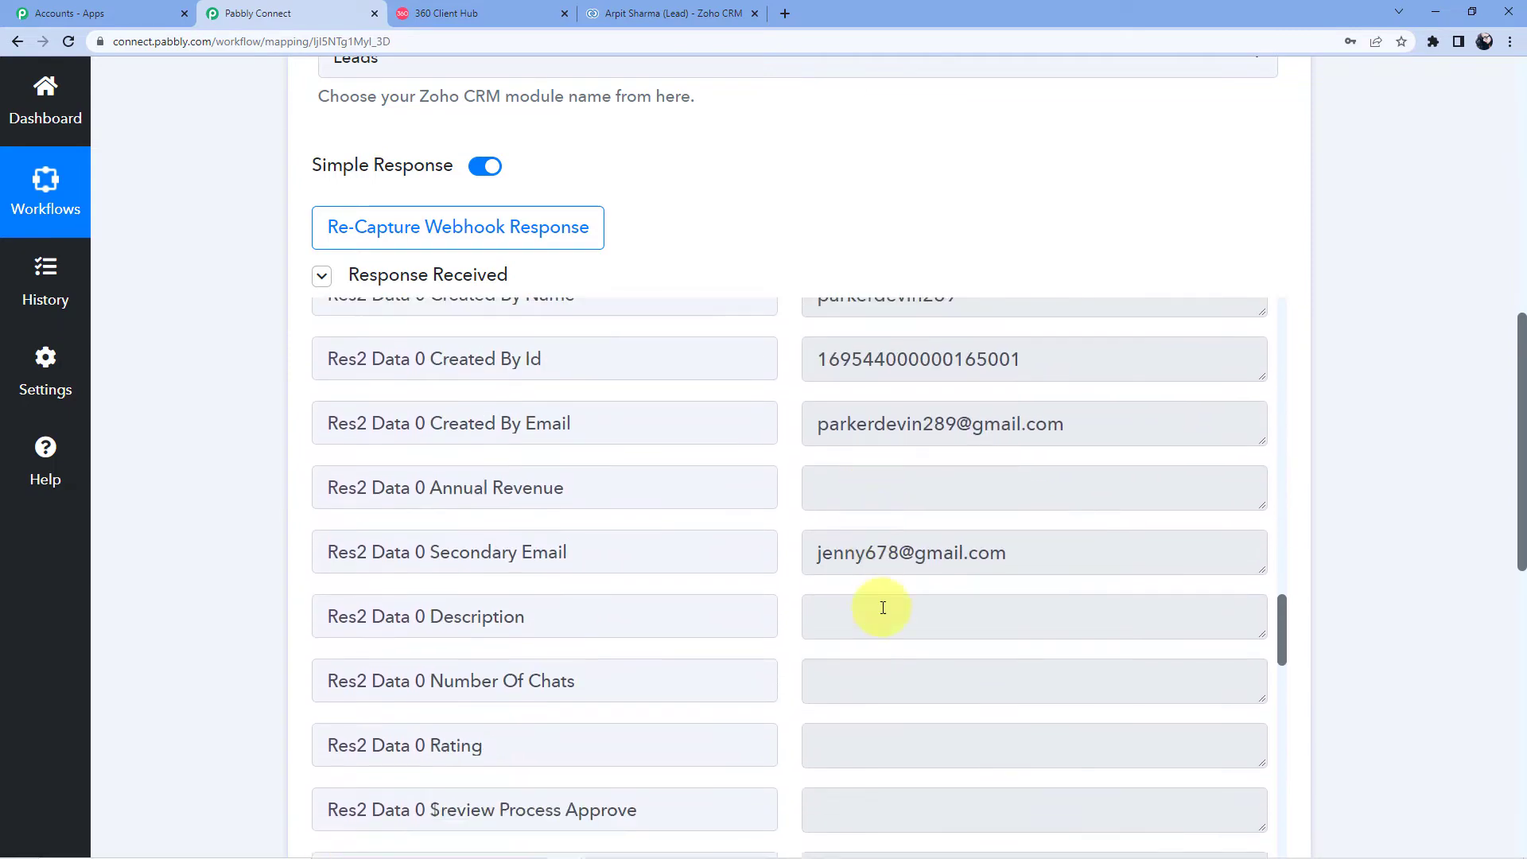
{"action": "left_click_drag", "start_coordinate": [1519, 354], "coordinate": [1515, 493]}
{"action": "scroll", "coordinate": [852, 455], "scroll_direction": "down", "scroll_amount": 18}
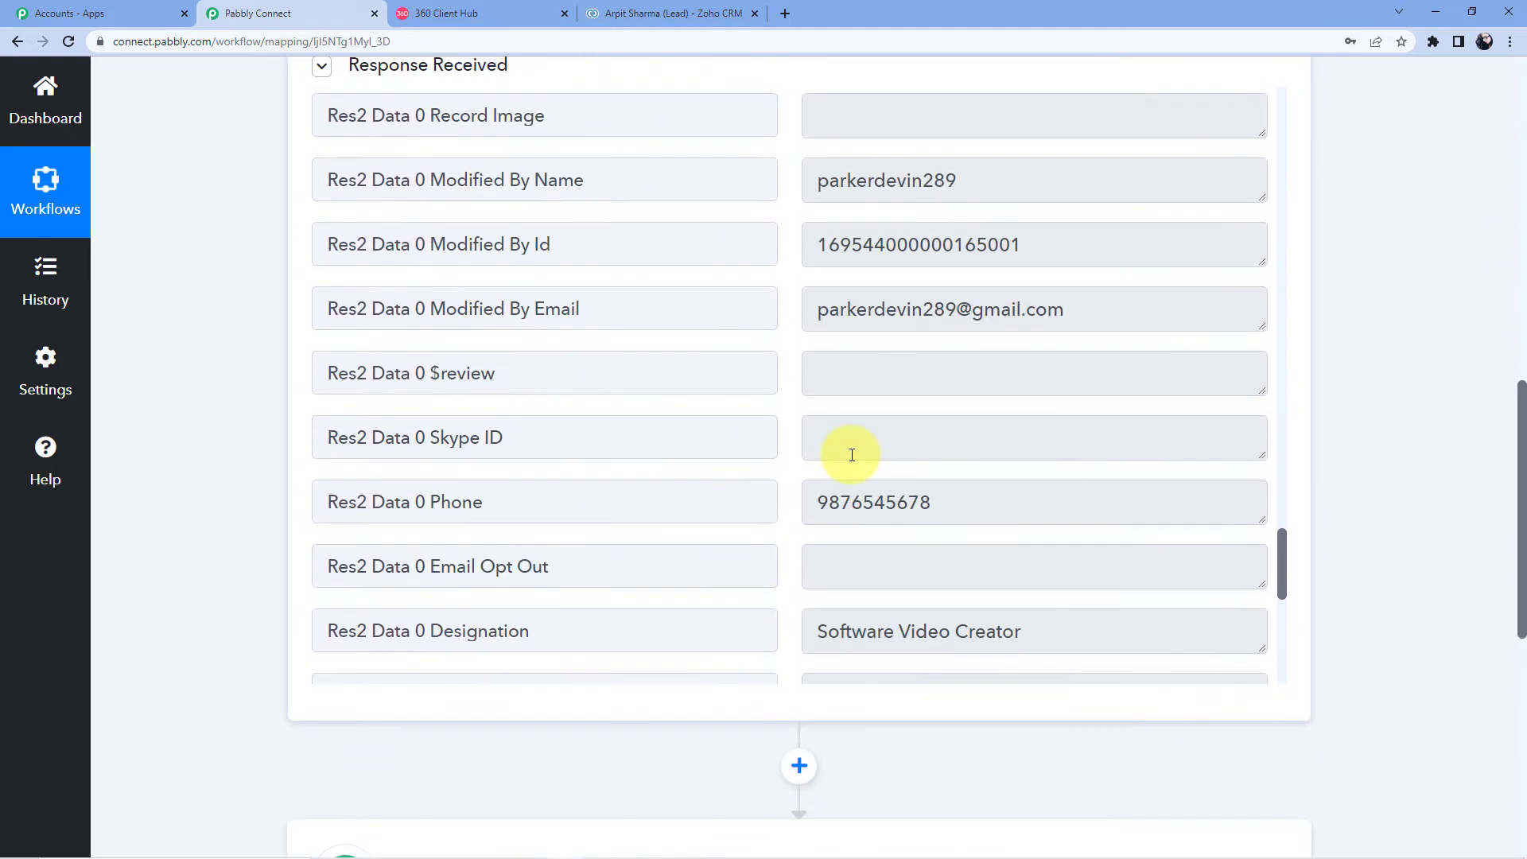
{"action": "scroll", "coordinate": [852, 455], "scroll_direction": "up", "scroll_amount": 3}
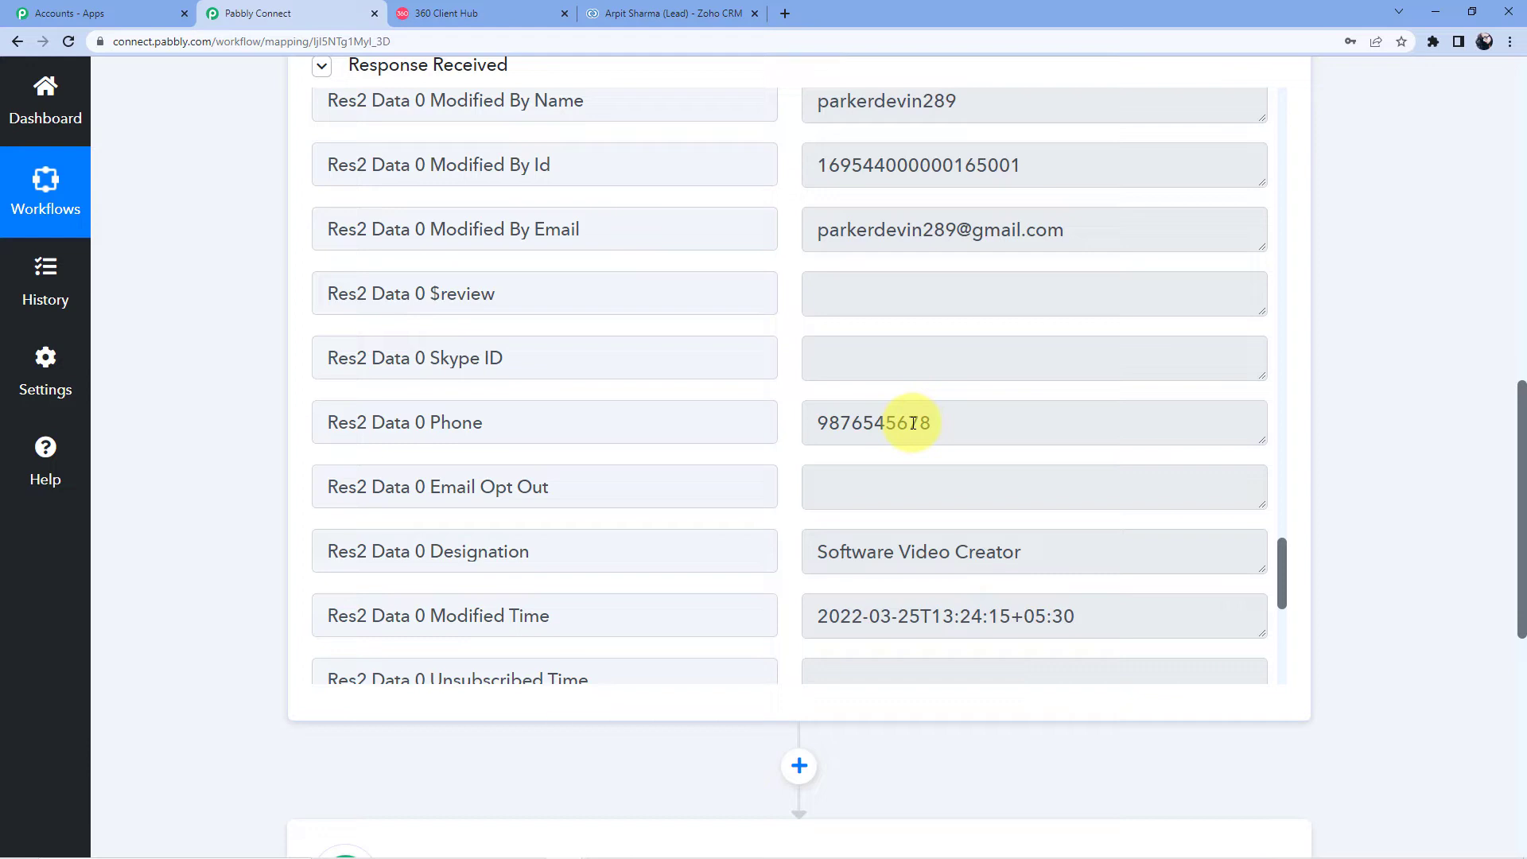
{"action": "scroll", "coordinate": [913, 423], "scroll_direction": "up", "scroll_amount": 15}
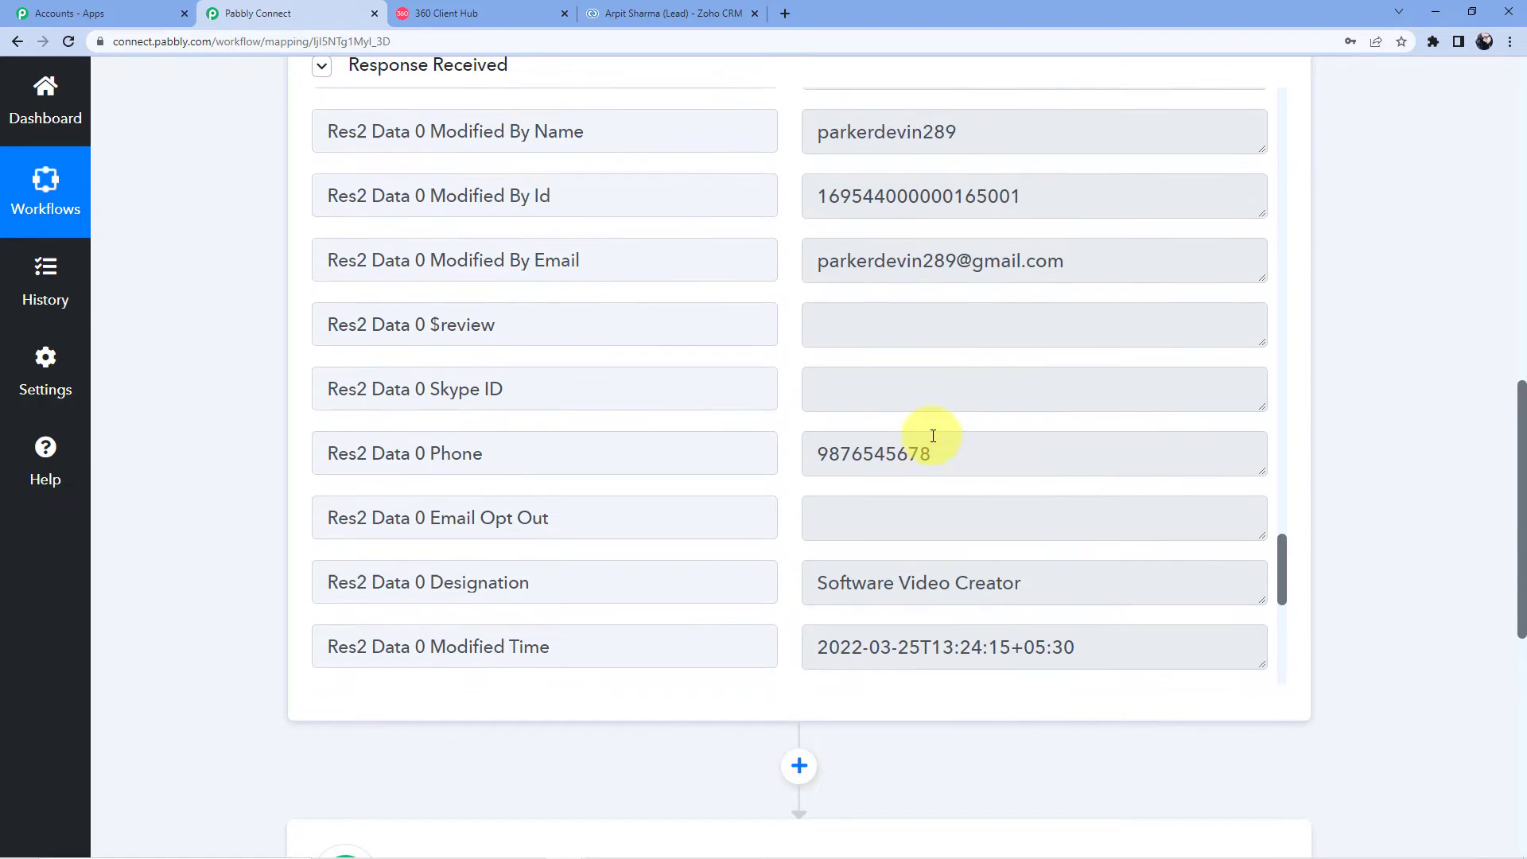
{"action": "scroll", "coordinate": [704, 371], "scroll_direction": "up", "scroll_amount": 20}
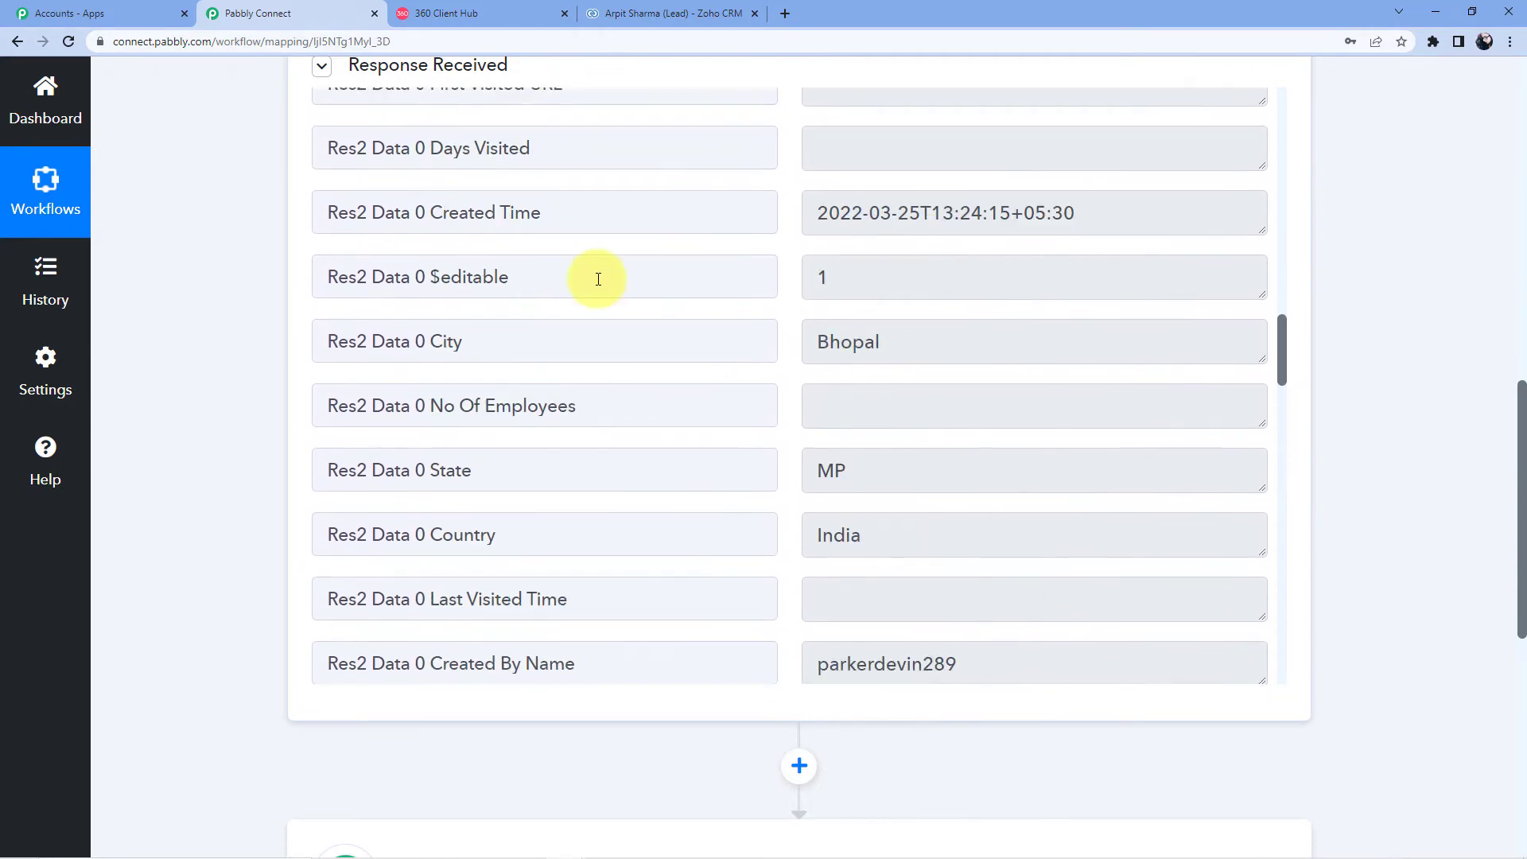
{"action": "scroll", "coordinate": [482, 298], "scroll_direction": "up", "scroll_amount": 5}
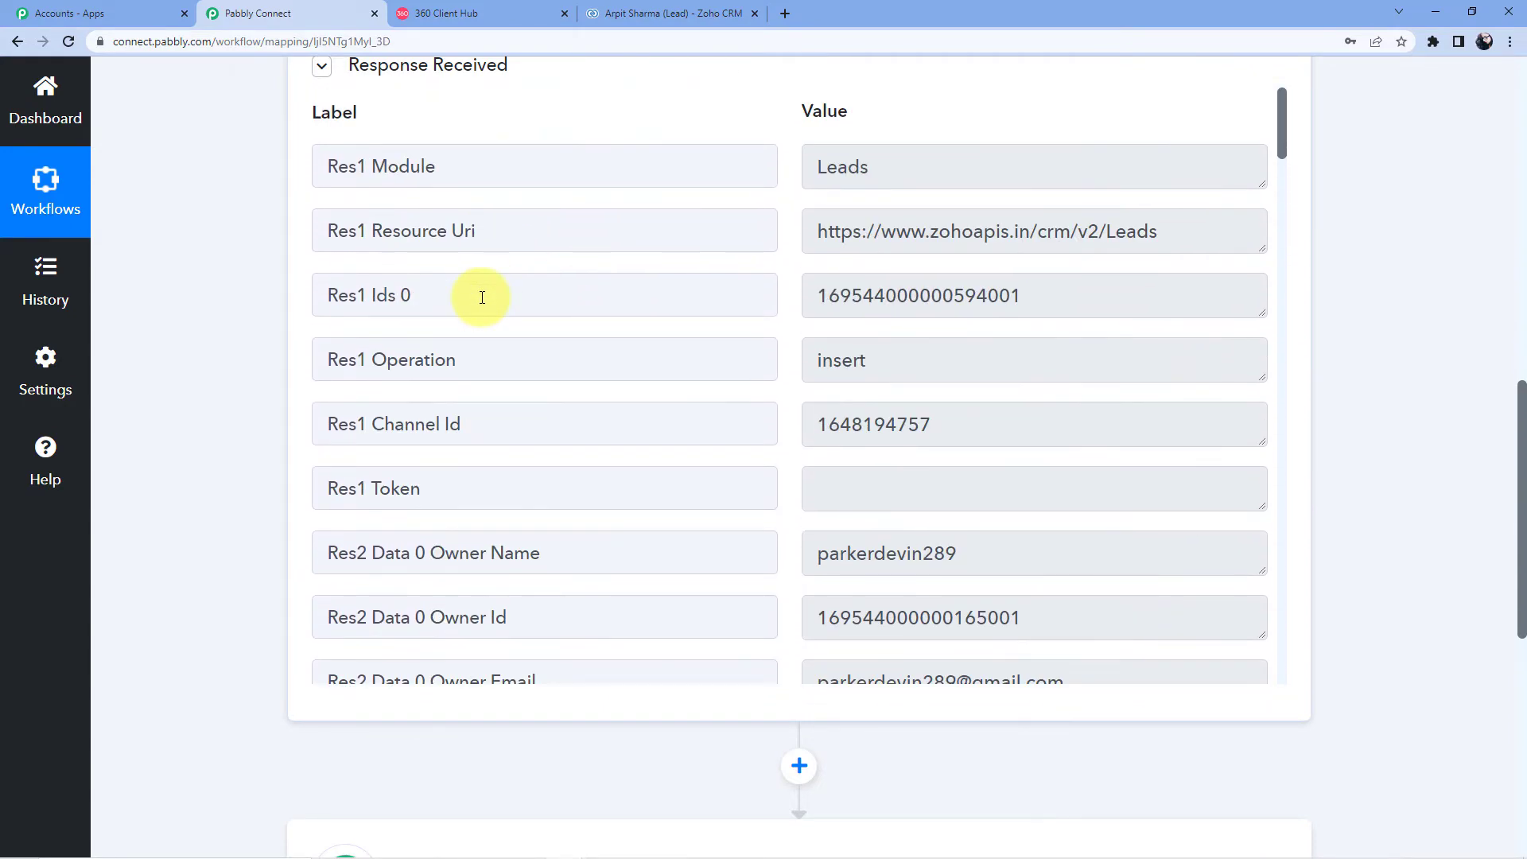
{"action": "scroll", "coordinate": [658, 371], "scroll_direction": "down", "scroll_amount": 4}
{"action": "scroll", "coordinate": [774, 385], "scroll_direction": "down", "scroll_amount": 4}
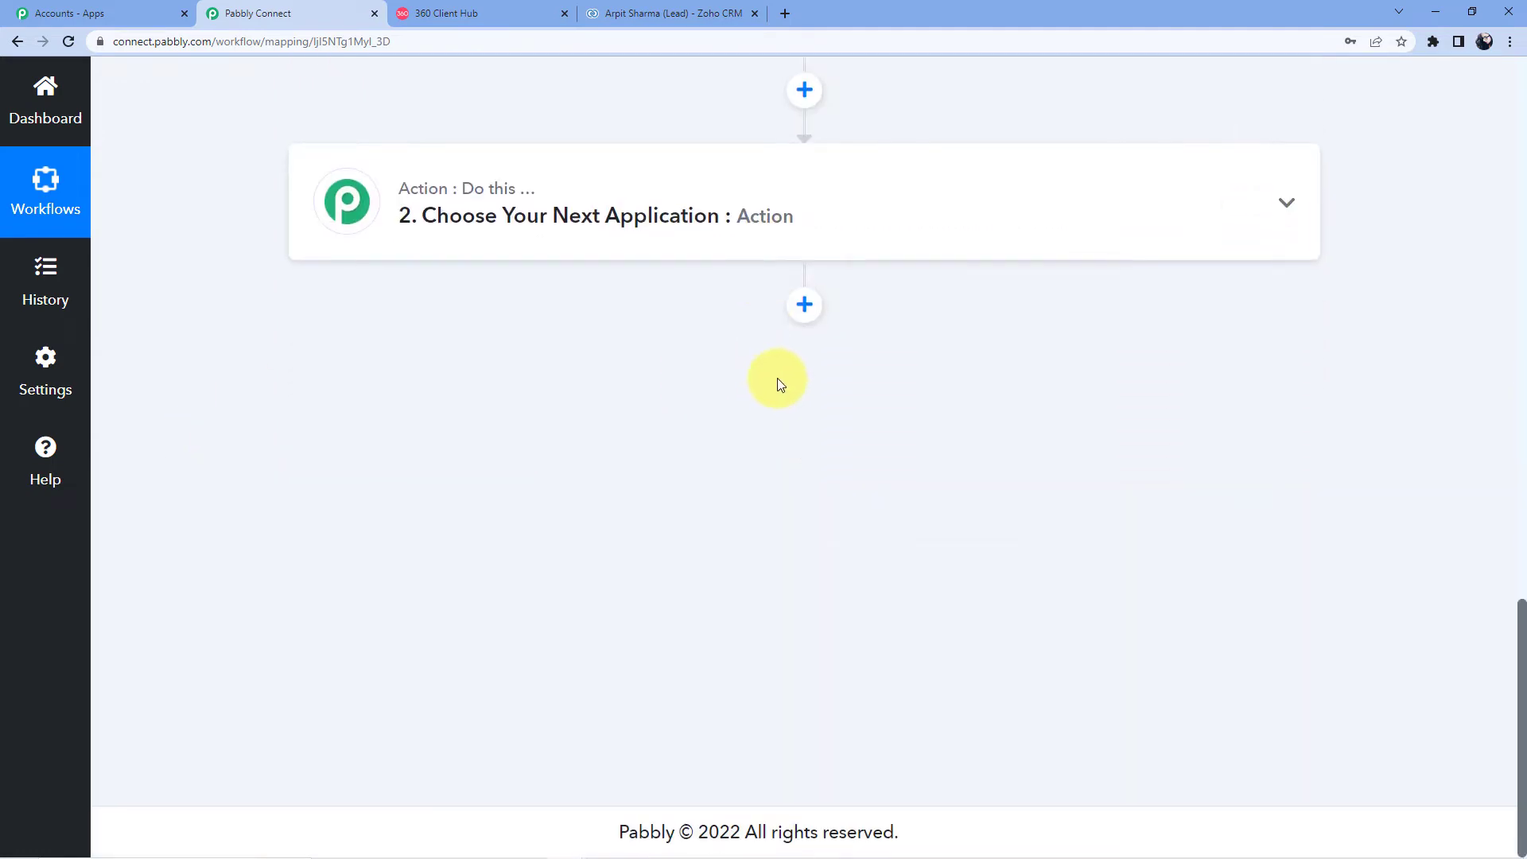
{"action": "scroll", "coordinate": [775, 318], "scroll_direction": "up", "scroll_amount": 6}
{"action": "scroll", "coordinate": [775, 262], "scroll_direction": "down", "scroll_amount": 10}
Step: Verify the Res2 Data 0 Phone value matches the new lead, then move down to the action step
{"action": "left_click_drag", "start_coordinate": [1289, 110], "coordinate": [1186, 346]}
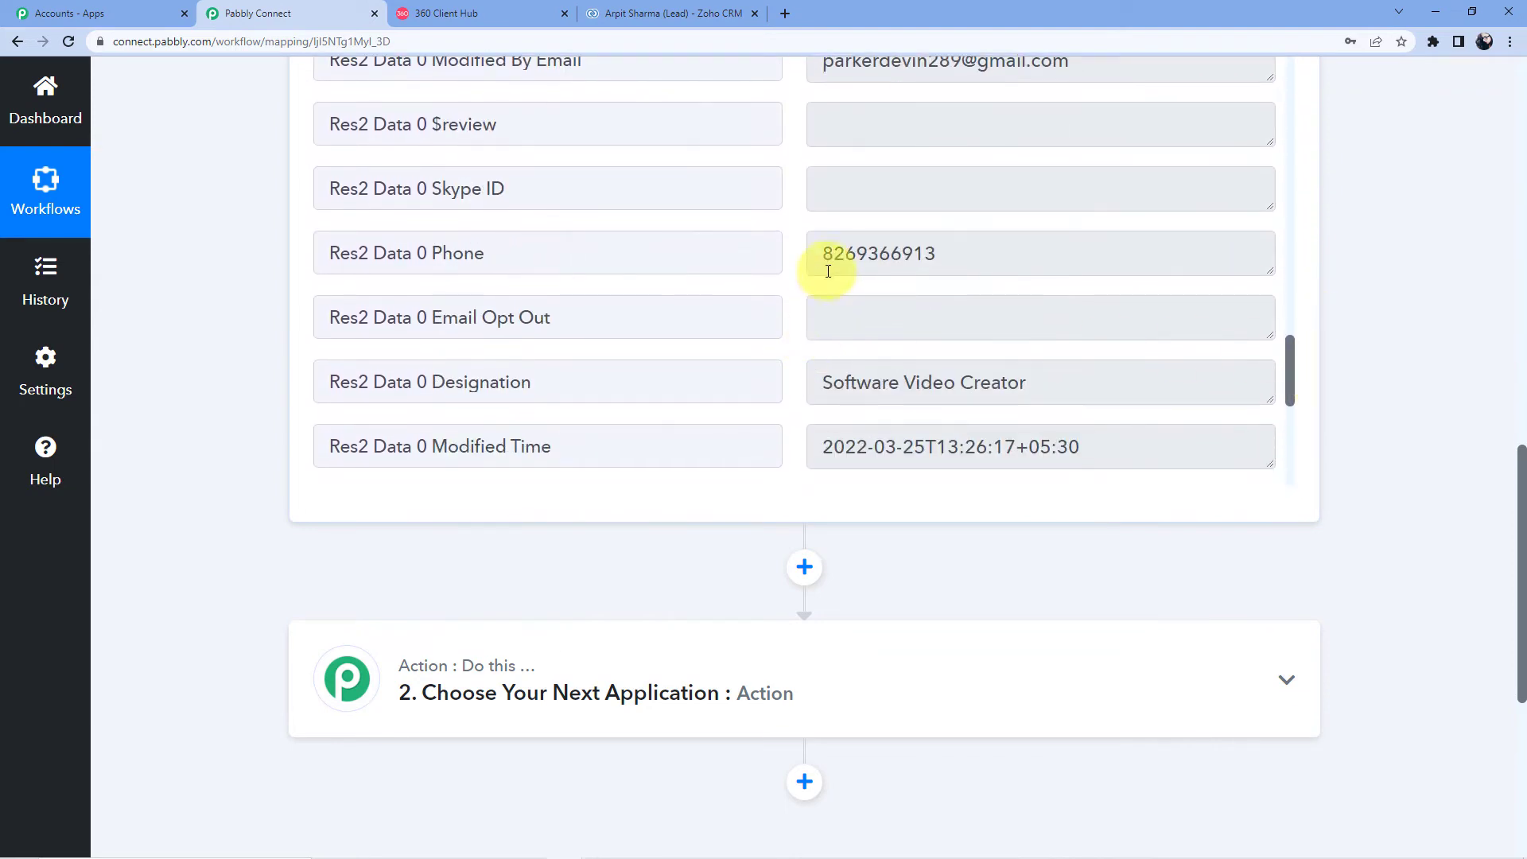
{"action": "left_click_drag", "start_coordinate": [826, 255], "coordinate": [943, 253]}
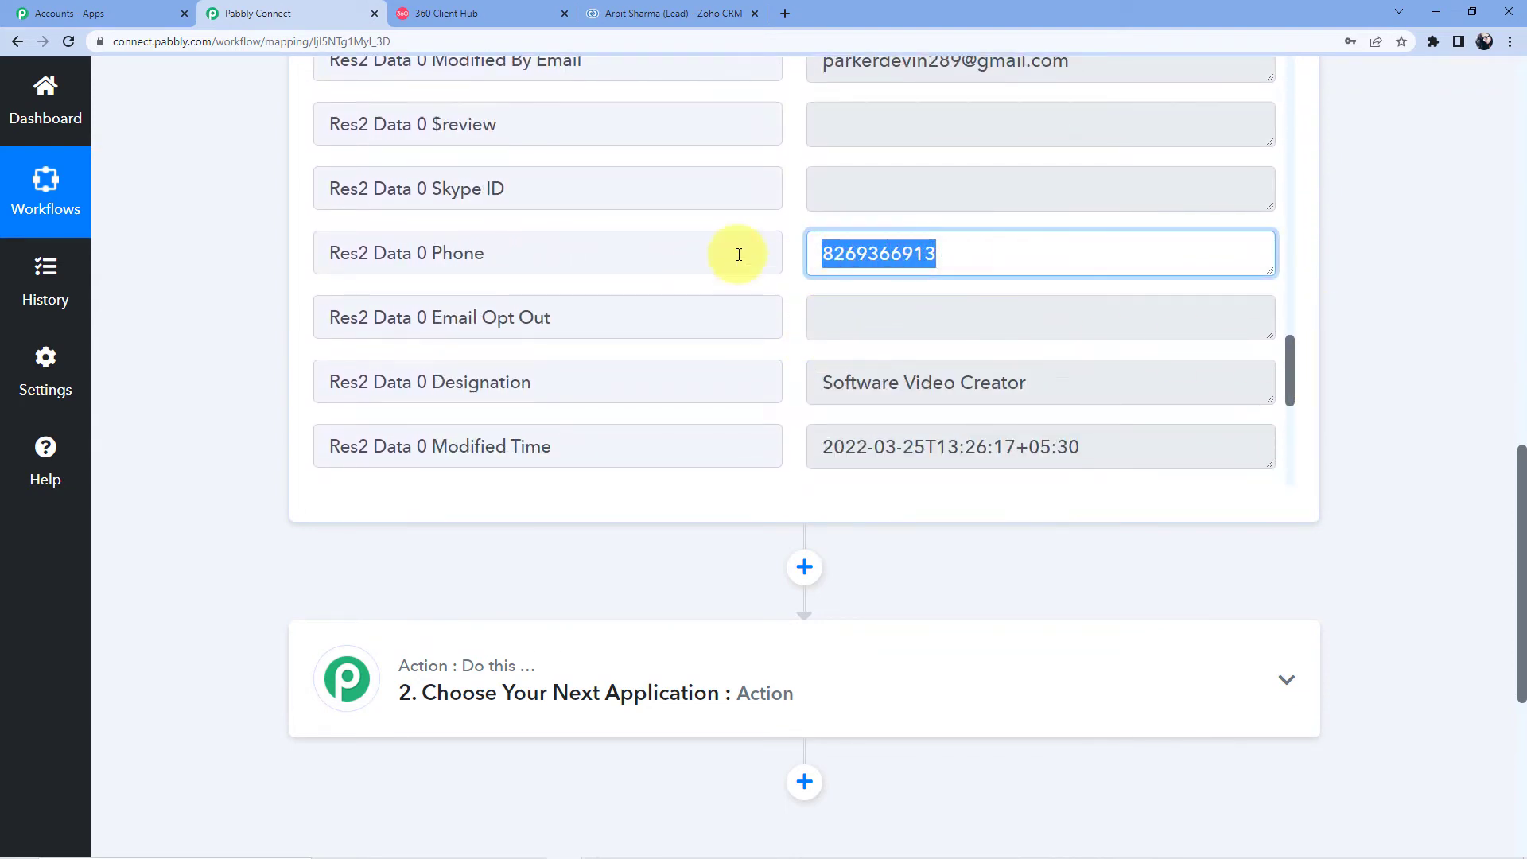
{"action": "left_click", "coordinate": [953, 243]}
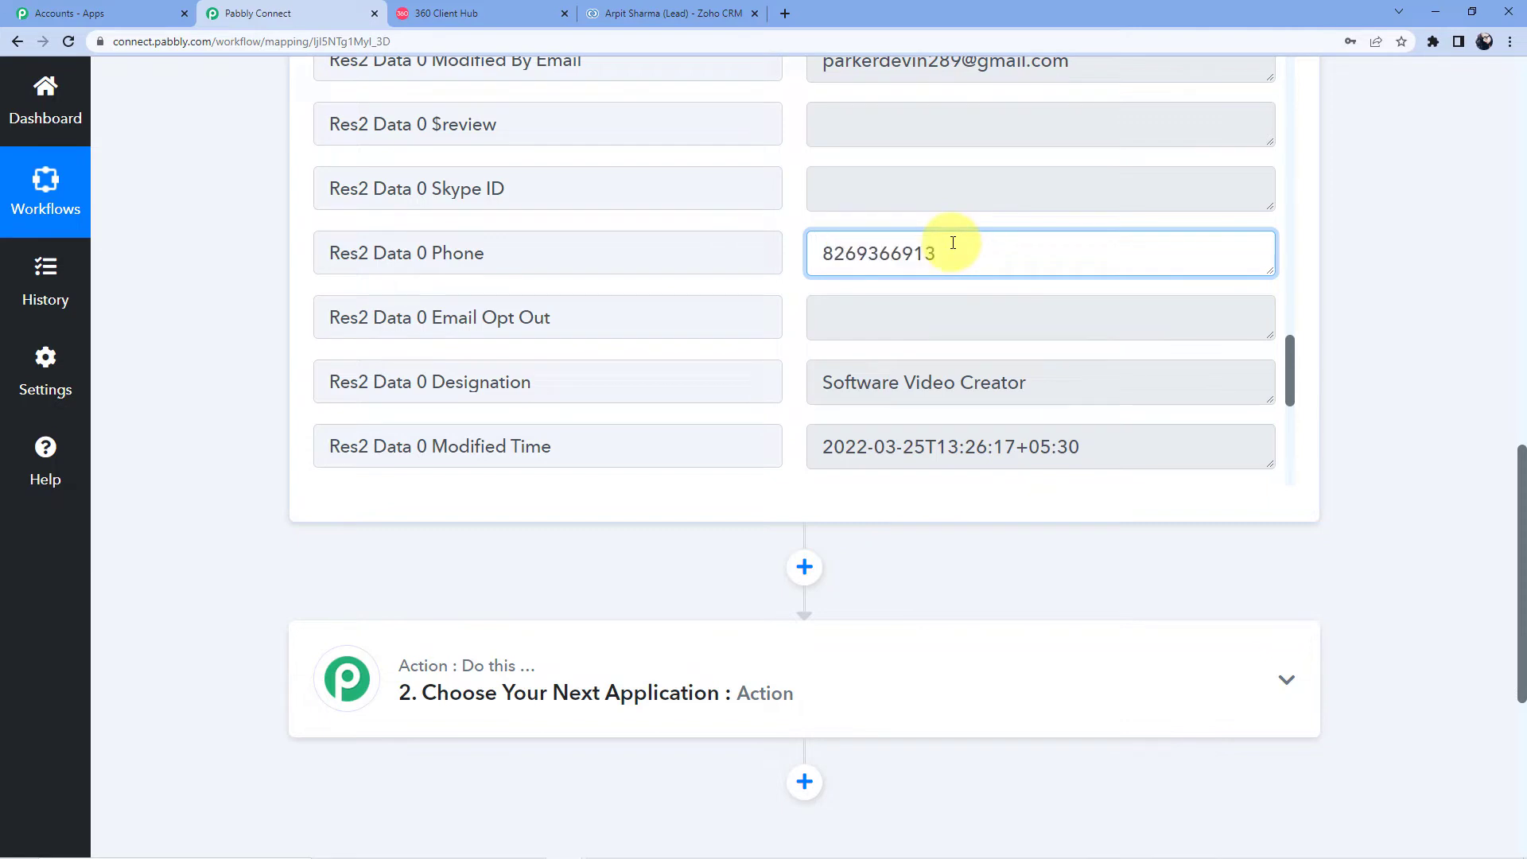
{"action": "scroll", "coordinate": [255, 361], "scroll_direction": "down", "scroll_amount": 6}
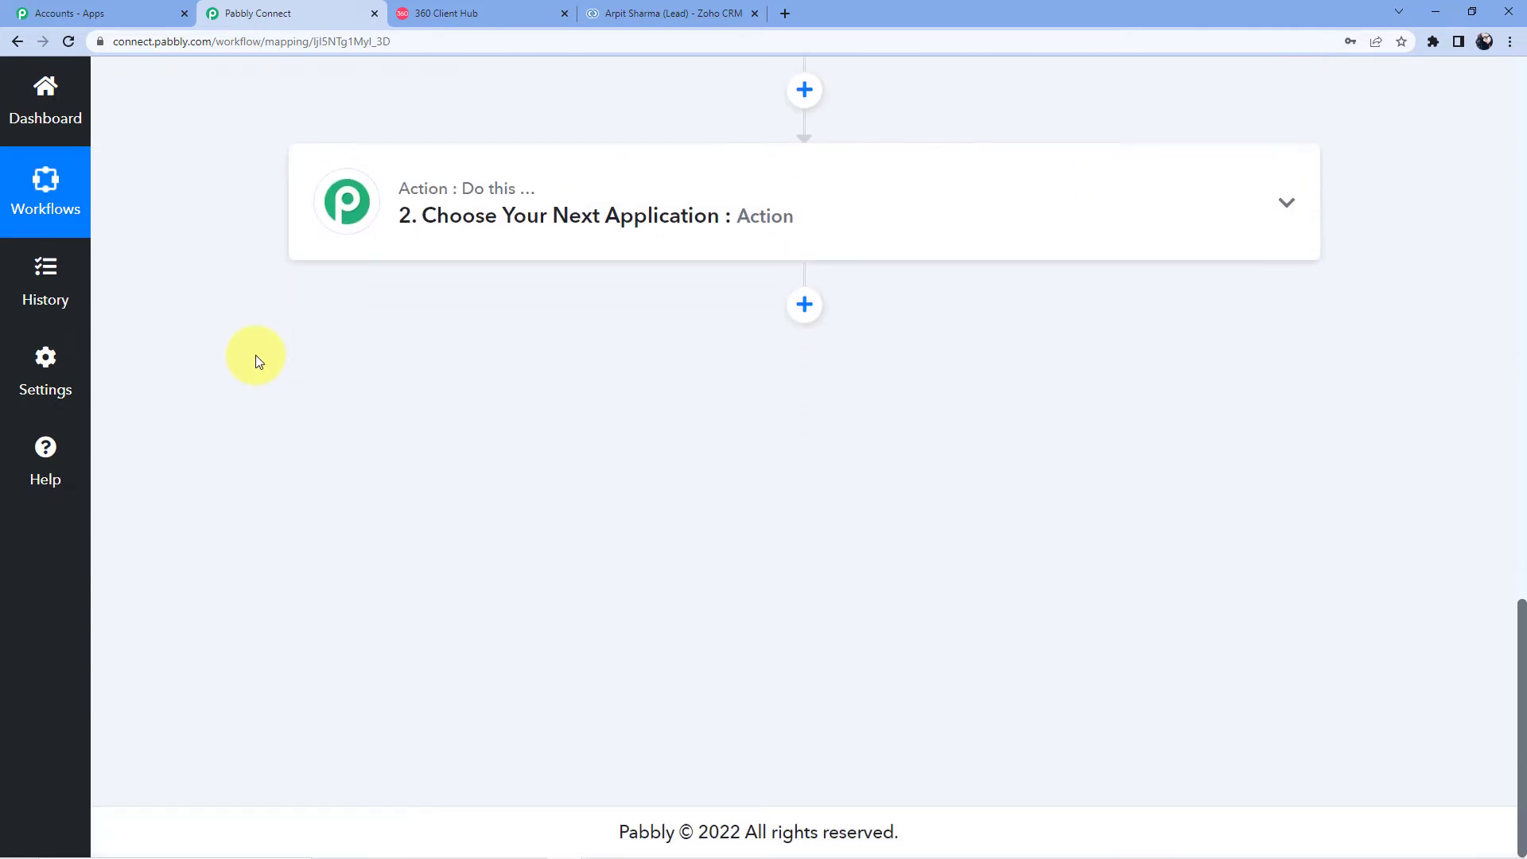
Step: Search 'Whatsapp' and select WhatsApp by 360Dialog as the action app
{"action": "left_click", "coordinate": [557, 237]}
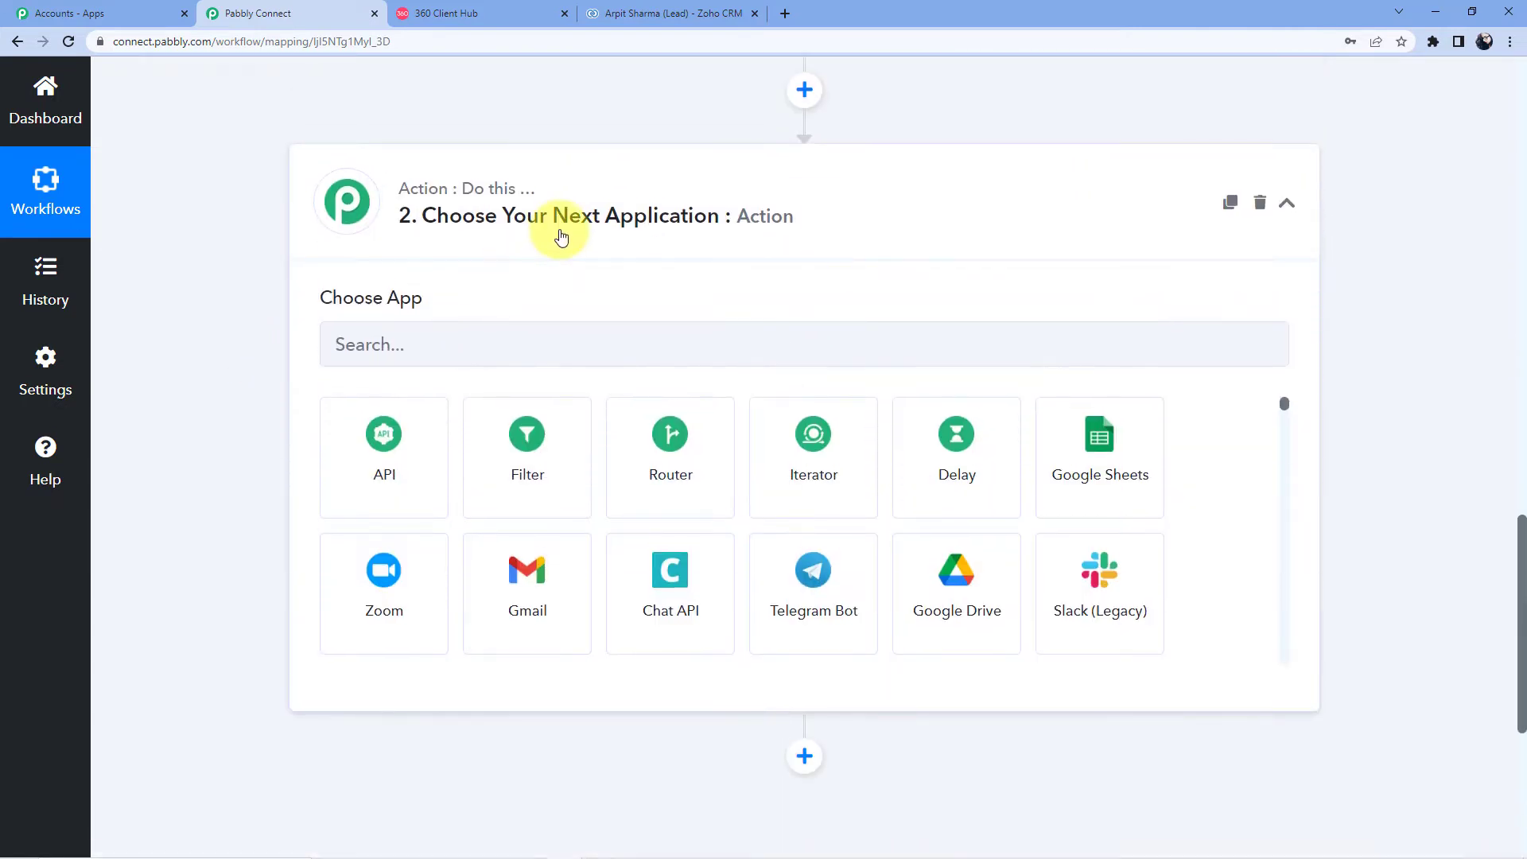
{"action": "type", "text": "Whatsapp"}
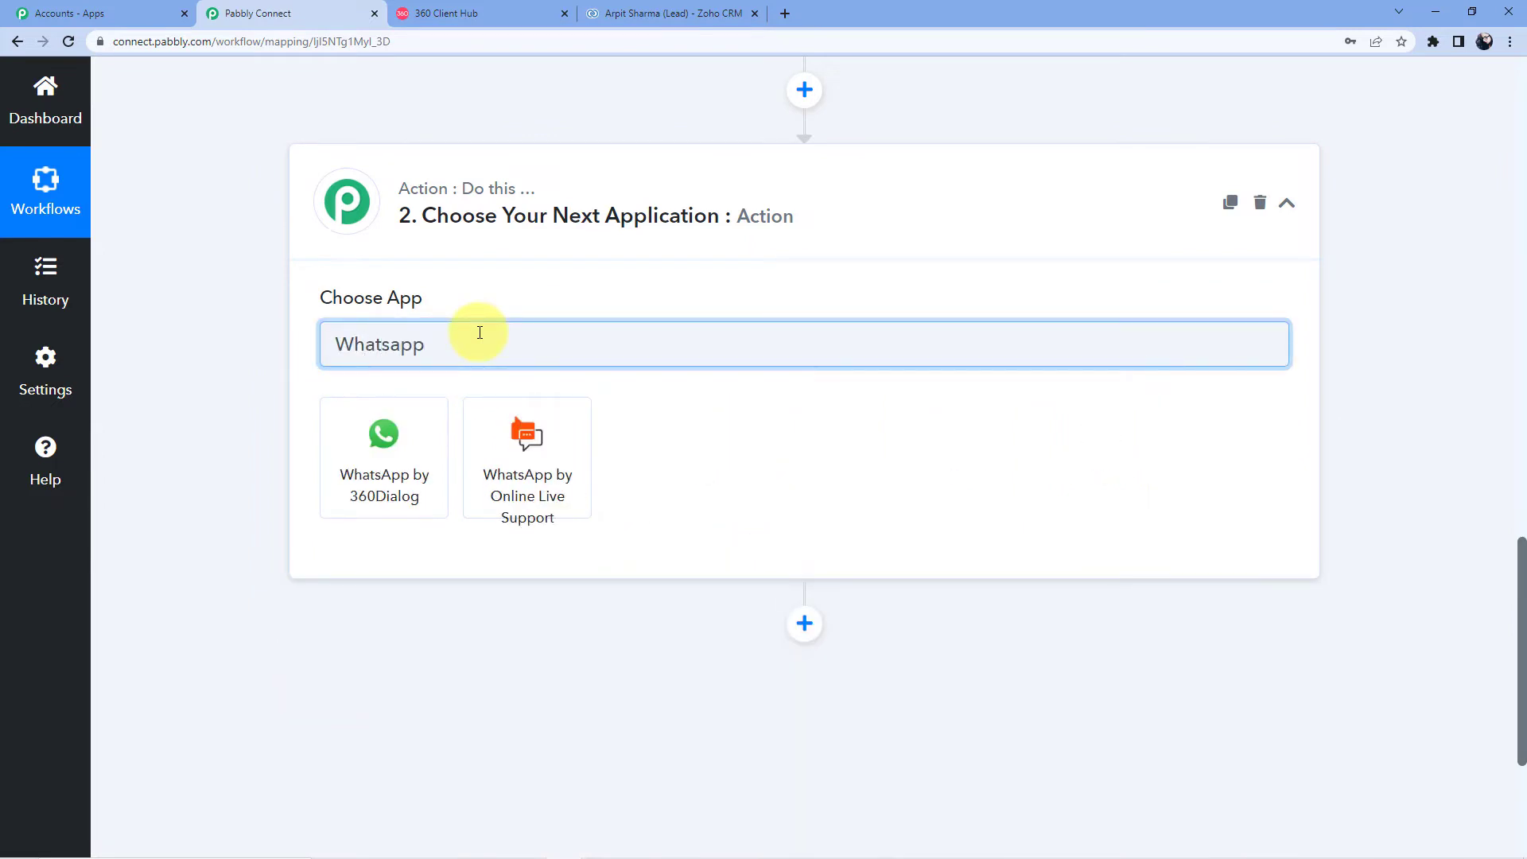
{"action": "left_click", "coordinate": [387, 436]}
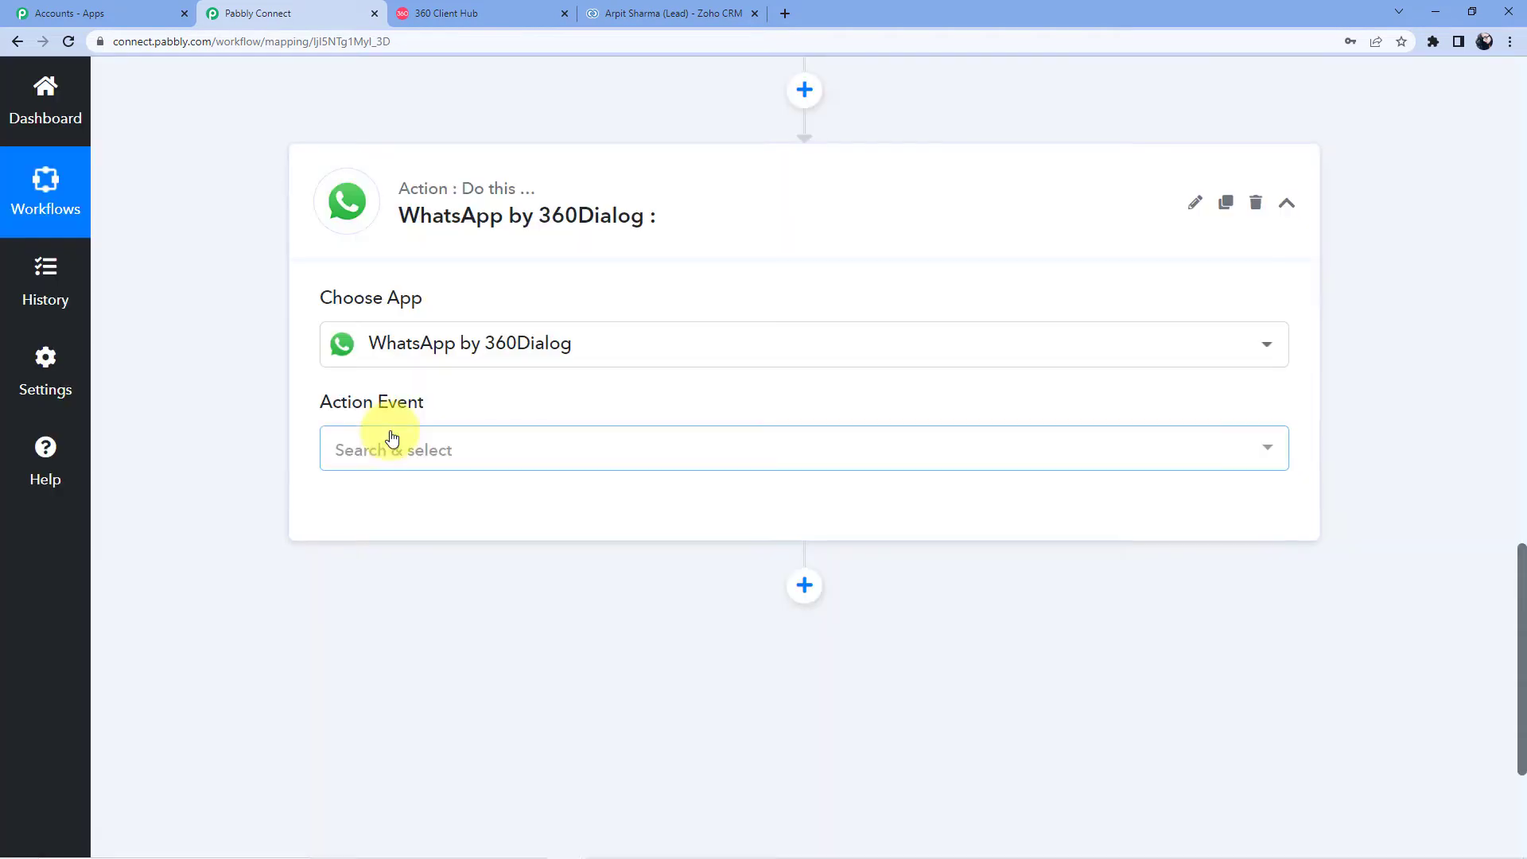
{"action": "scroll", "coordinate": [518, 256], "scroll_direction": "up", "scroll_amount": 9}
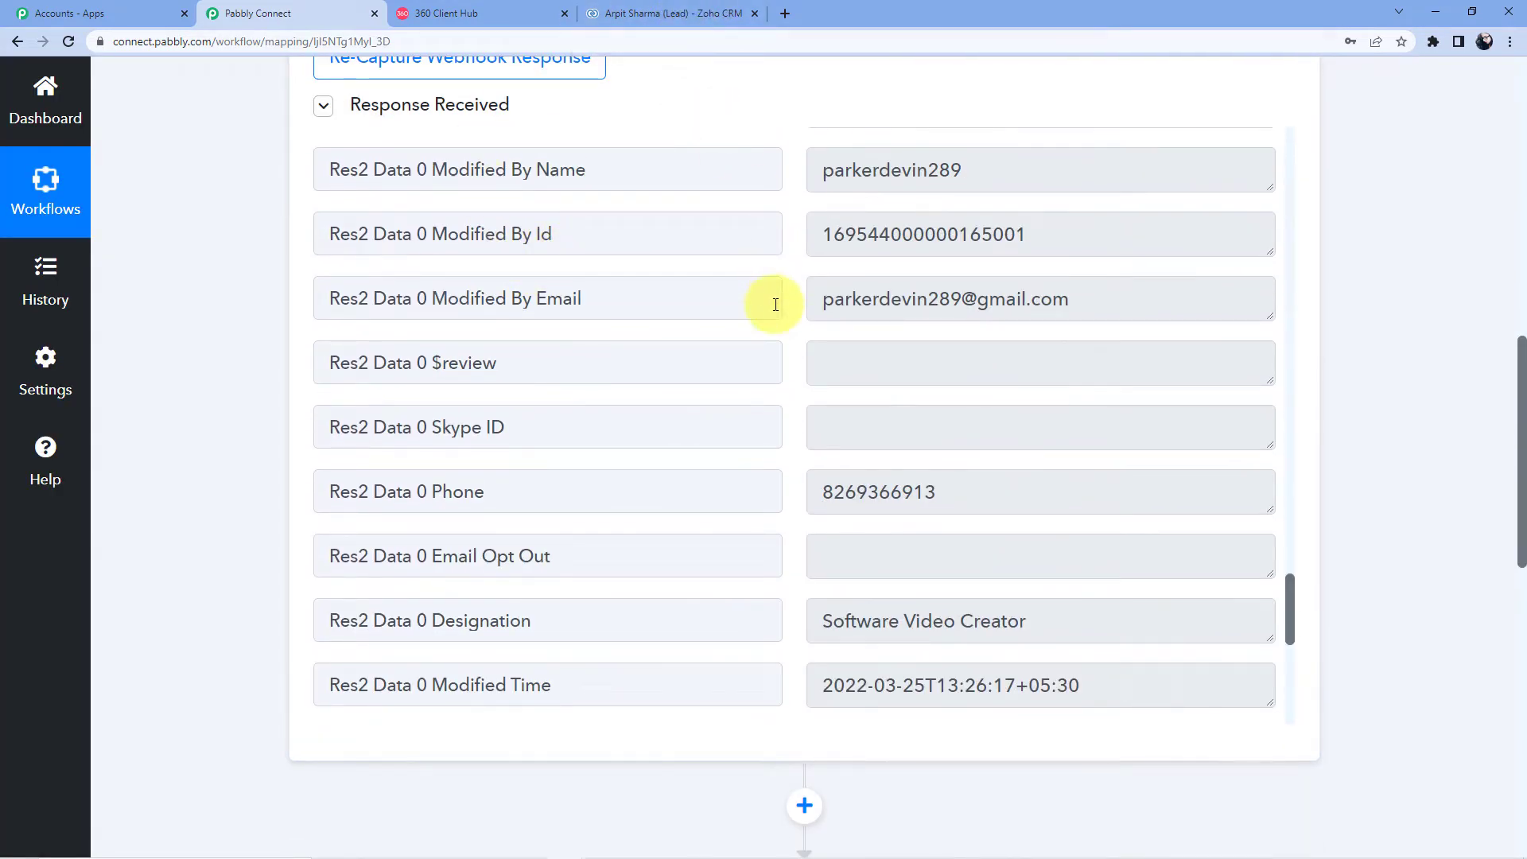
{"action": "scroll", "coordinate": [640, 348], "scroll_direction": "down", "scroll_amount": 15}
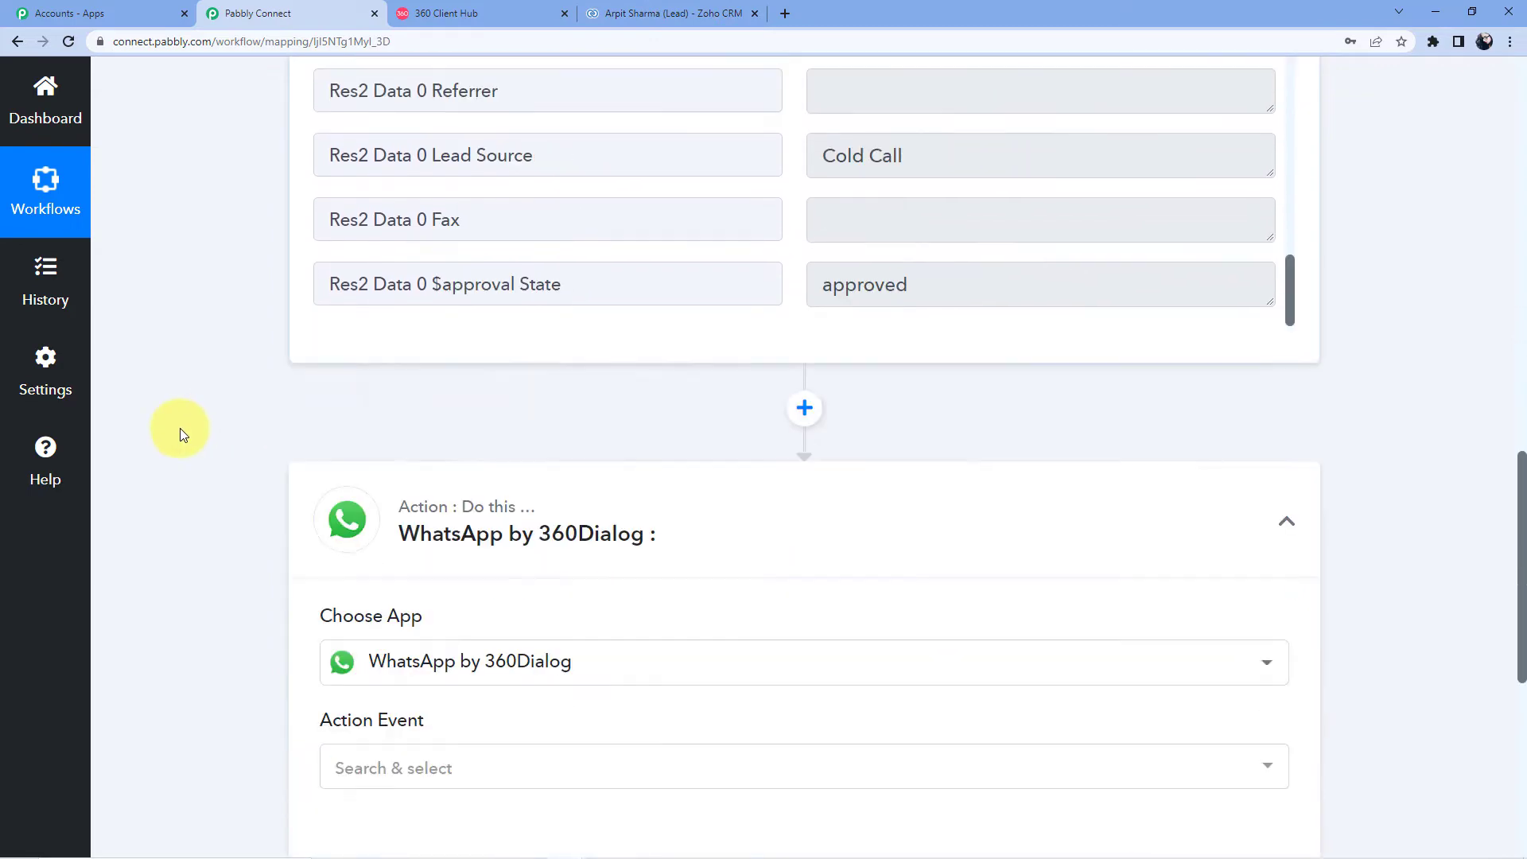
{"action": "scroll", "coordinate": [504, 344], "scroll_direction": "up", "scroll_amount": 3}
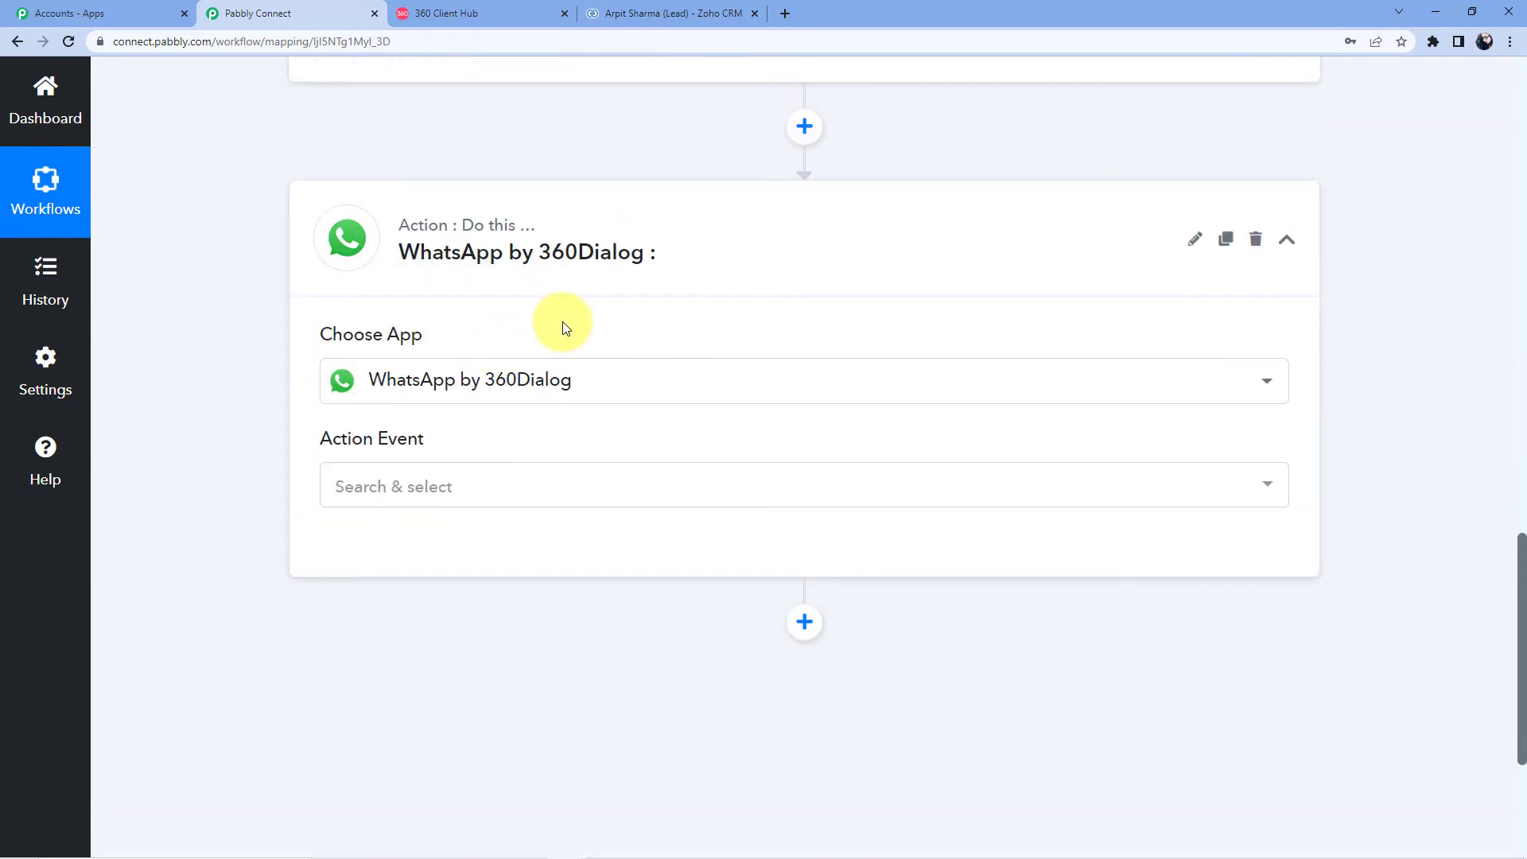
{"action": "scroll", "coordinate": [509, 350], "scroll_direction": "down", "scroll_amount": 2}
Step: Set the action event to Send Template Message and begin connecting a 360Dialog account
{"action": "left_click", "coordinate": [398, 327]}
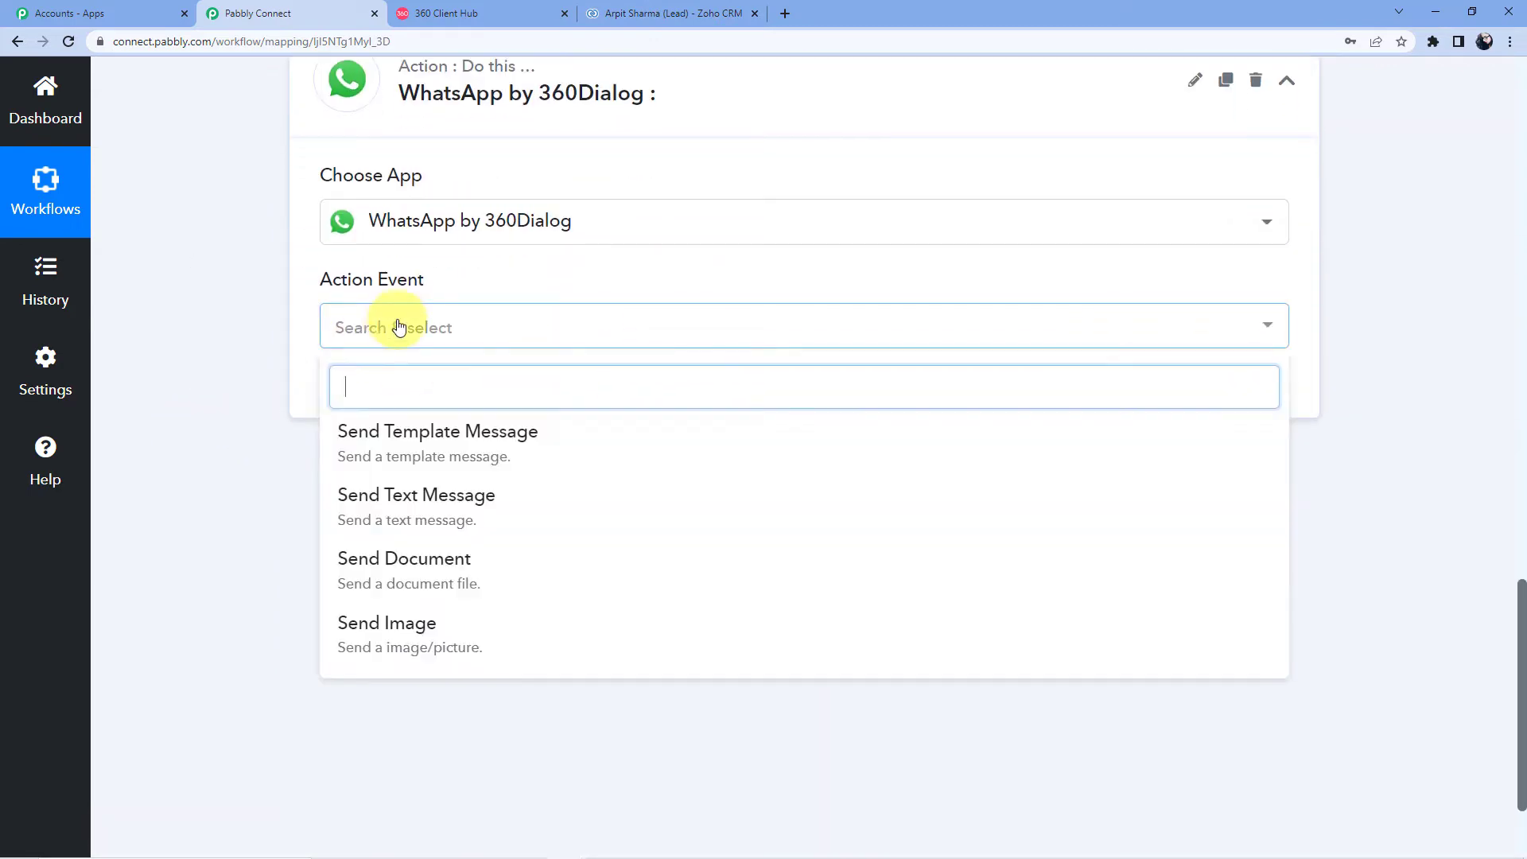
{"action": "left_click", "coordinate": [467, 432]}
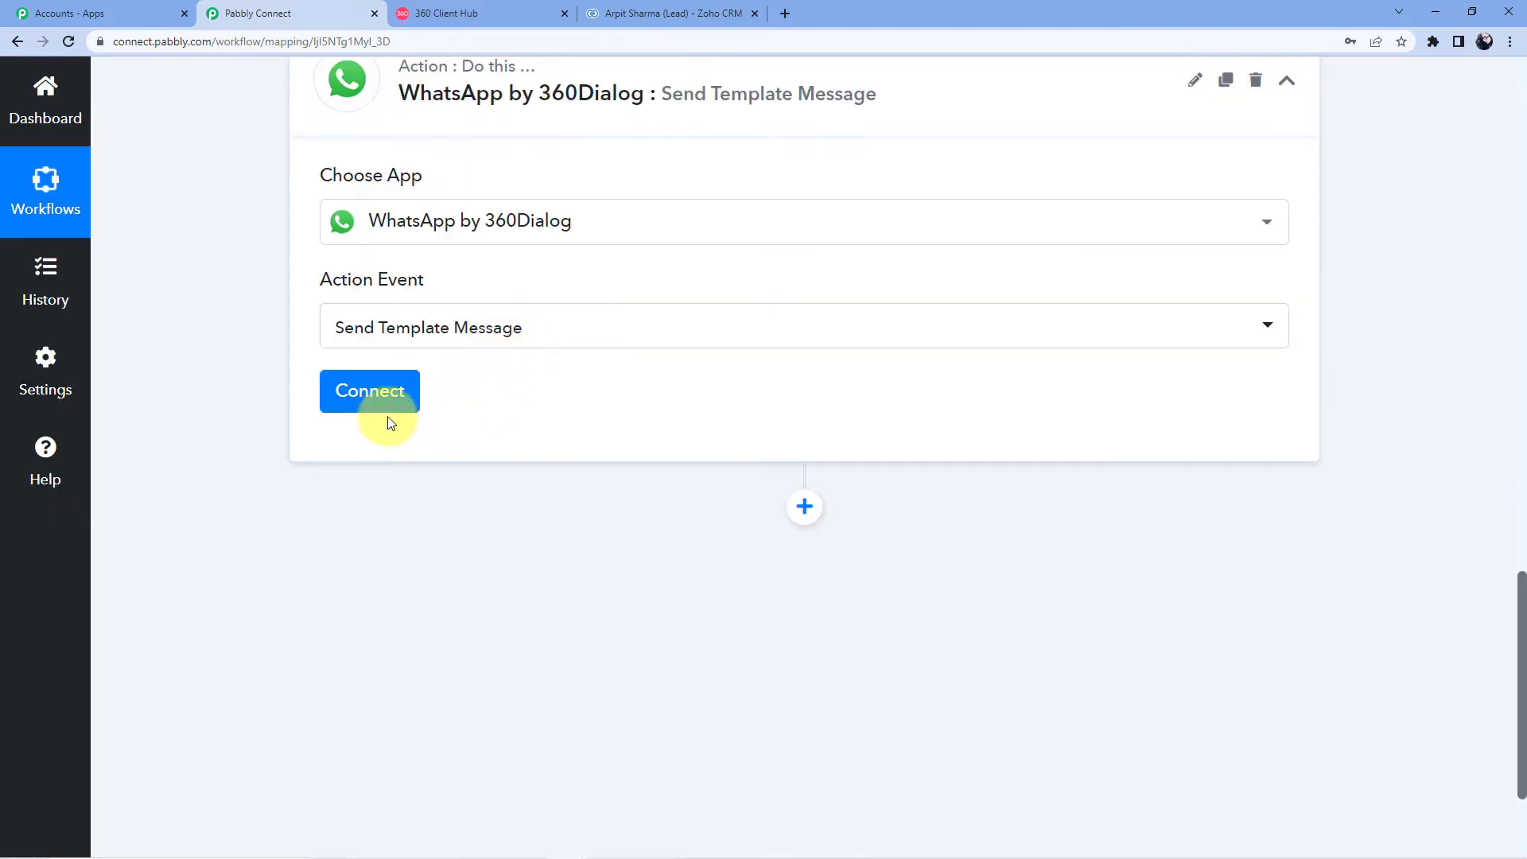
{"action": "left_click", "coordinate": [394, 402]}
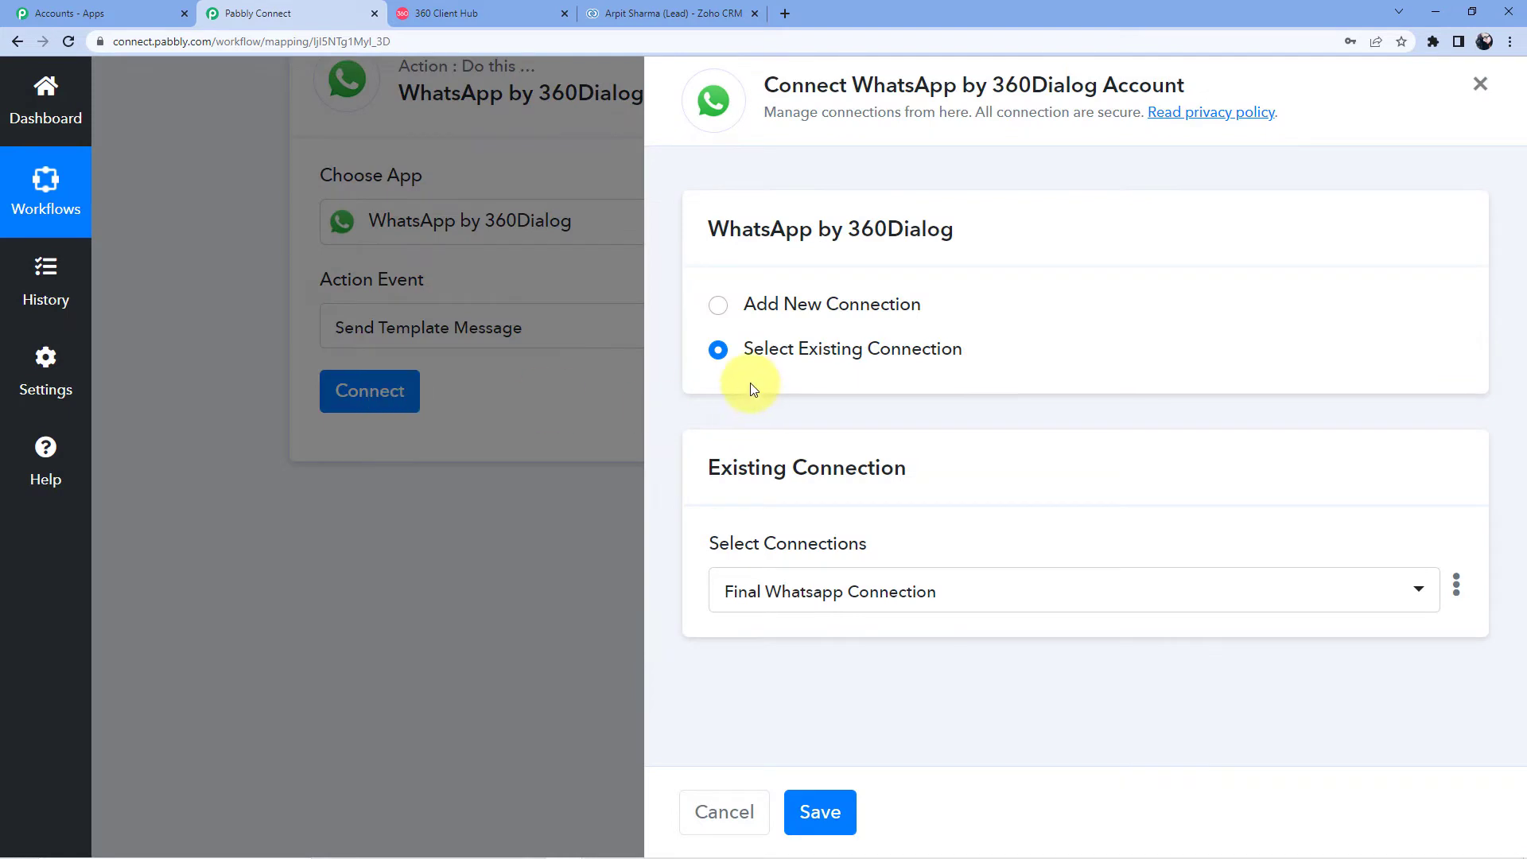
{"action": "left_click", "coordinate": [813, 306]}
{"action": "scroll", "coordinate": [813, 306], "scroll_direction": "down", "scroll_amount": 3}
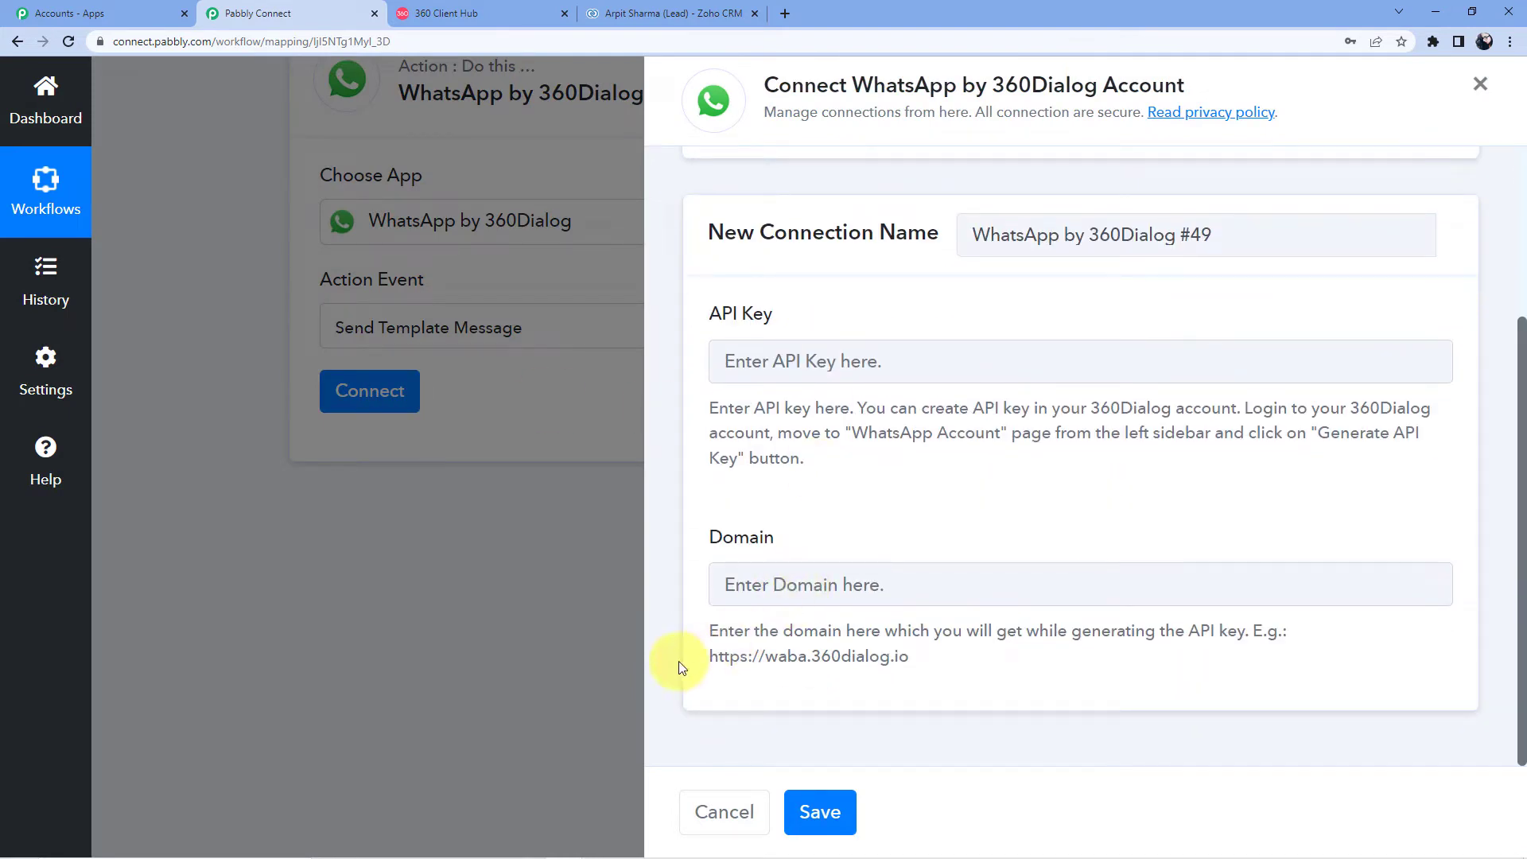
{"action": "left_click_drag", "start_coordinate": [710, 661], "coordinate": [920, 659]}
{"action": "right_click", "coordinate": [905, 660]}
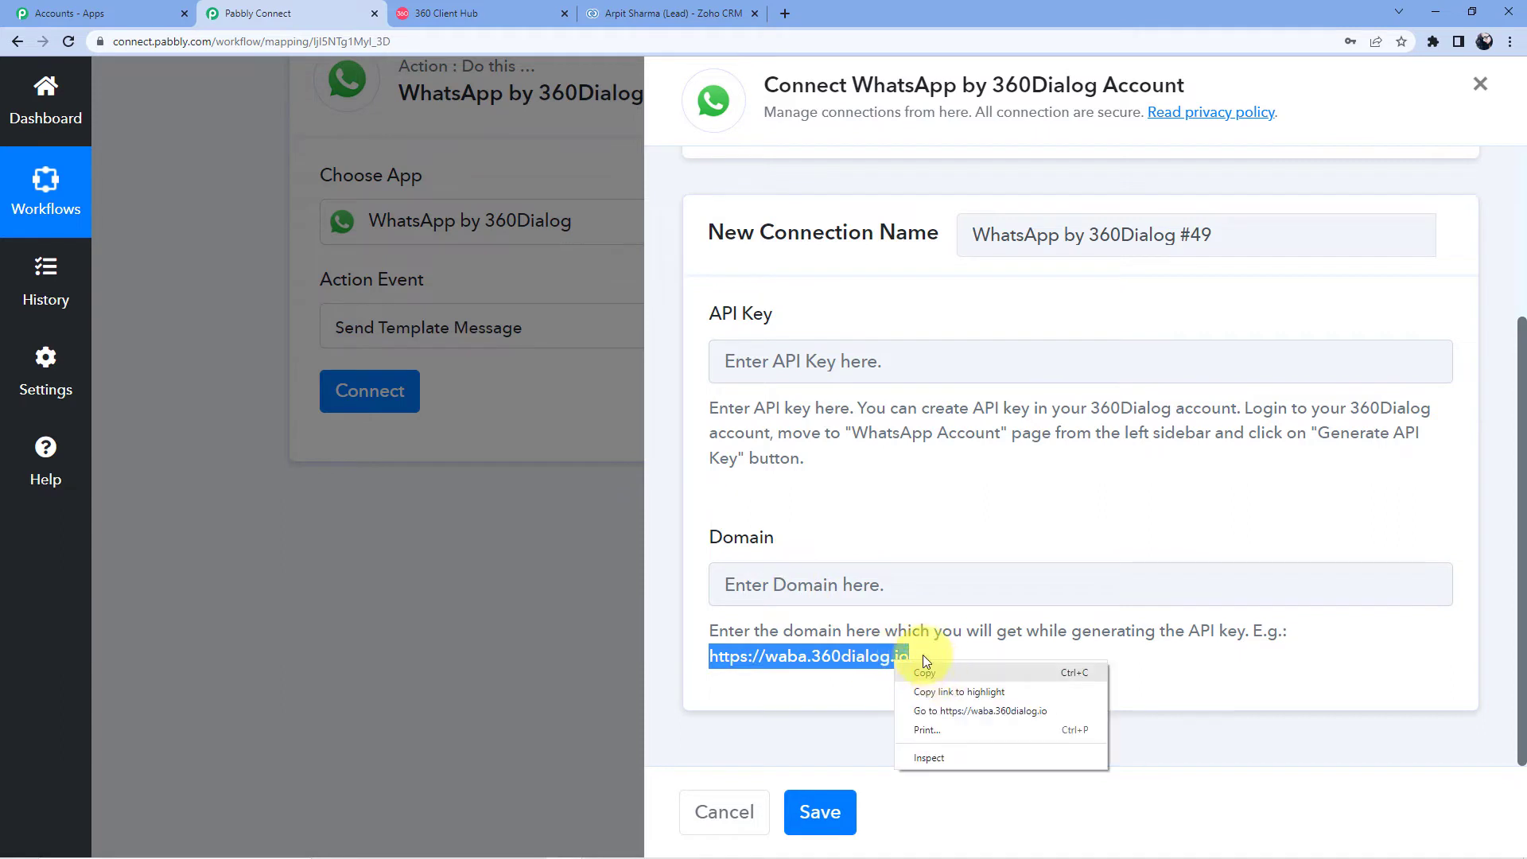
{"action": "left_click", "coordinate": [927, 672]}
{"action": "left_click", "coordinate": [883, 586]}
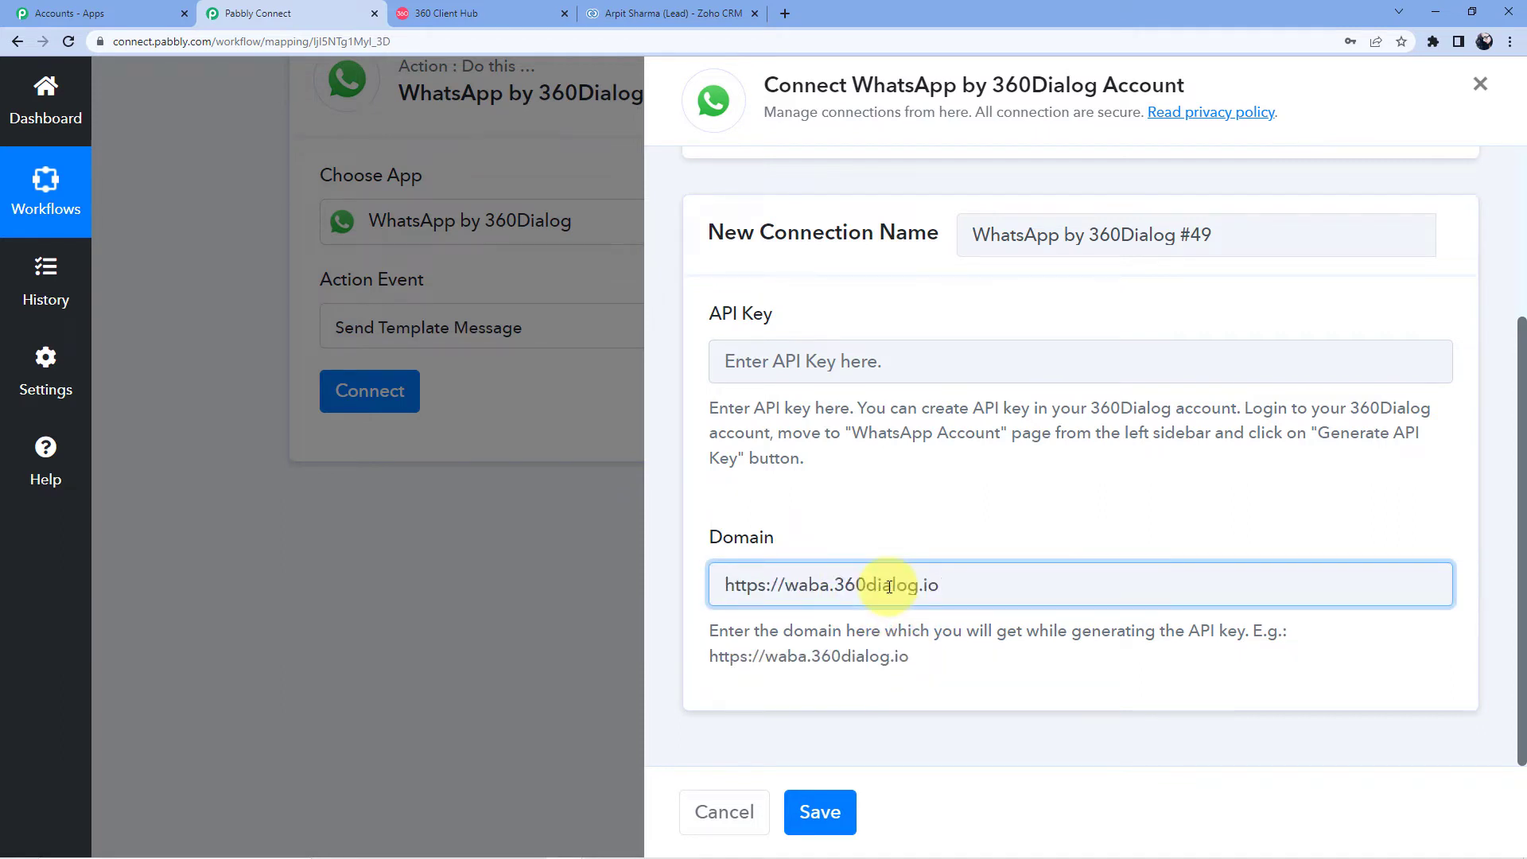
{"action": "left_click", "coordinate": [895, 487]}
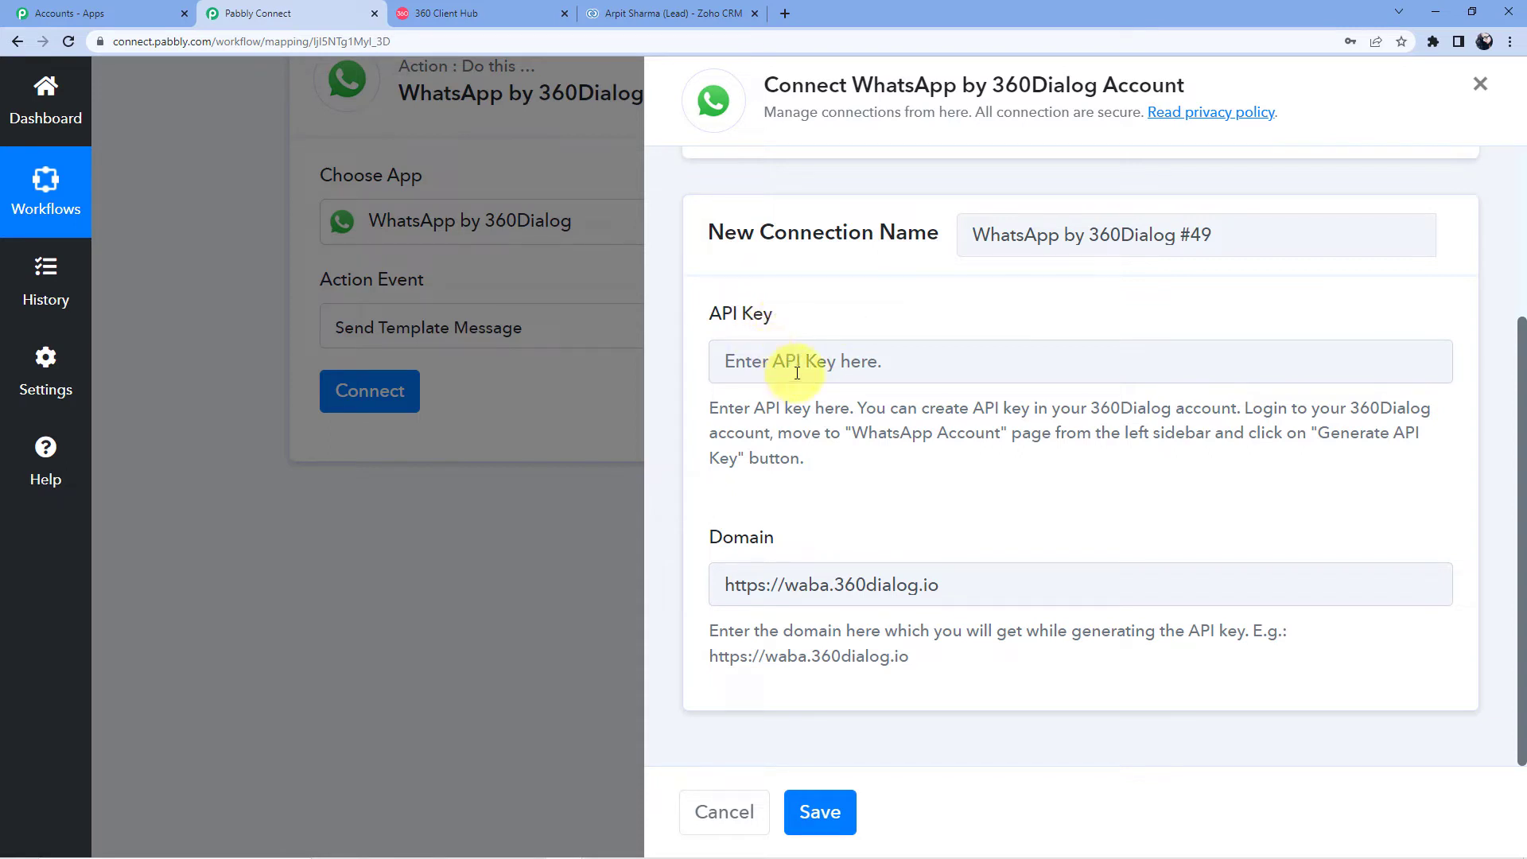
Step: View the Client Hub's WhatsApp Accounts list, then return to the Pabbly Connect workflow
{"action": "left_click", "coordinate": [474, 11]}
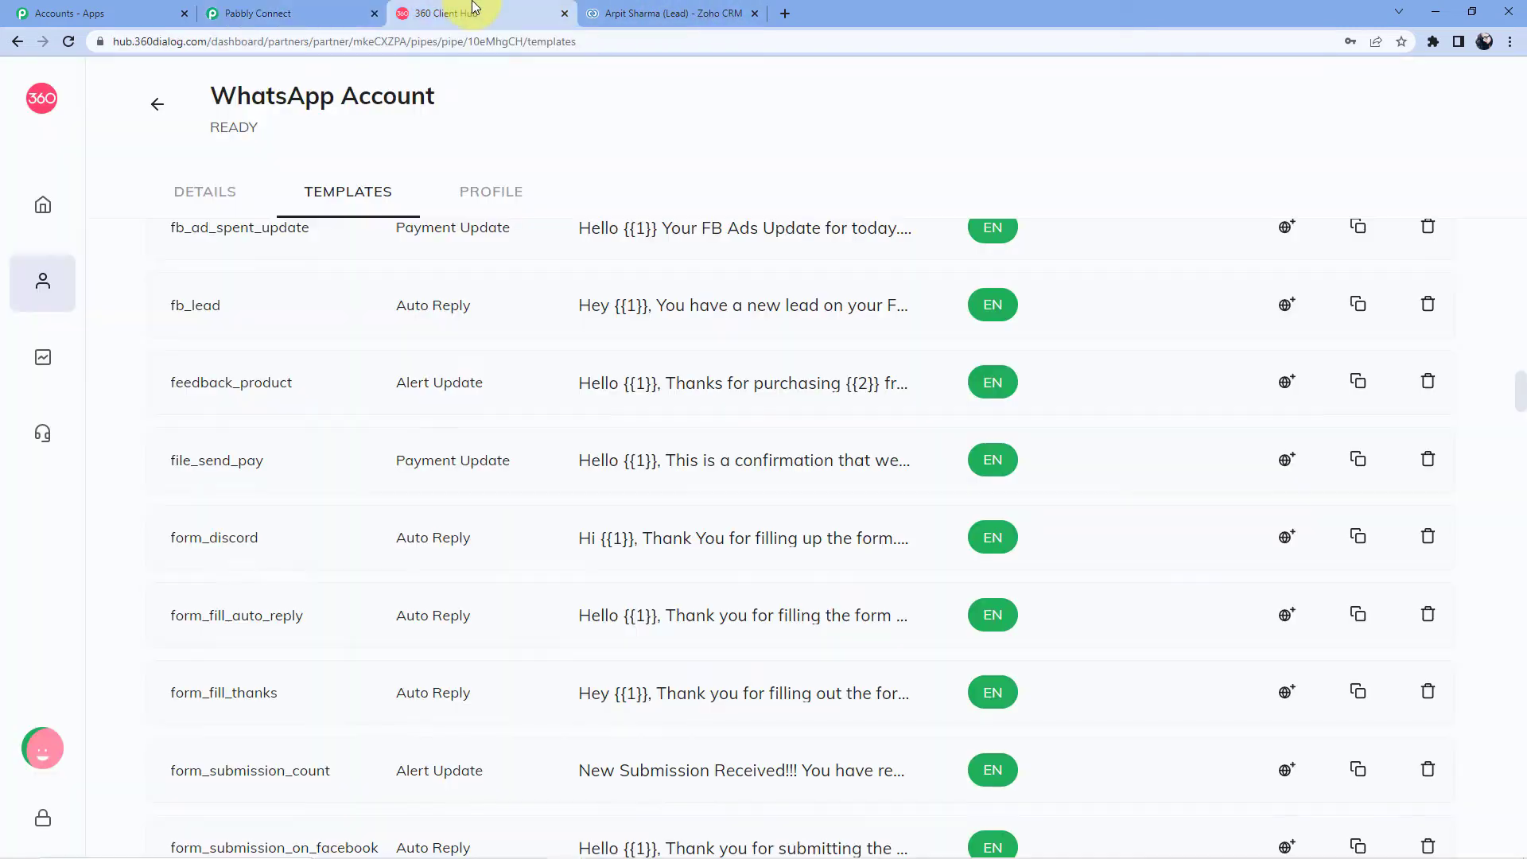
{"action": "mouse_move", "coordinate": [40, 279]}
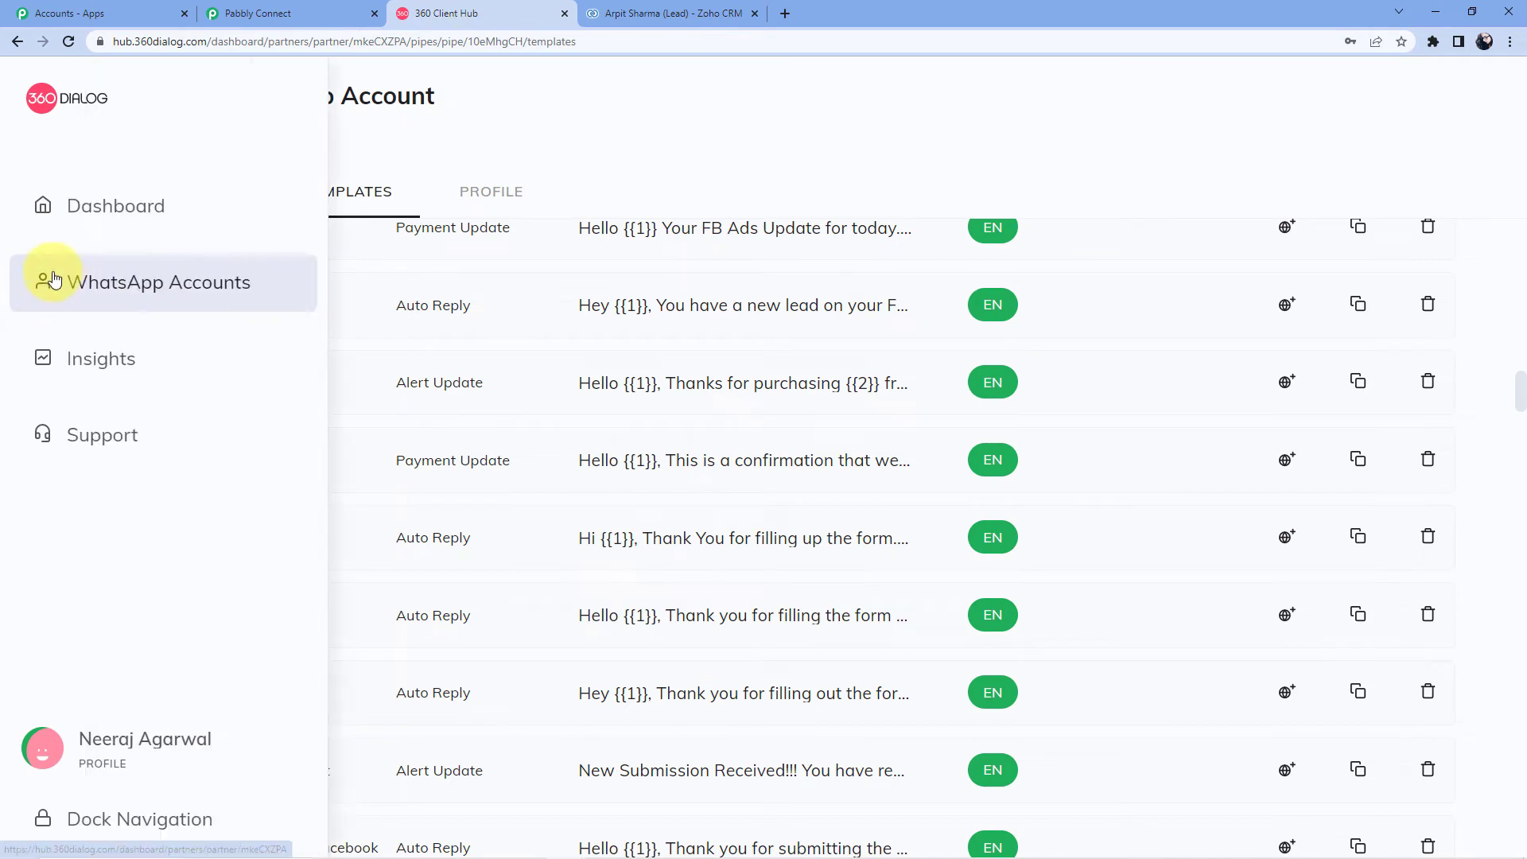
{"action": "left_click", "coordinate": [94, 284]}
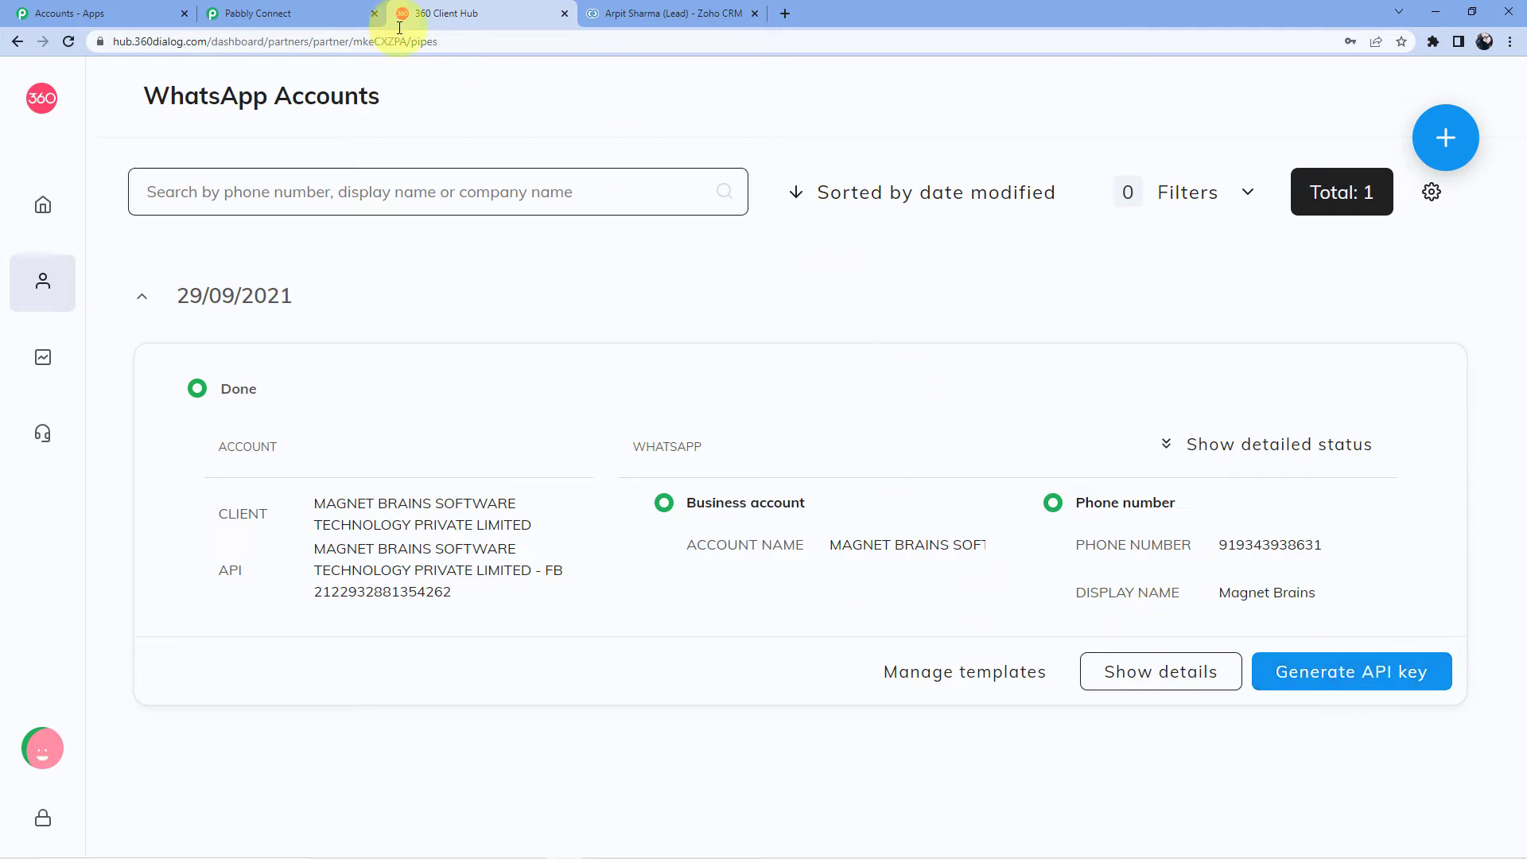
{"action": "key", "text": "ctrl+shift+Tab"}
Step: Switch to an existing saved WhatsApp connection and save it
{"action": "scroll", "coordinate": [758, 511], "scroll_direction": "up", "scroll_amount": 3}
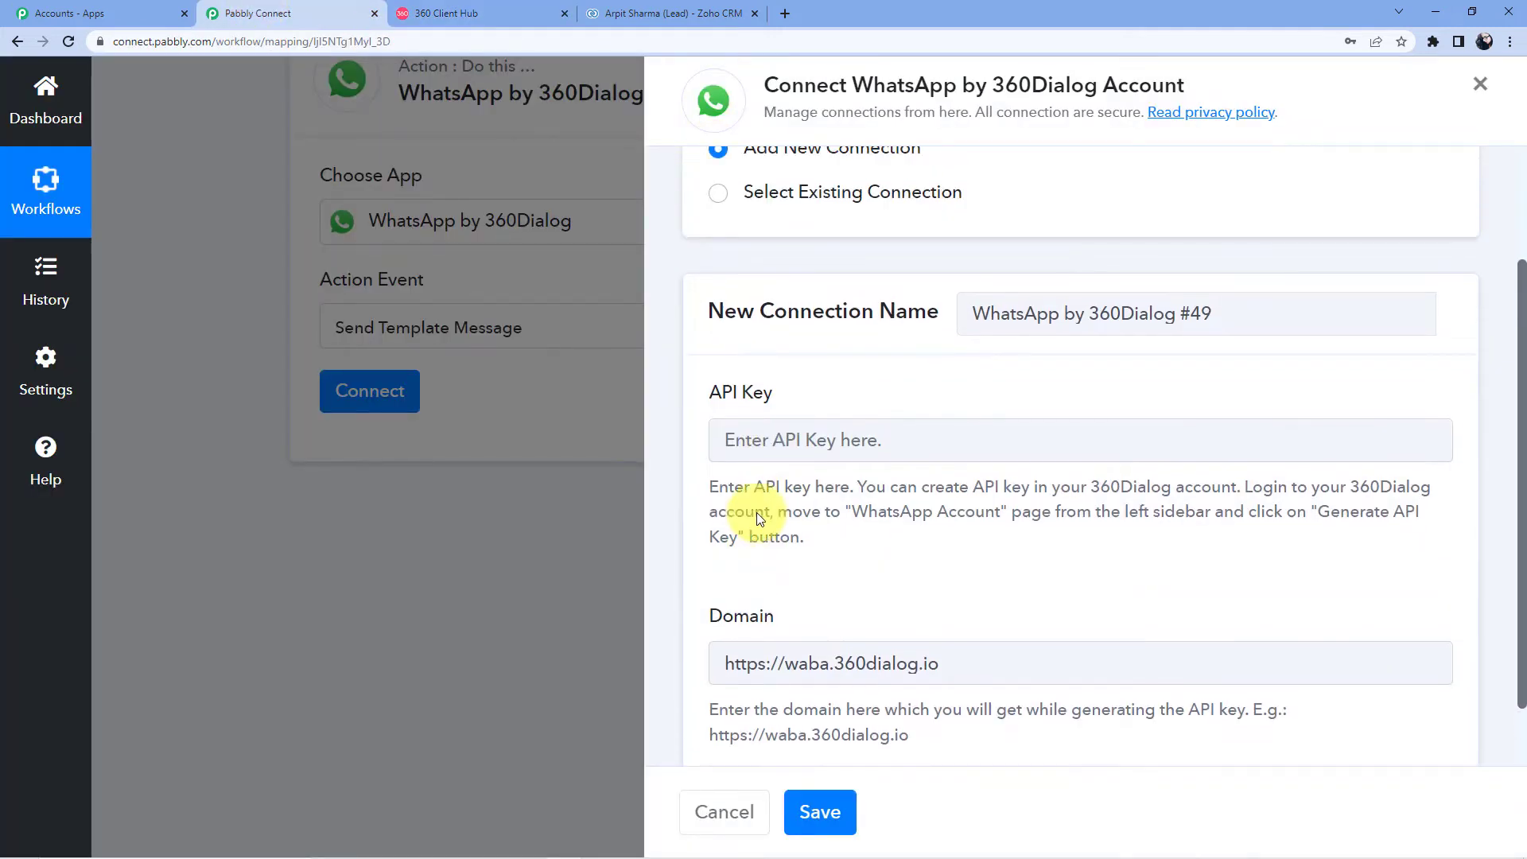
{"action": "left_click", "coordinate": [784, 354]}
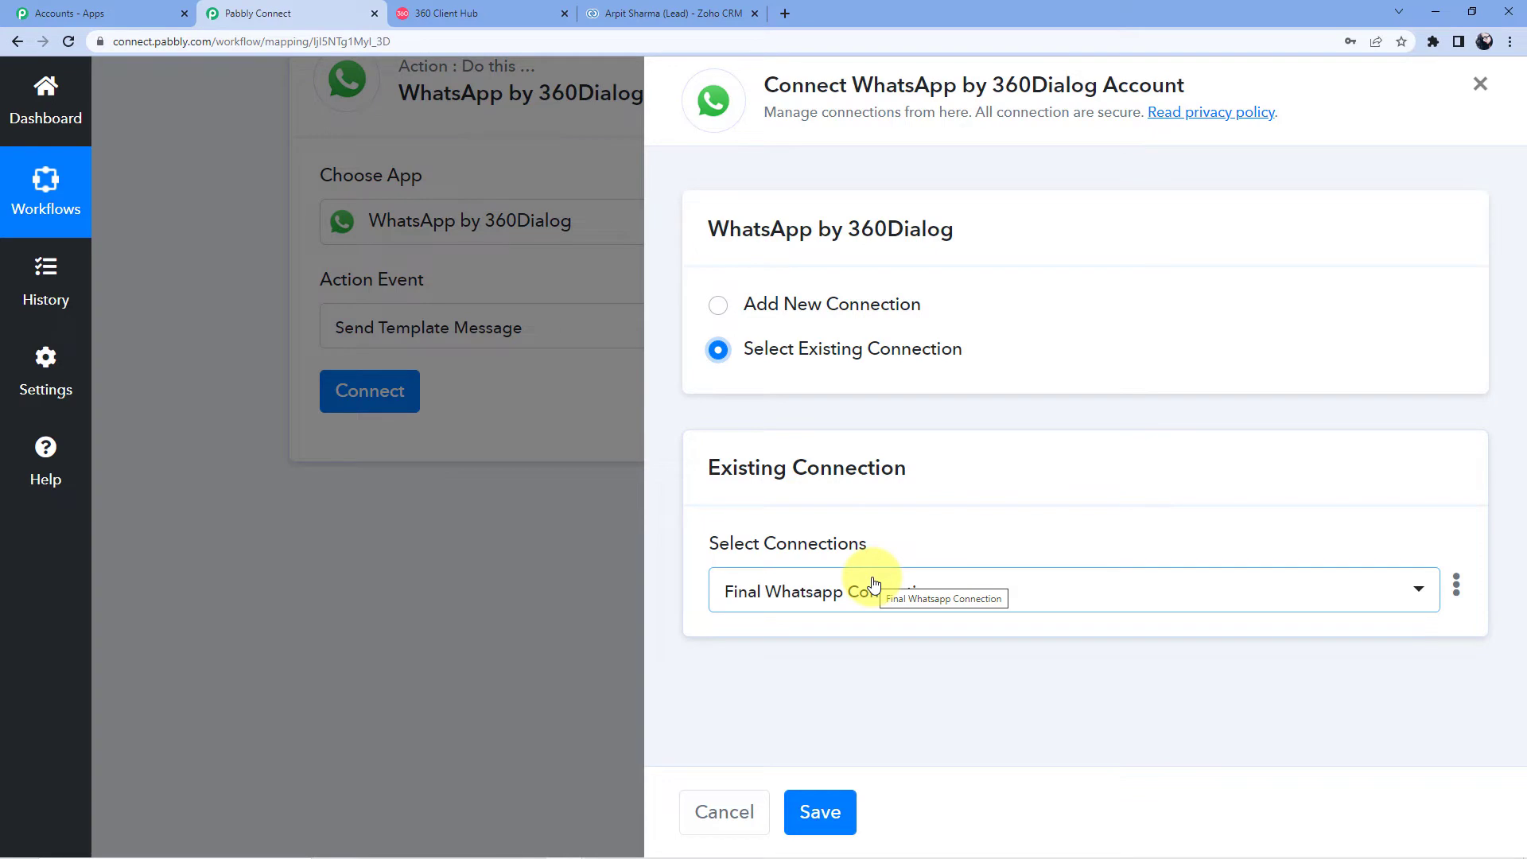
{"action": "left_click", "coordinate": [831, 806]}
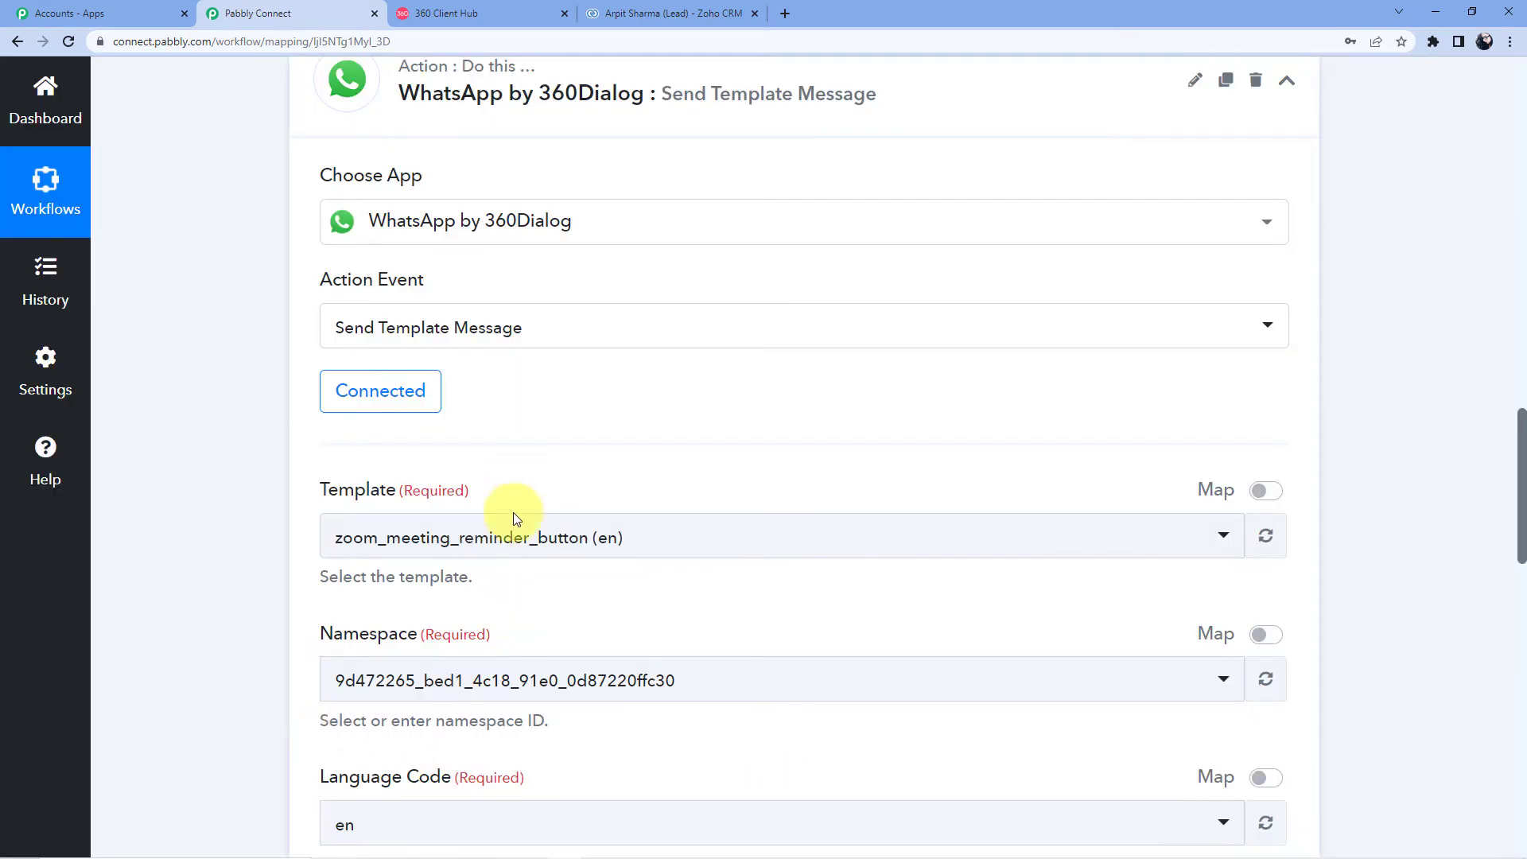
Step: Review the connected Send Template Message settings, then bring up the 360 Client Hub
{"action": "scroll", "coordinate": [477, 319], "scroll_direction": "down", "scroll_amount": 3}
{"action": "scroll", "coordinate": [612, 573], "scroll_direction": "up", "scroll_amount": 4}
{"action": "scroll", "coordinate": [605, 461], "scroll_direction": "up", "scroll_amount": 2}
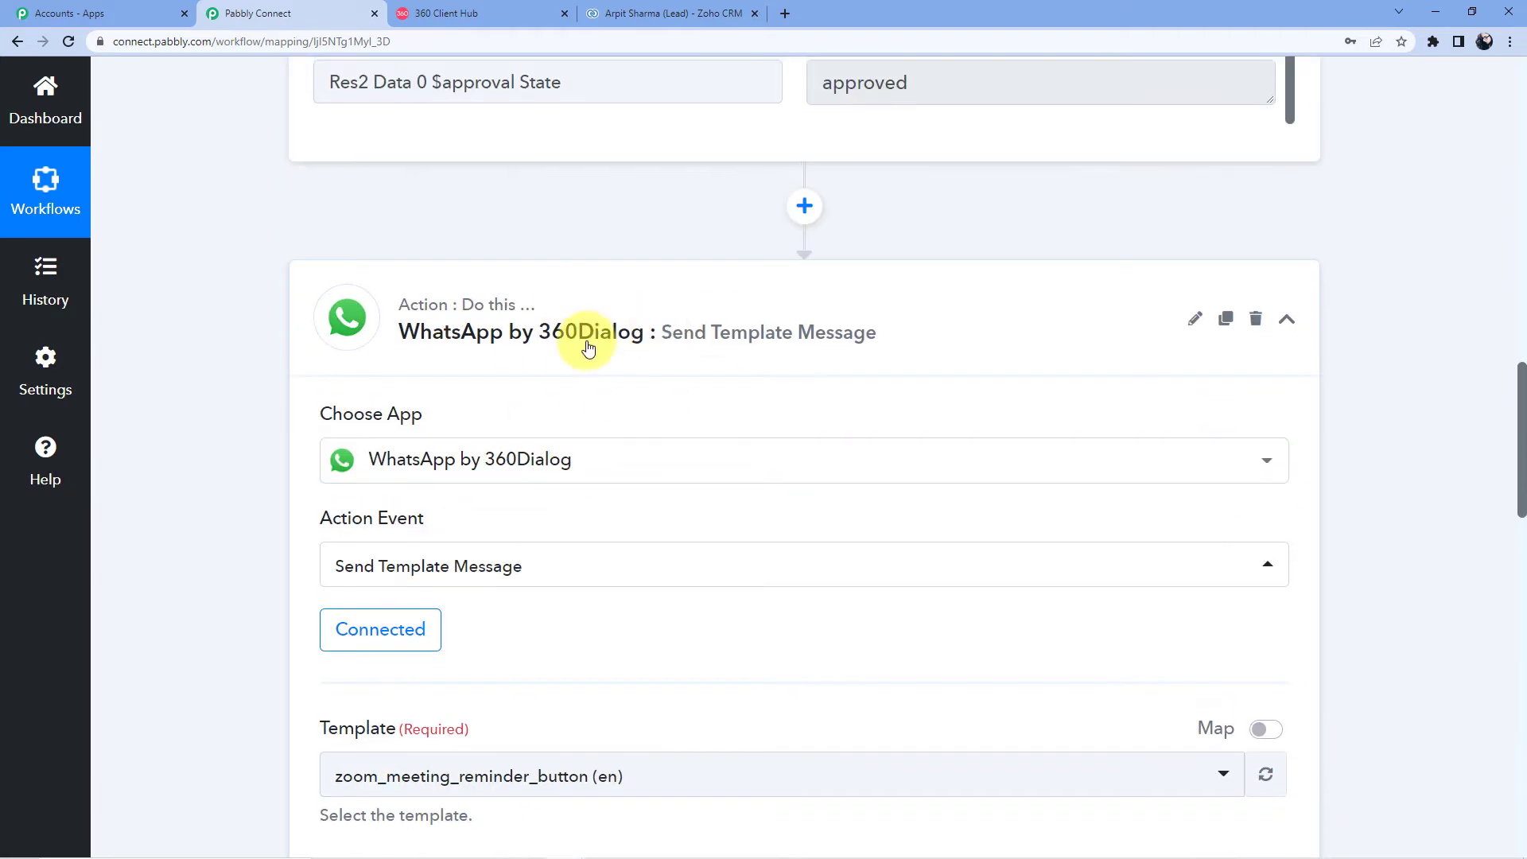
{"action": "scroll", "coordinate": [446, 334], "scroll_direction": "down", "scroll_amount": 3}
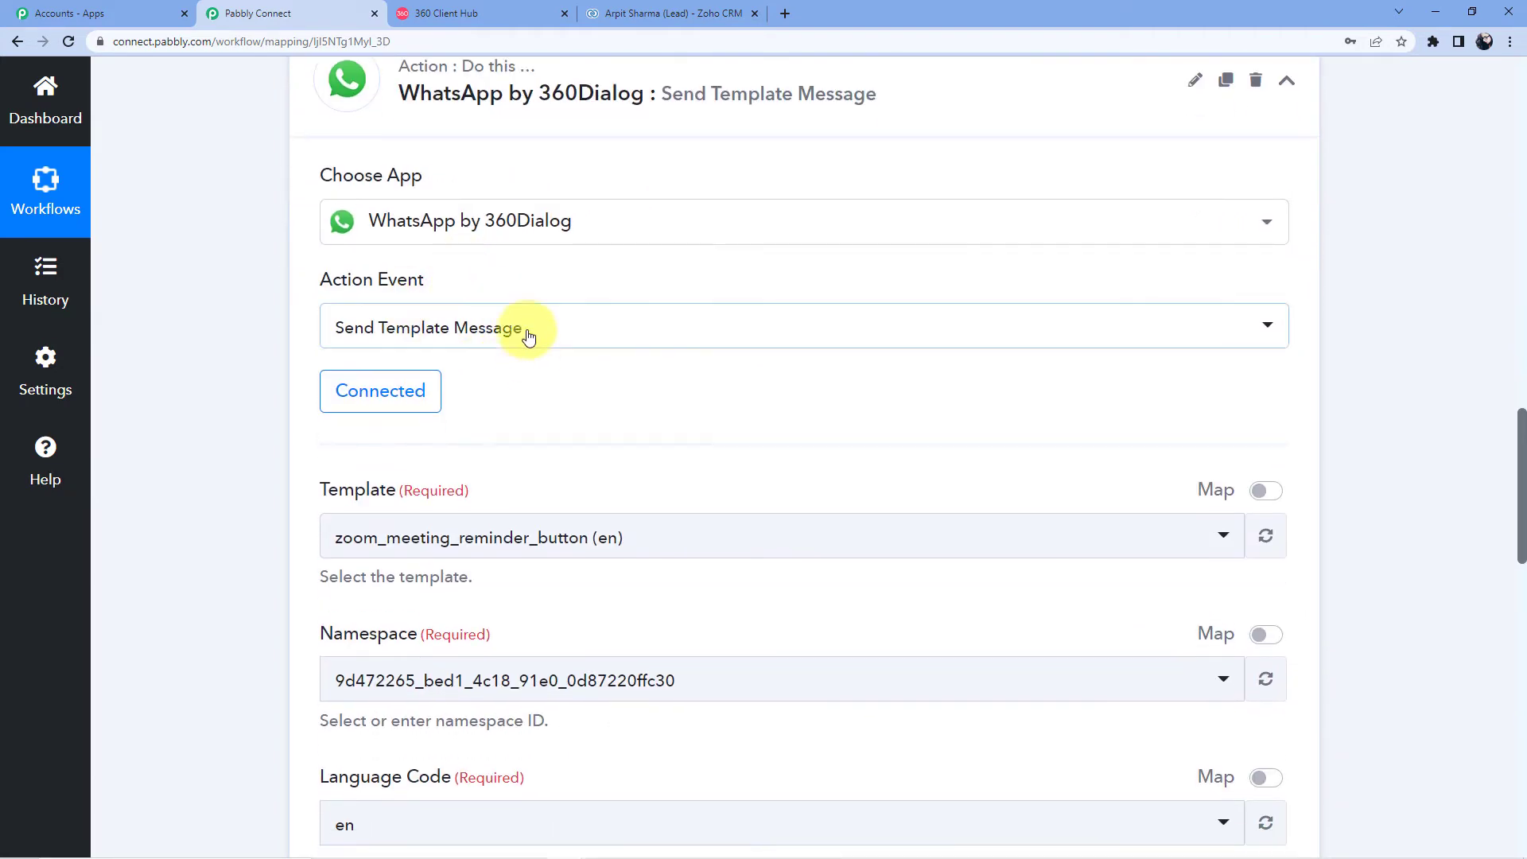
{"action": "scroll", "coordinate": [529, 350], "scroll_direction": "down", "scroll_amount": 4}
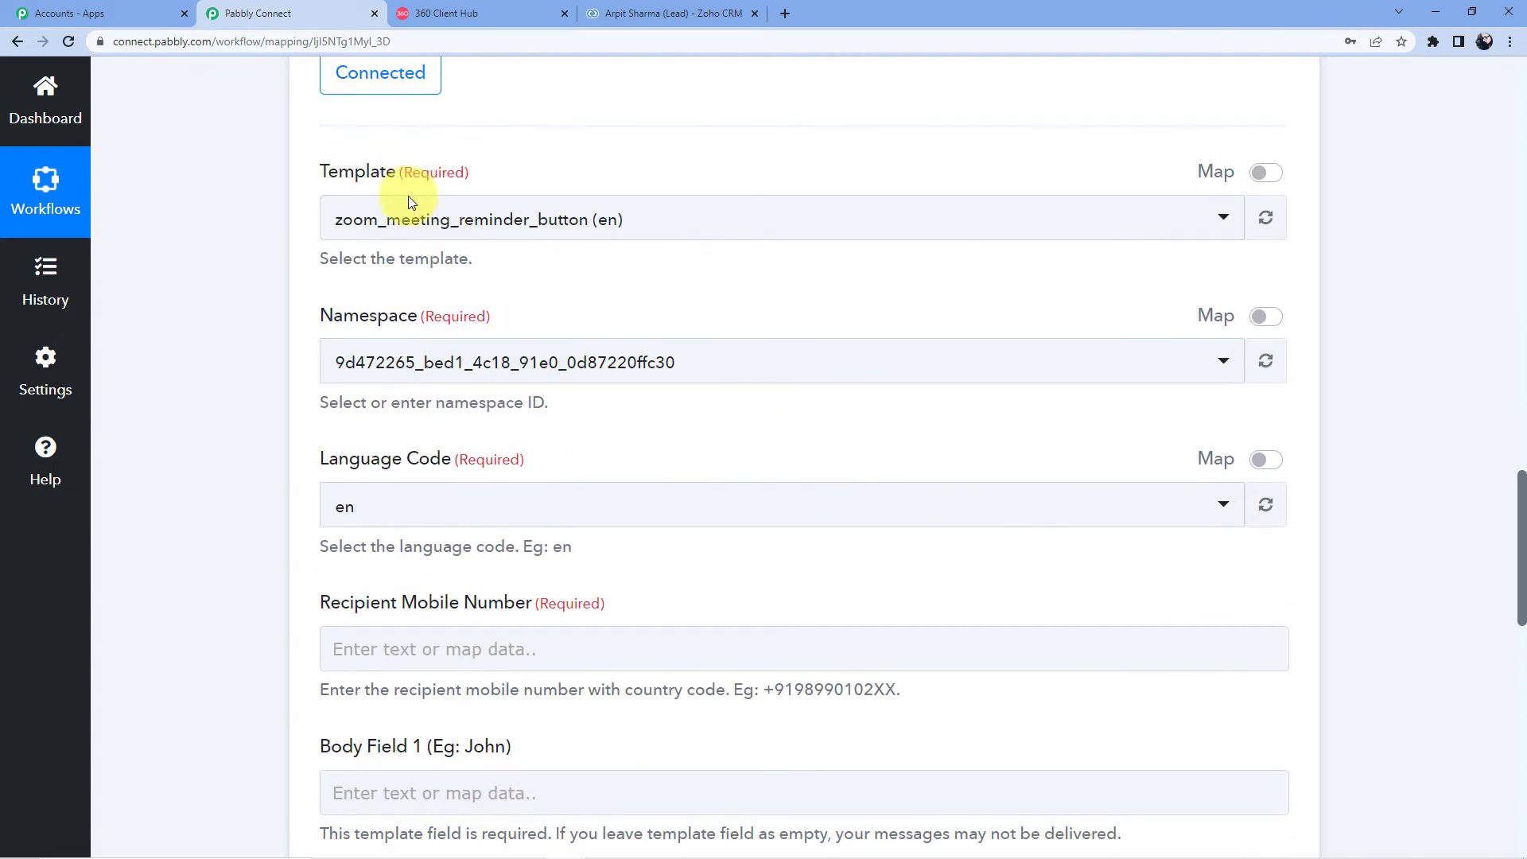
{"action": "scroll", "coordinate": [528, 260], "scroll_direction": "up", "scroll_amount": 2}
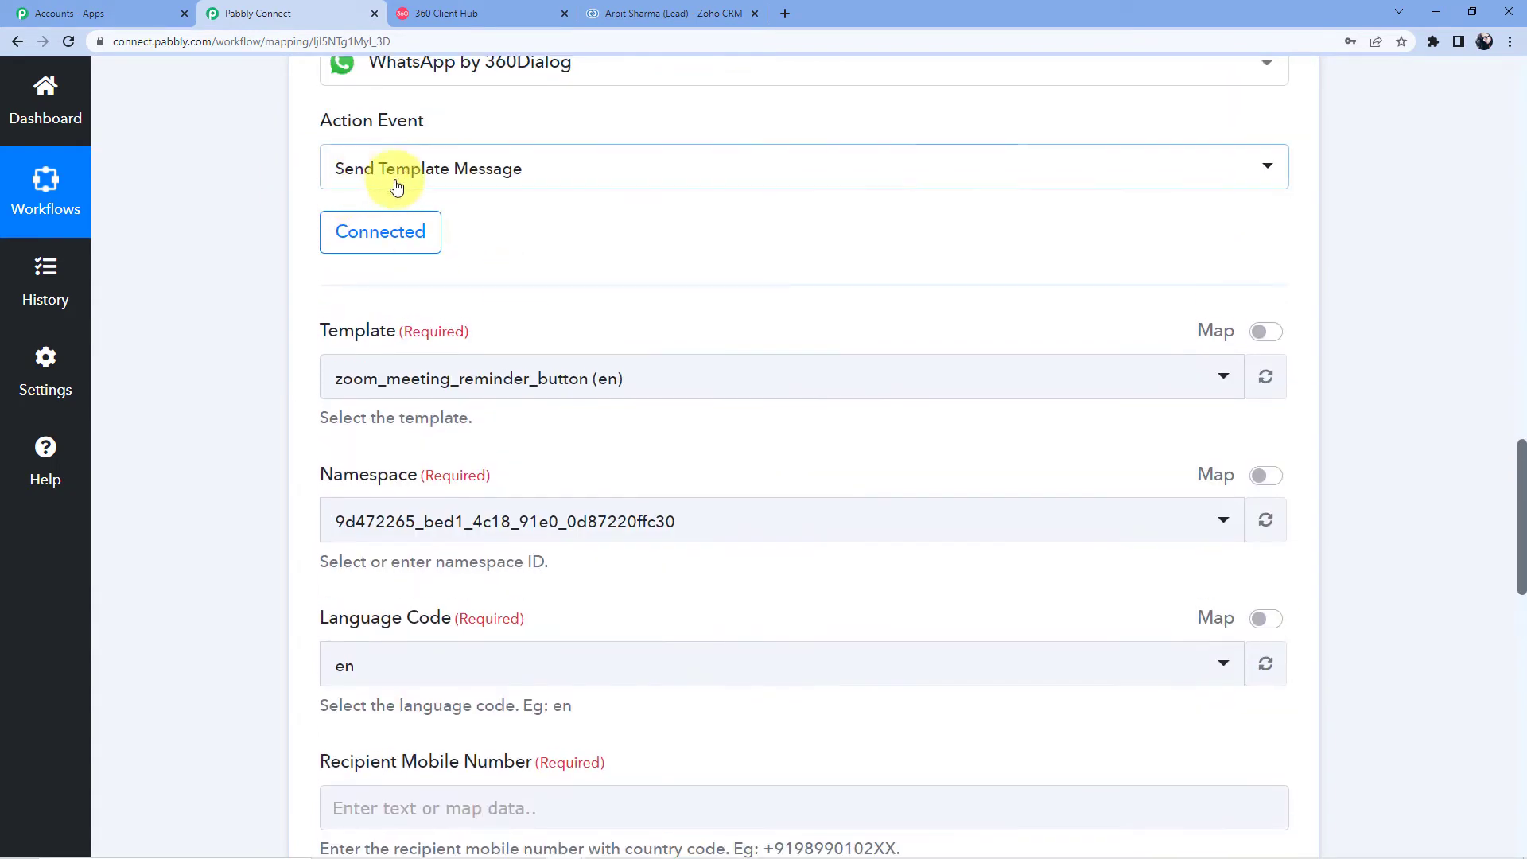
{"action": "left_click", "coordinate": [470, 16]}
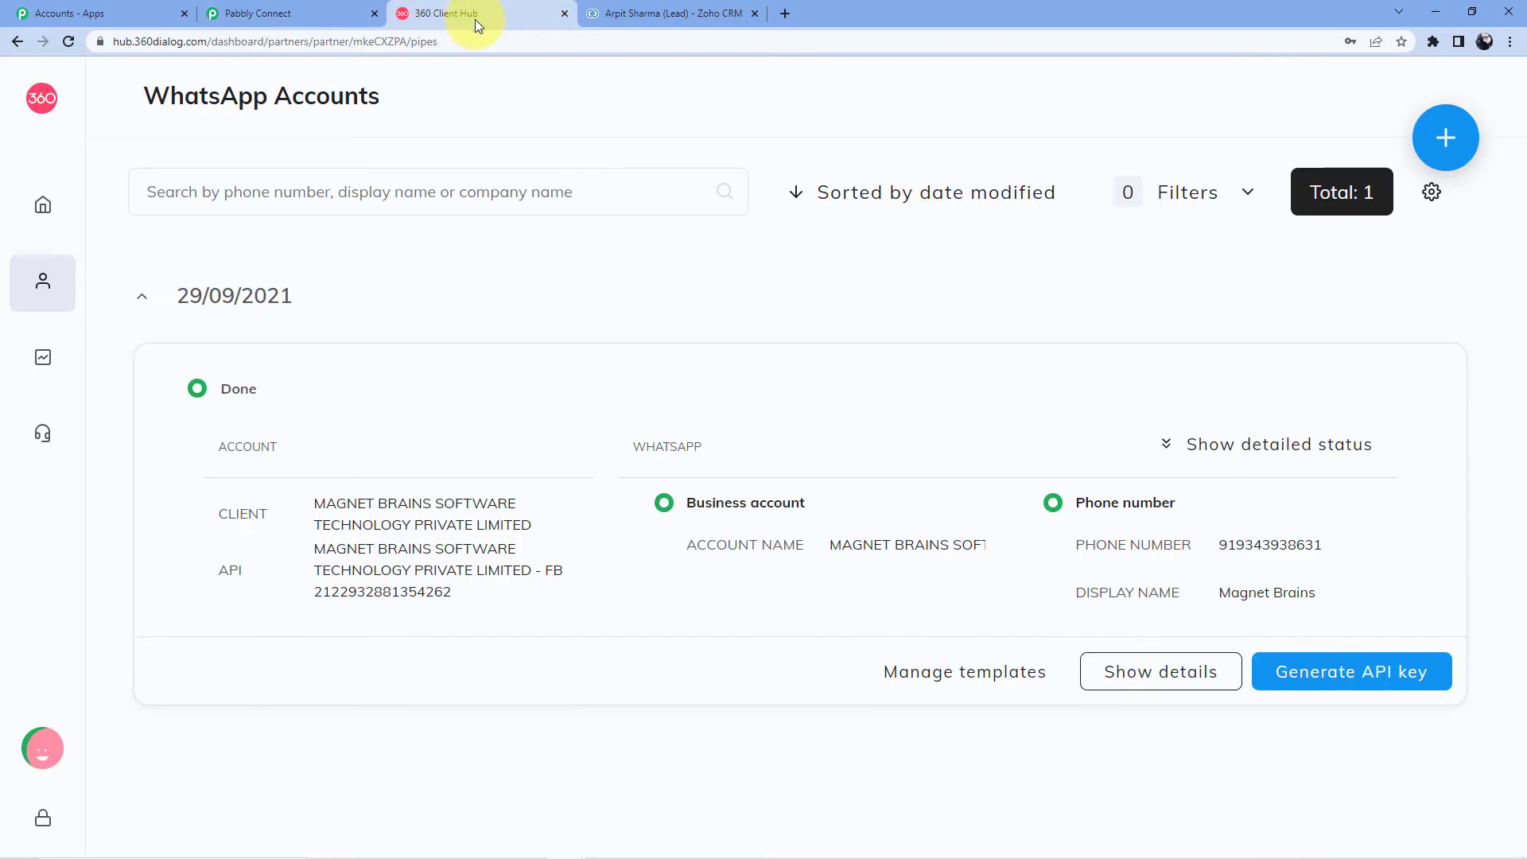
Step: Show the account's message templates and preview the app_eye template
{"action": "left_click", "coordinate": [45, 287]}
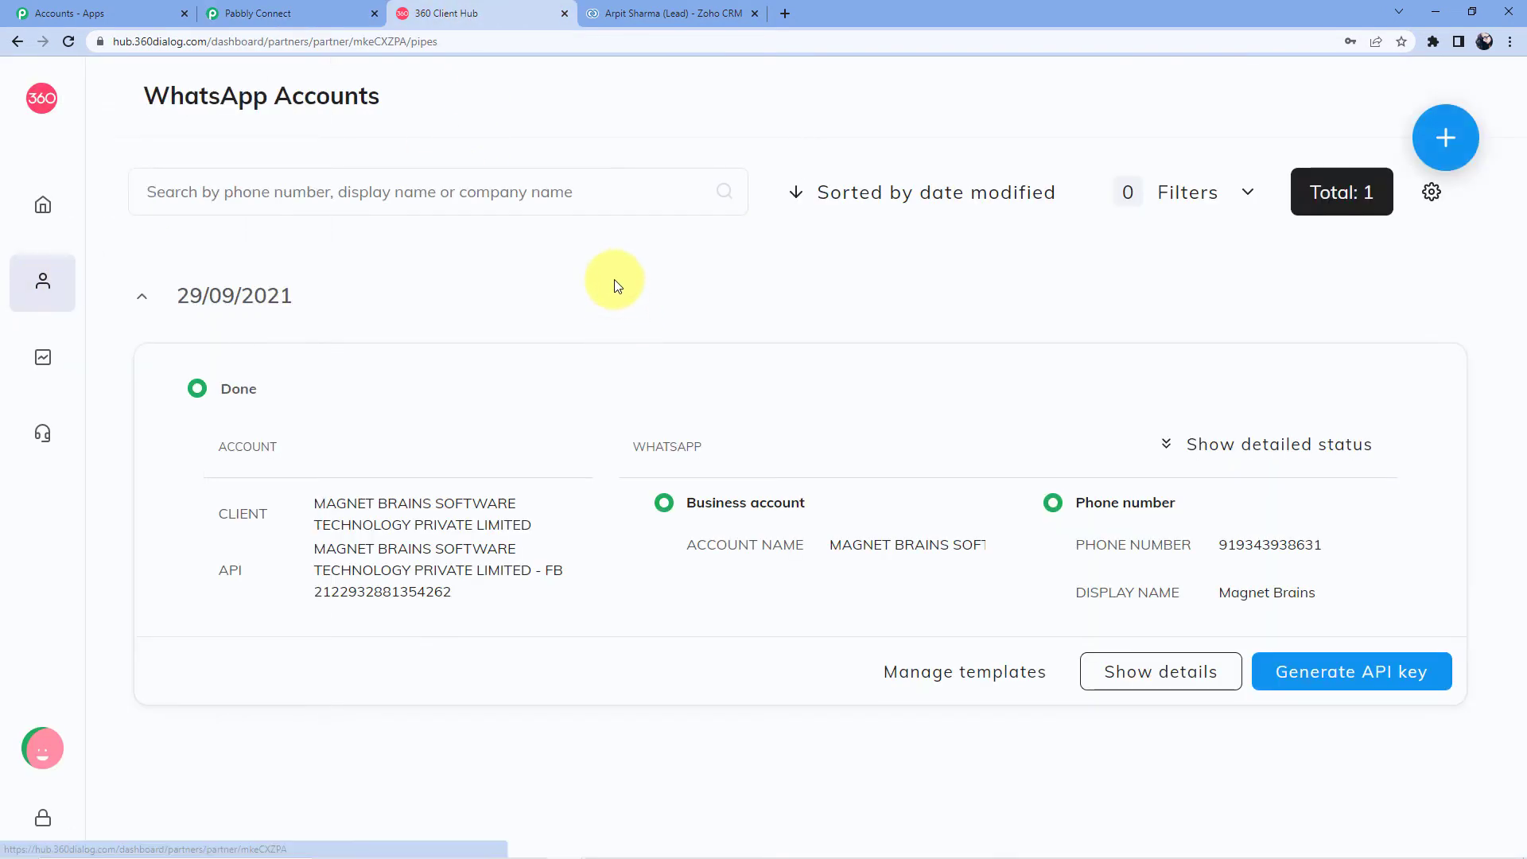
{"action": "left_click", "coordinate": [943, 694]}
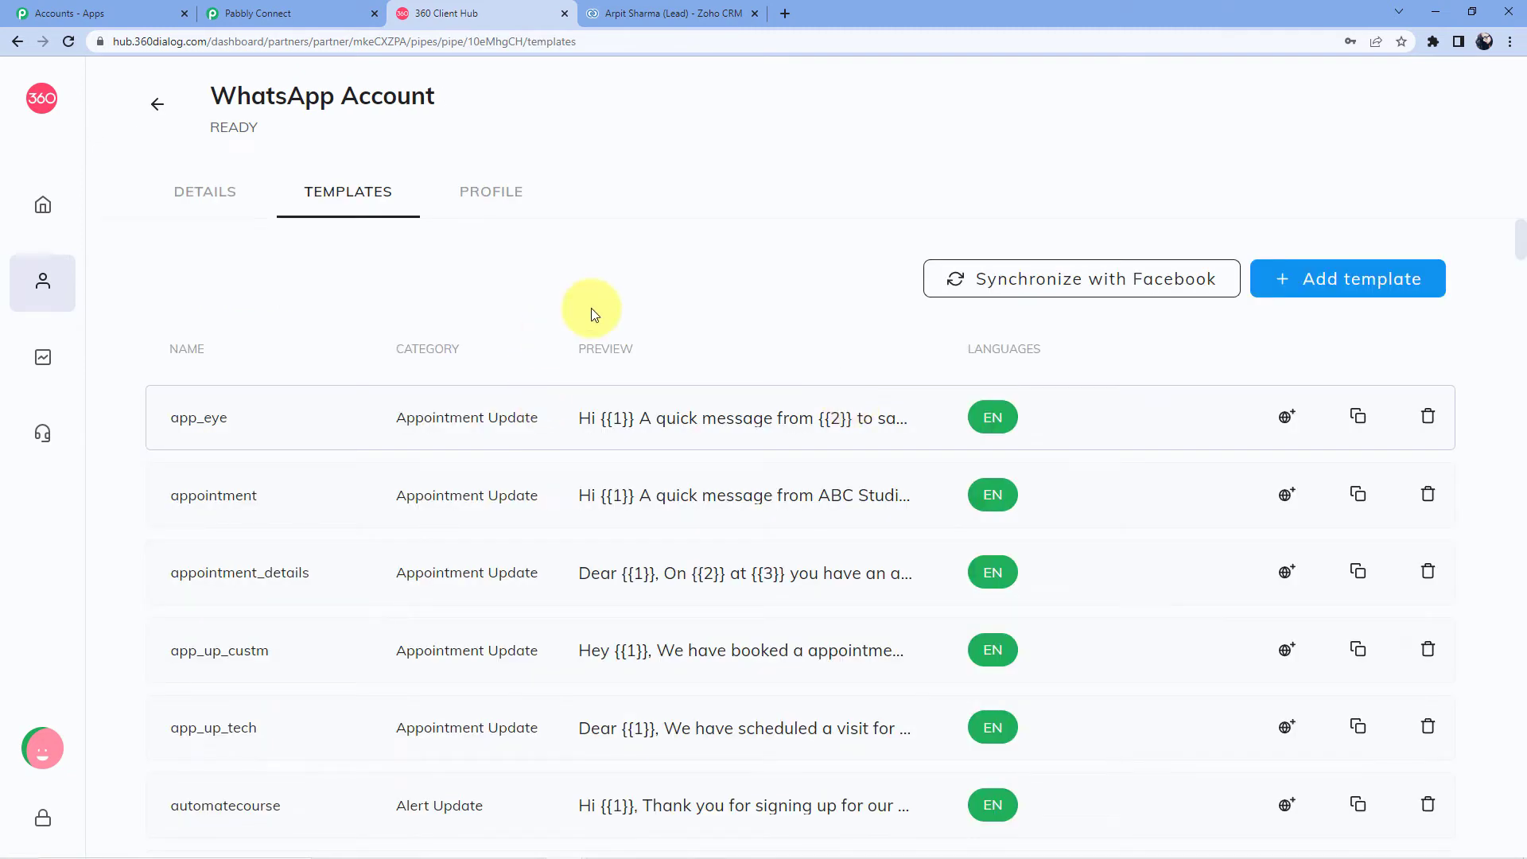
{"action": "scroll", "coordinate": [591, 318], "scroll_direction": "down", "scroll_amount": 1}
{"action": "scroll", "coordinate": [636, 358], "scroll_direction": "down", "scroll_amount": 4}
{"action": "scroll", "coordinate": [699, 518], "scroll_direction": "up", "scroll_amount": 5}
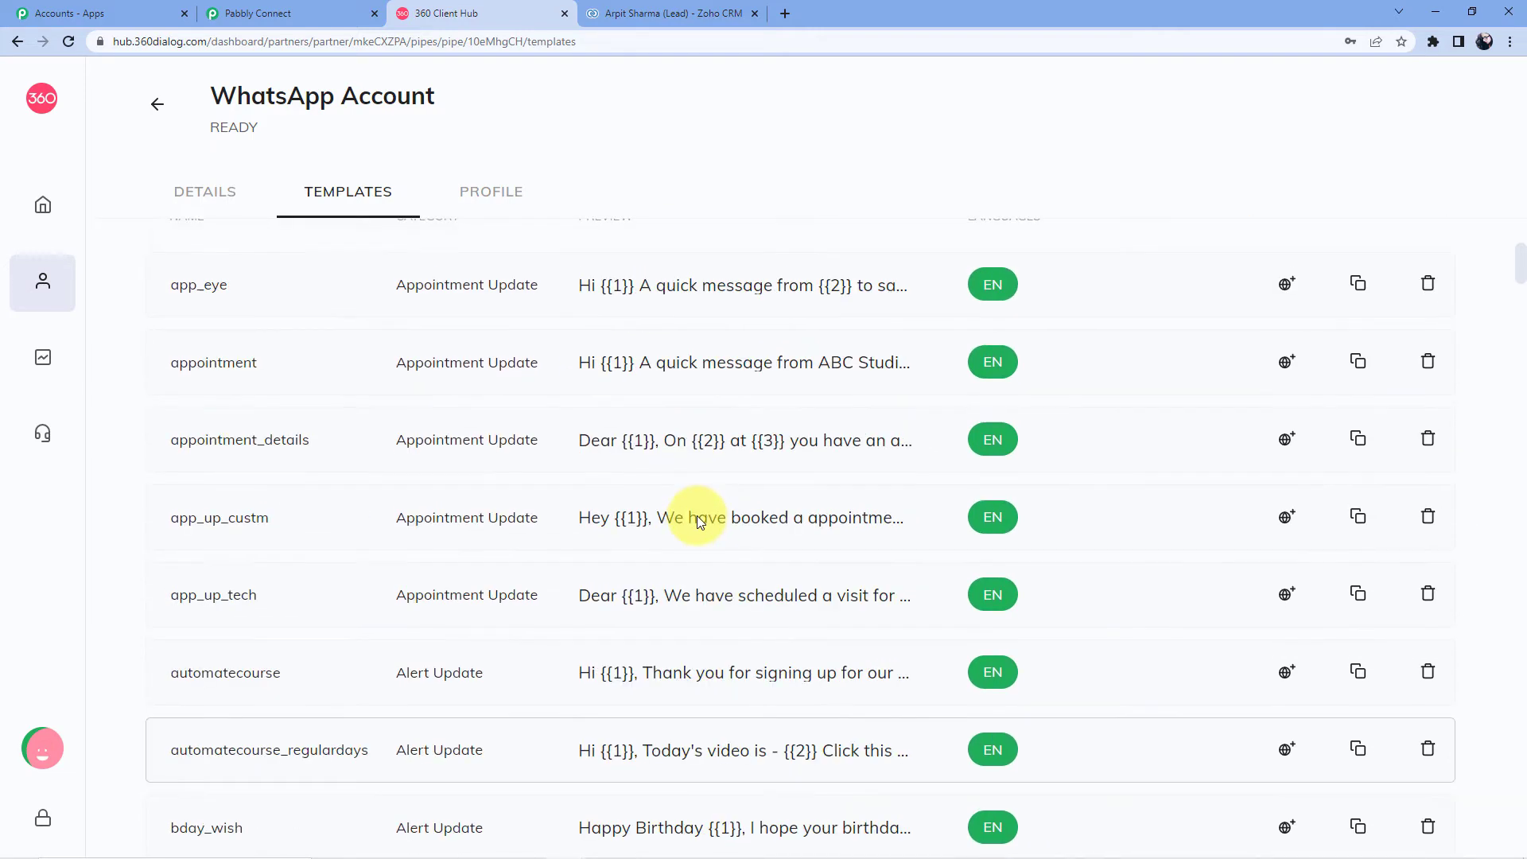
{"action": "left_click", "coordinate": [779, 417]}
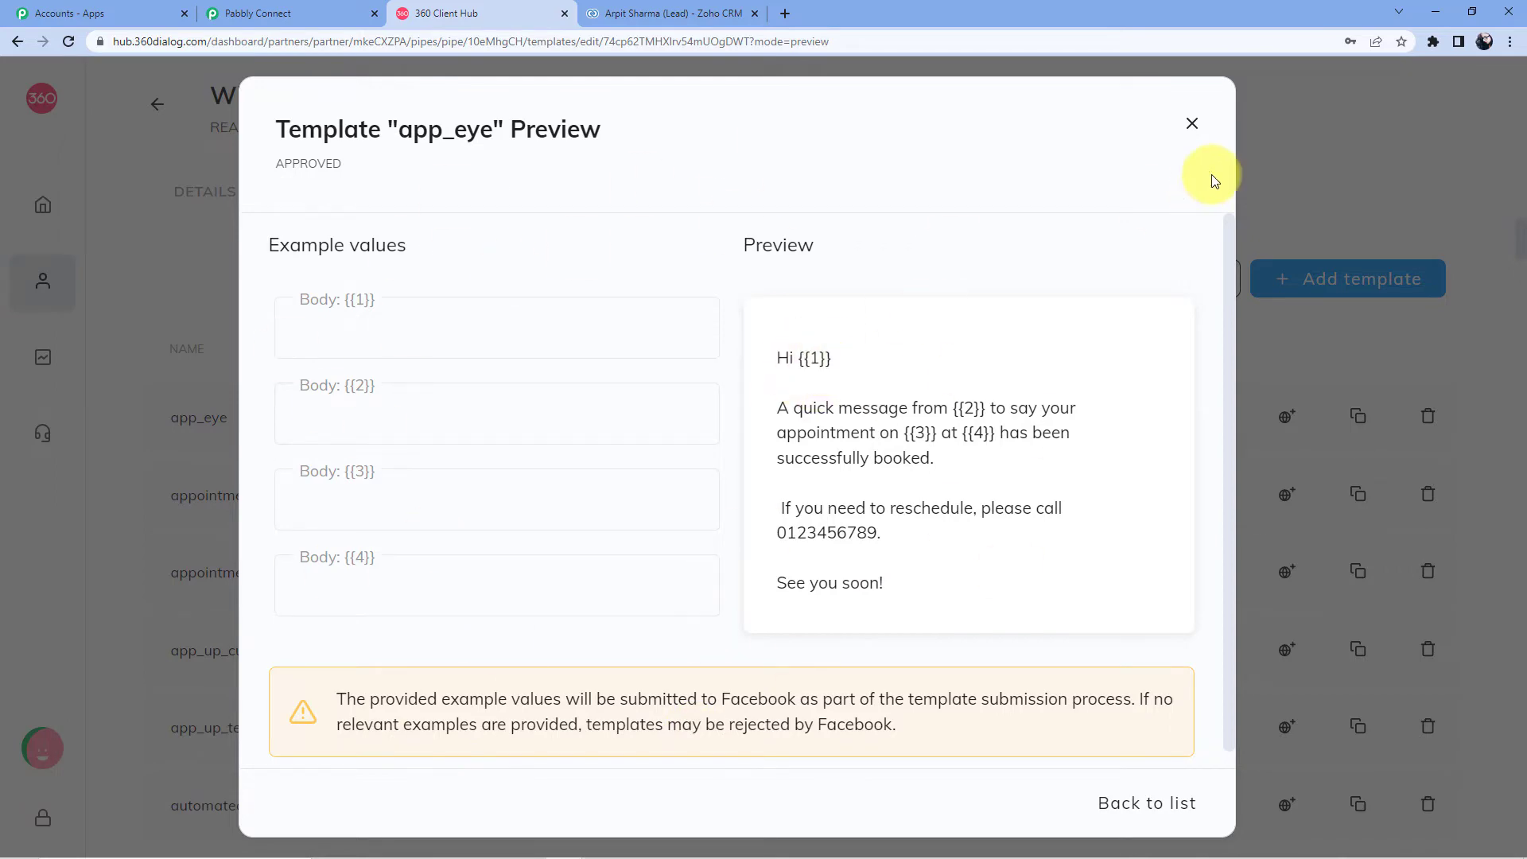
{"action": "left_click", "coordinate": [1191, 129]}
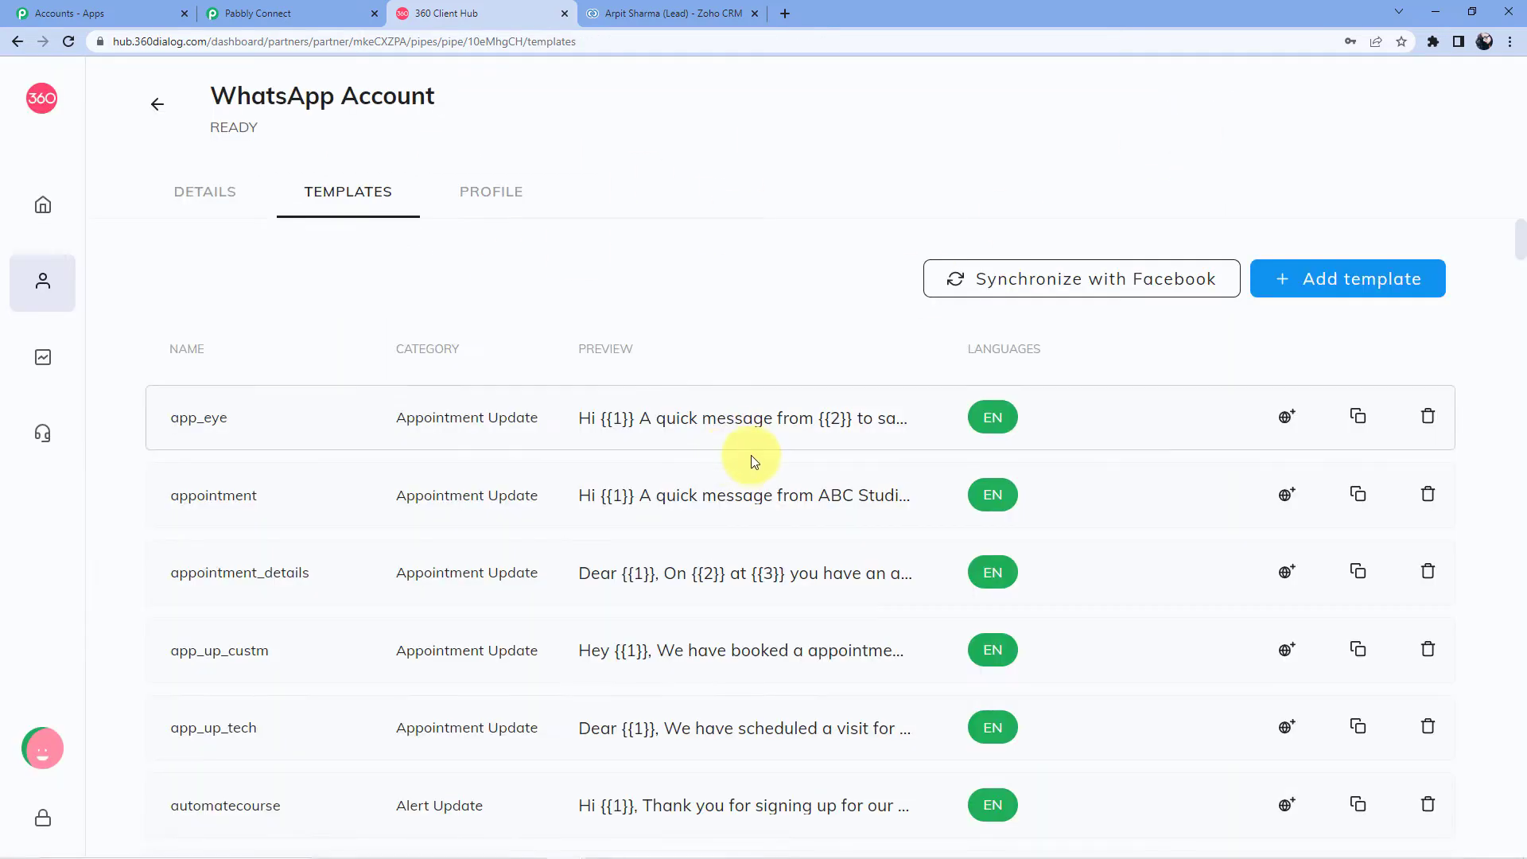
Step: Start a new template in the Client Hub, then go back to Pabbly Connect
{"action": "scroll", "coordinate": [750, 446], "scroll_direction": "down", "scroll_amount": 10}
{"action": "scroll", "coordinate": [753, 465], "scroll_direction": "down", "scroll_amount": 6}
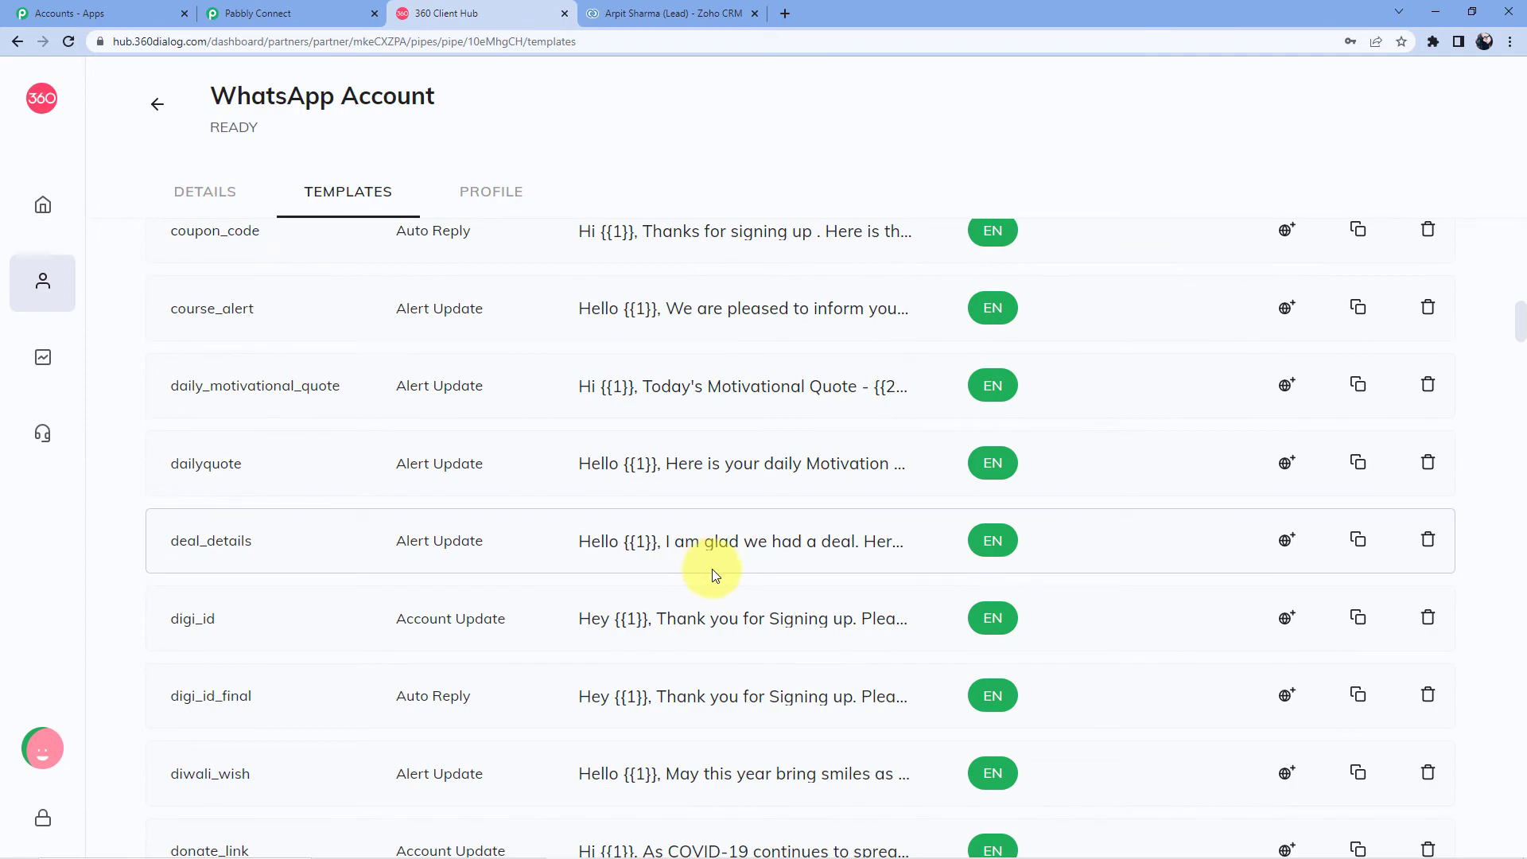
{"action": "scroll", "coordinate": [710, 566], "scroll_direction": "down", "scroll_amount": 10}
{"action": "scroll", "coordinate": [711, 572], "scroll_direction": "up", "scroll_amount": 18}
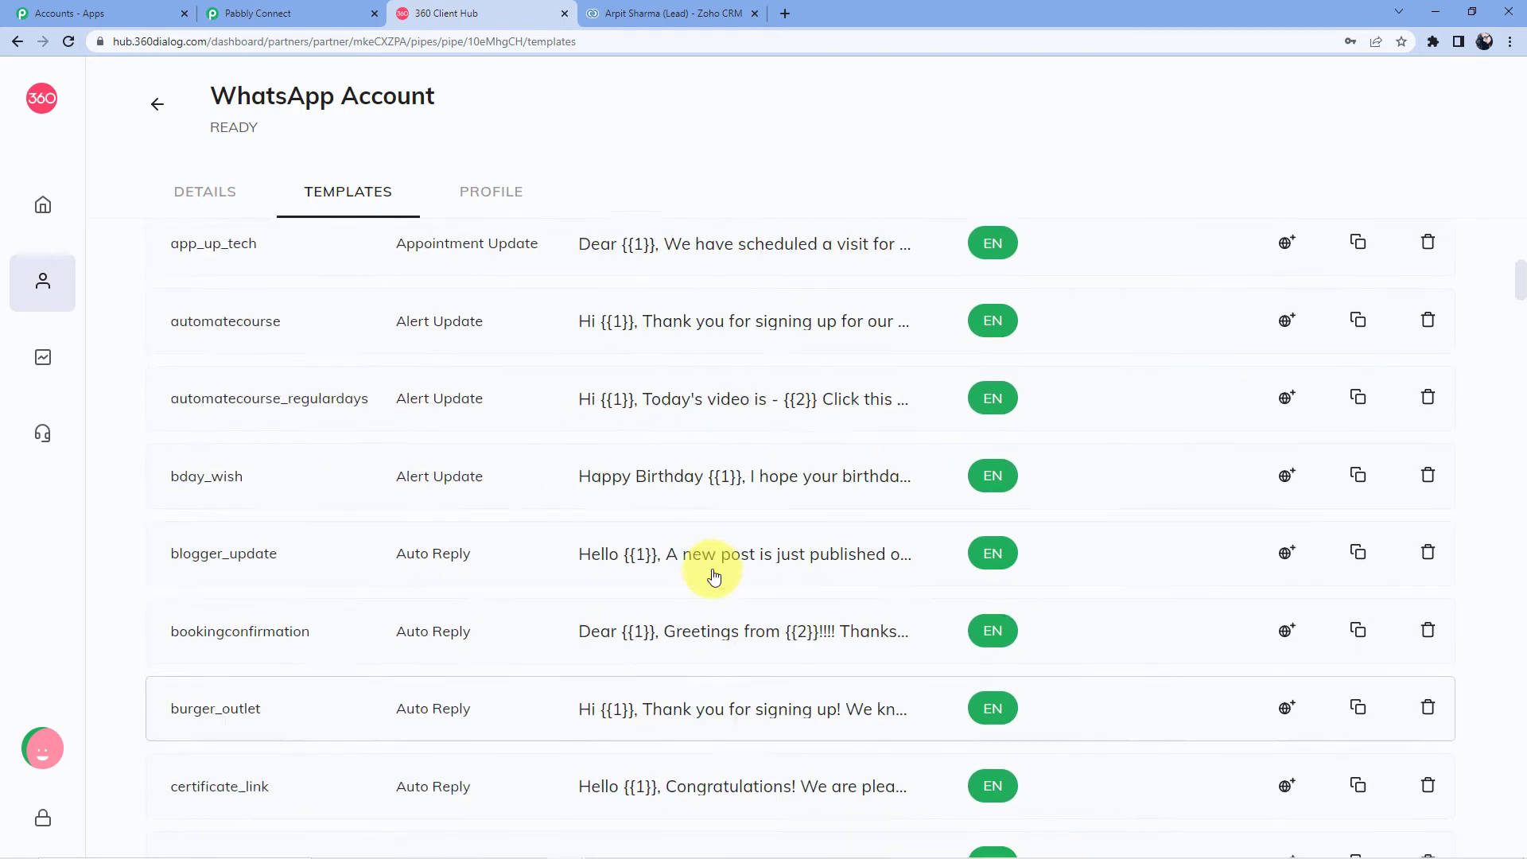
{"action": "scroll", "coordinate": [708, 575], "scroll_direction": "up", "scroll_amount": 8}
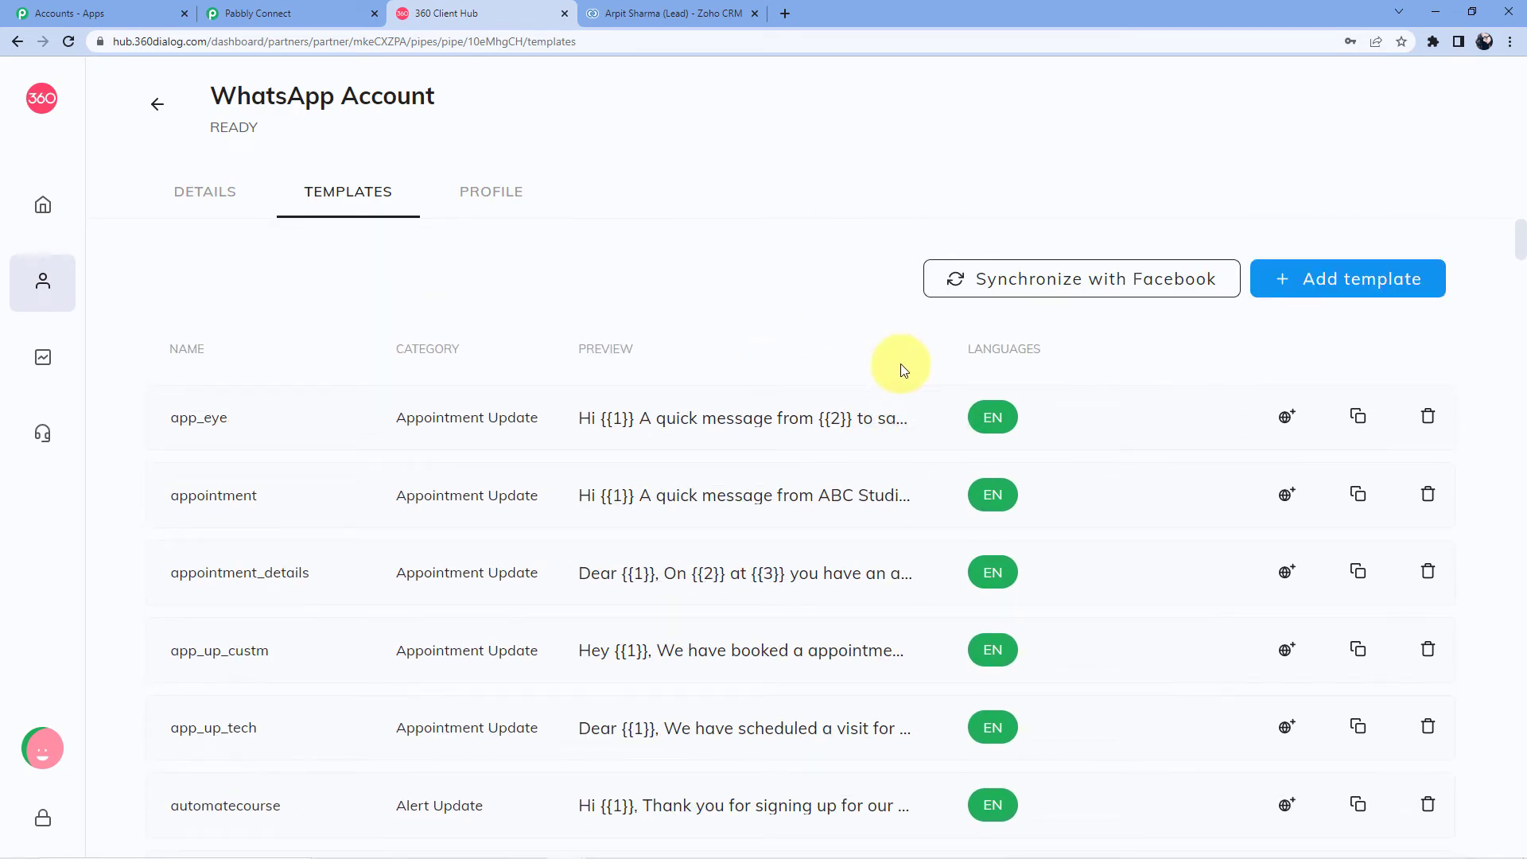
{"action": "left_click", "coordinate": [1341, 291]}
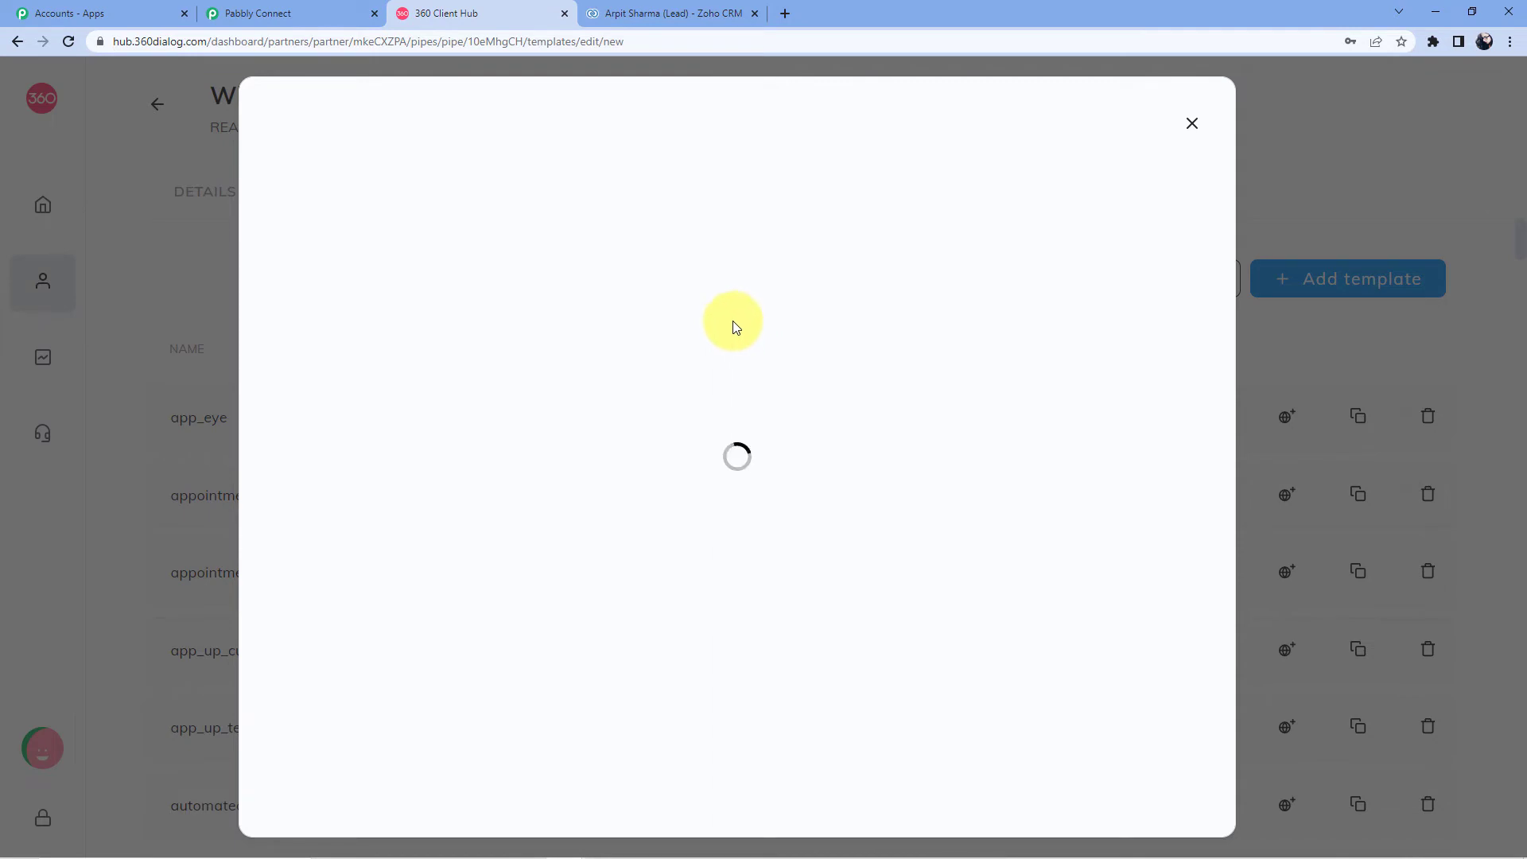
{"action": "left_click", "coordinate": [308, 13]}
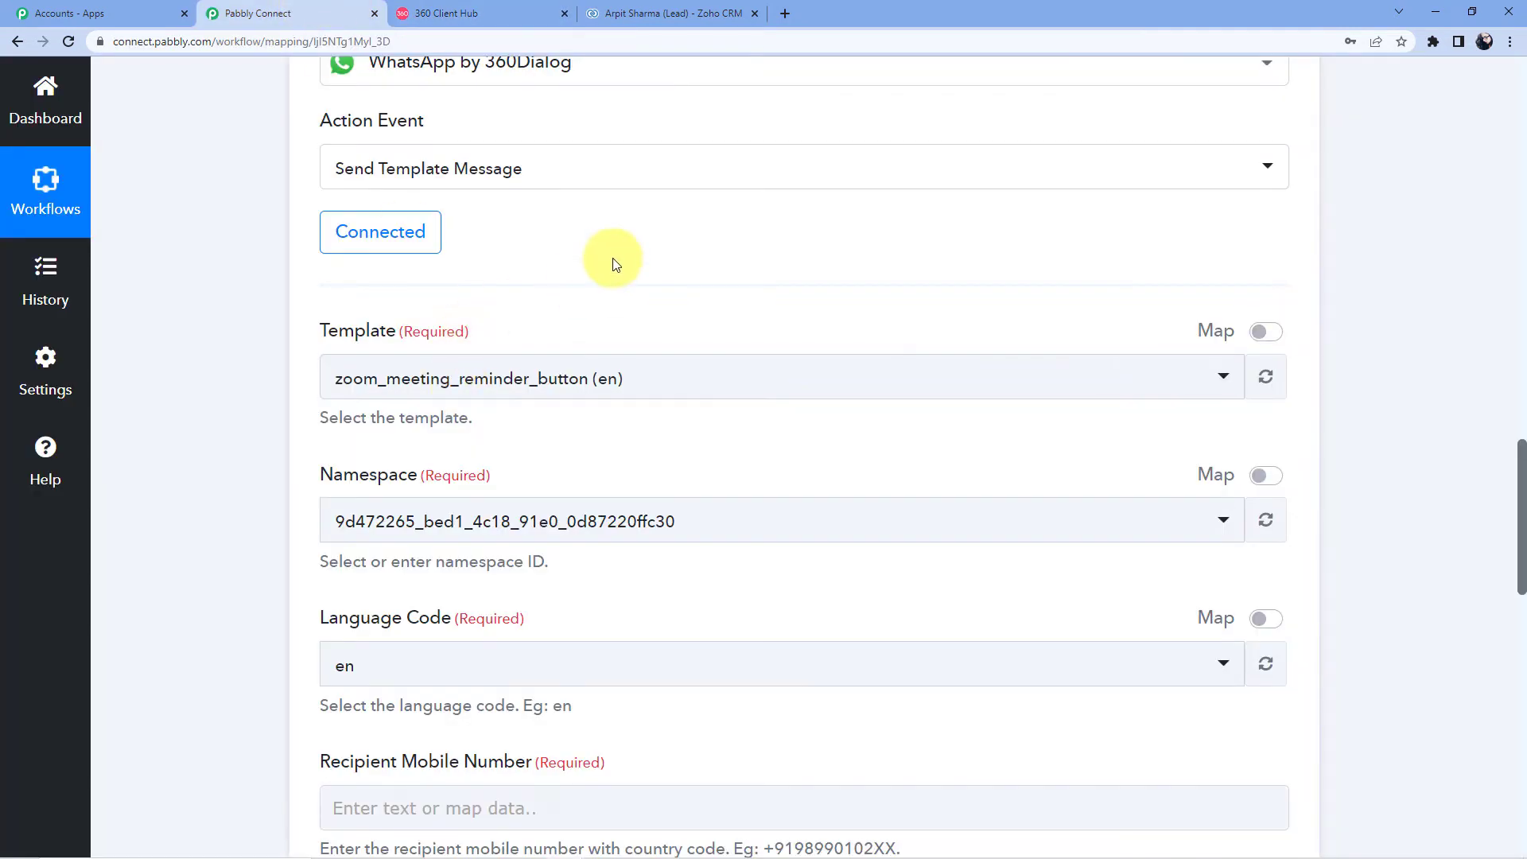
Step: Search the Template list for 'dis' and select form_discord (en)
{"action": "scroll", "coordinate": [613, 264], "scroll_direction": "down", "scroll_amount": 1}
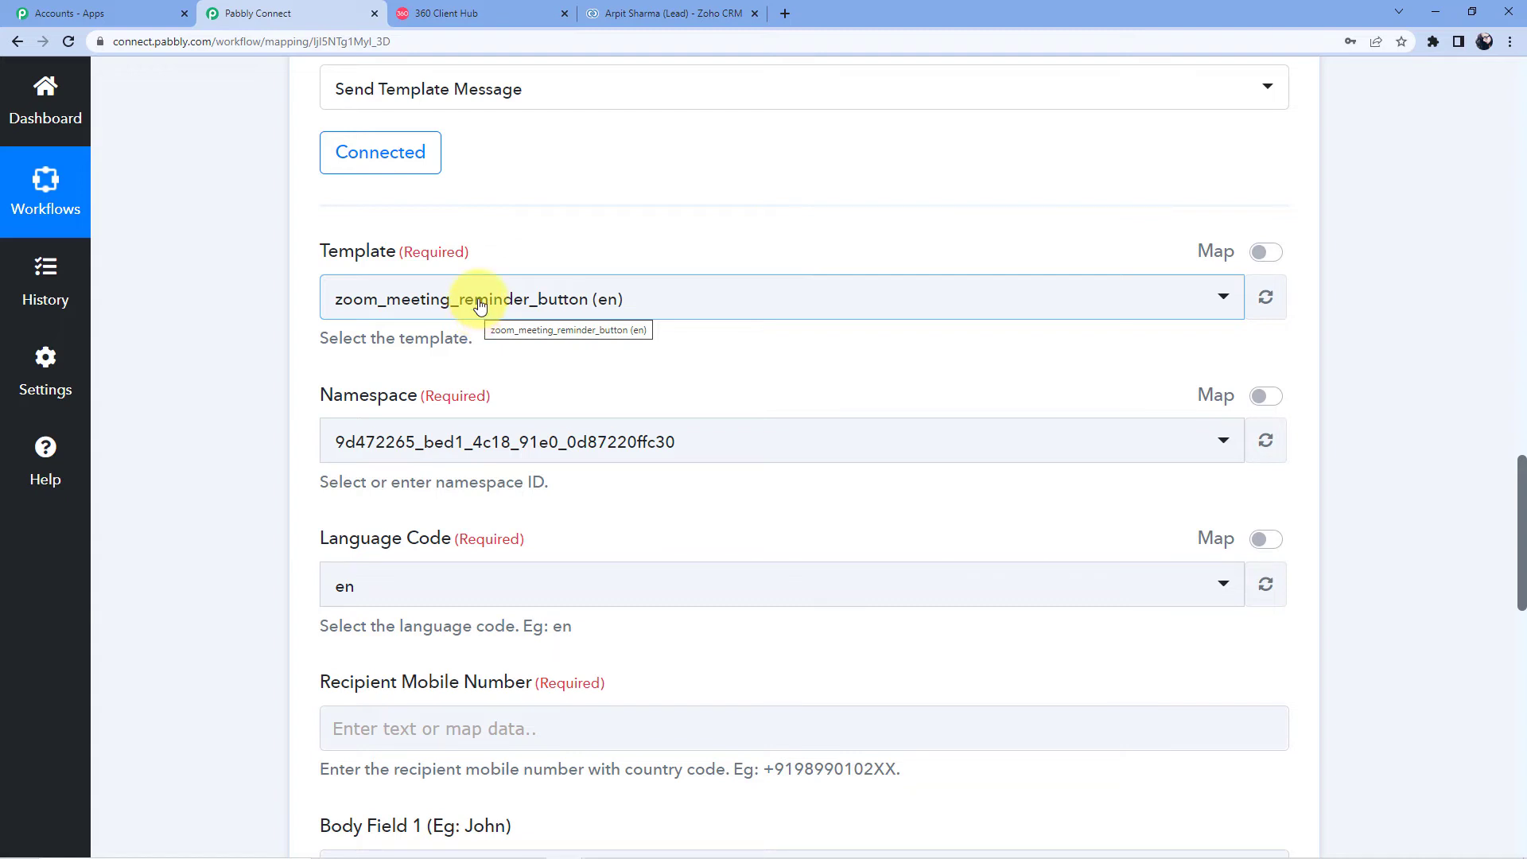
{"action": "scroll", "coordinate": [485, 299], "scroll_direction": "down", "scroll_amount": 3}
{"action": "scroll", "coordinate": [486, 299], "scroll_direction": "up", "scroll_amount": 3}
{"action": "left_click", "coordinate": [485, 298]}
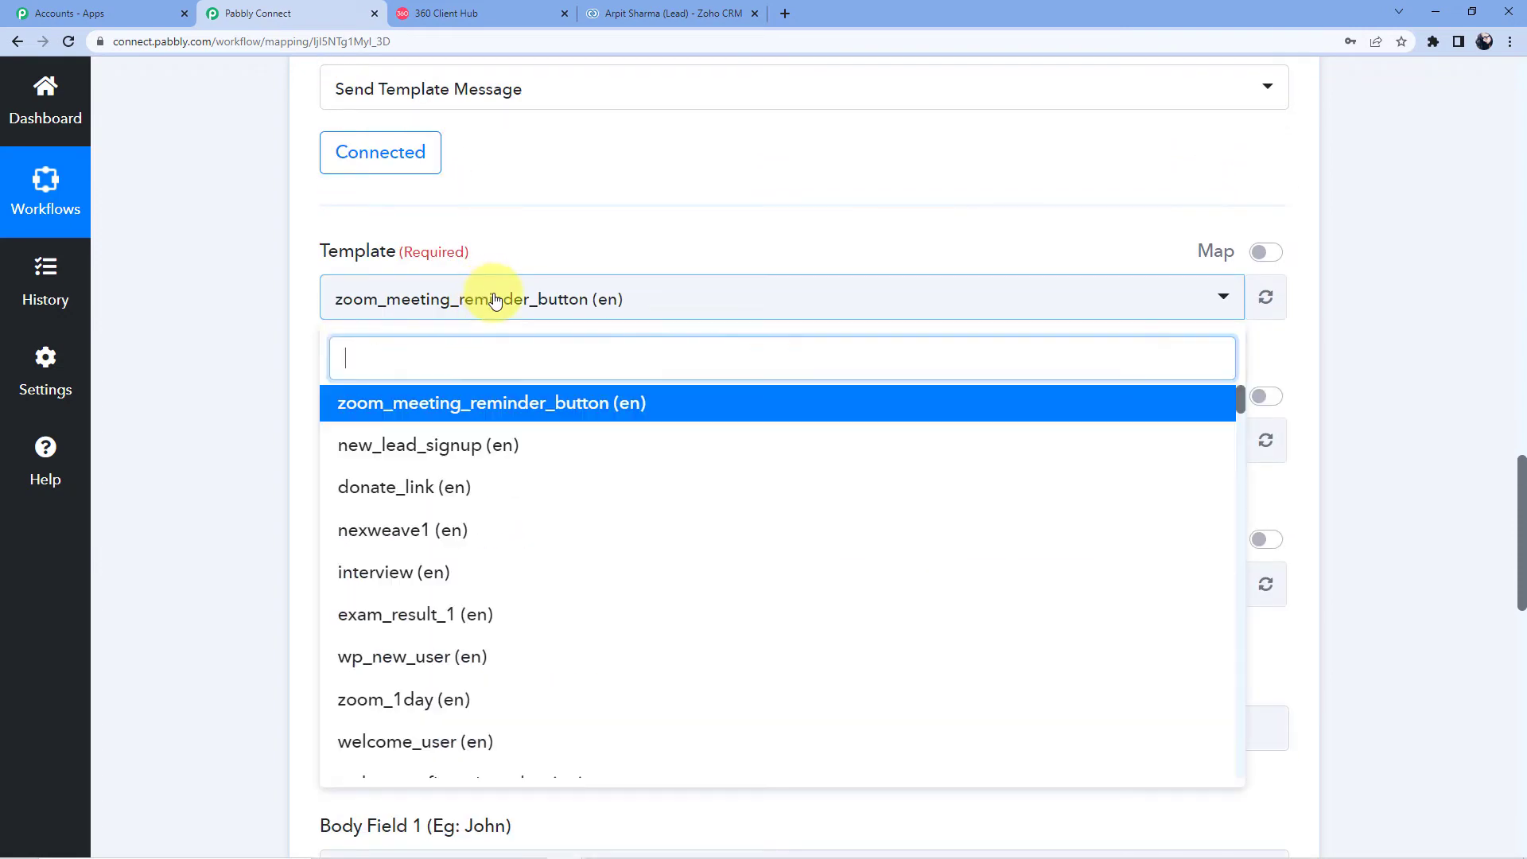
{"action": "type", "text": "discord"}
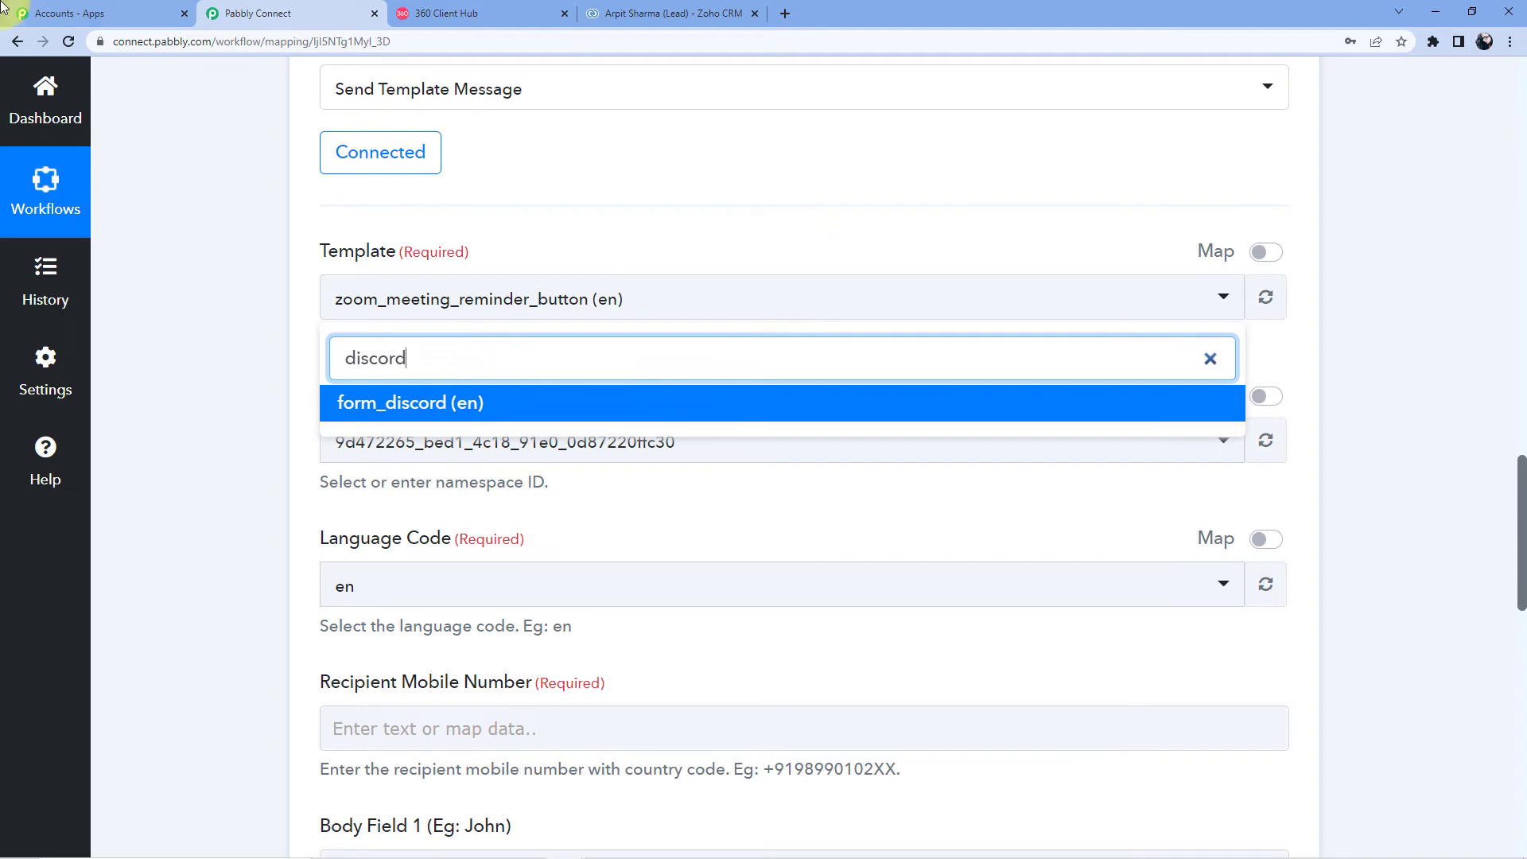
{"action": "left_click", "coordinate": [449, 402]}
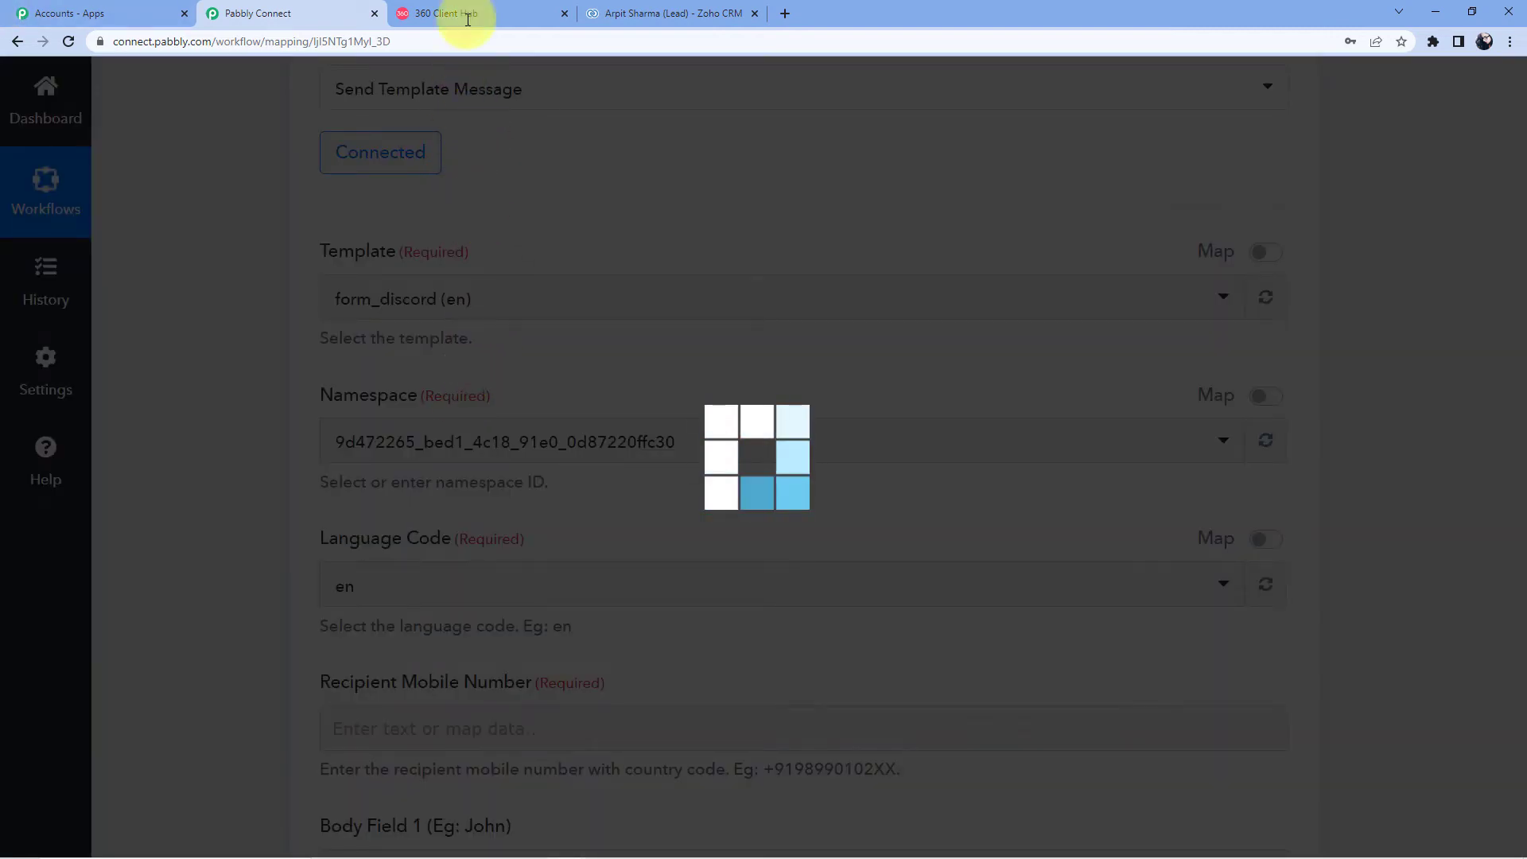
Step: Leave template type as Standard (text only), discard the new template, and search the page
{"action": "left_click", "coordinate": [469, 11]}
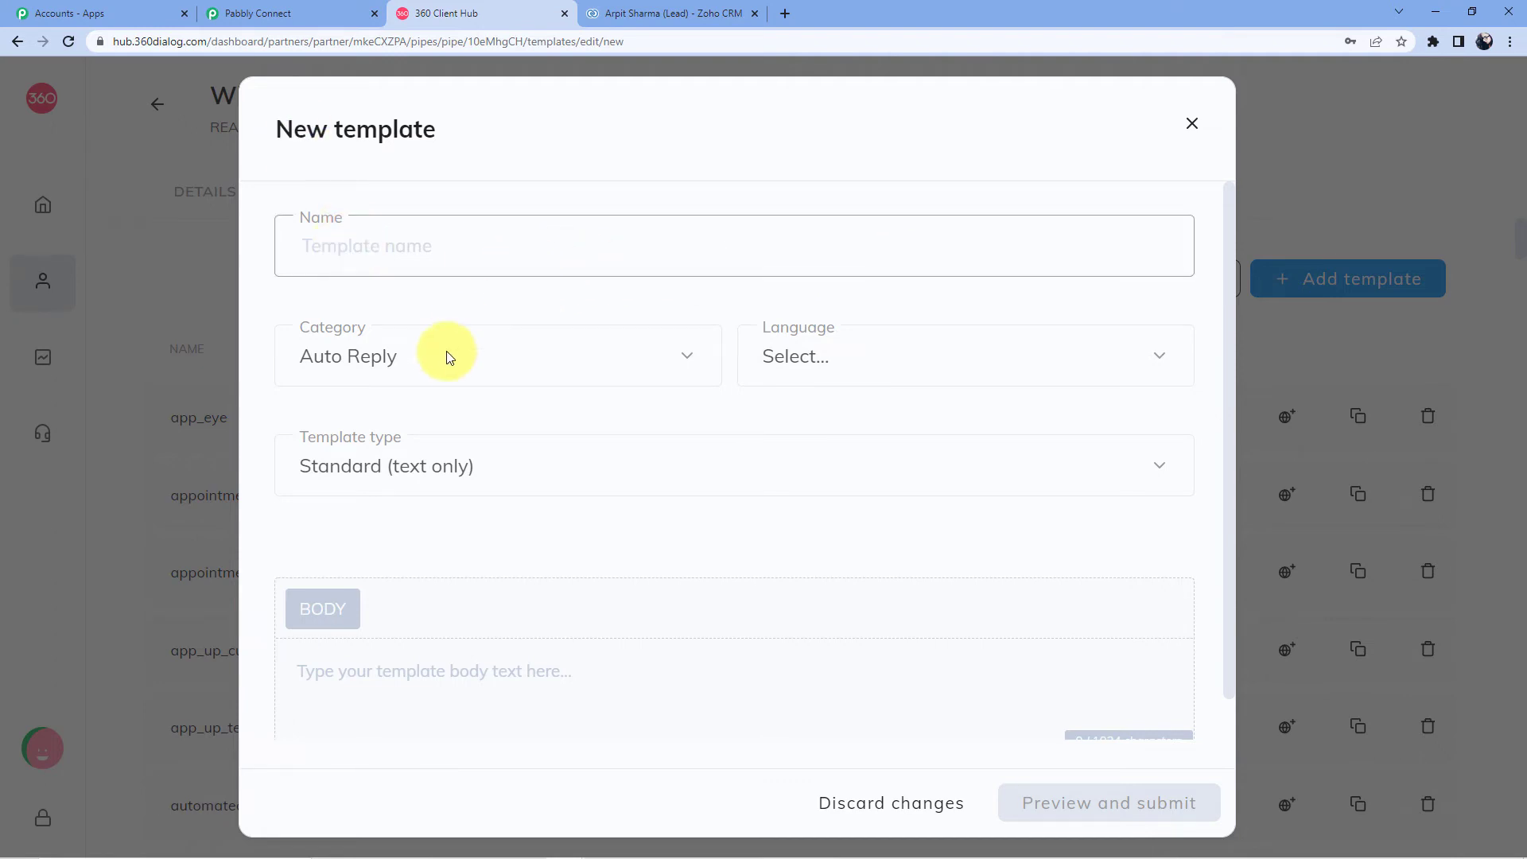
{"action": "scroll", "coordinate": [358, 334], "scroll_direction": "down", "scroll_amount": 1}
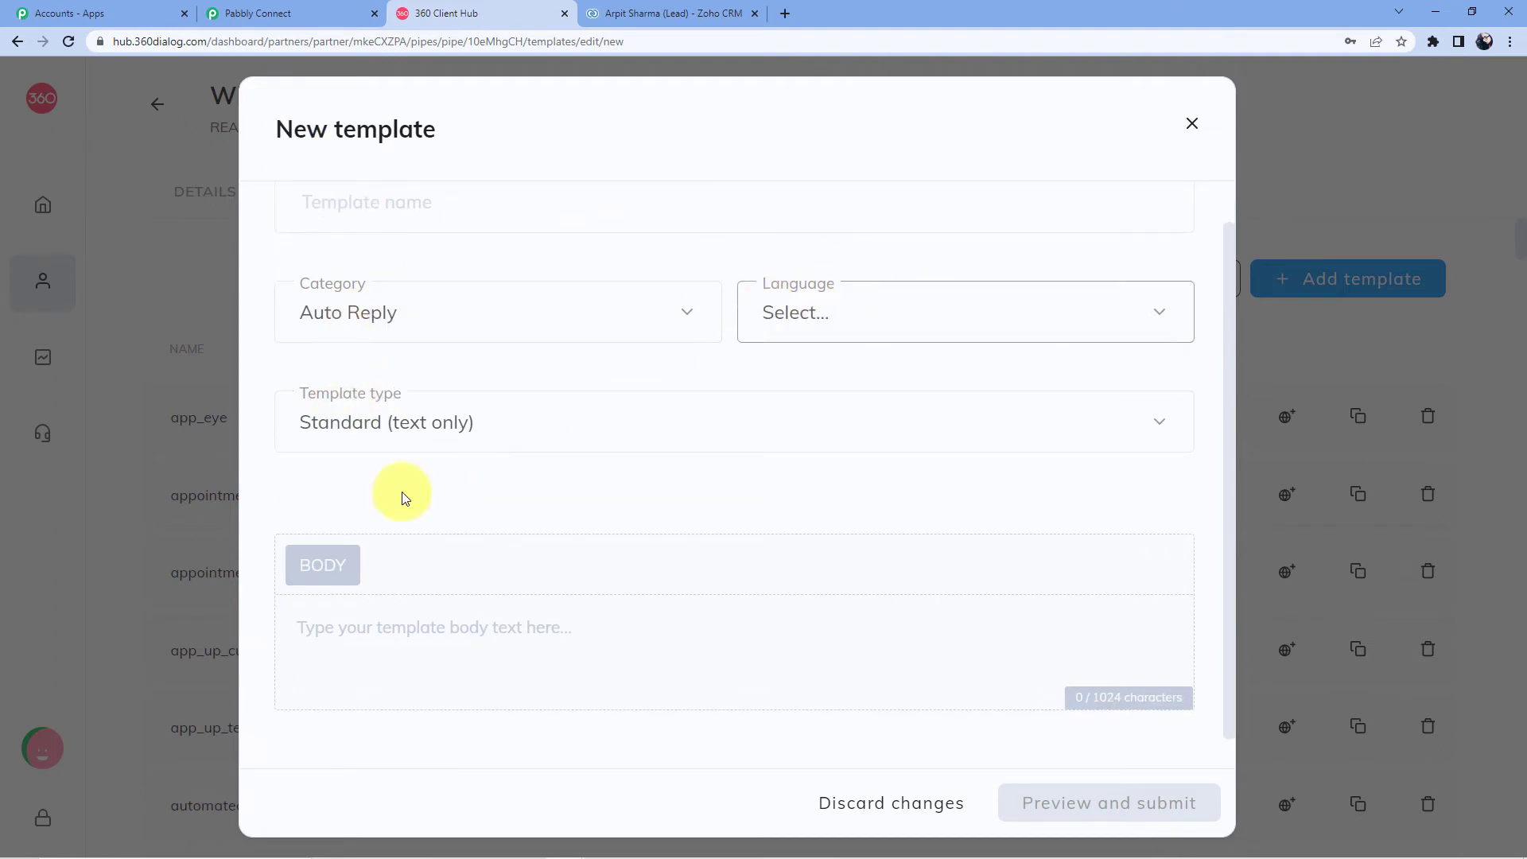
{"action": "left_click", "coordinate": [340, 425]}
{"action": "left_click", "coordinate": [417, 423]}
{"action": "left_click", "coordinate": [417, 423]}
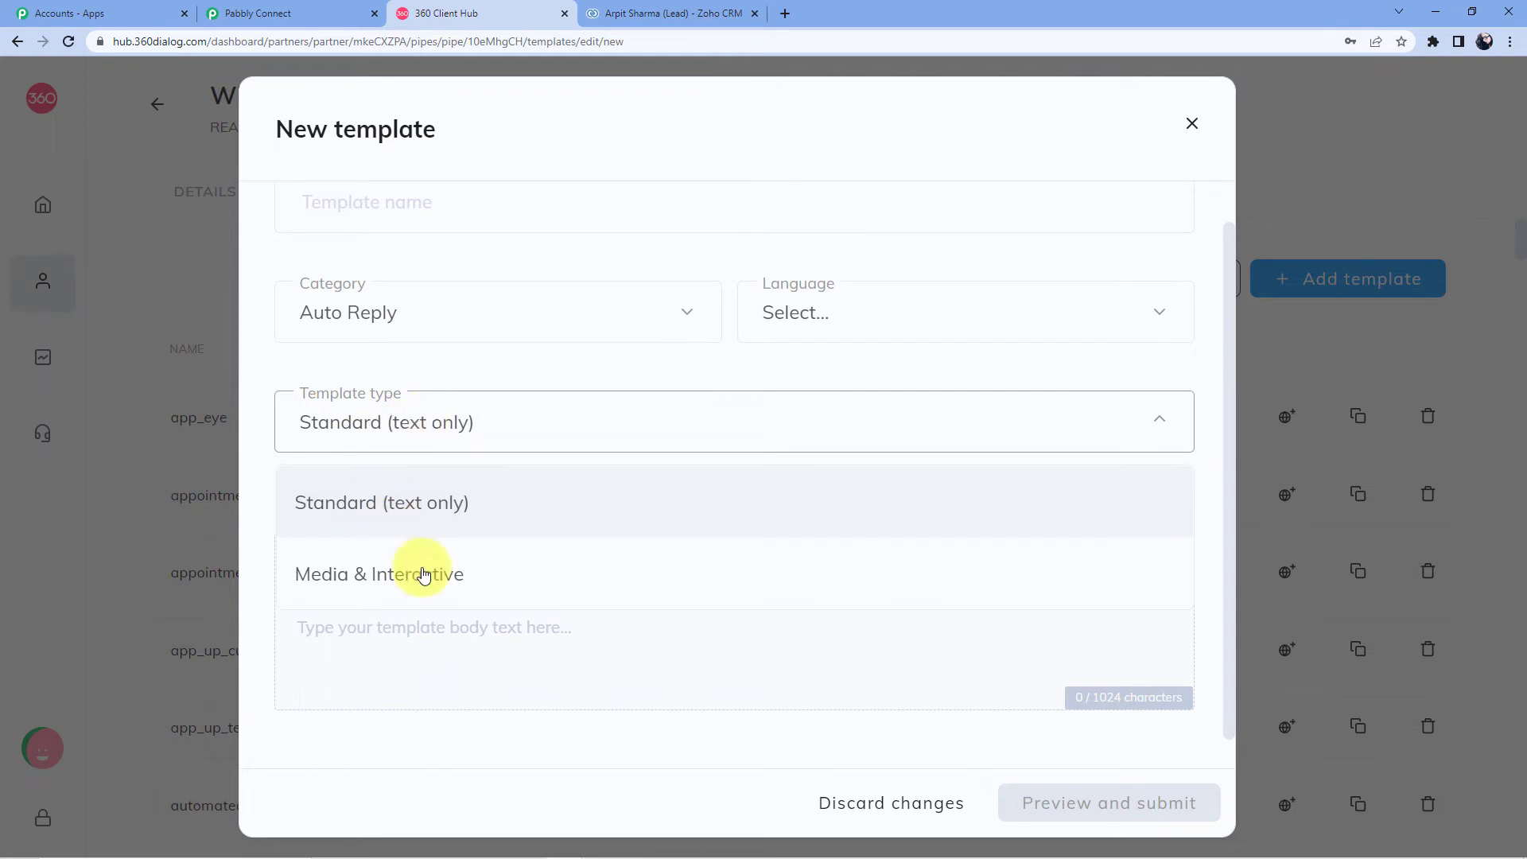
{"action": "left_click", "coordinate": [417, 375]}
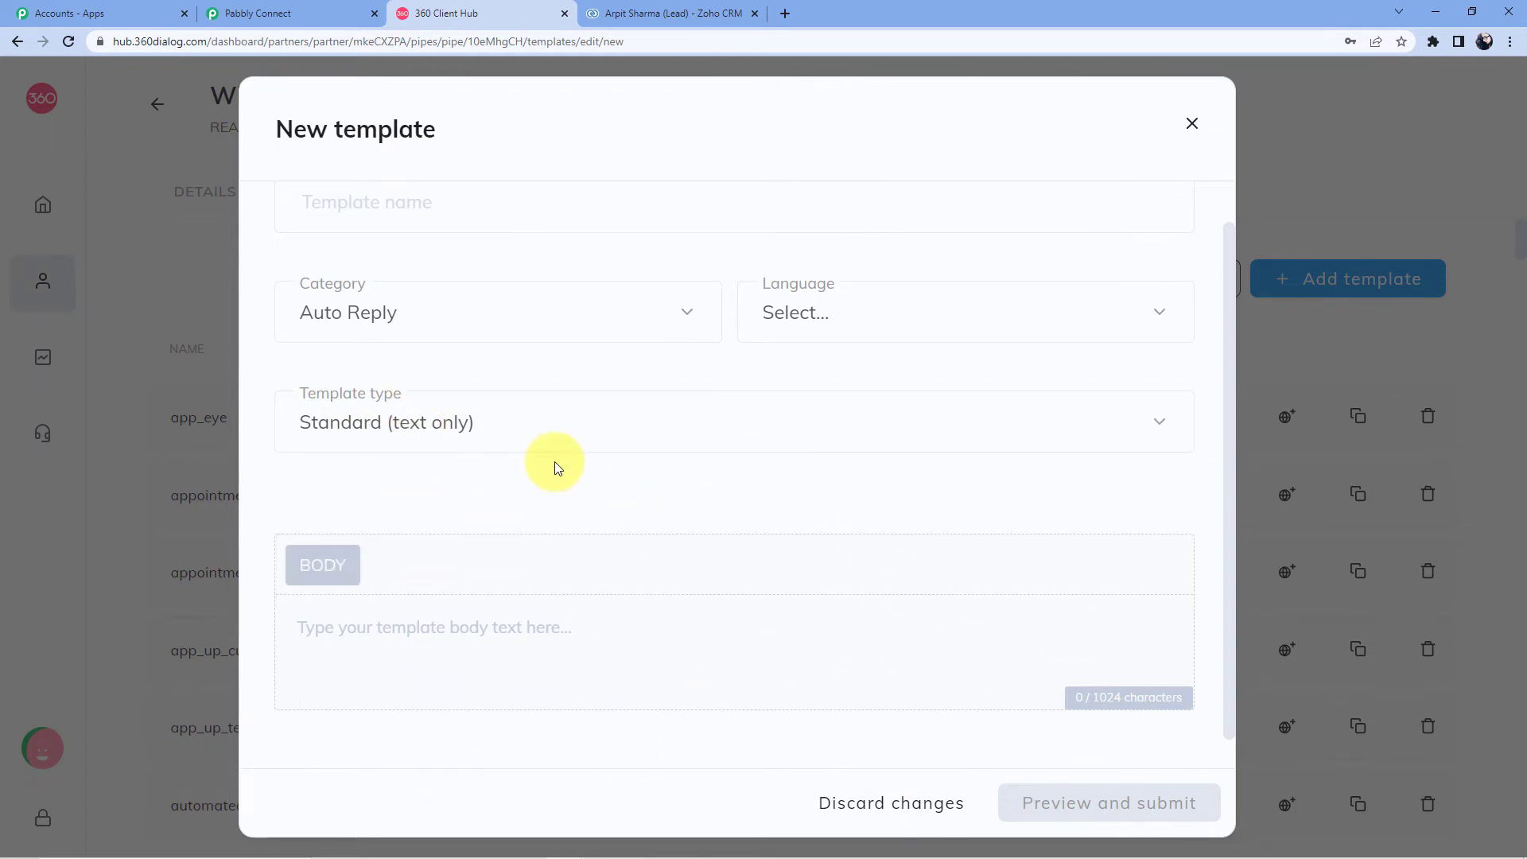
{"action": "left_click", "coordinate": [1191, 123]}
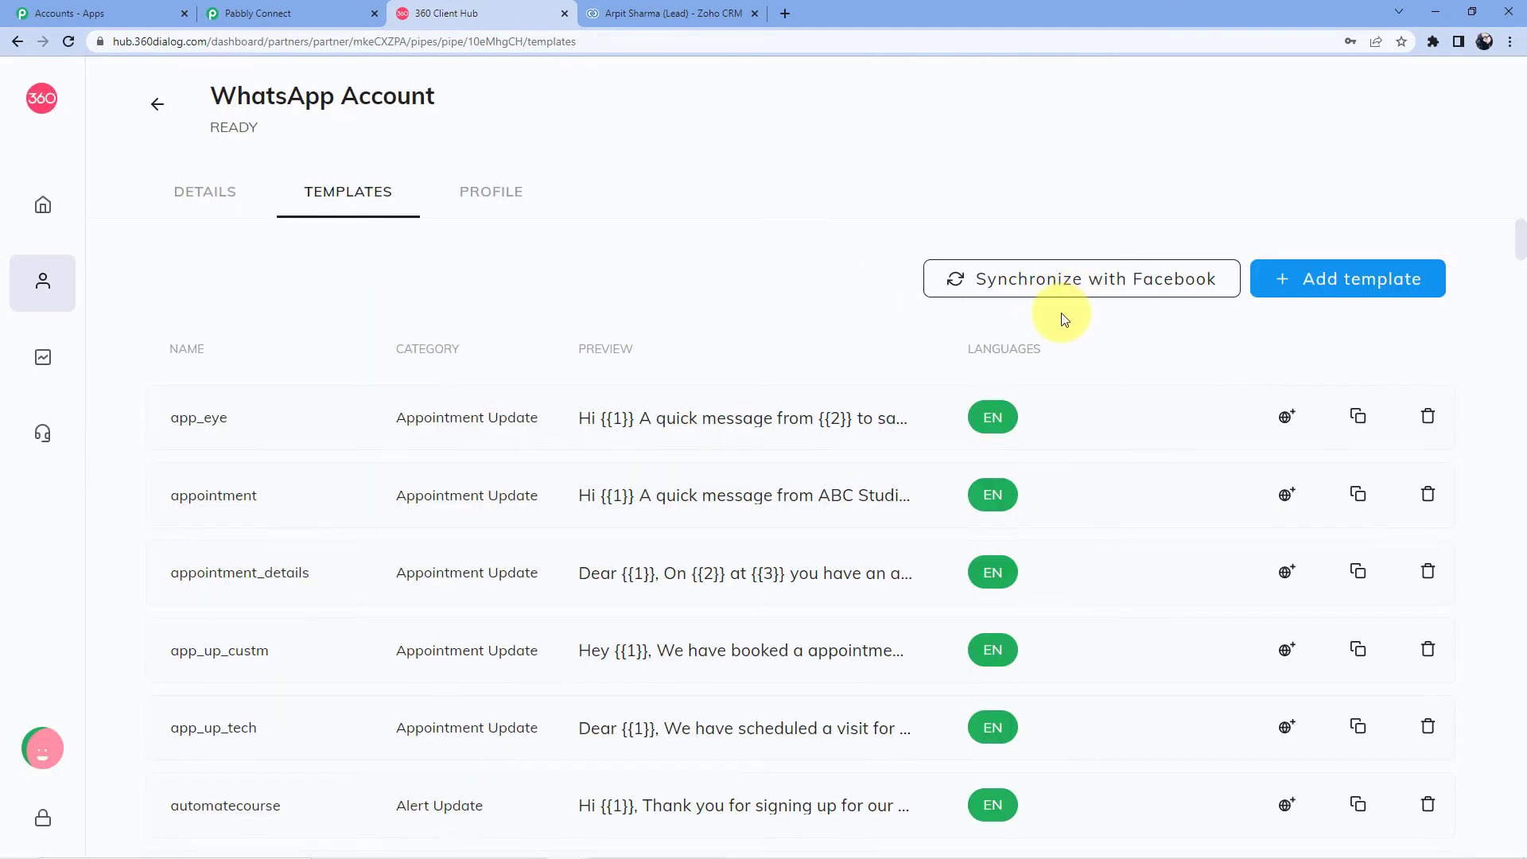
{"action": "key", "text": "ctrl+f"}
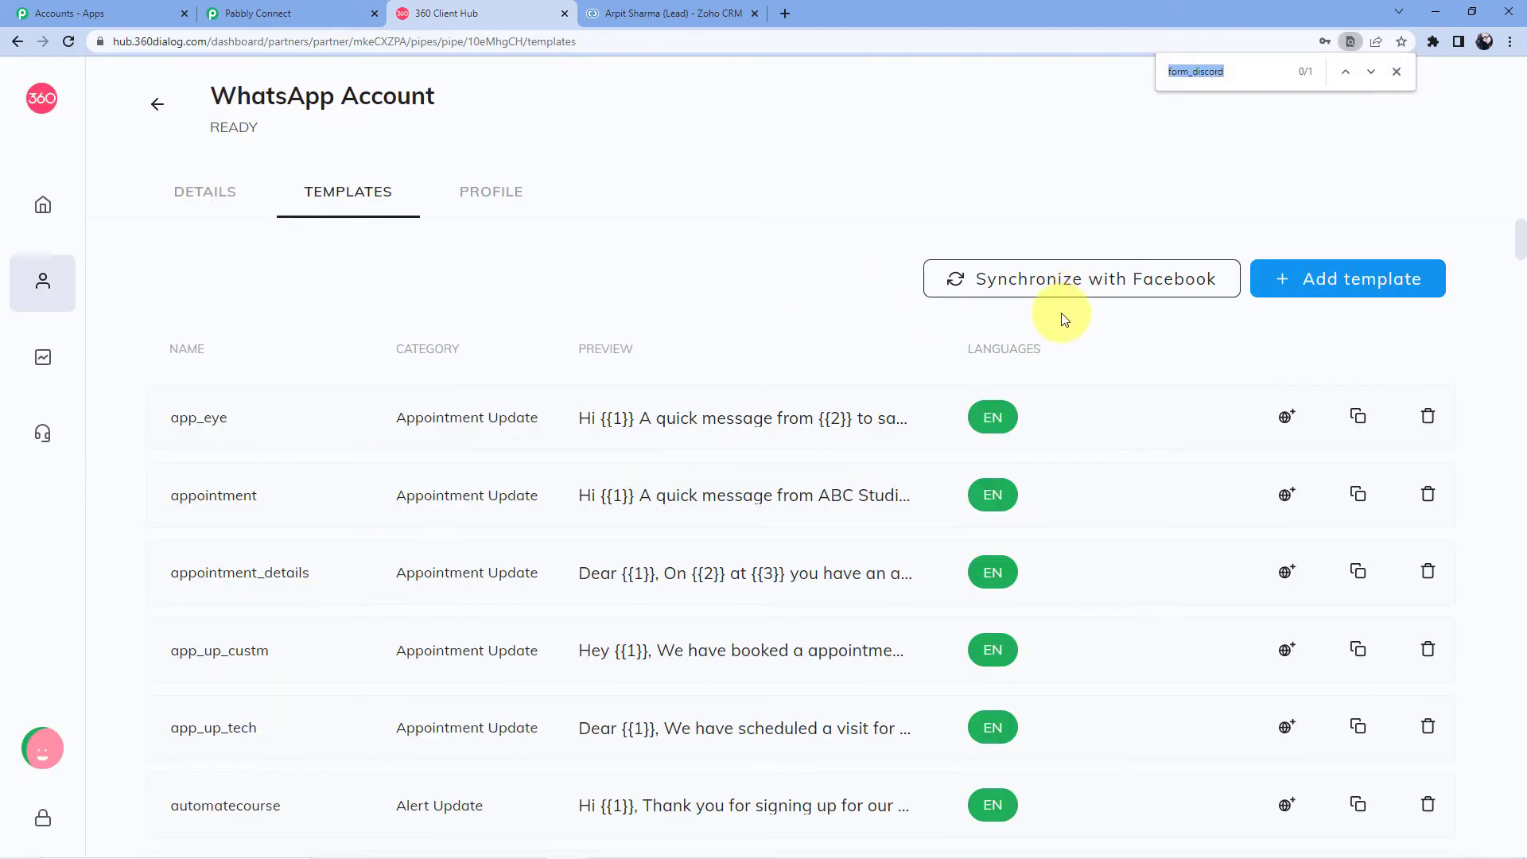
Step: Locate form_discord and preview its message and two variables, then return to Pabbly Connect
{"action": "key", "text": "Return"}
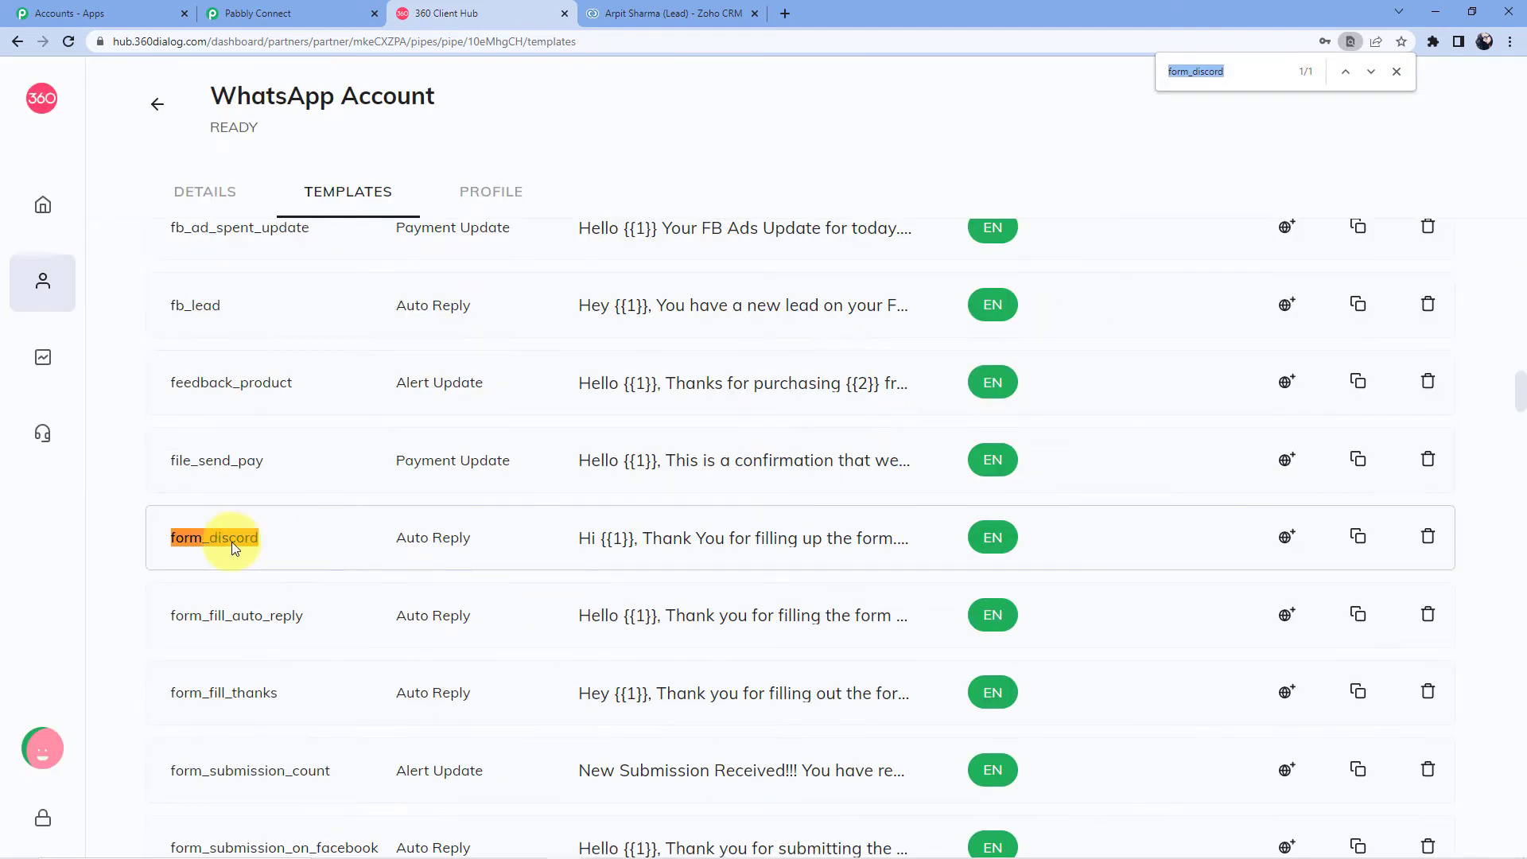
{"action": "left_click", "coordinate": [232, 542]}
{"action": "left_click", "coordinate": [635, 547]}
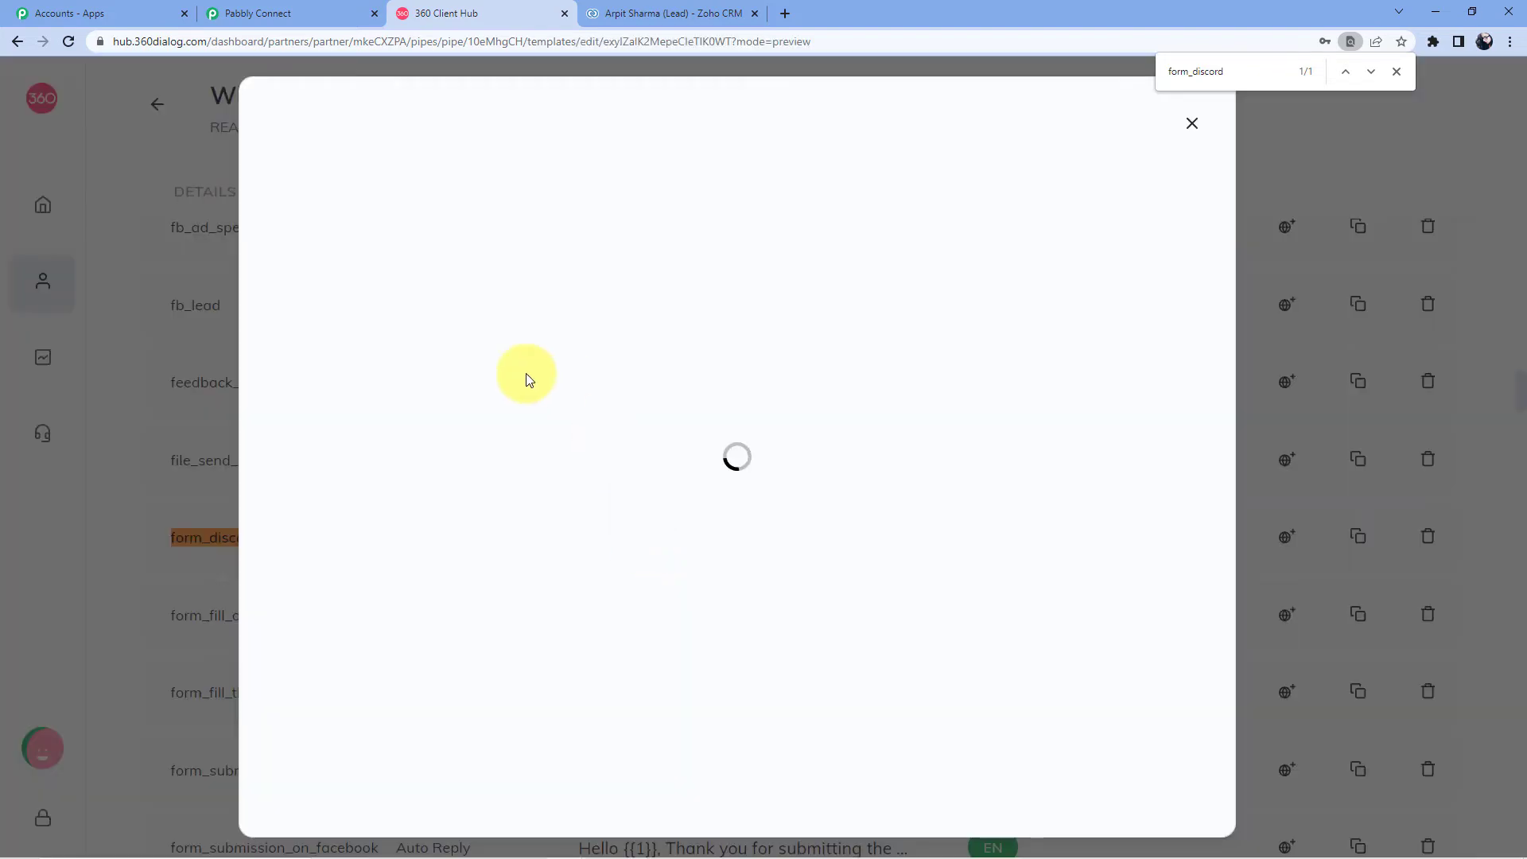
{"action": "left_click", "coordinate": [273, 14]}
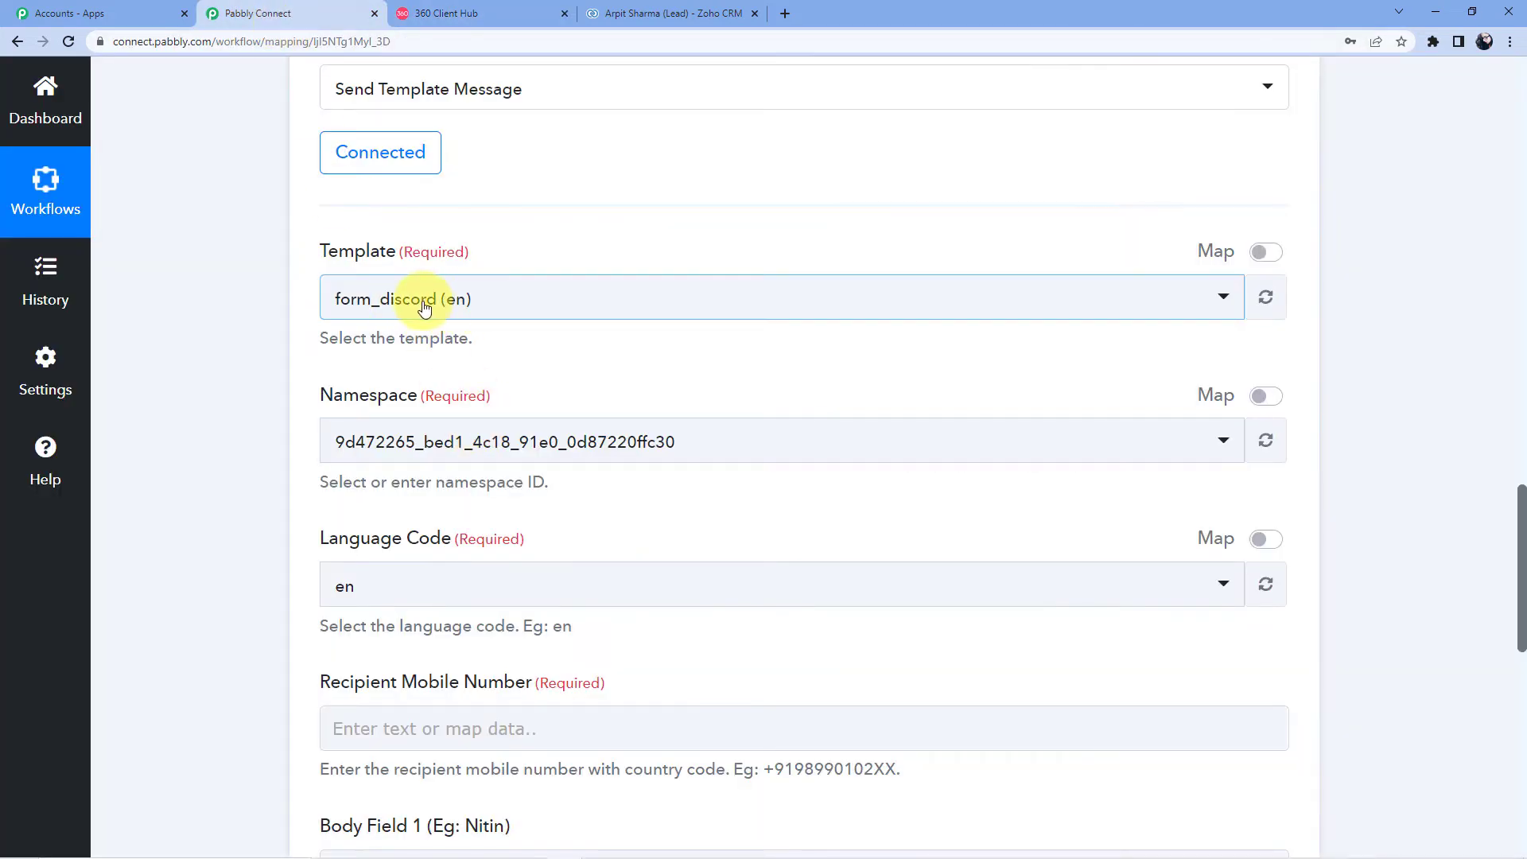
{"action": "left_click", "coordinate": [457, 14]}
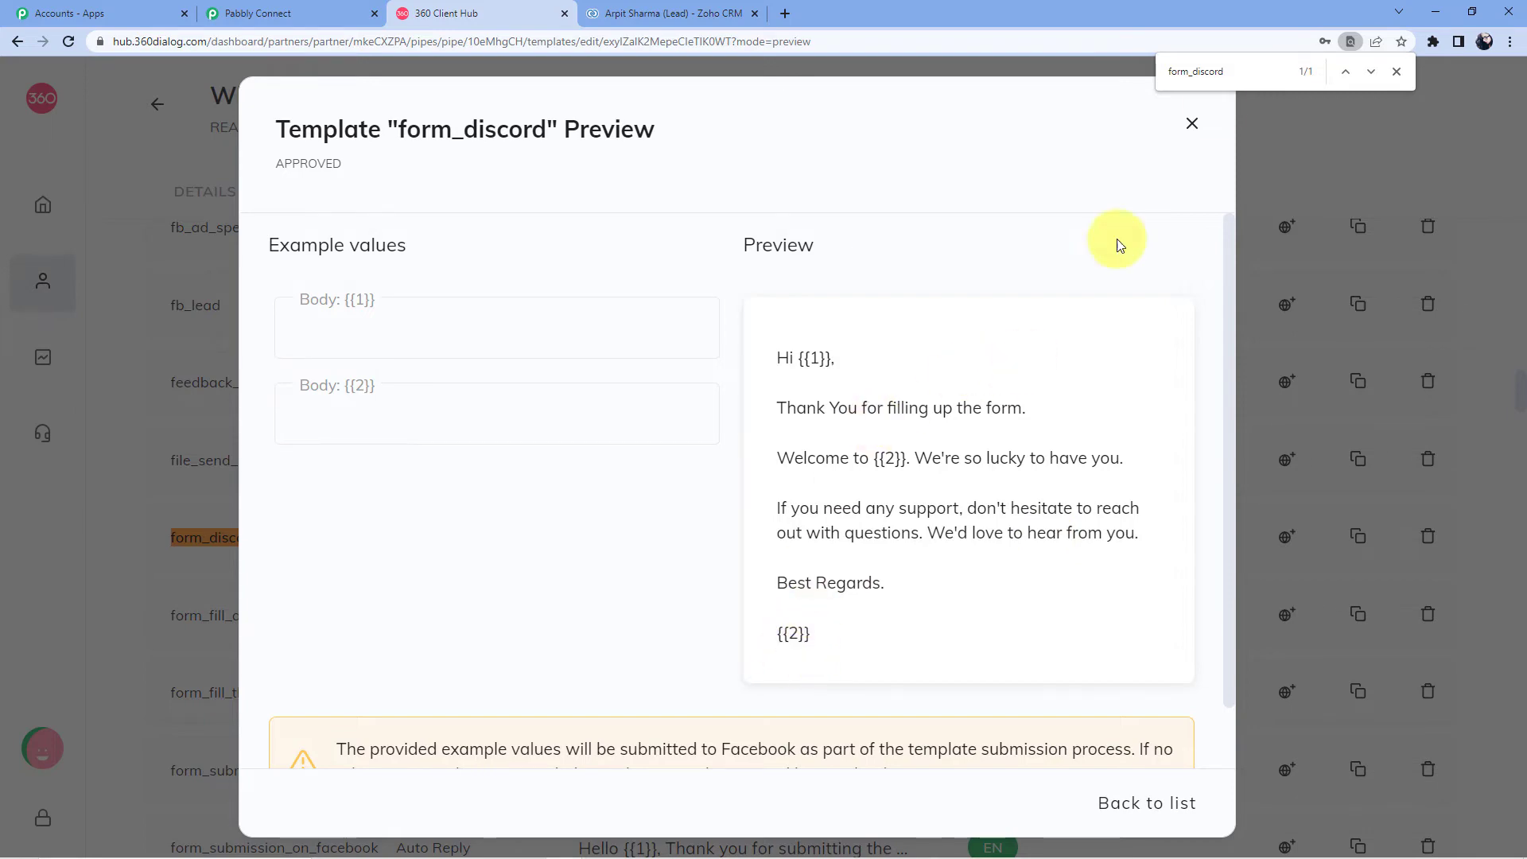
{"action": "left_click", "coordinate": [1193, 121]}
{"action": "left_click", "coordinate": [338, 12]}
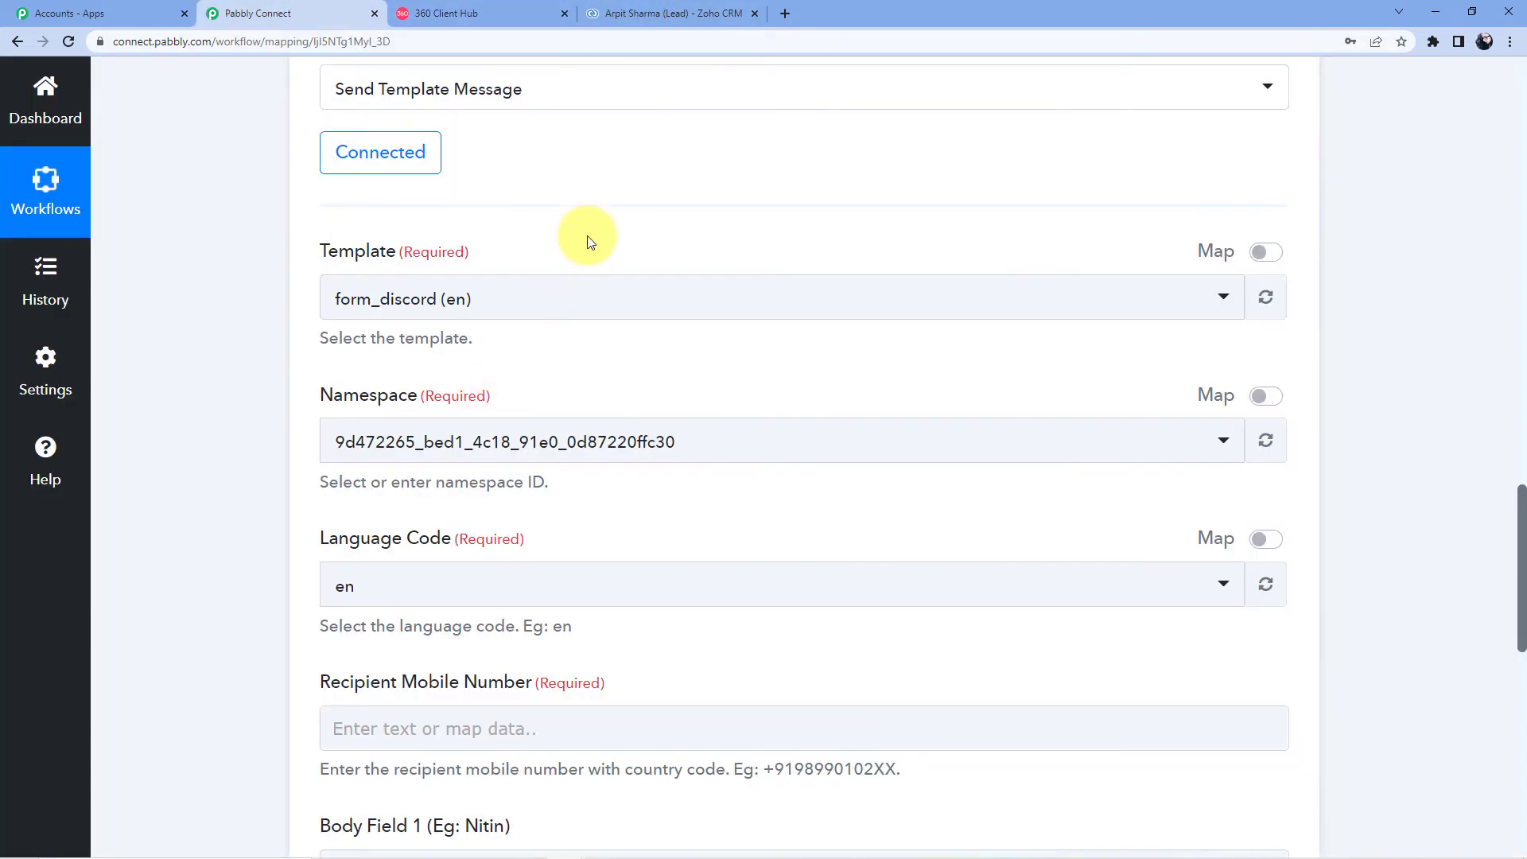
Step: Check the namespace choices, leaving the namespace unchanged
{"action": "scroll", "coordinate": [589, 239], "scroll_direction": "down", "scroll_amount": 3}
{"action": "scroll", "coordinate": [389, 263], "scroll_direction": "down", "scroll_amount": 2}
{"action": "scroll", "coordinate": [430, 287], "scroll_direction": "up", "scroll_amount": 3}
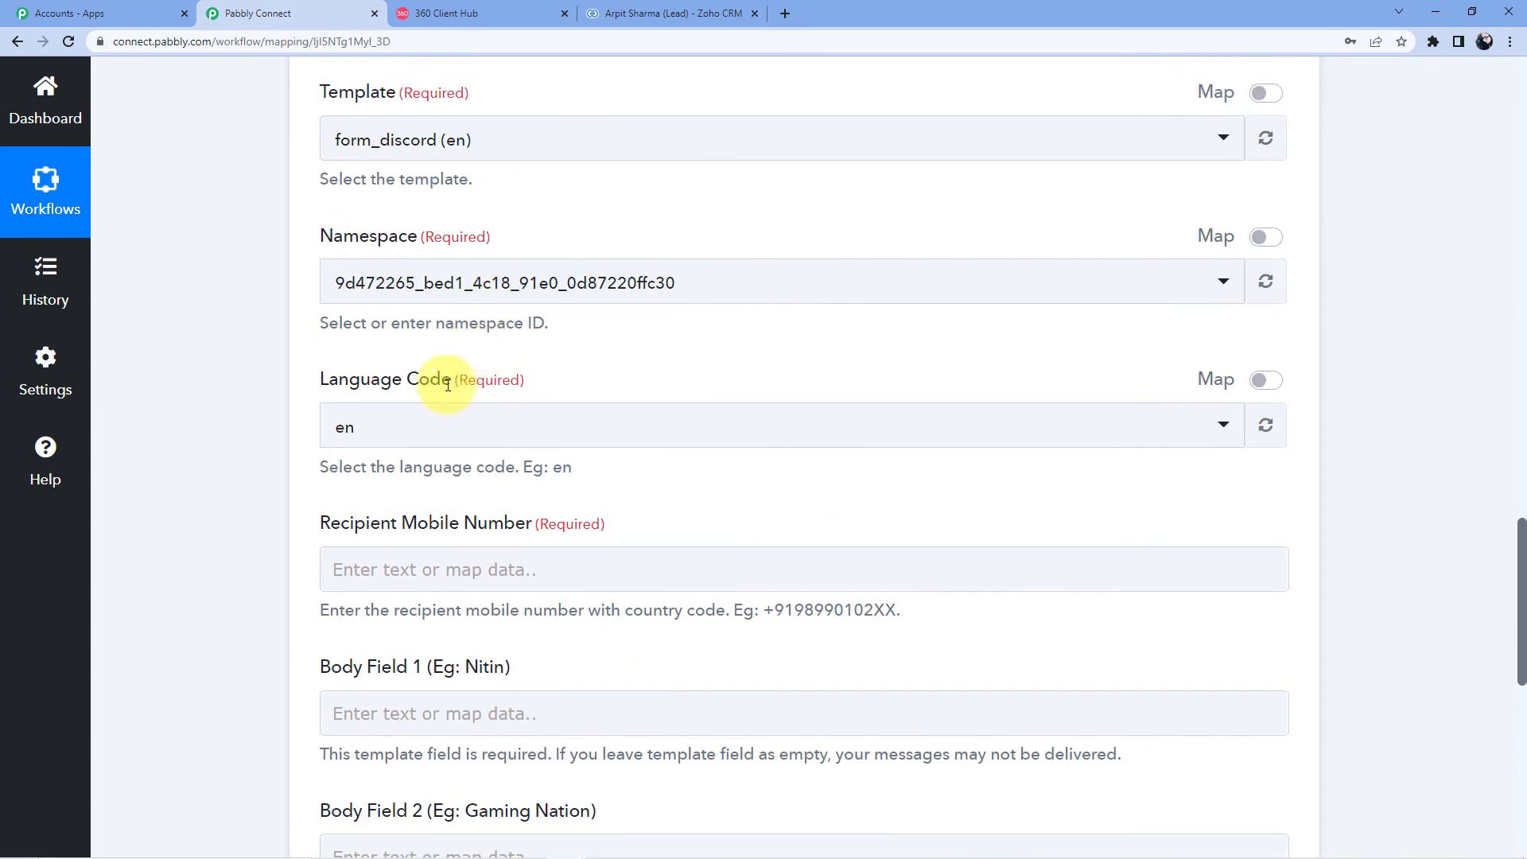
{"action": "left_click", "coordinate": [428, 284]}
{"action": "left_click", "coordinate": [431, 288]}
{"action": "scroll", "coordinate": [563, 256], "scroll_direction": "down", "scroll_amount": 4}
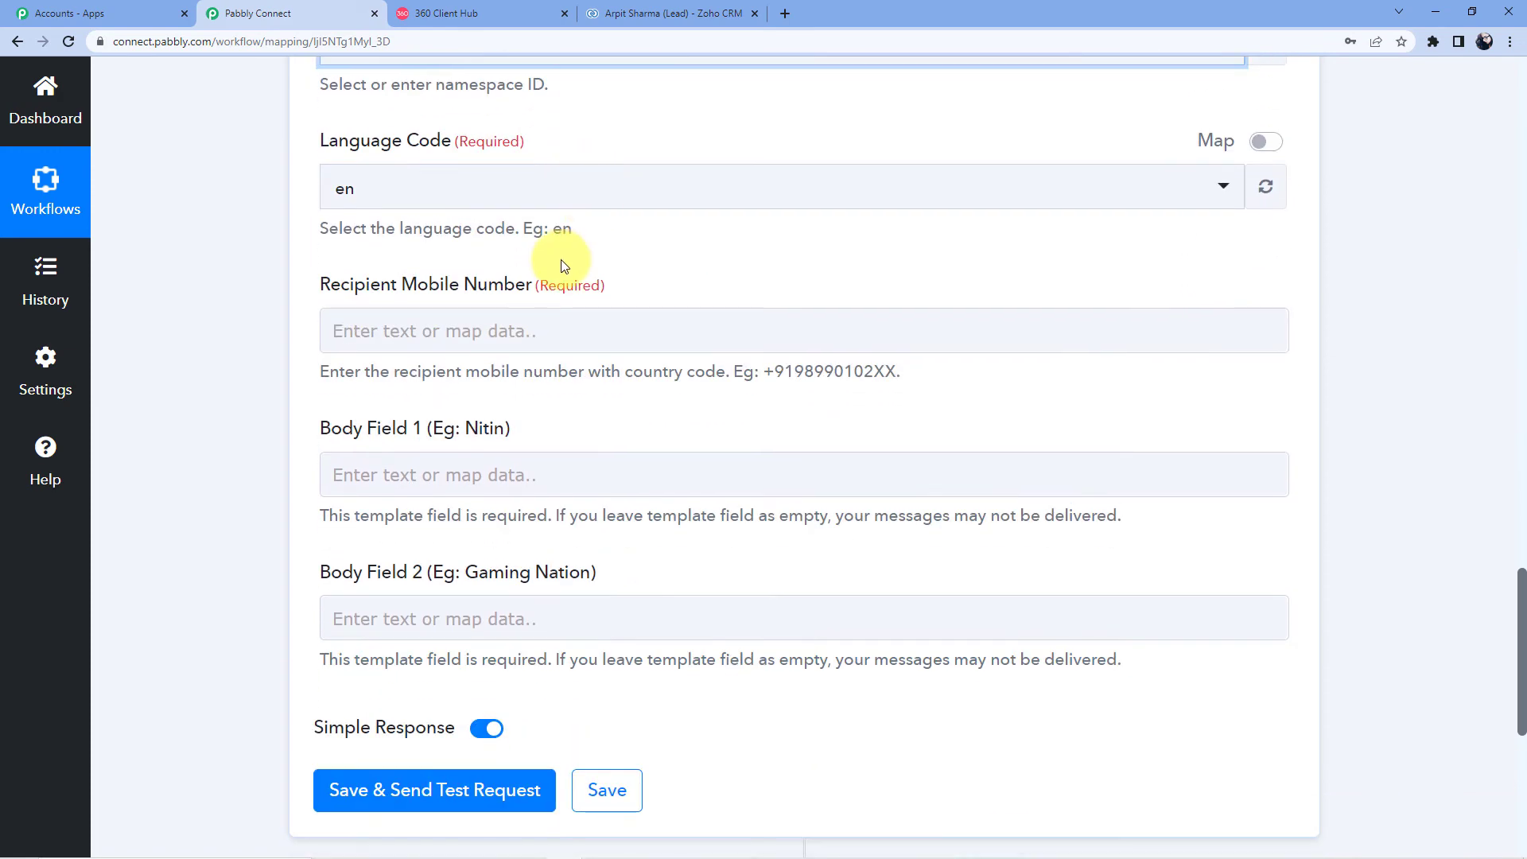
Step: Map the Zoho lead's Phone into Recipient Mobile Number, prefixed with +91
{"action": "left_click", "coordinate": [461, 248]}
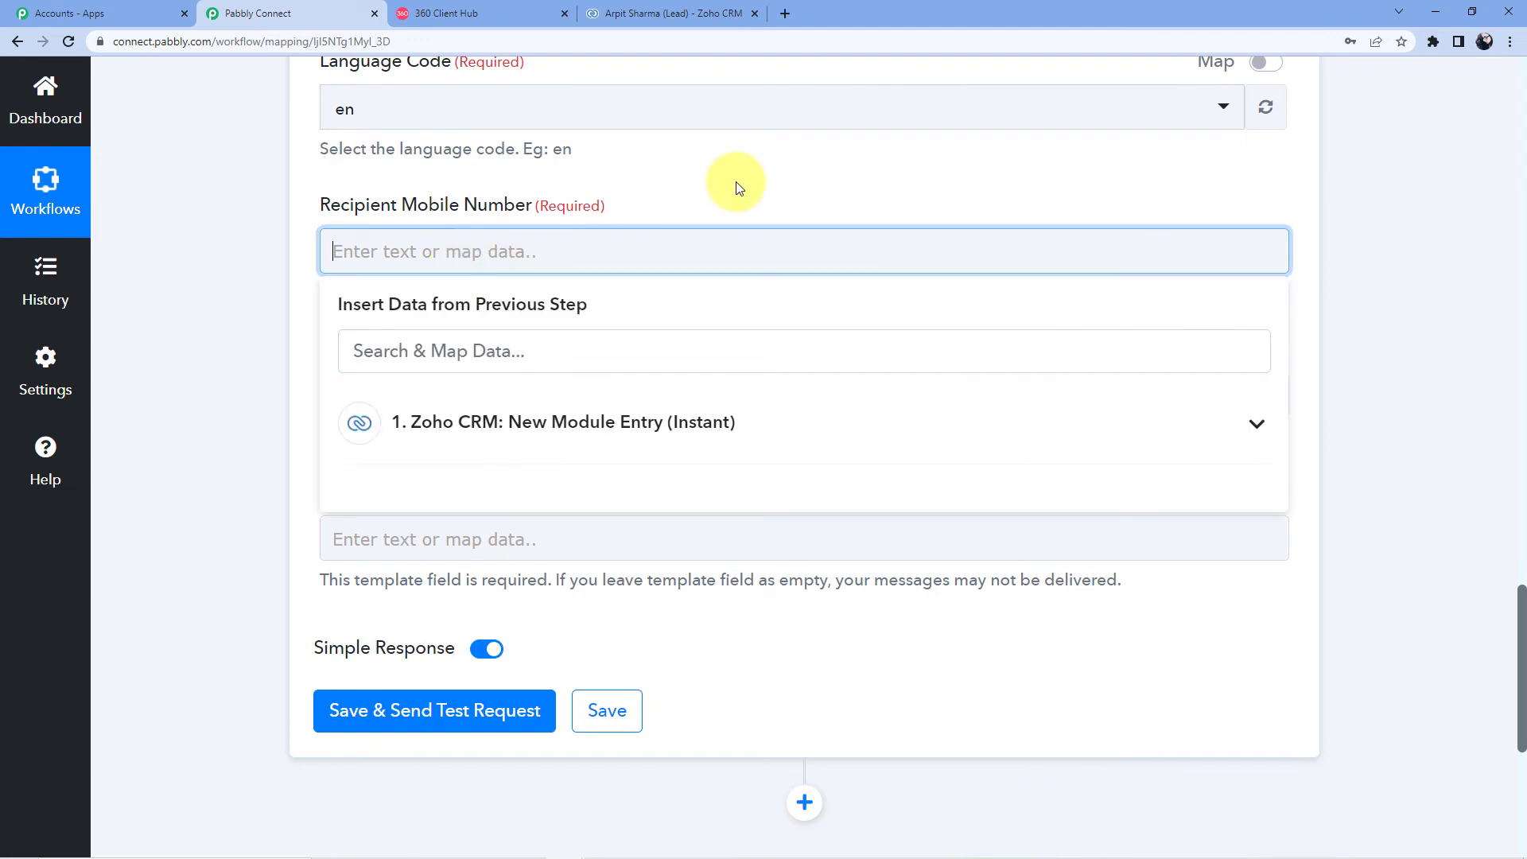
{"action": "scroll", "coordinate": [725, 231], "scroll_direction": "up", "scroll_amount": 1}
{"action": "scroll", "coordinate": [726, 310], "scroll_direction": "up", "scroll_amount": 15}
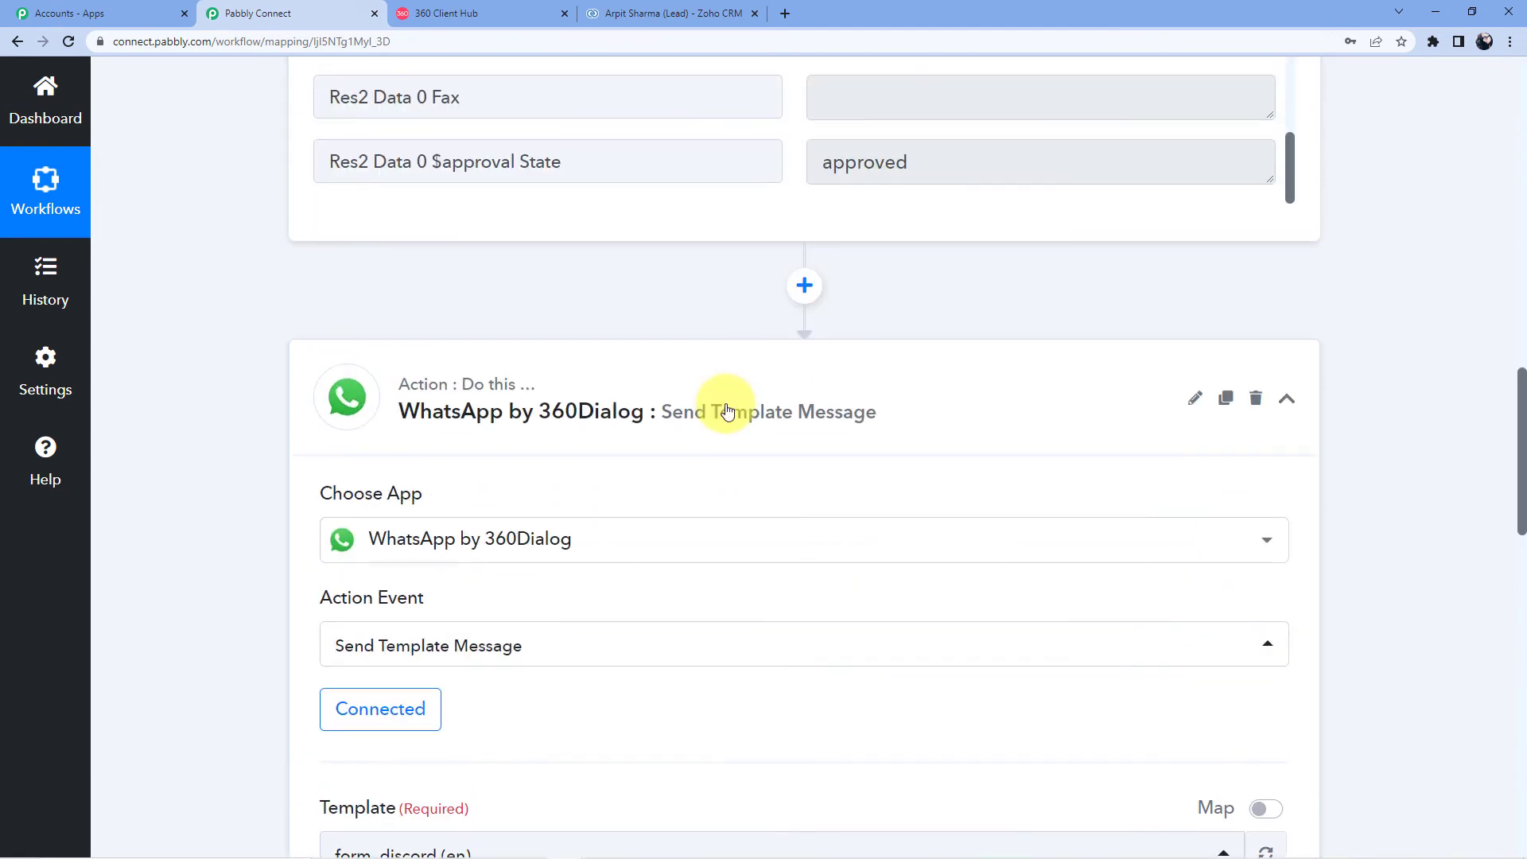
{"action": "scroll", "coordinate": [696, 402], "scroll_direction": "up", "scroll_amount": 3}
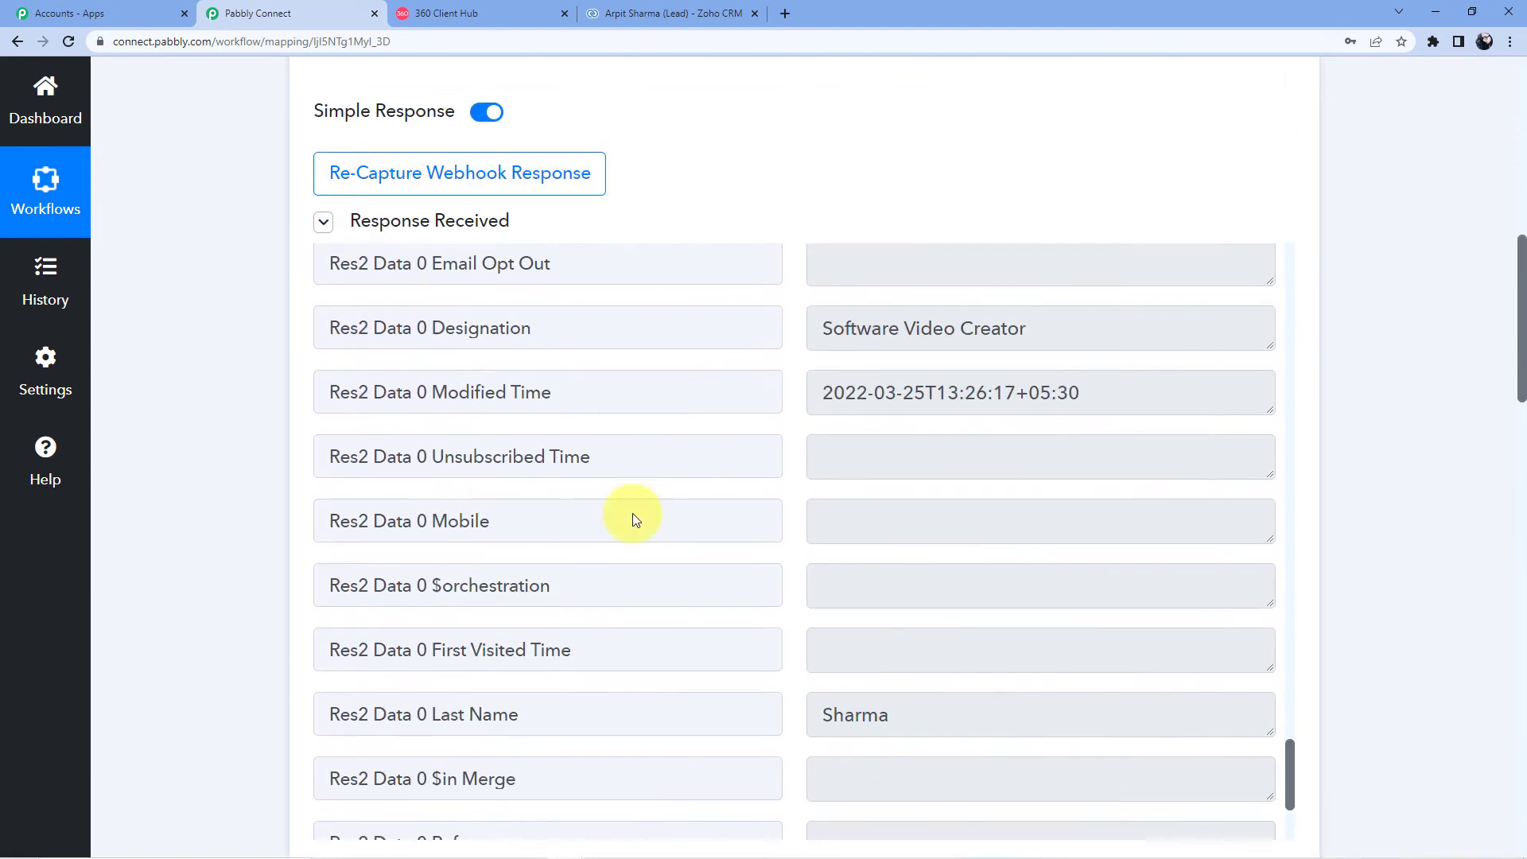
{"action": "scroll", "coordinate": [170, 512], "scroll_direction": "down", "scroll_amount": 15}
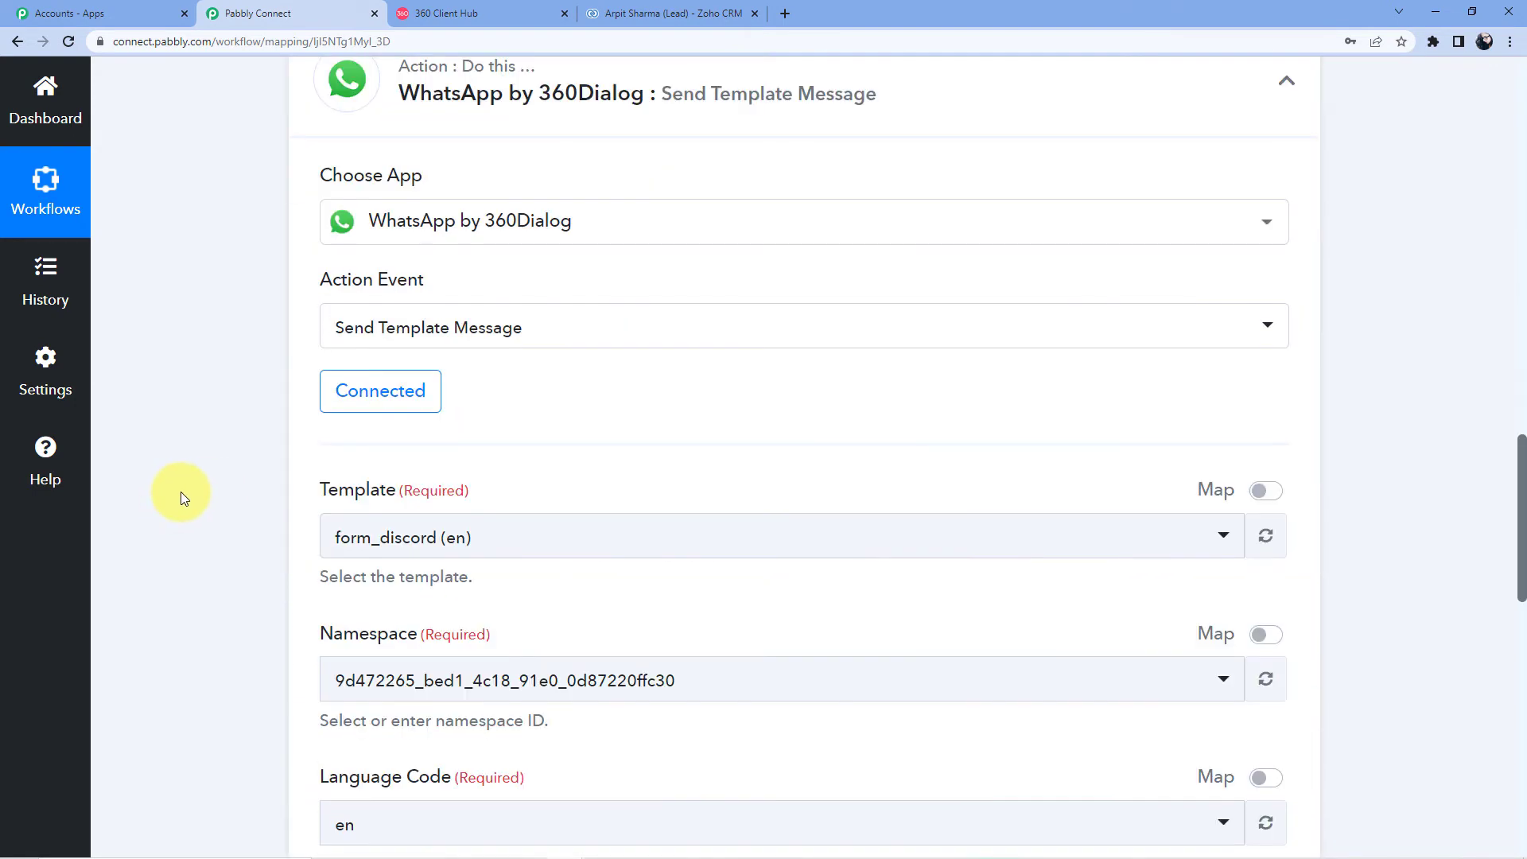
{"action": "scroll", "coordinate": [414, 453], "scroll_direction": "down", "scroll_amount": 4}
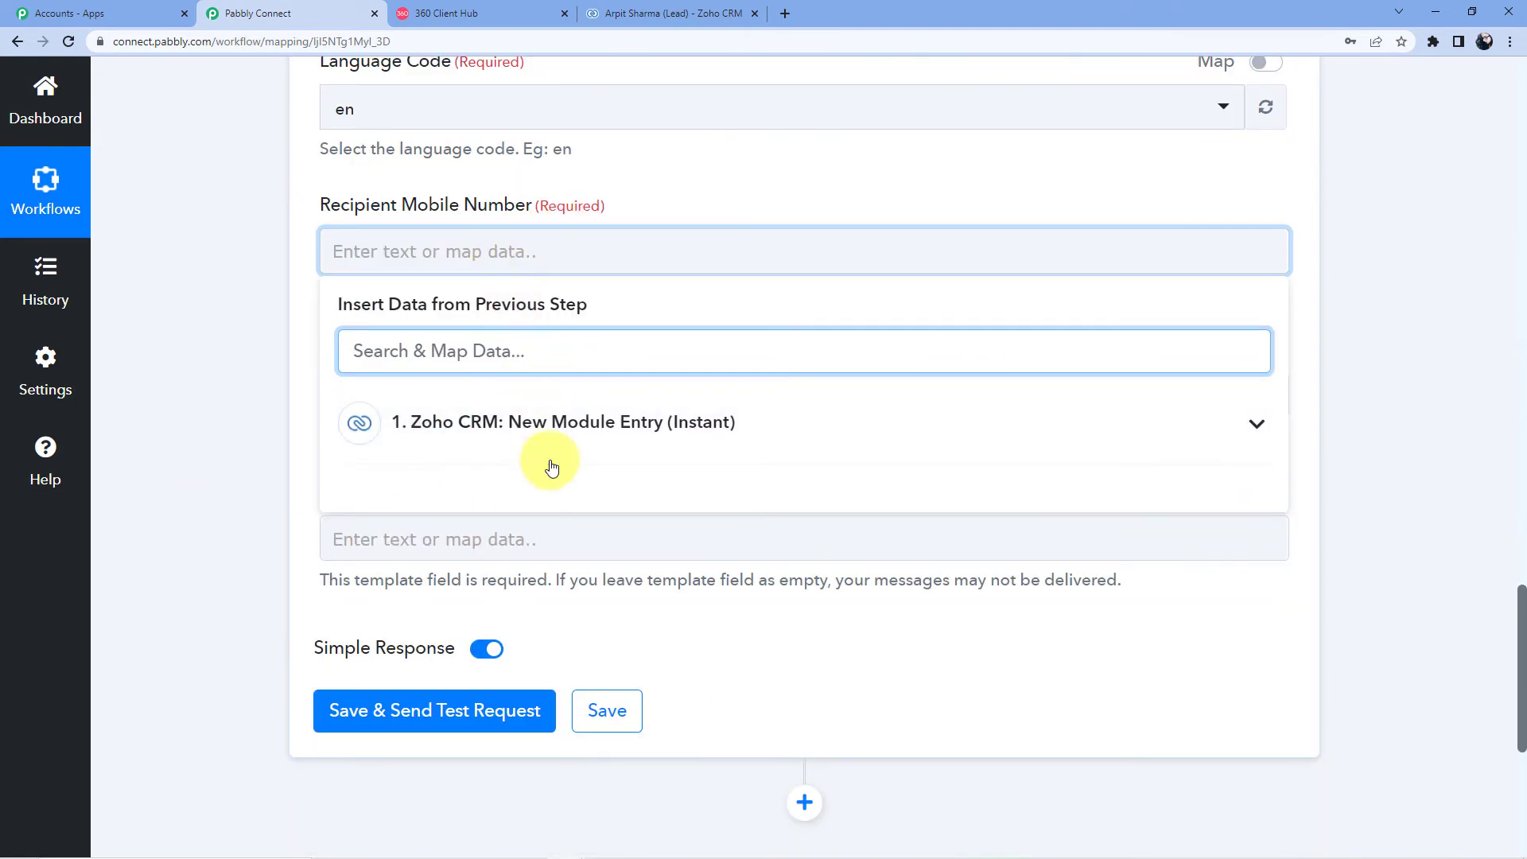
{"action": "left_click", "coordinate": [538, 420]}
{"action": "scroll", "coordinate": [573, 414], "scroll_direction": "down", "scroll_amount": 12}
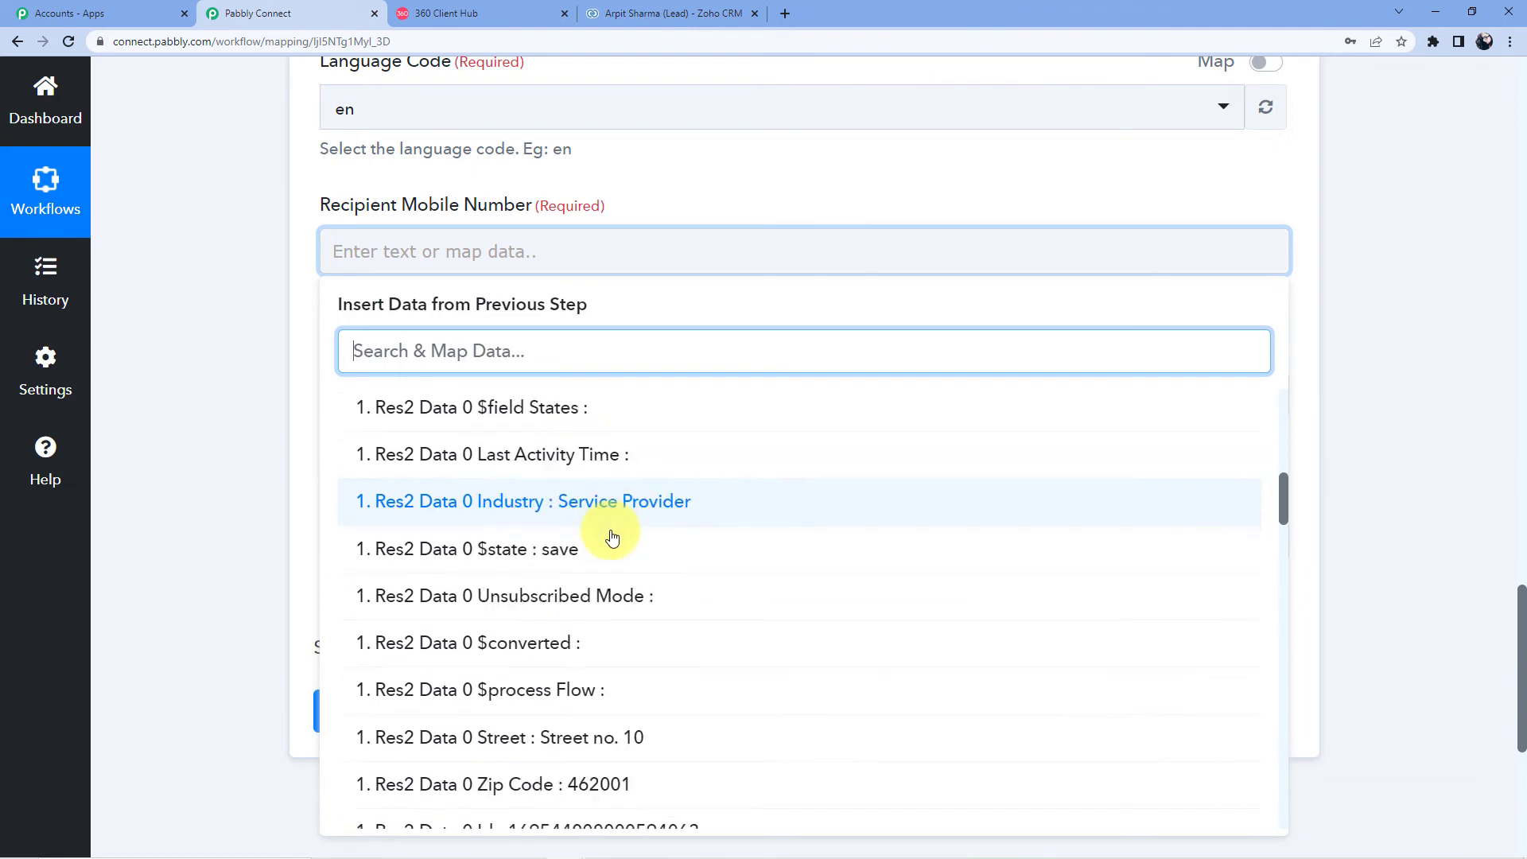
{"action": "scroll", "coordinate": [619, 538], "scroll_direction": "down", "scroll_amount": 15}
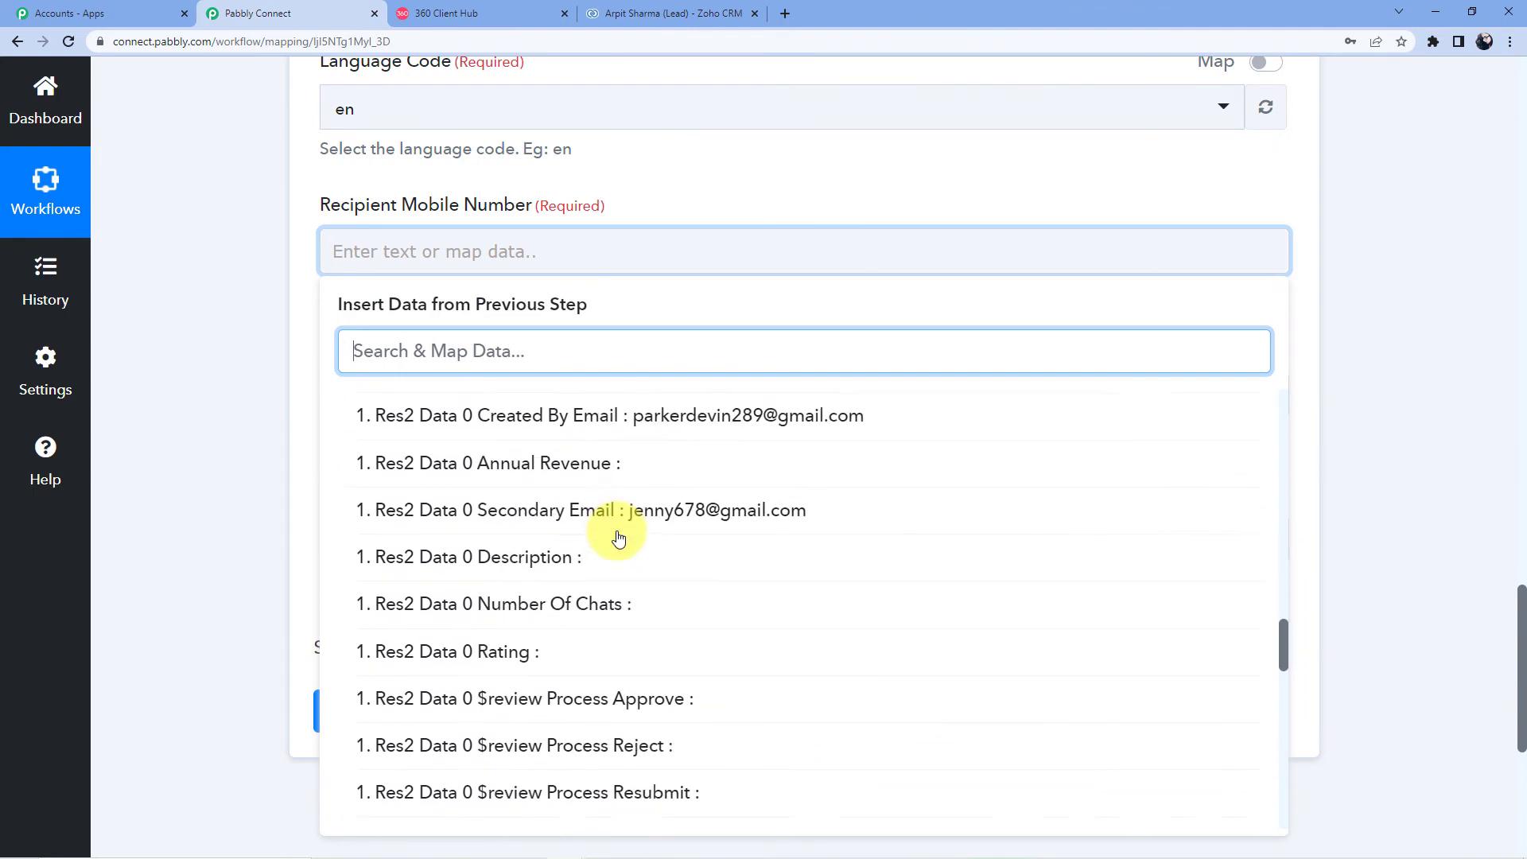
{"action": "scroll", "coordinate": [619, 539], "scroll_direction": "down", "scroll_amount": 13}
{"action": "scroll", "coordinate": [621, 544], "scroll_direction": "up", "scroll_amount": 3}
{"action": "left_click", "coordinate": [621, 544]}
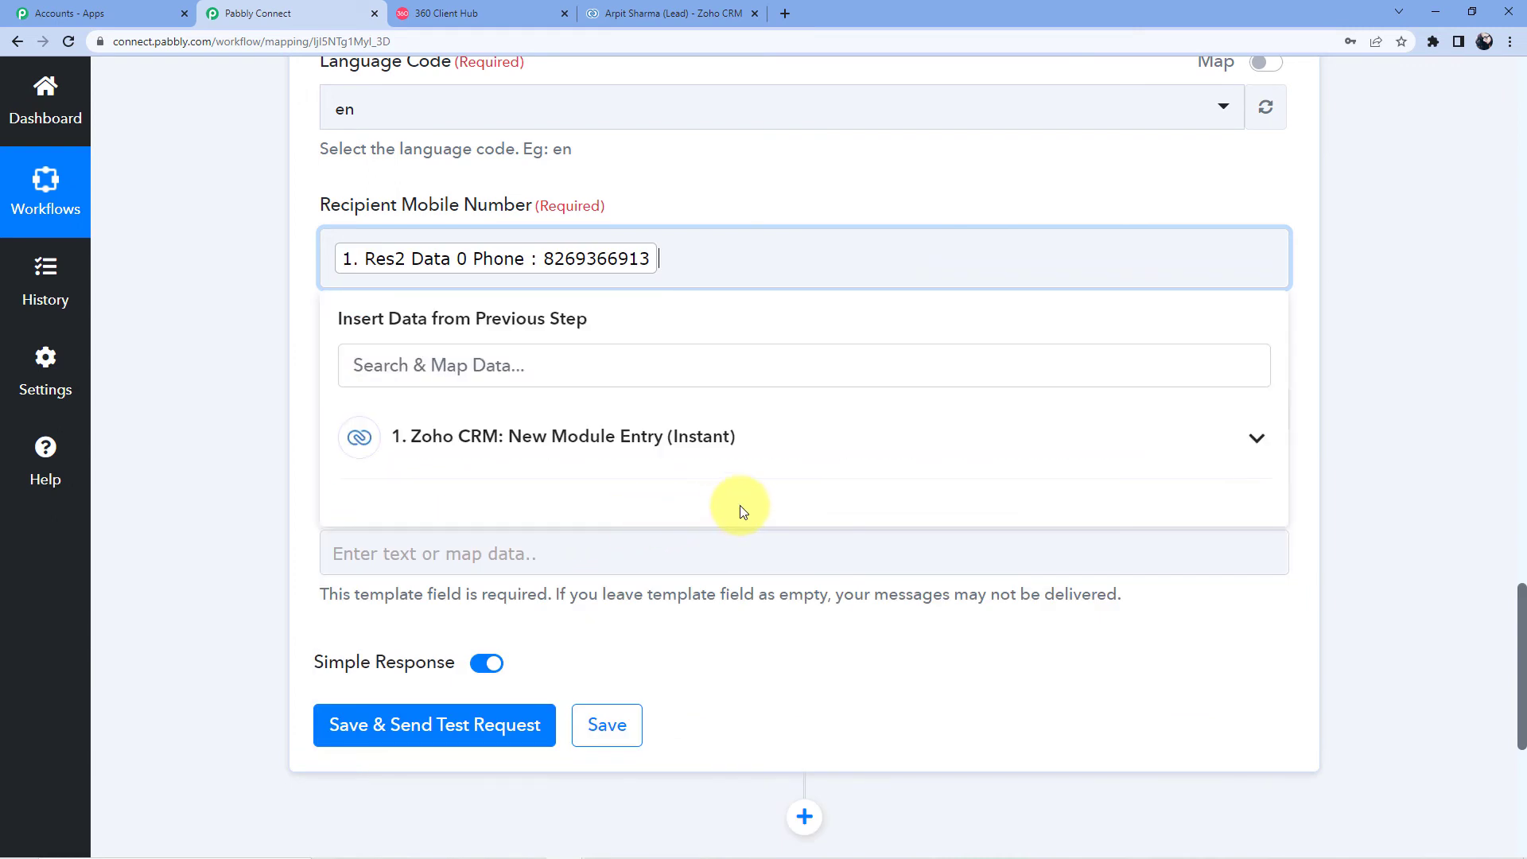
{"action": "left_click", "coordinate": [748, 203]}
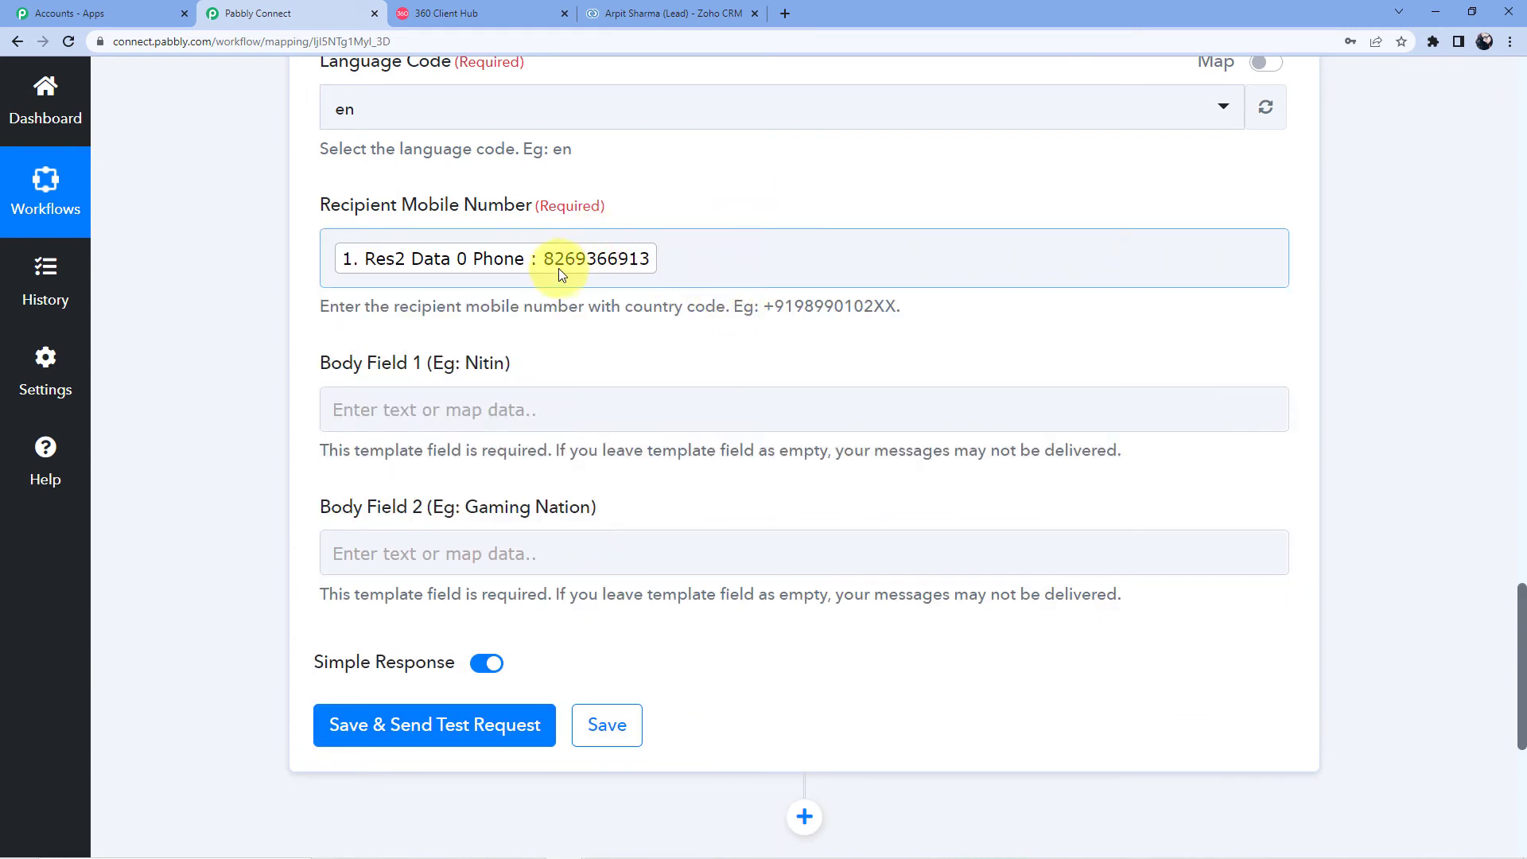
{"action": "left_click", "coordinate": [331, 260]}
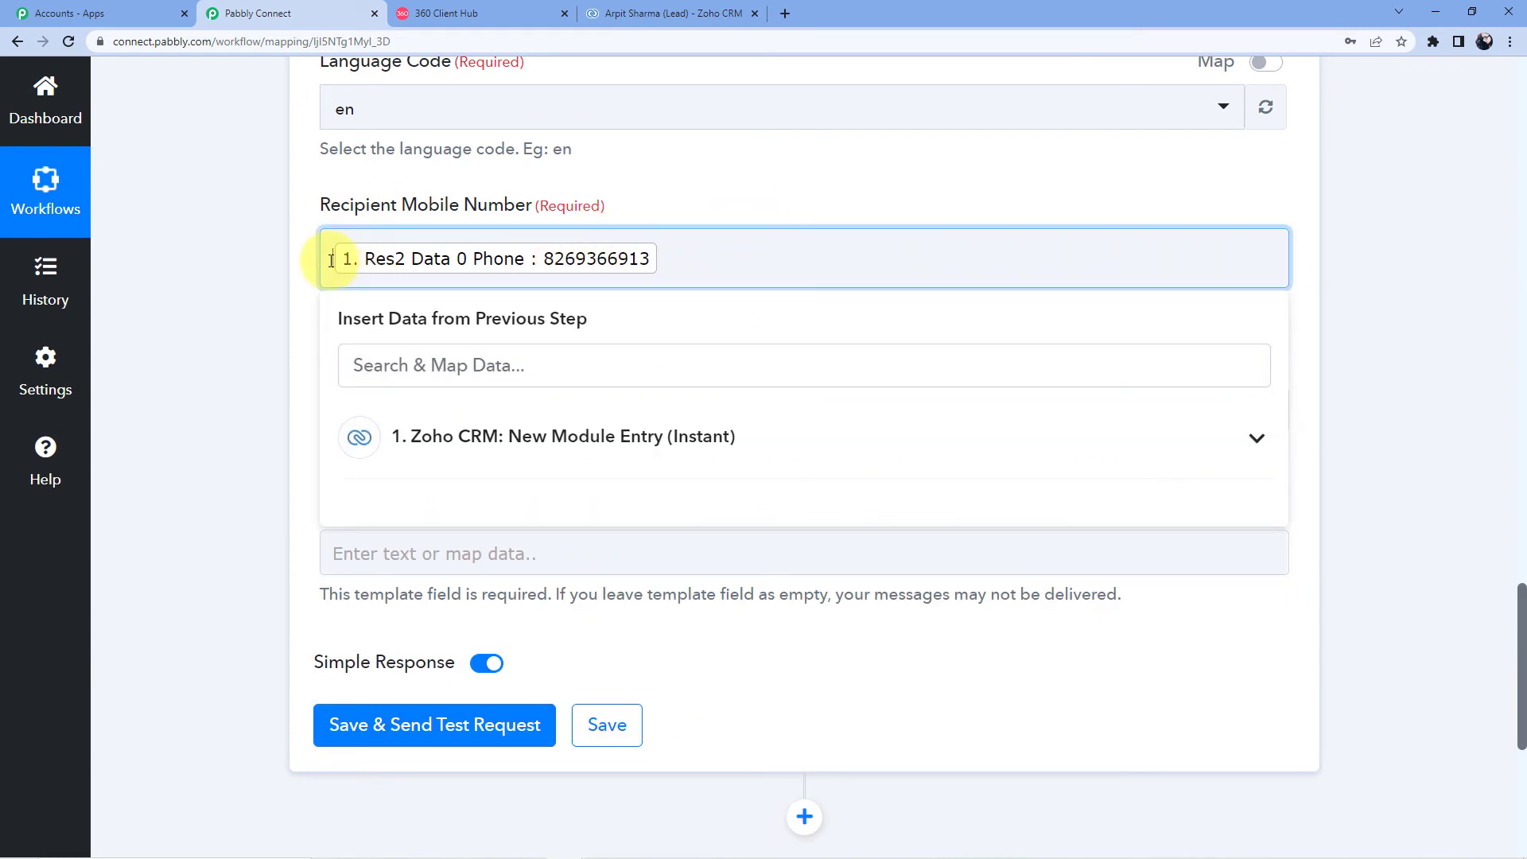
{"action": "type", "text": "+"}
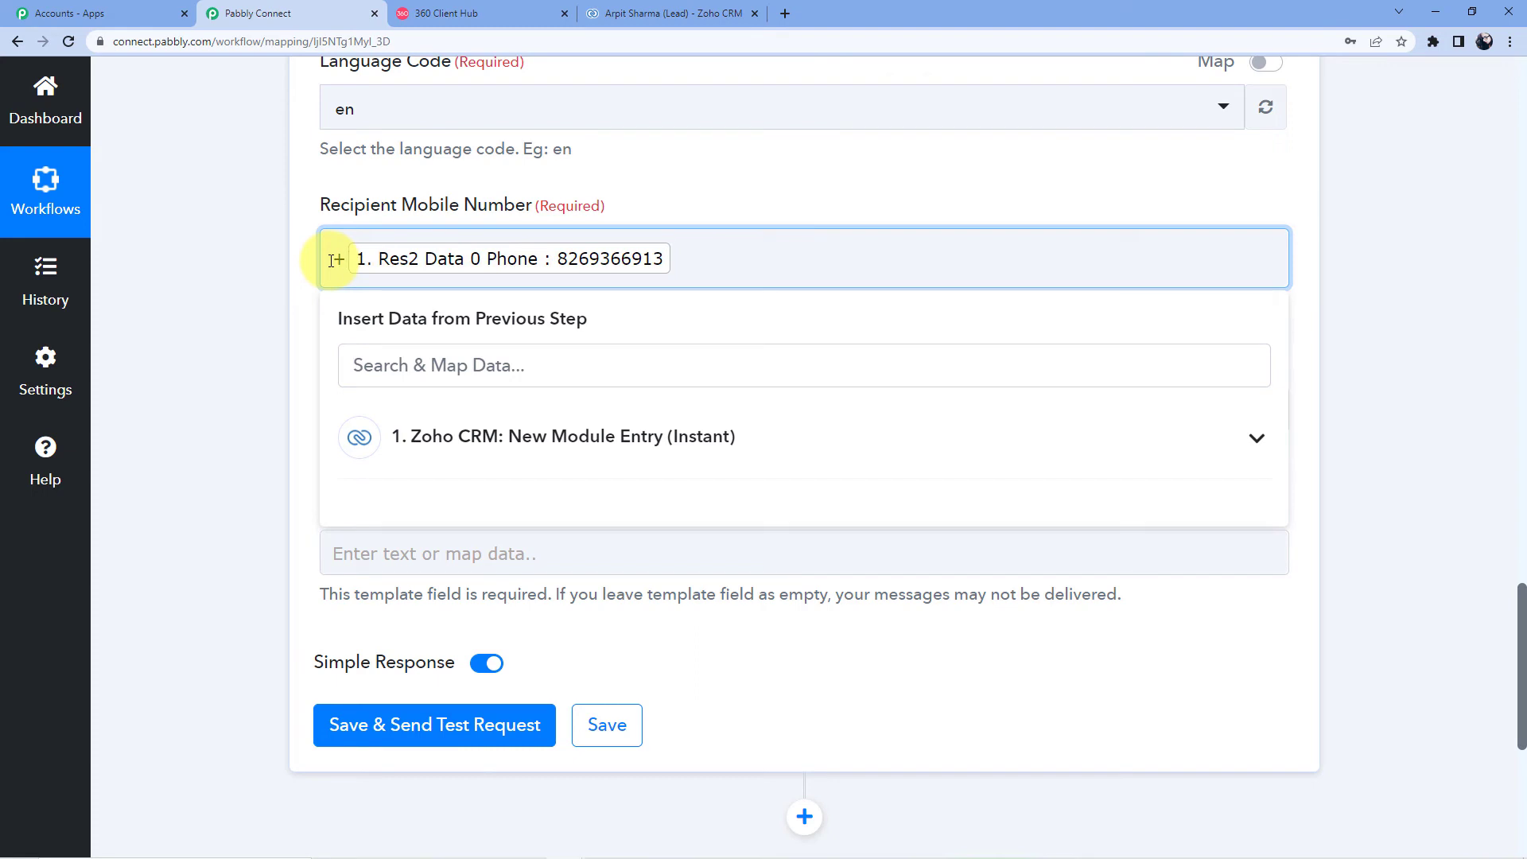
{"action": "type", "text": "91"}
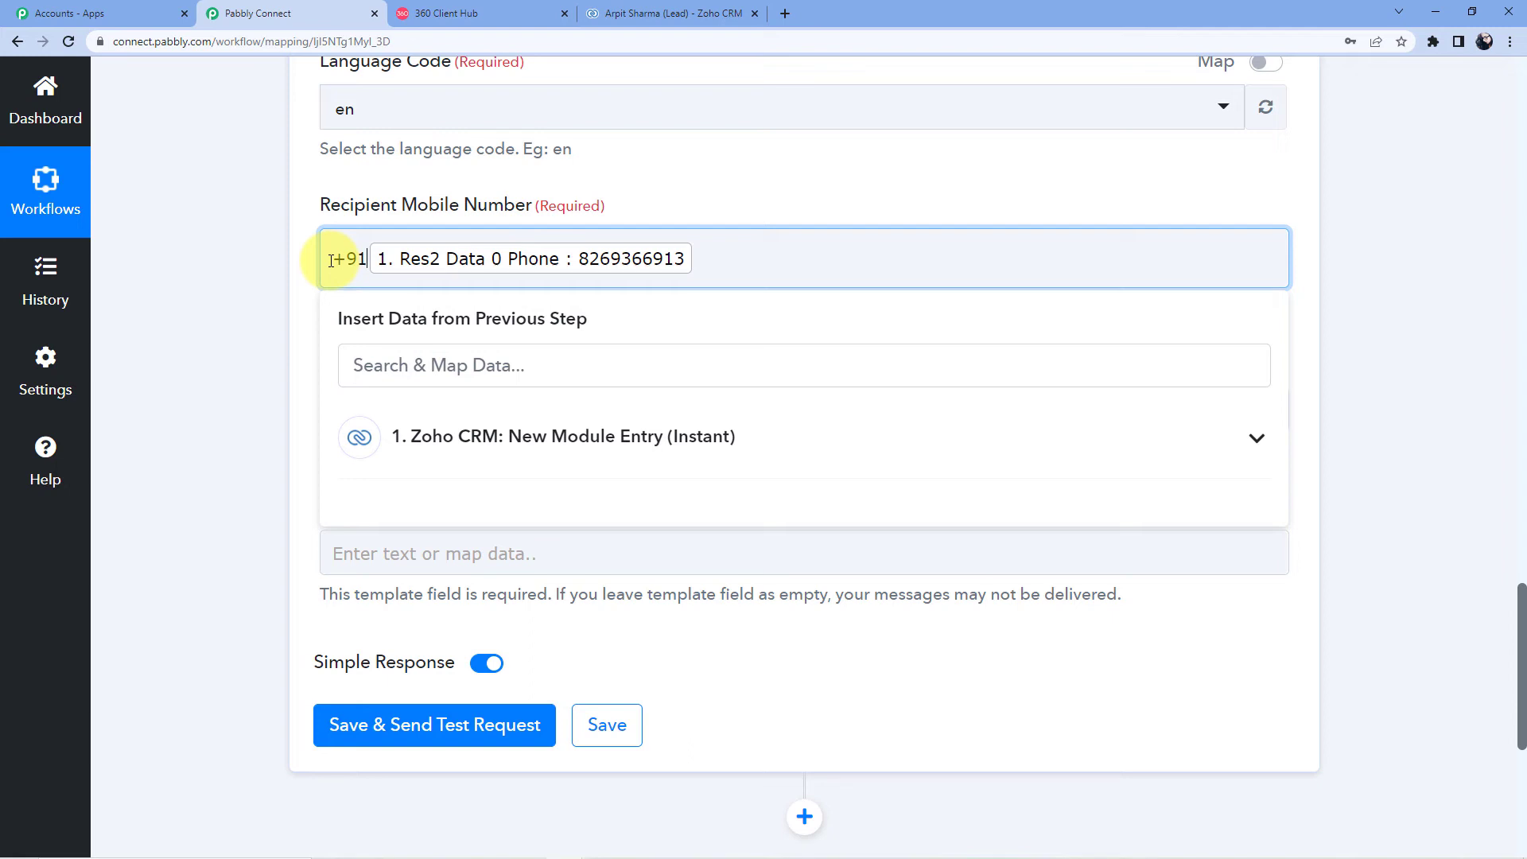
Step: Map the Zoho CRM lead's Full Name into Body Field 1
{"action": "left_click", "coordinate": [756, 151]}
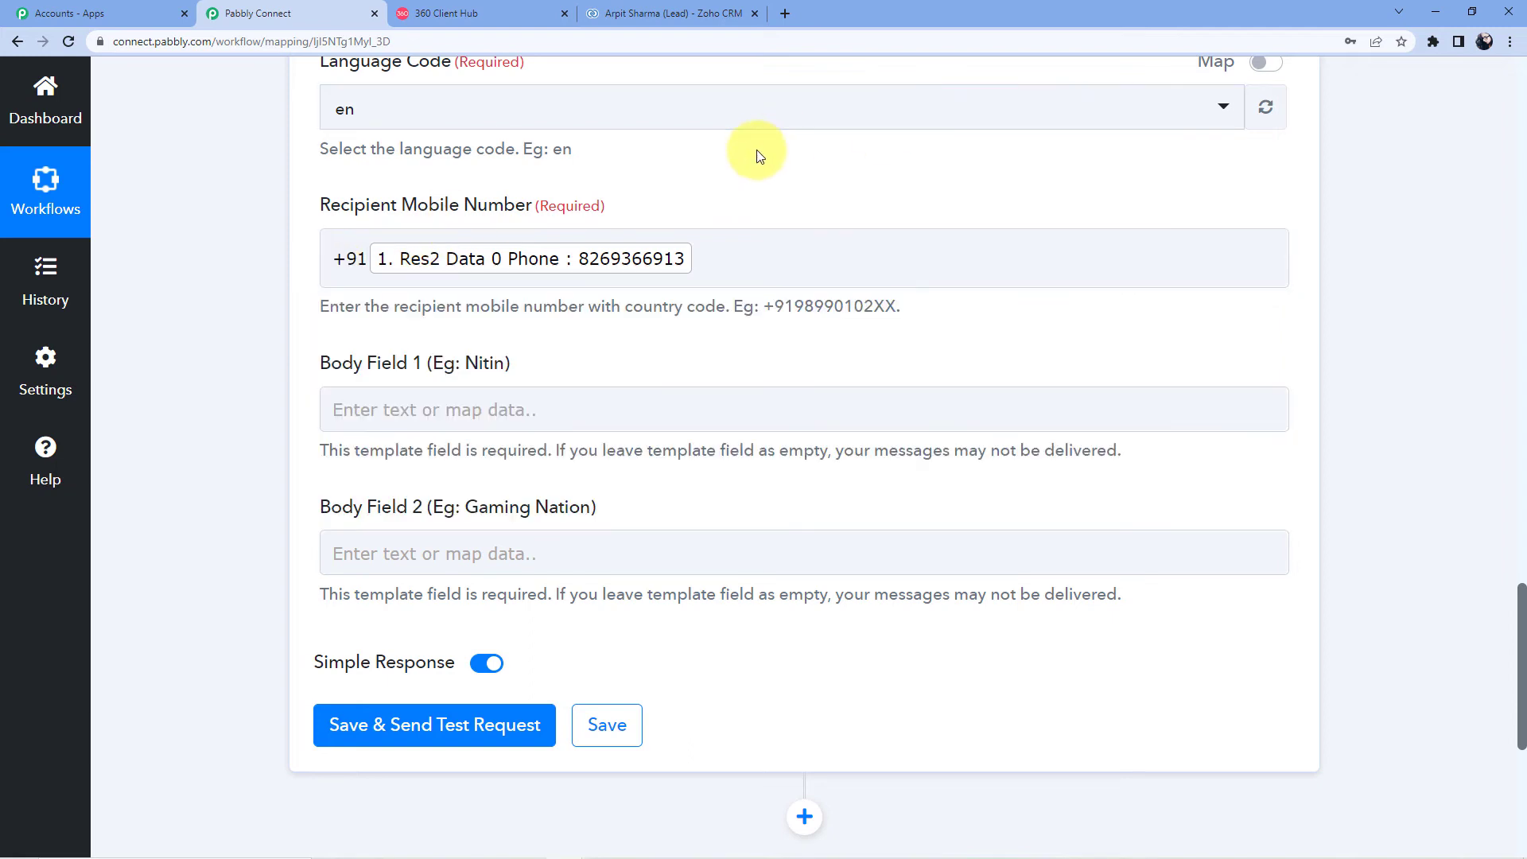
{"action": "scroll", "coordinate": [614, 229], "scroll_direction": "down", "scroll_amount": 2}
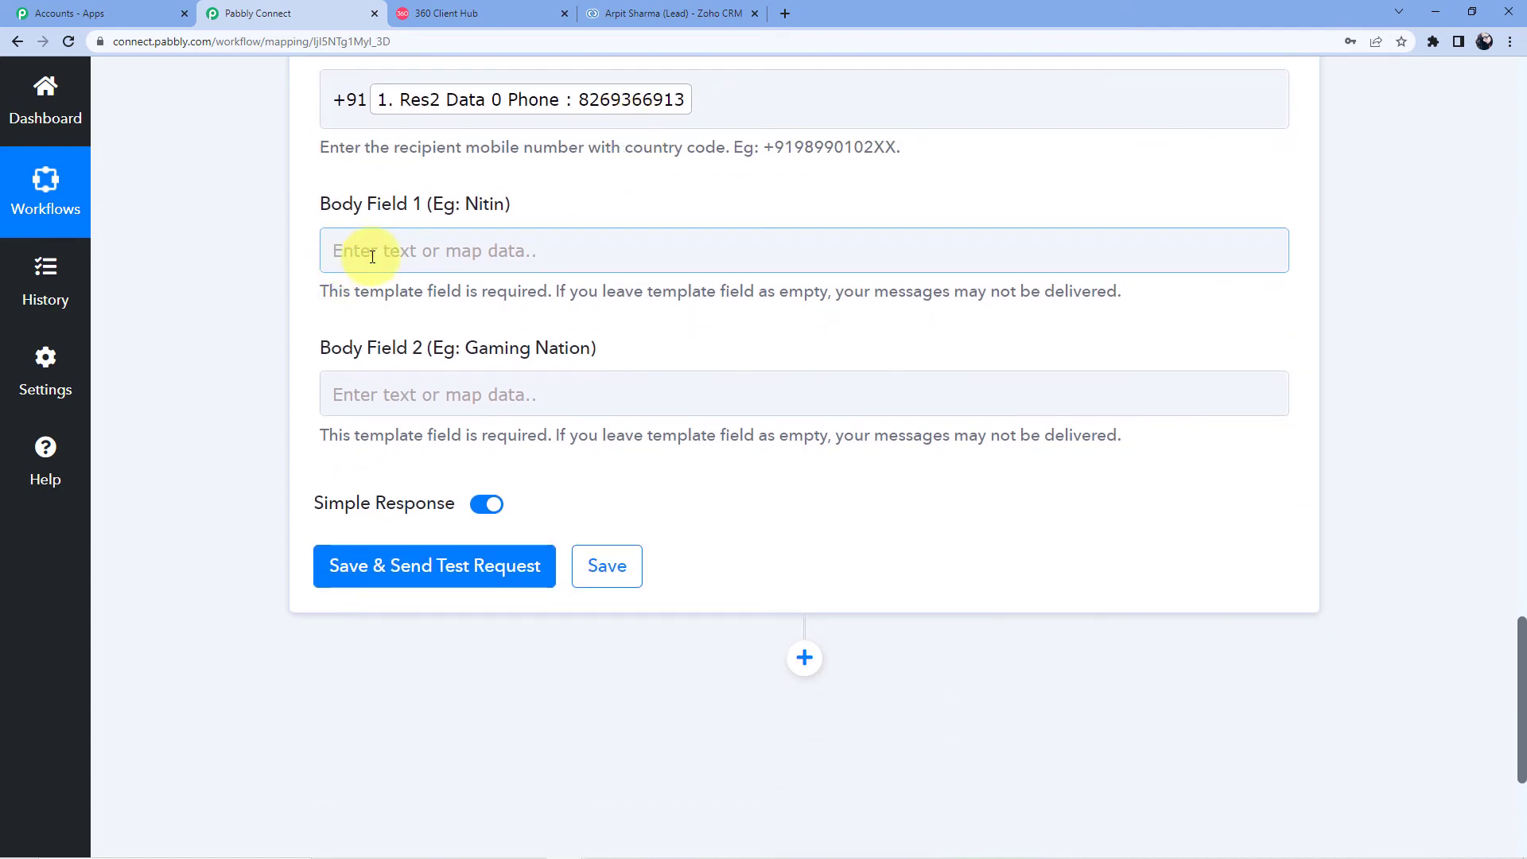
{"action": "left_click", "coordinate": [372, 256]}
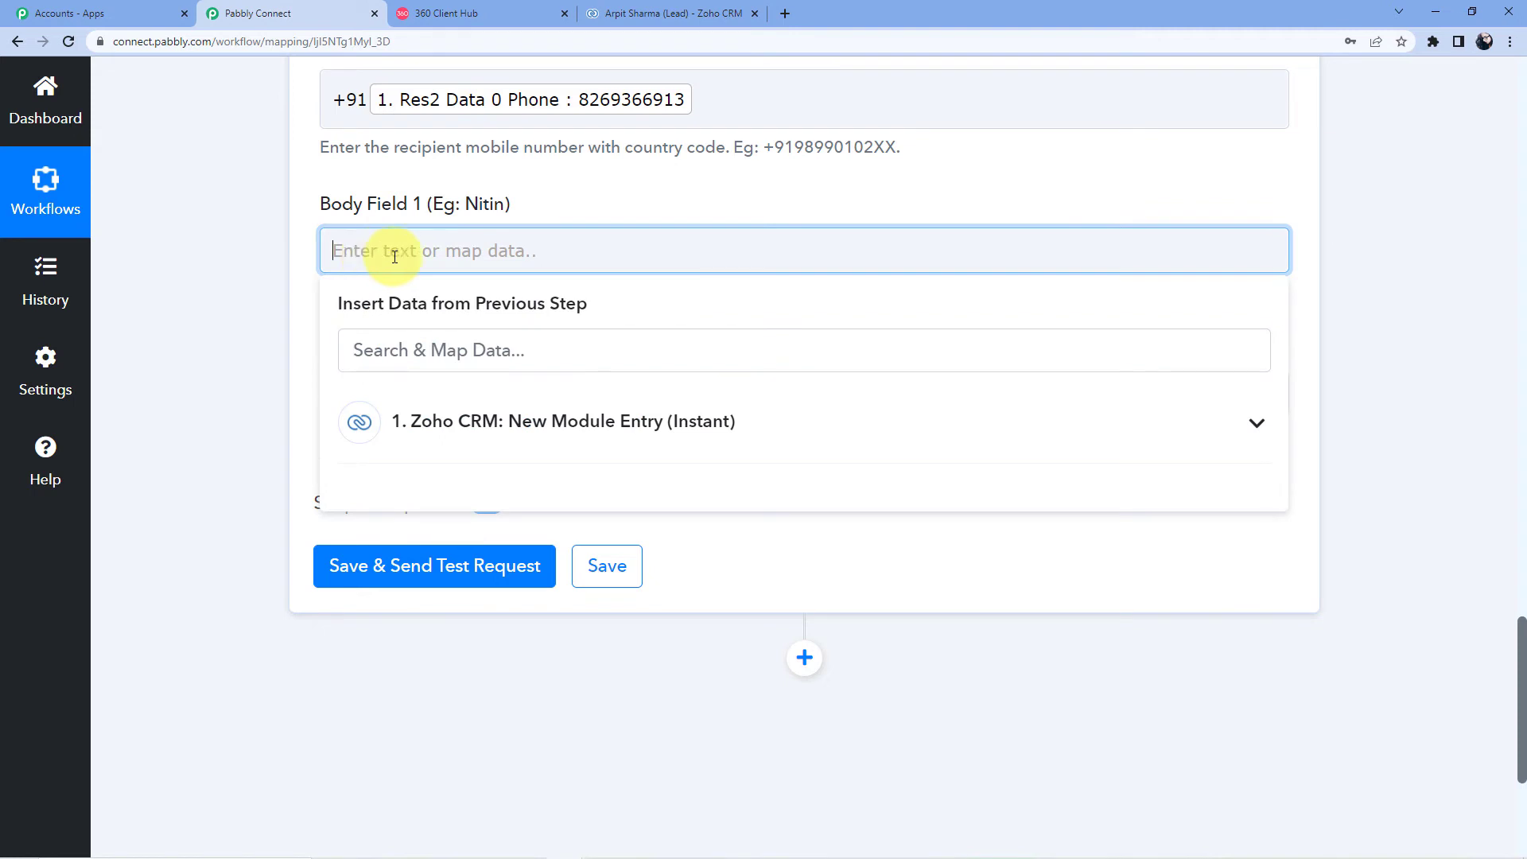
{"action": "left_click", "coordinate": [546, 421]}
{"action": "scroll", "coordinate": [549, 445], "scroll_direction": "down", "scroll_amount": 3}
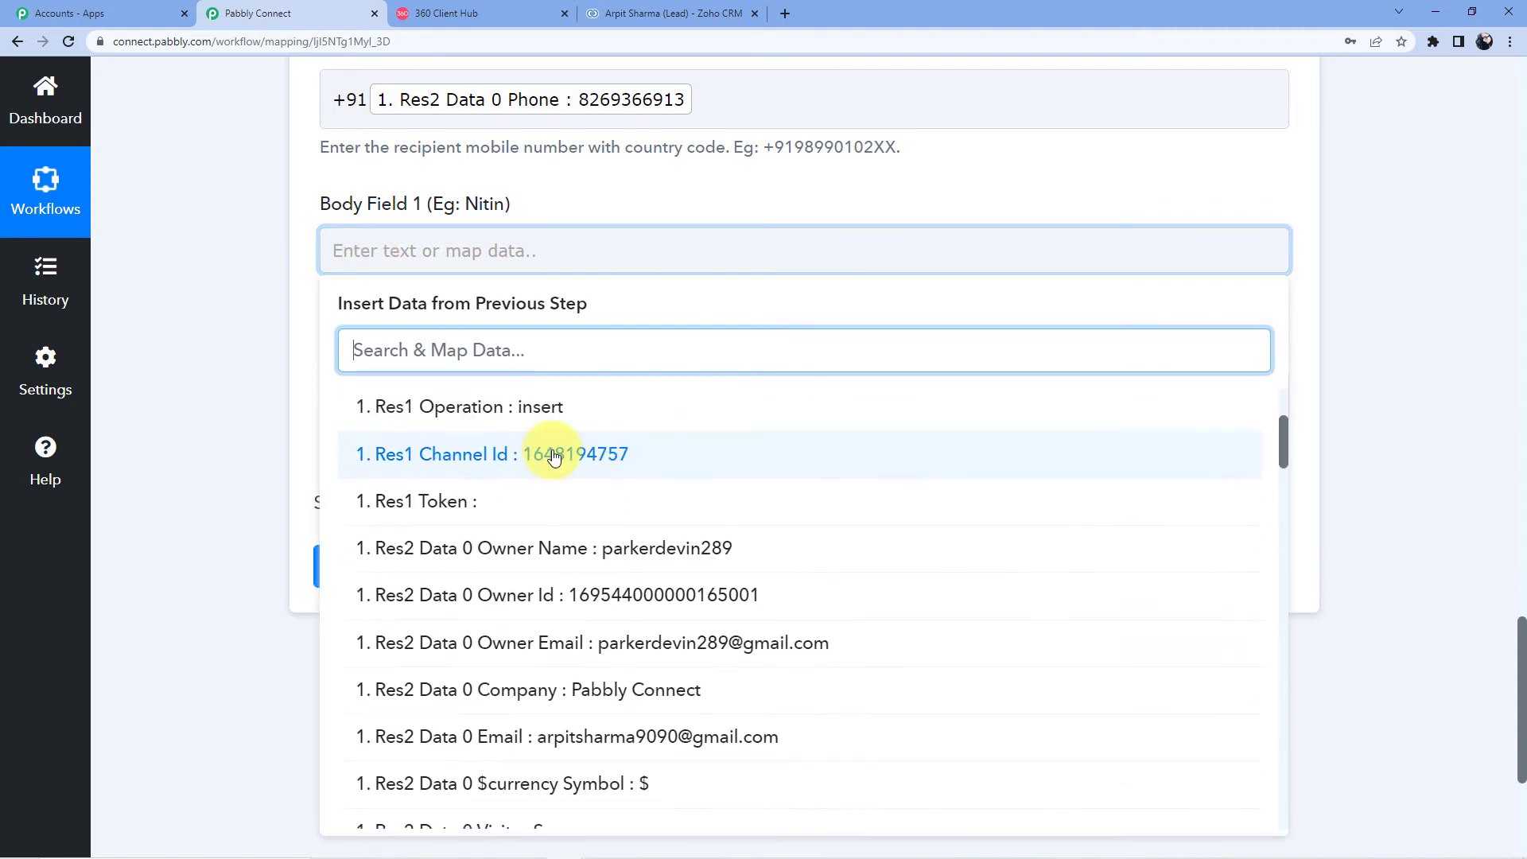
{"action": "scroll", "coordinate": [556, 469], "scroll_direction": "down", "scroll_amount": 3}
{"action": "scroll", "coordinate": [570, 479], "scroll_direction": "down", "scroll_amount": 3}
{"action": "scroll", "coordinate": [570, 480], "scroll_direction": "down", "scroll_amount": 15}
{"action": "scroll", "coordinate": [570, 479], "scroll_direction": "down", "scroll_amount": 10}
{"action": "left_click", "coordinate": [631, 404]}
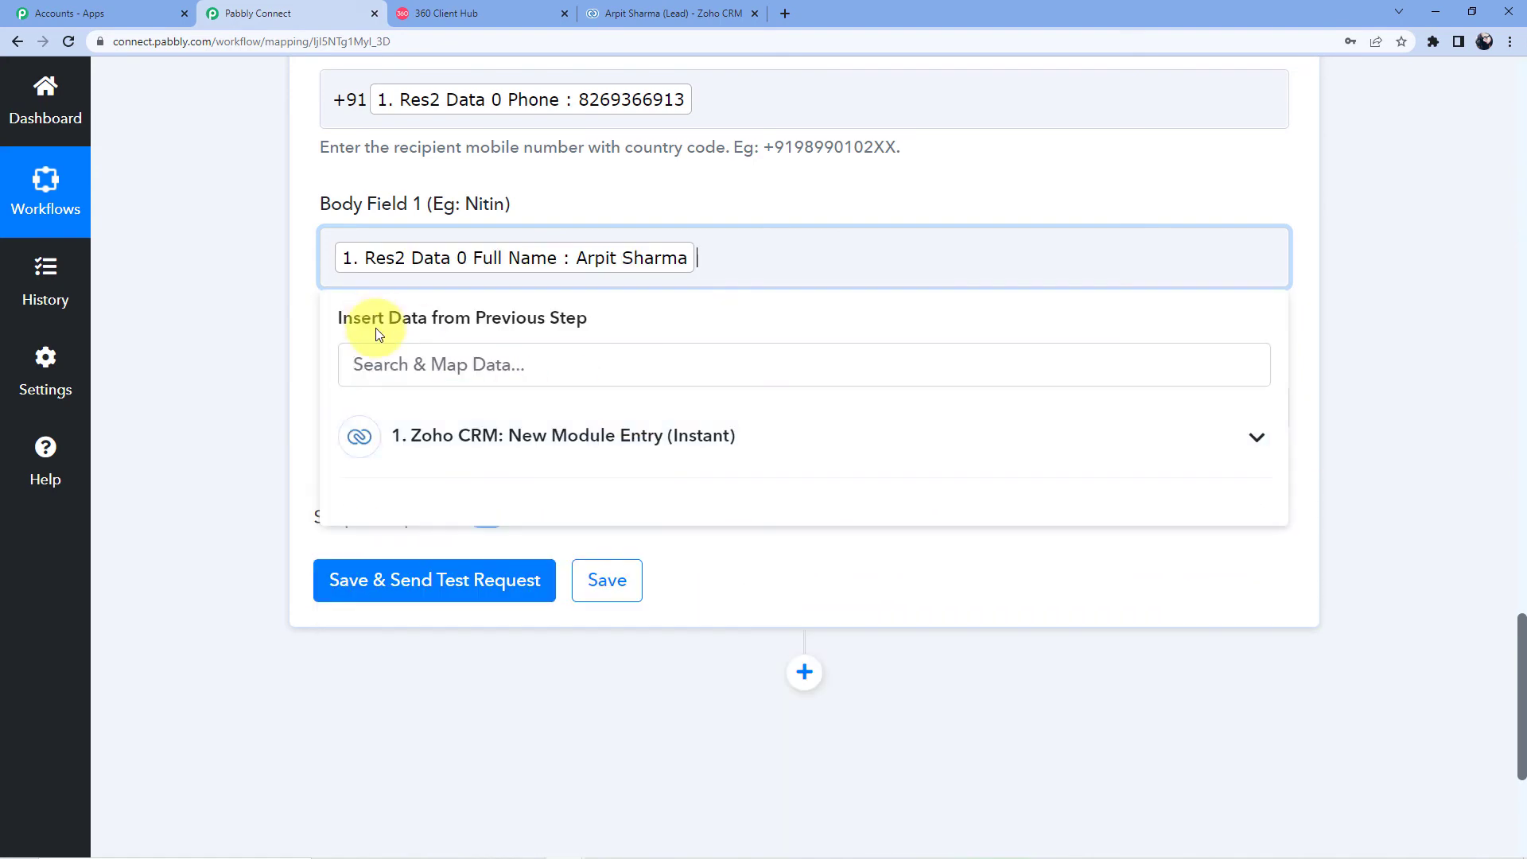
{"action": "left_click", "coordinate": [556, 205]}
Step: Enter the text Pabbly in Body Field 2
{"action": "scroll", "coordinate": [556, 238], "scroll_direction": "down", "scroll_amount": 3}
{"action": "left_click", "coordinate": [443, 184]}
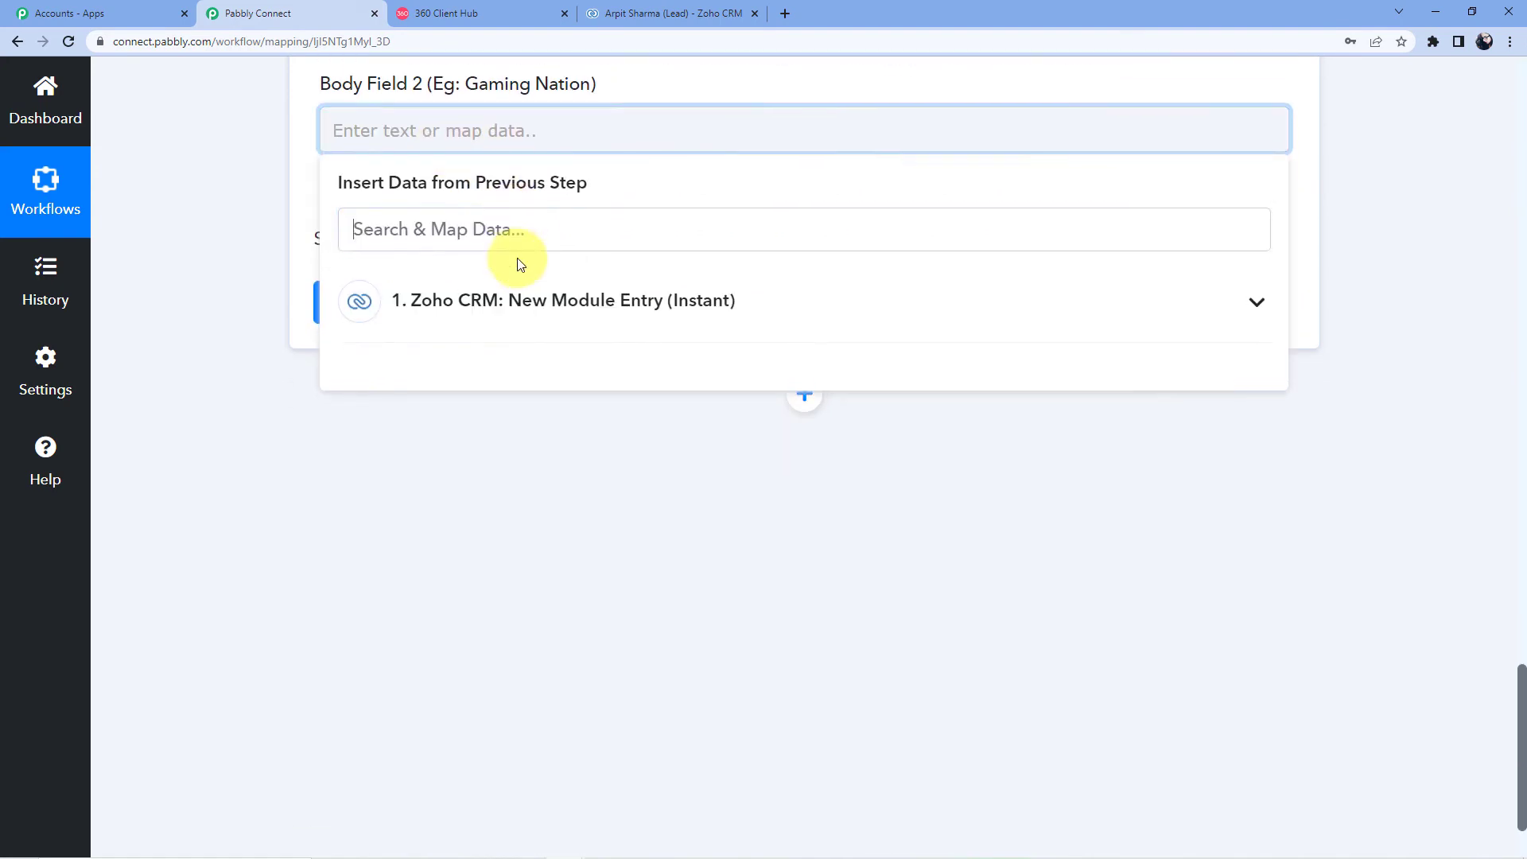
{"action": "left_click", "coordinate": [525, 300]}
{"action": "scroll", "coordinate": [539, 347], "scroll_direction": "down", "scroll_amount": 5}
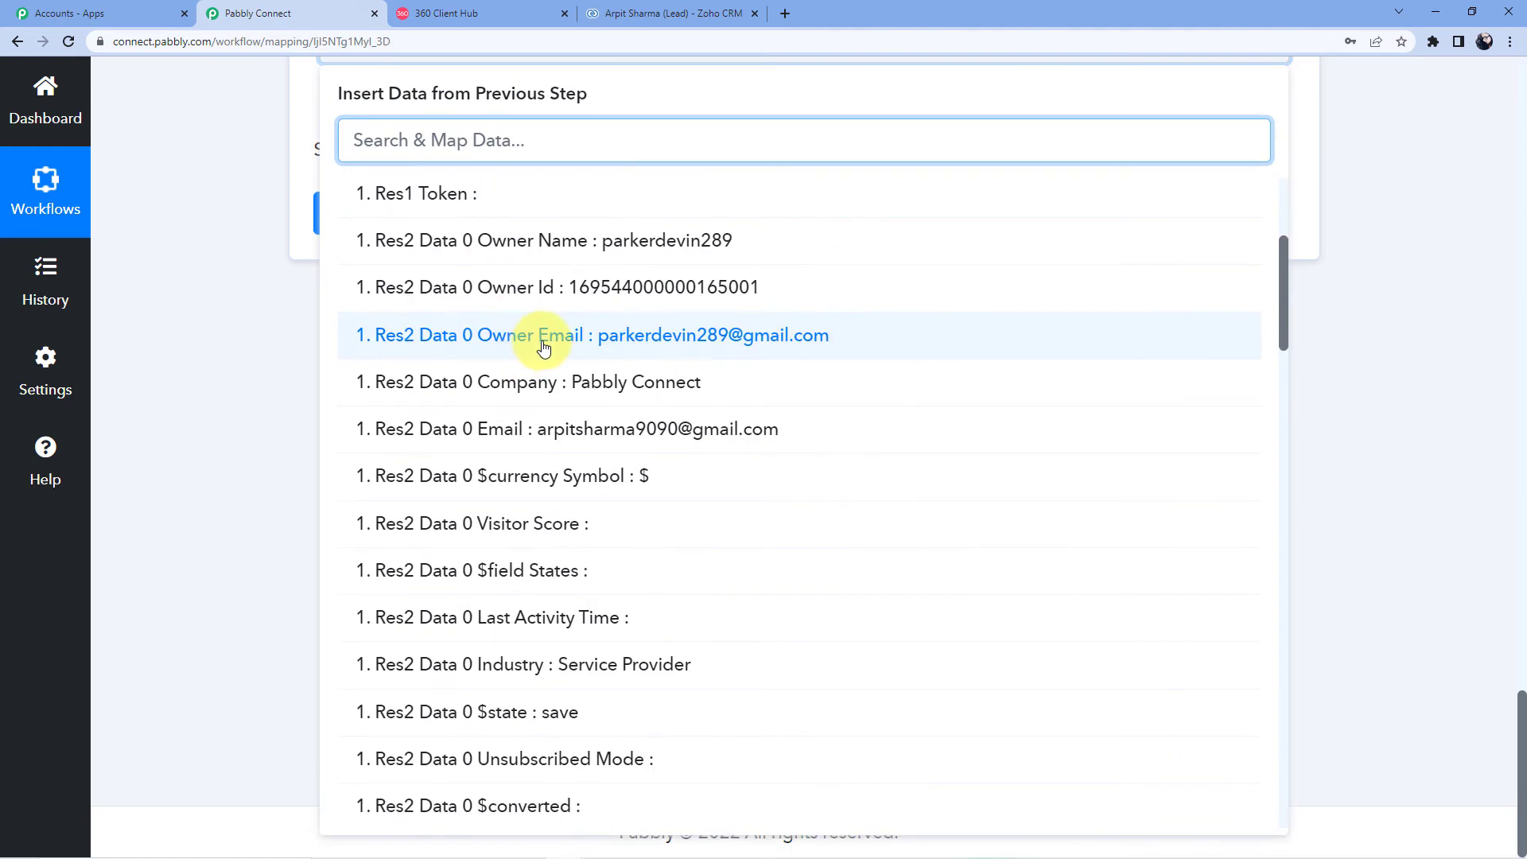
{"action": "scroll", "coordinate": [582, 405], "scroll_direction": "down", "scroll_amount": 1}
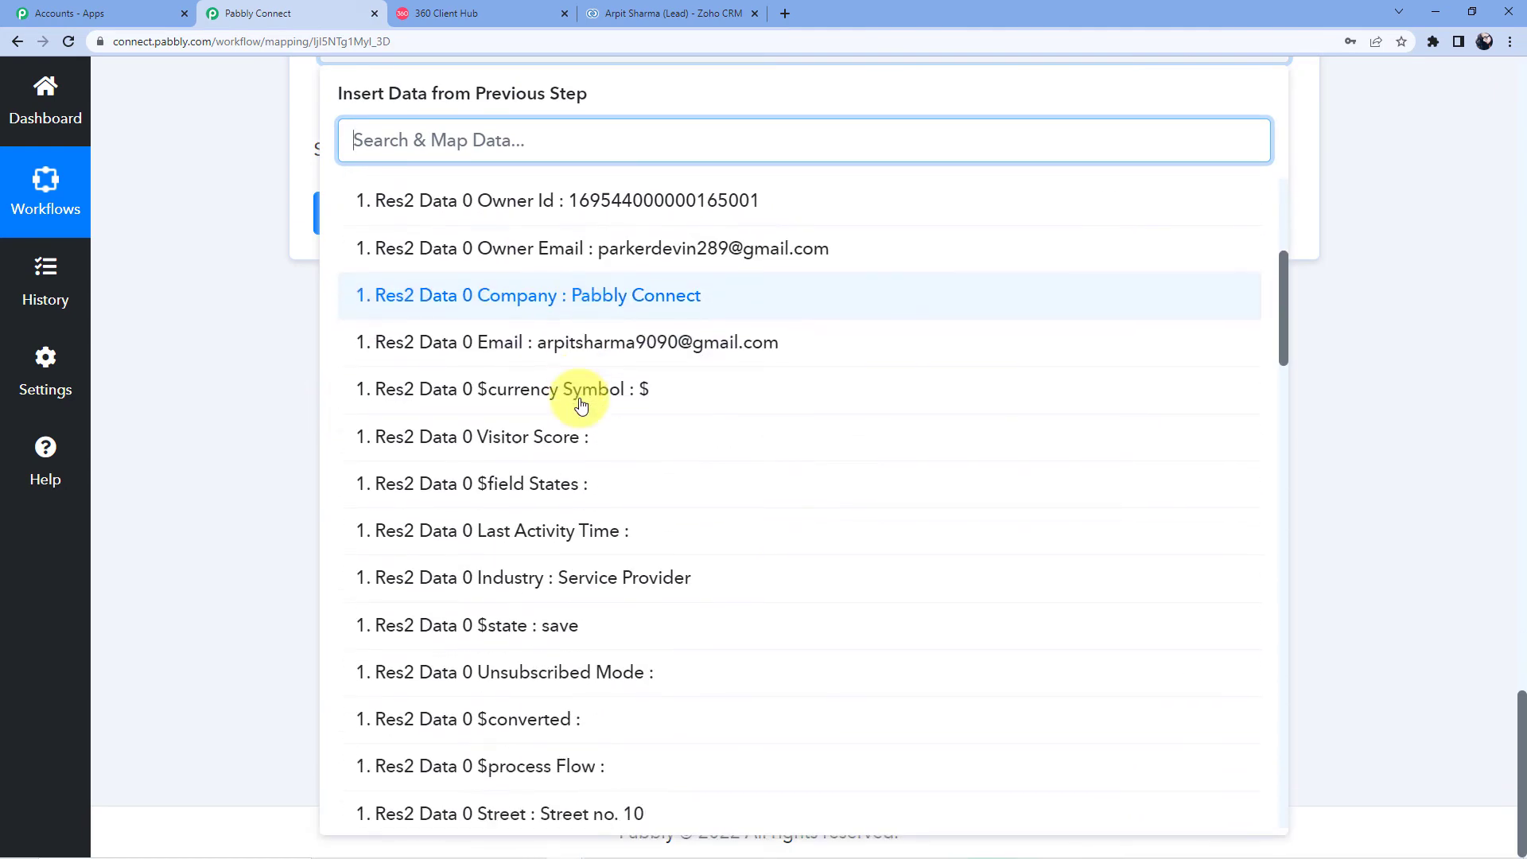
{"action": "left_click", "coordinate": [197, 531]}
{"action": "scroll", "coordinate": [392, 293], "scroll_direction": "up", "scroll_amount": 4}
{"action": "left_click", "coordinate": [420, 366]}
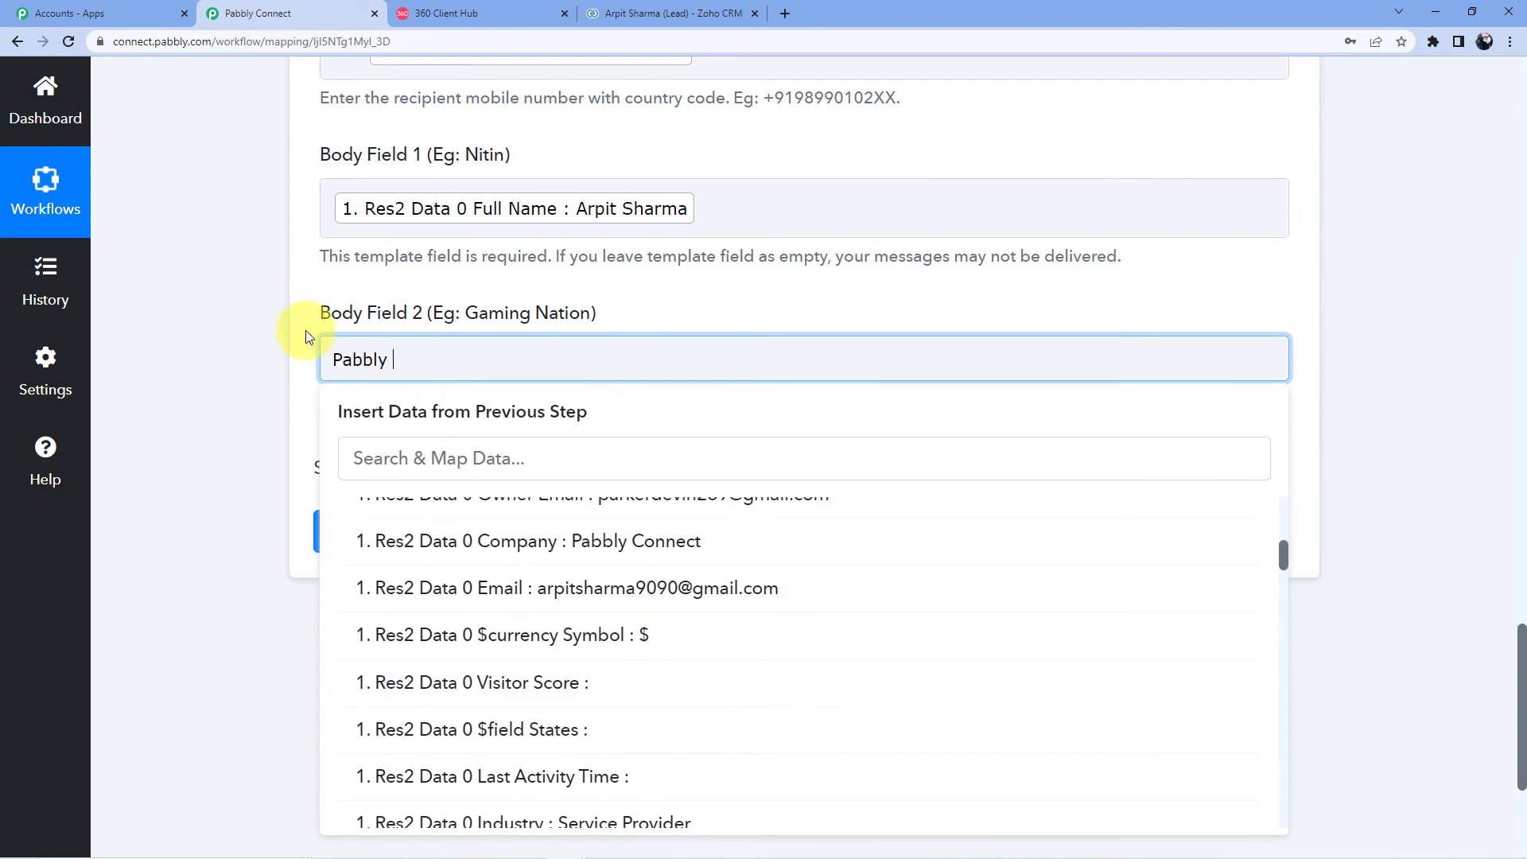
{"action": "left_click", "coordinate": [306, 288]}
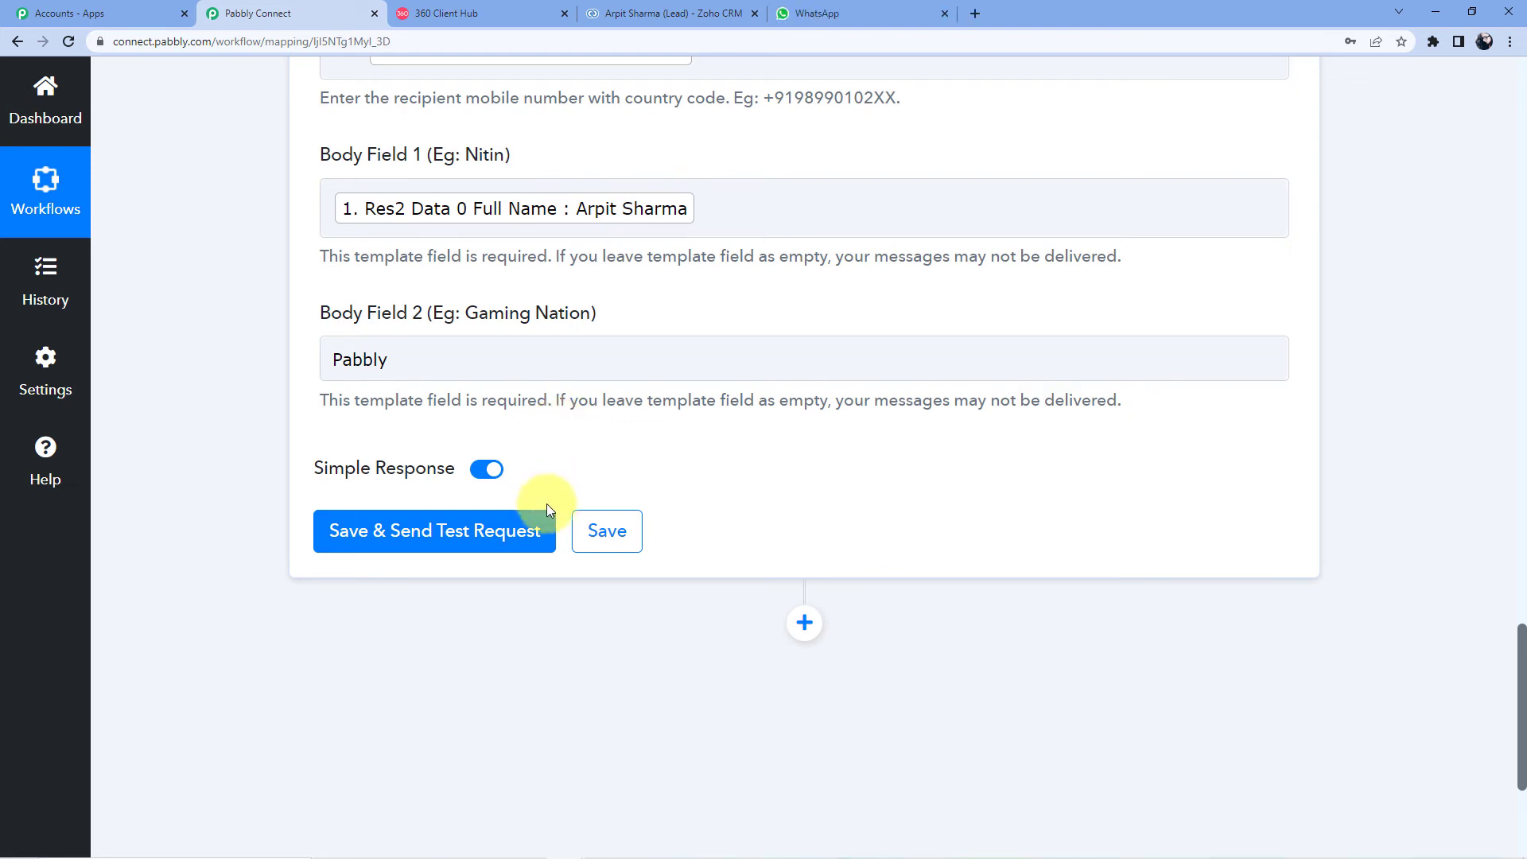
Step: Save and test the WhatsApp step, getting a message ID with Meta API status stable
{"action": "left_click", "coordinate": [892, 13]}
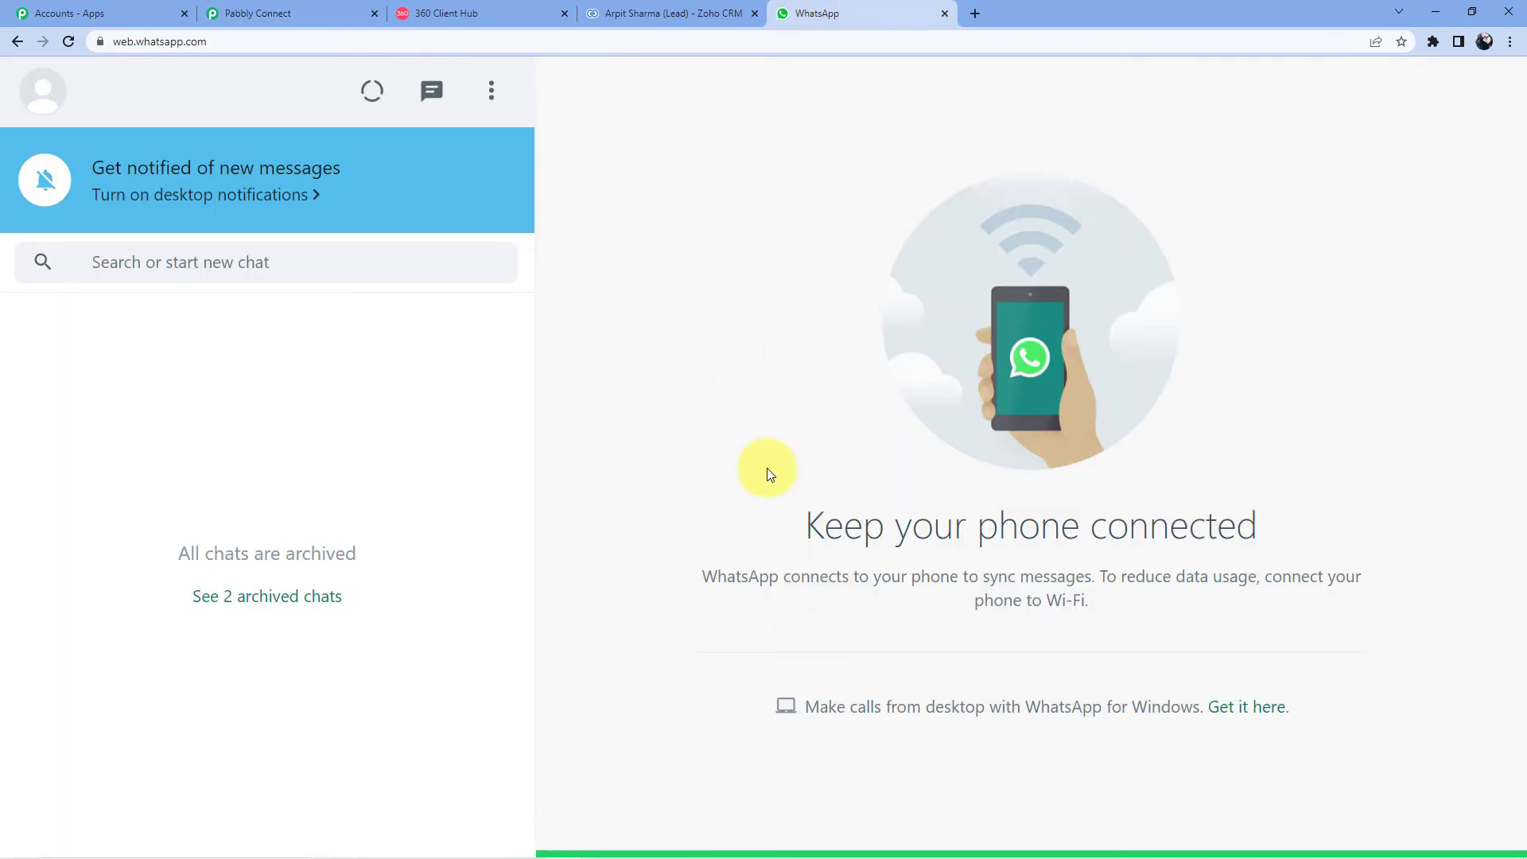
{"action": "left_click", "coordinate": [342, 14]}
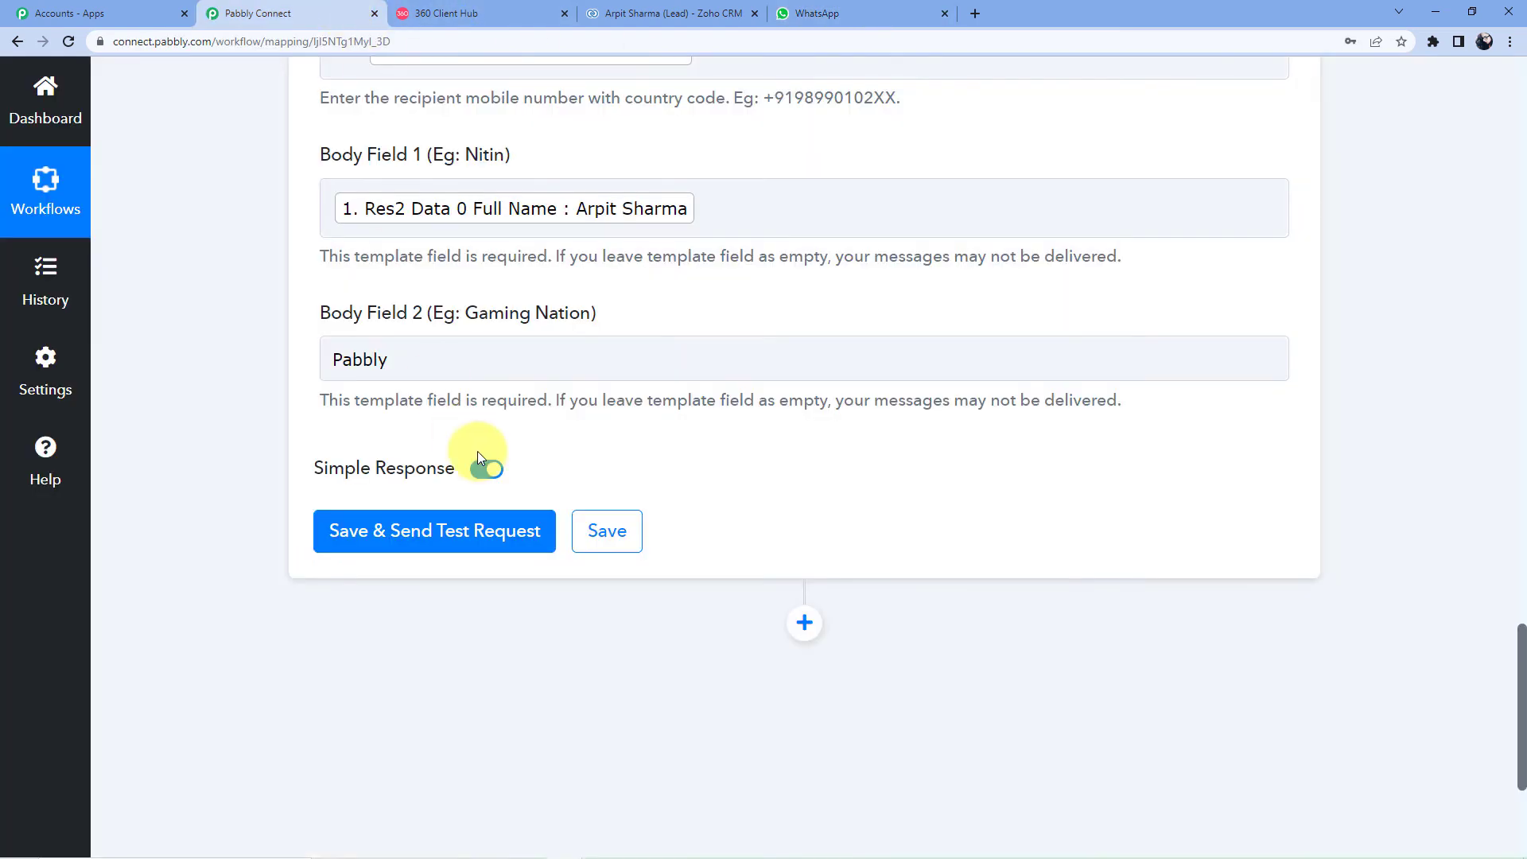
{"action": "left_click", "coordinate": [404, 538]}
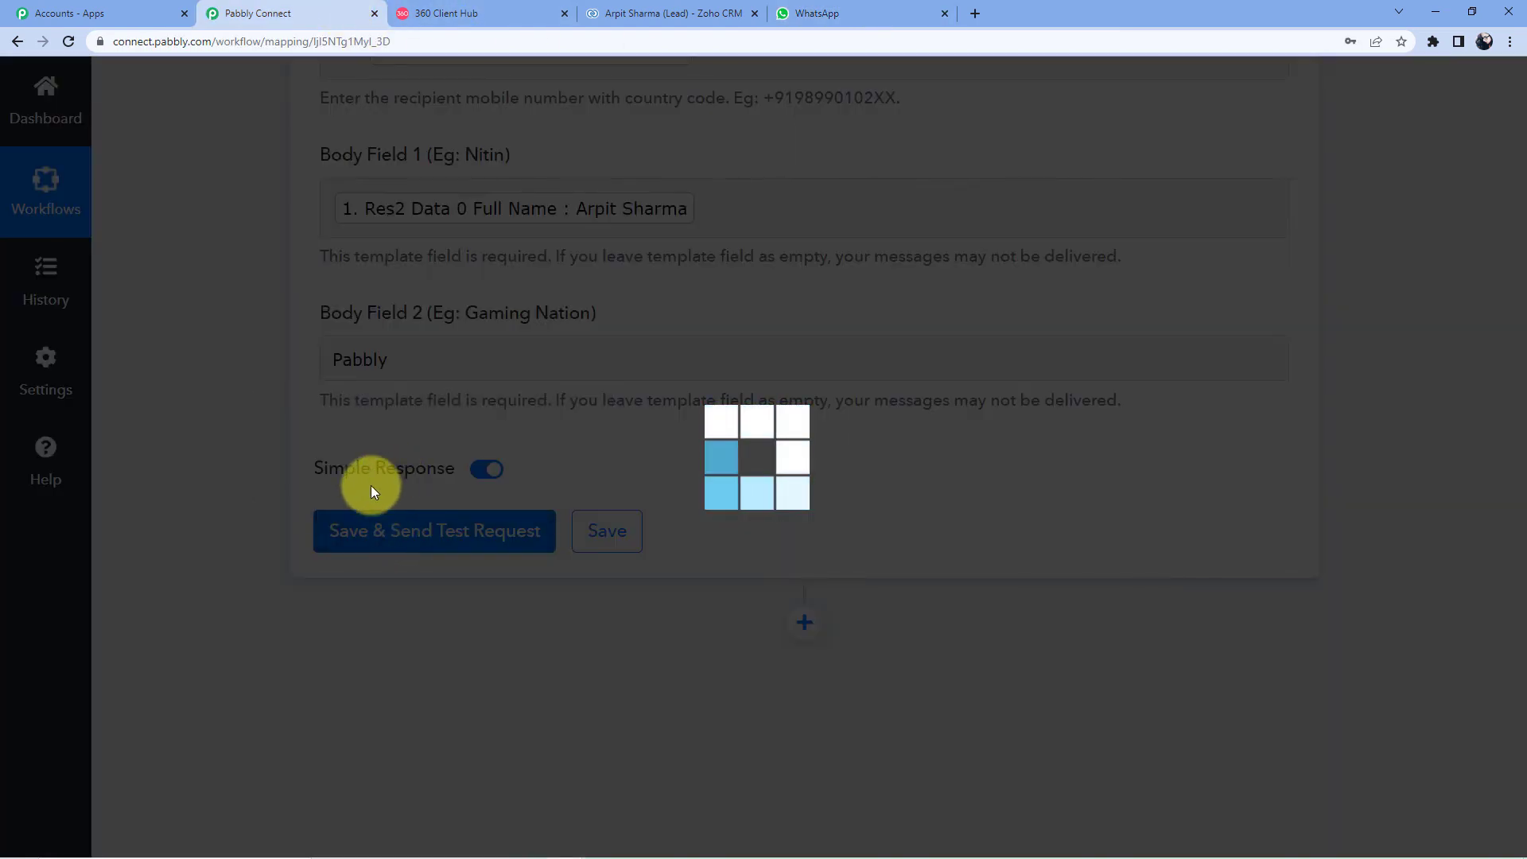
{"action": "scroll", "coordinate": [622, 488], "scroll_direction": "down", "scroll_amount": 4}
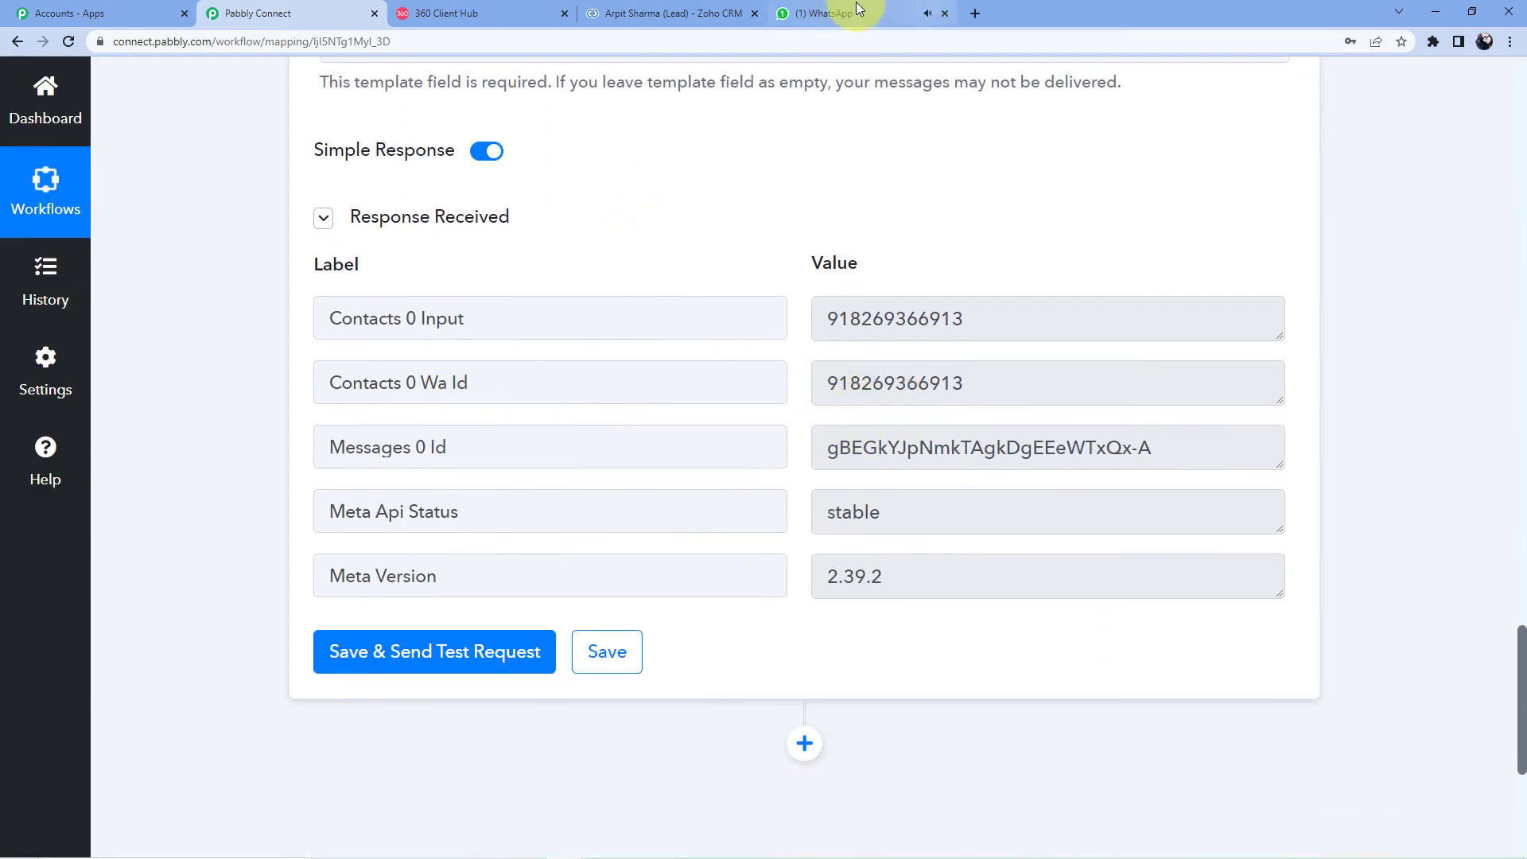
{"action": "left_click", "coordinate": [834, 13]}
Step: Open the new WhatsApp chat and highlight the lead's name and 'Pabbly' in the welcome message
{"action": "left_click", "coordinate": [277, 401]}
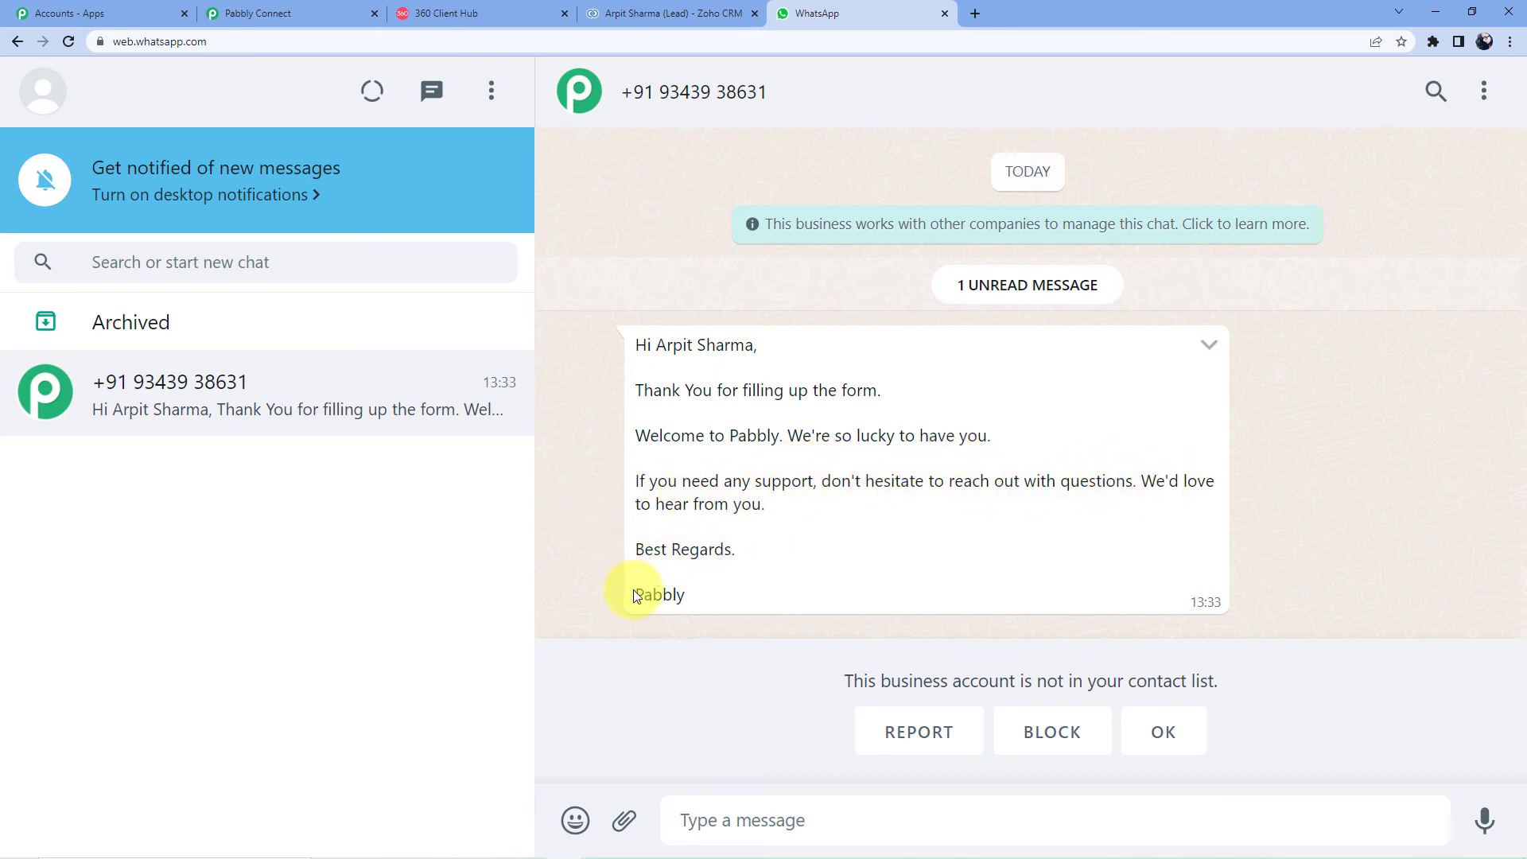
{"action": "left_click_drag", "start_coordinate": [709, 600], "coordinate": [636, 595]}
{"action": "left_click_drag", "start_coordinate": [781, 436], "coordinate": [731, 437]}
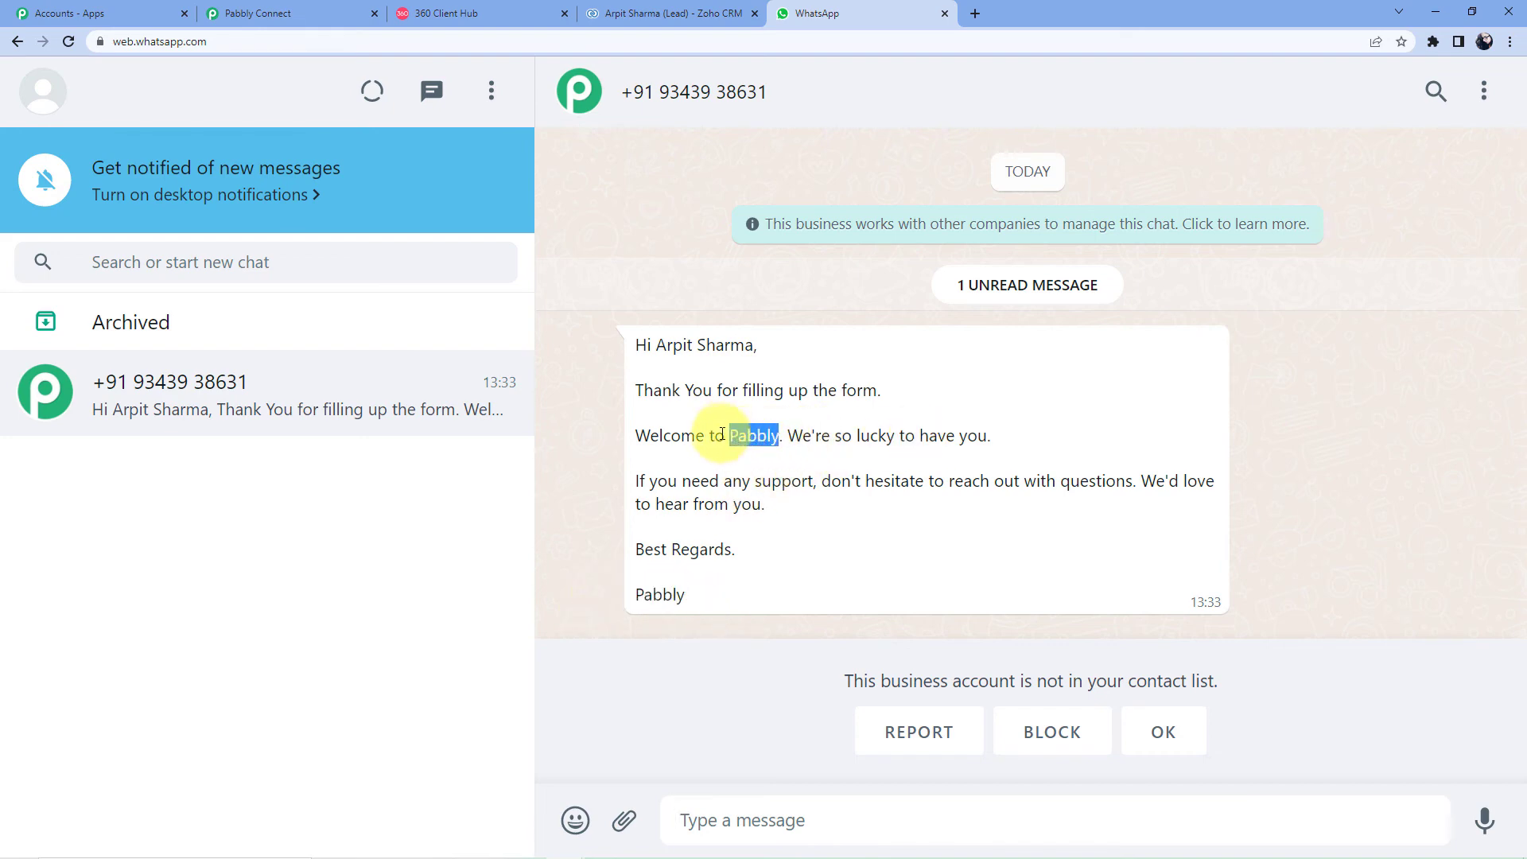
{"action": "left_click_drag", "start_coordinate": [758, 345], "coordinate": [655, 346]}
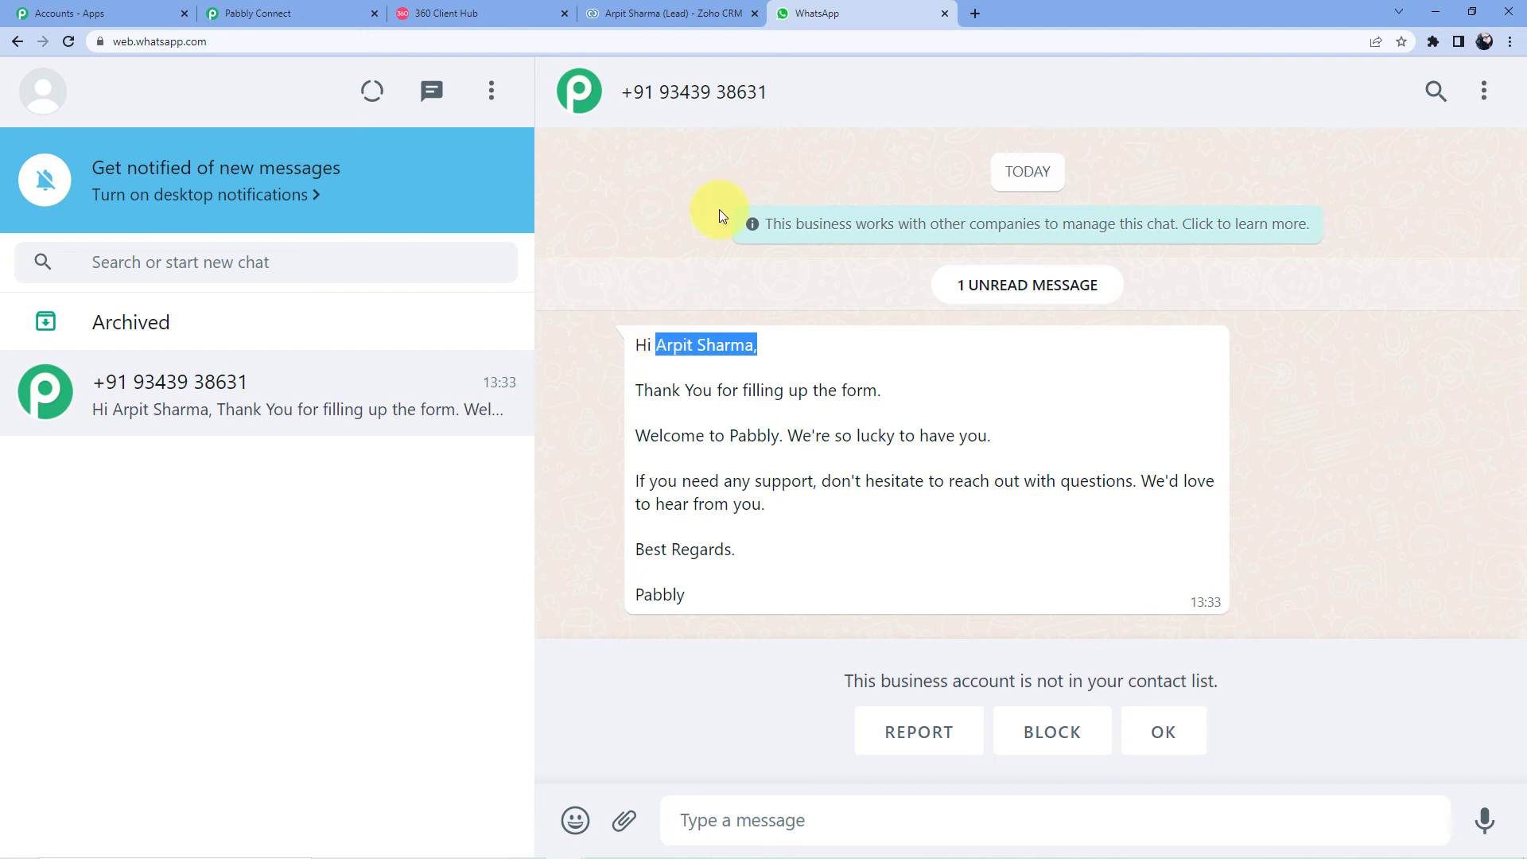
Step: Back in Pabbly Connect, collapse the Zoho CRM trigger and WhatsApp action steps
{"action": "left_click", "coordinate": [257, 14]}
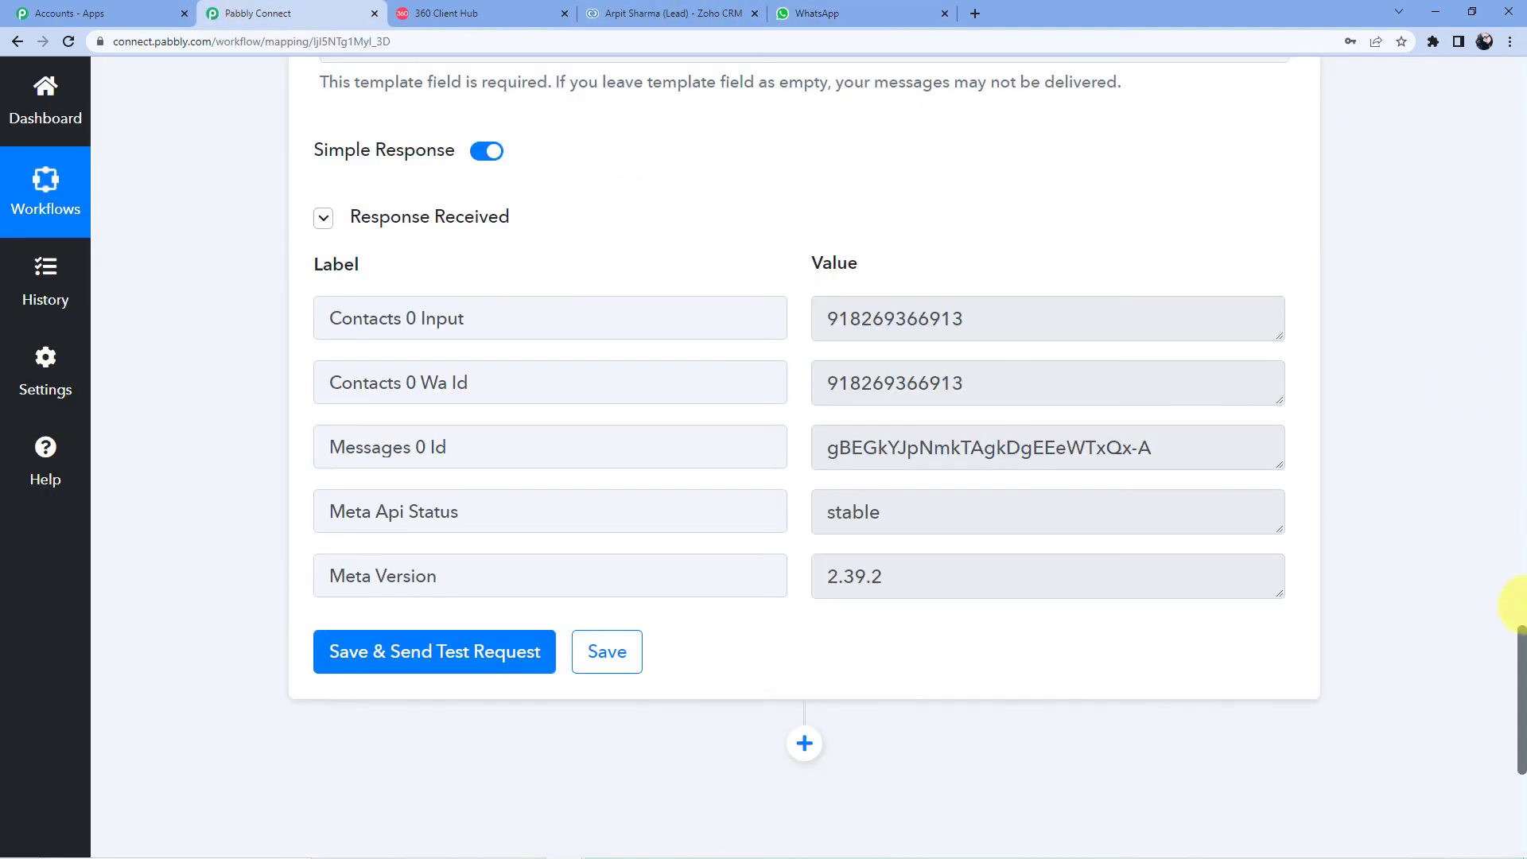
{"action": "scroll", "coordinate": [822, 305], "scroll_direction": "up", "scroll_amount": 15}
{"action": "left_click", "coordinate": [650, 368]}
{"action": "scroll", "coordinate": [621, 354], "scroll_direction": "down", "scroll_amount": 3}
{"action": "left_click", "coordinate": [599, 340]}
{"action": "scroll", "coordinate": [592, 307], "scroll_direction": "up", "scroll_amount": 3}
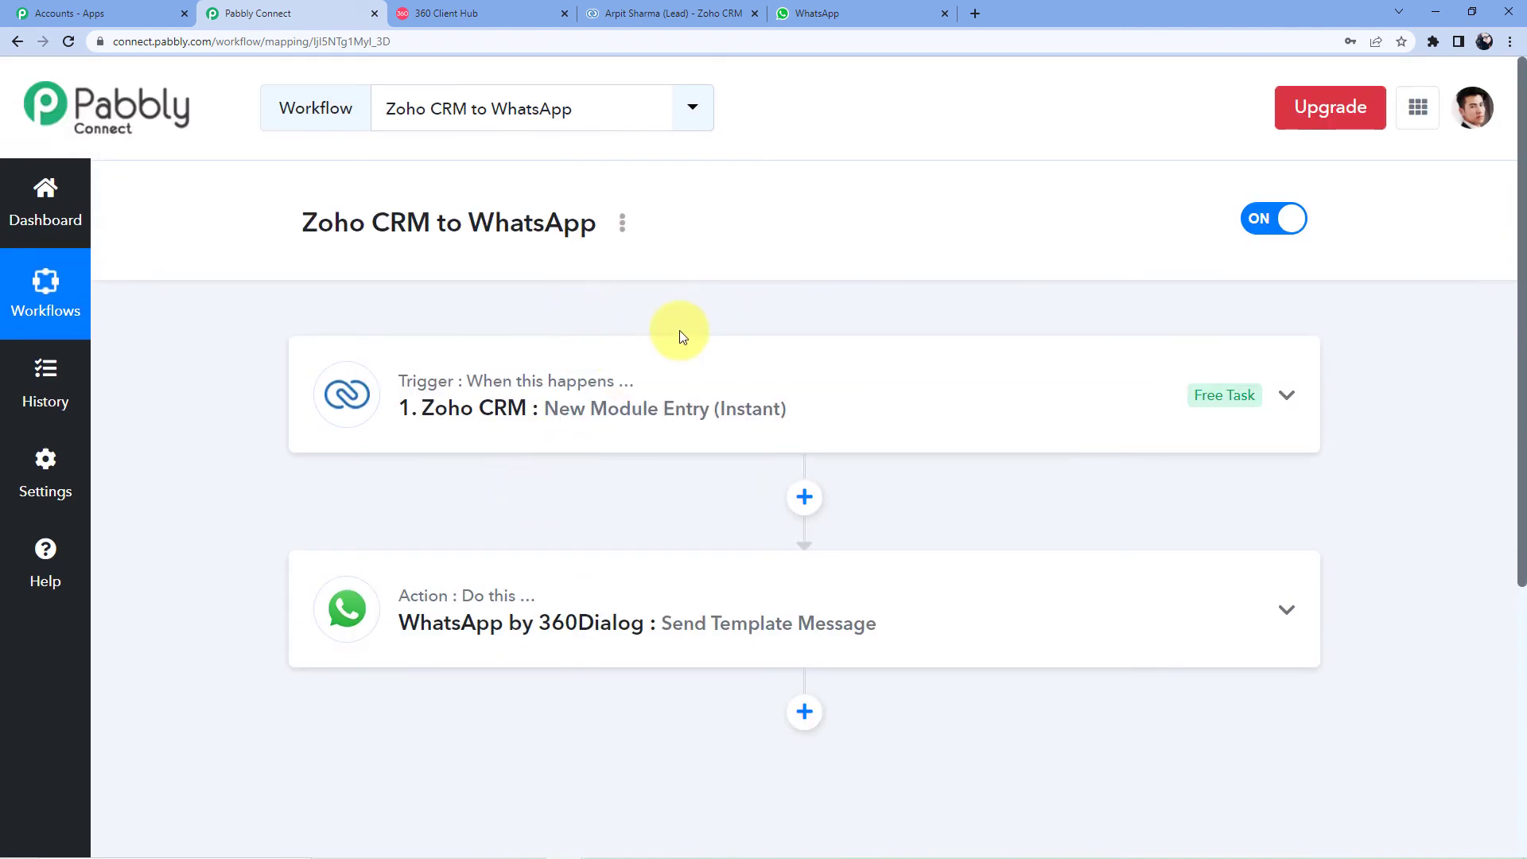